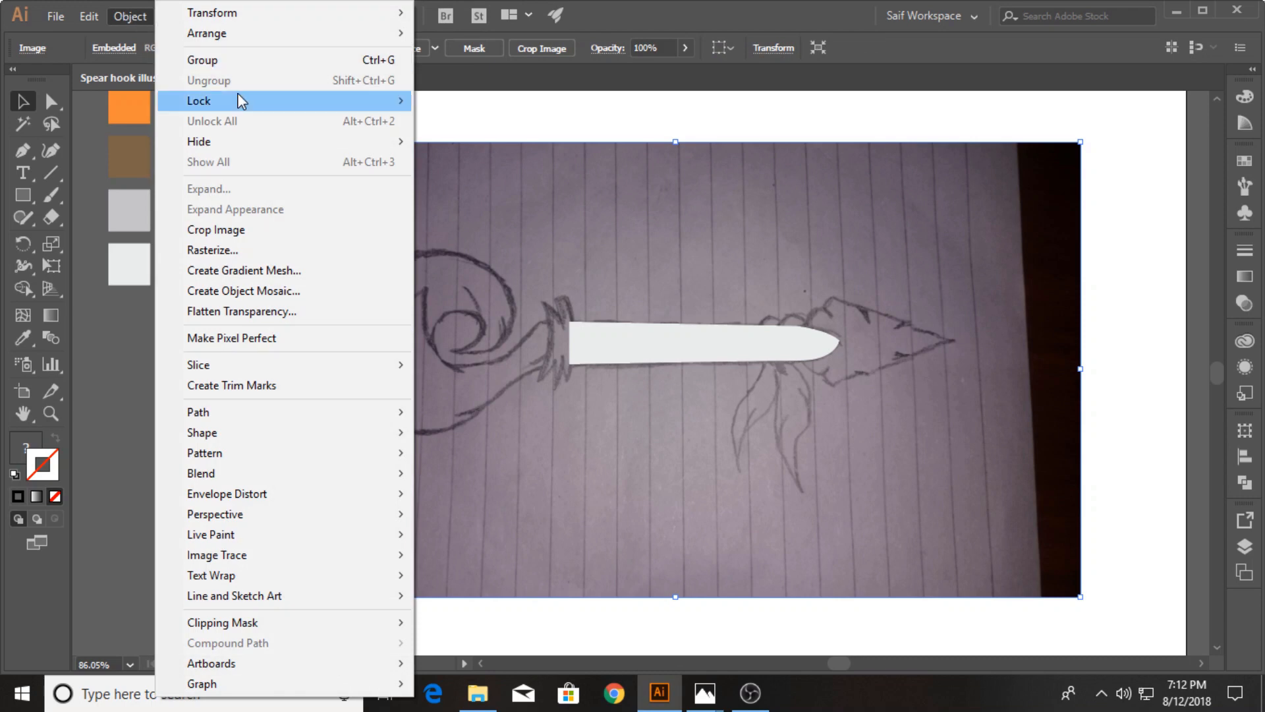
Step: Lock the selected sketch photo in place
{"action": "mouse_move", "coordinate": [237, 101]}
{"action": "left_click", "coordinate": [460, 102]}
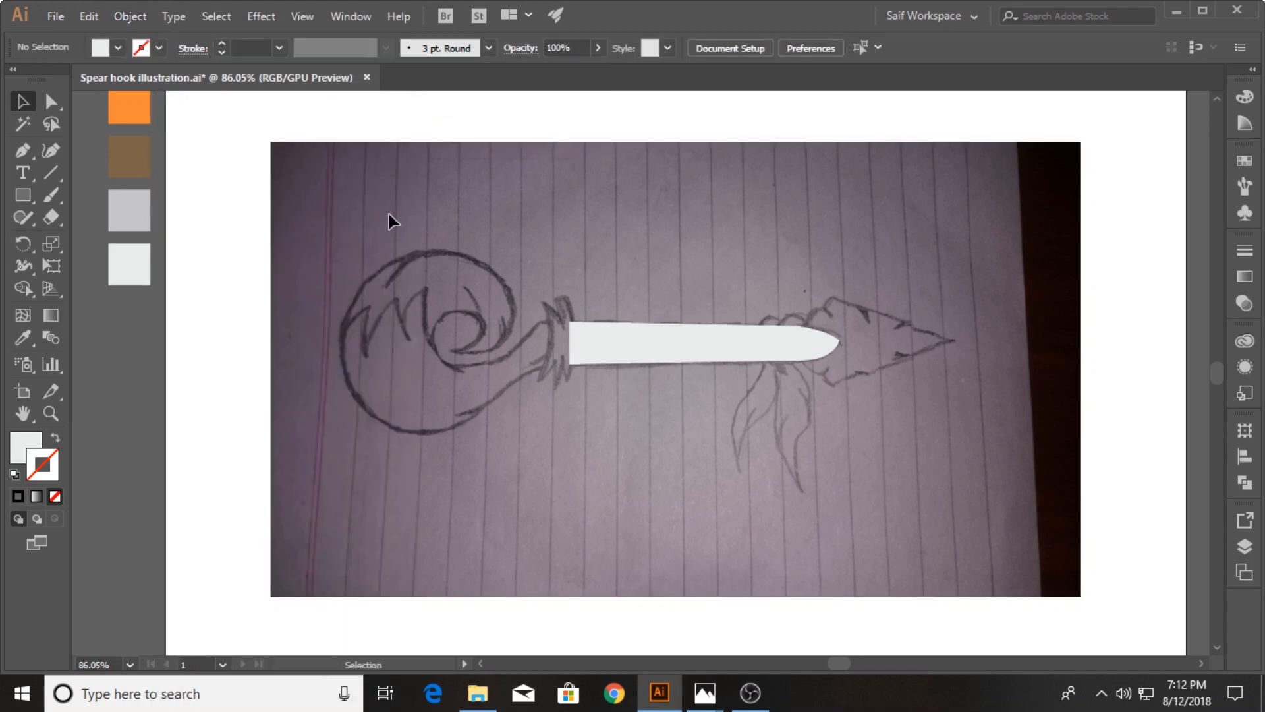
Step: Give the spear shaft shape a black 1 pt stroke and no fill so the sketch shows through
{"action": "left_click", "coordinate": [596, 345]}
{"action": "left_click", "coordinate": [50, 414]}
{"action": "left_click_drag", "start_coordinate": [556, 357], "coordinate": [740, 359]}
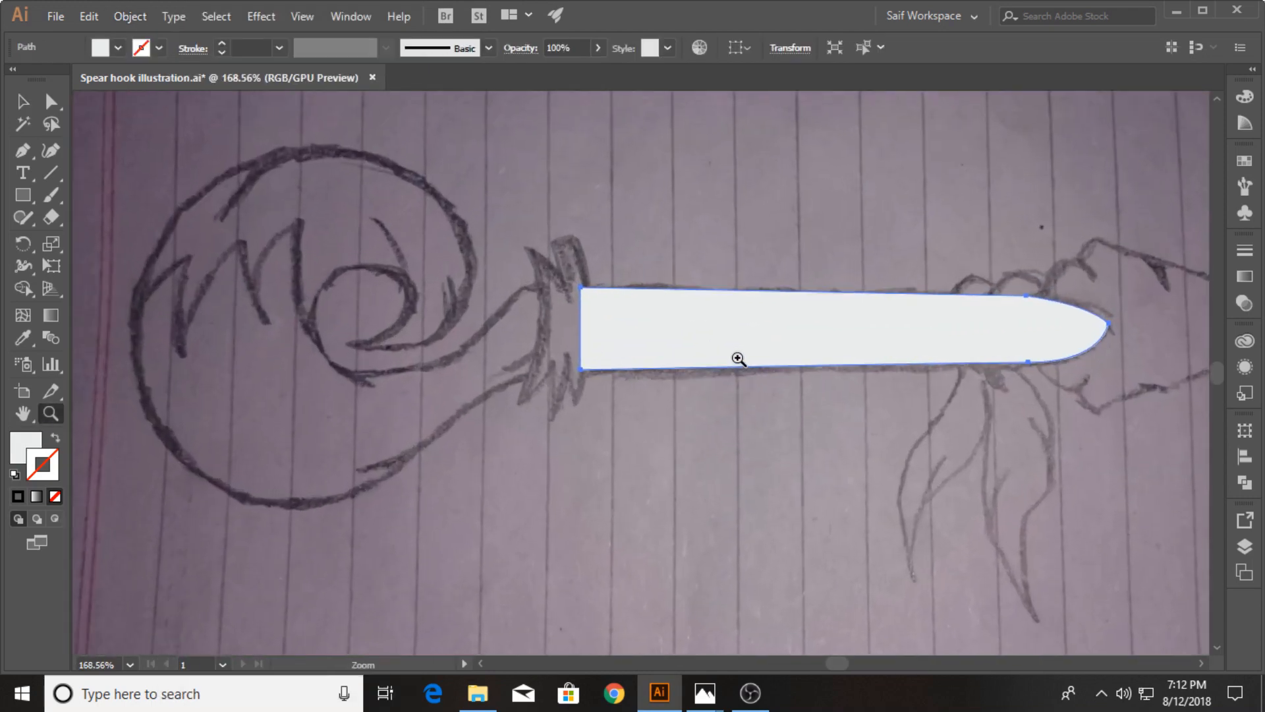
{"action": "left_click", "coordinate": [20, 103]}
{"action": "left_click", "coordinate": [158, 48]}
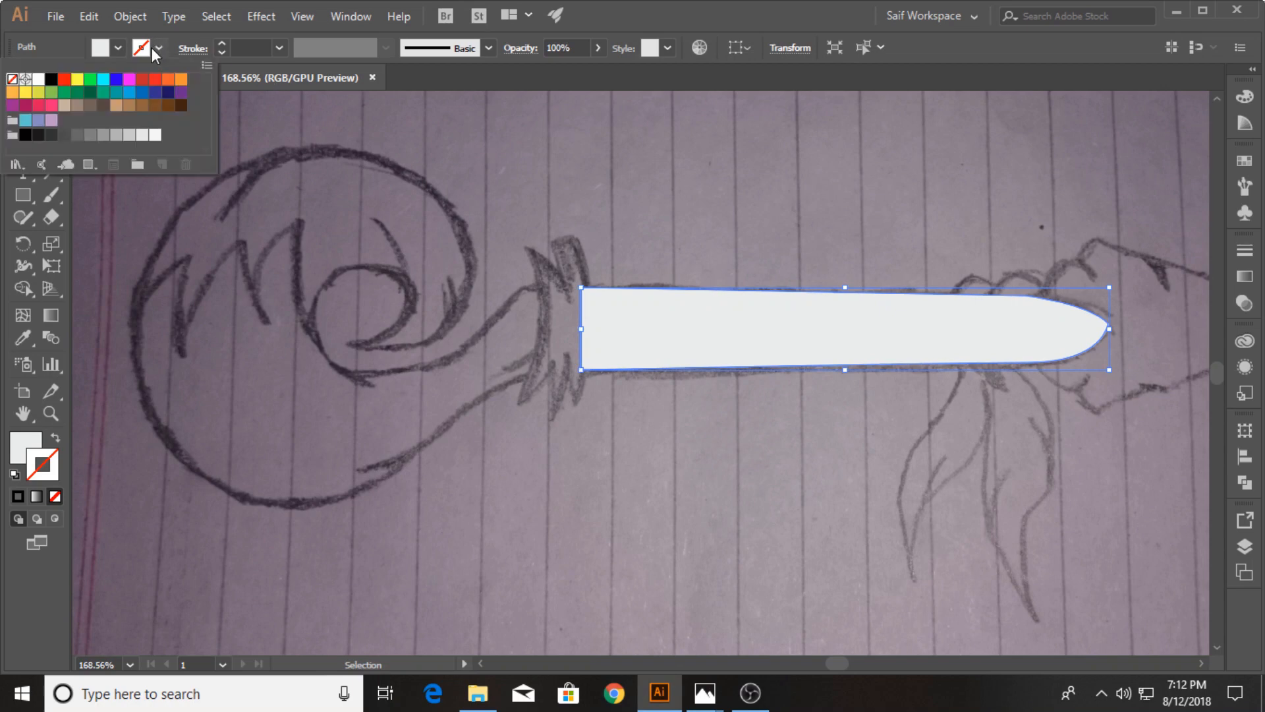
{"action": "left_click", "coordinate": [52, 79]}
{"action": "left_click", "coordinate": [117, 49]}
{"action": "left_click", "coordinate": [12, 79]}
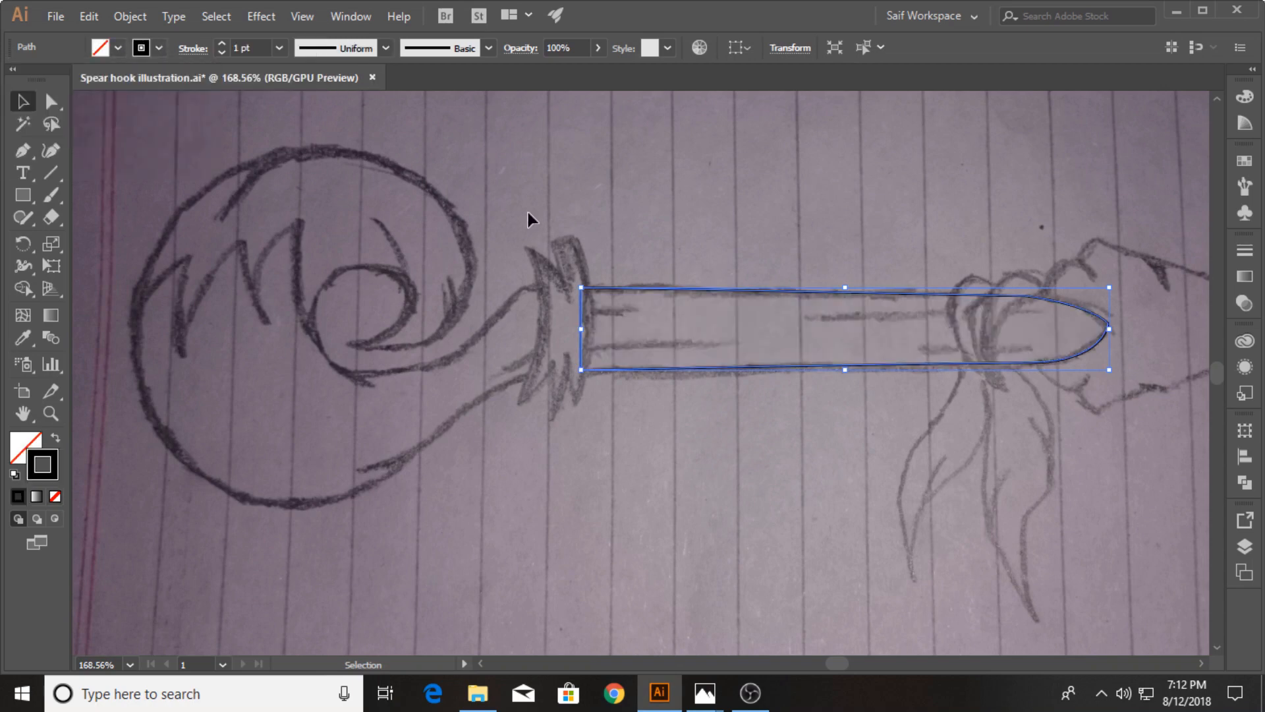
{"action": "left_click", "coordinate": [587, 200]}
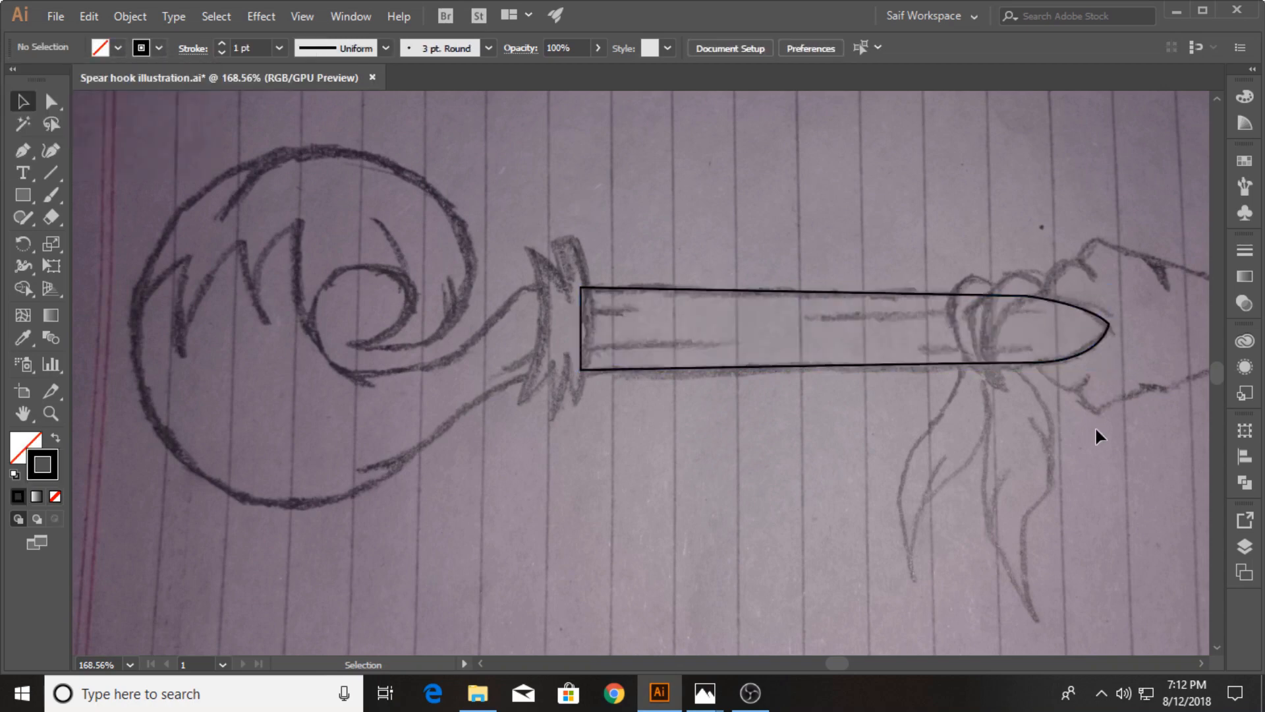
Step: Refine the upper curve of the shaft's rounded tip with the Curvature tool to follow the sketch
{"action": "left_click", "coordinate": [1073, 312]}
{"action": "left_click", "coordinate": [51, 151]}
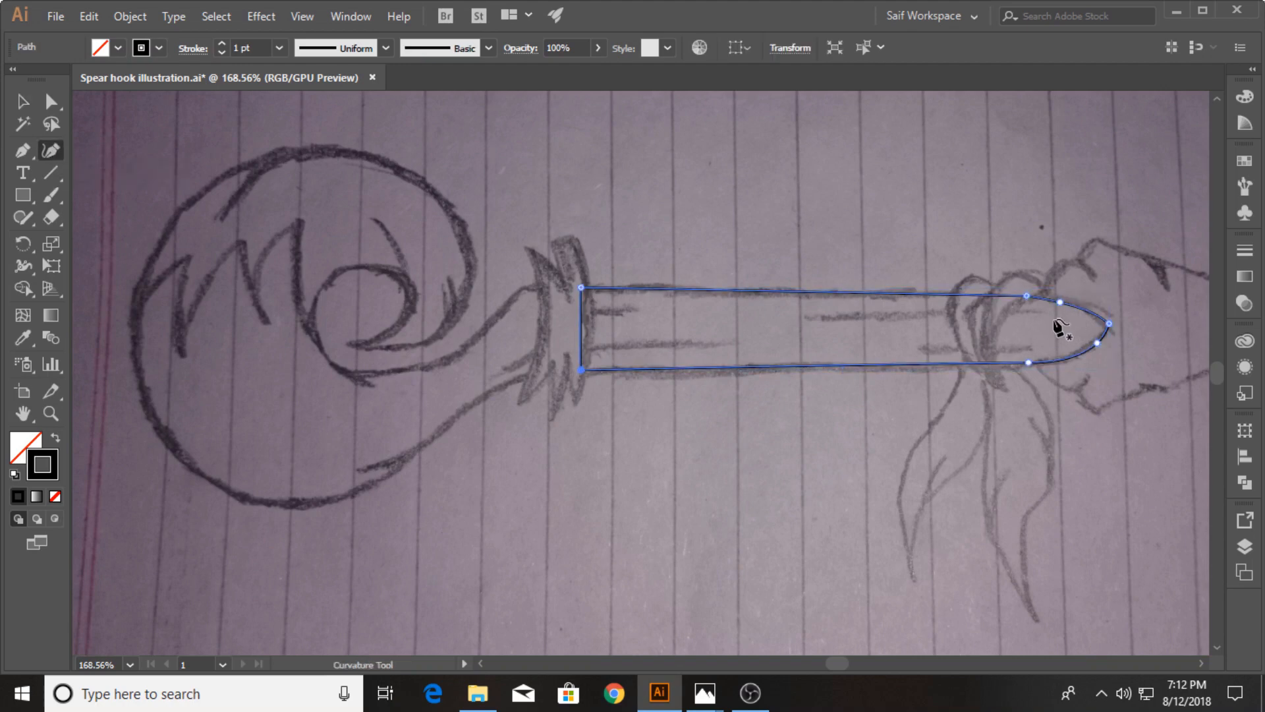
{"action": "left_click", "coordinate": [1065, 300]}
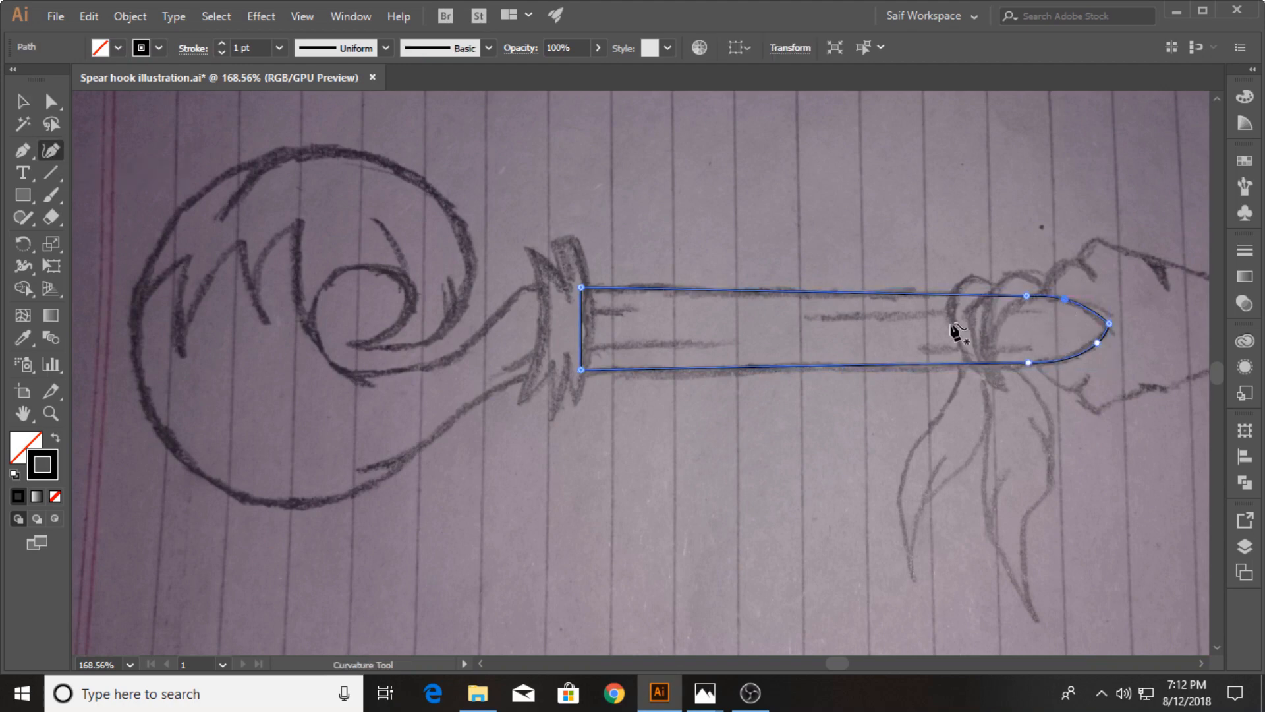
Step: Start the spearhead outline with the Pen tool, tracing from the shaft through the first upper notch to the upper corner
{"action": "left_click", "coordinate": [23, 150]}
{"action": "left_click_drag", "start_coordinate": [891, 266], "coordinate": [566, 266]}
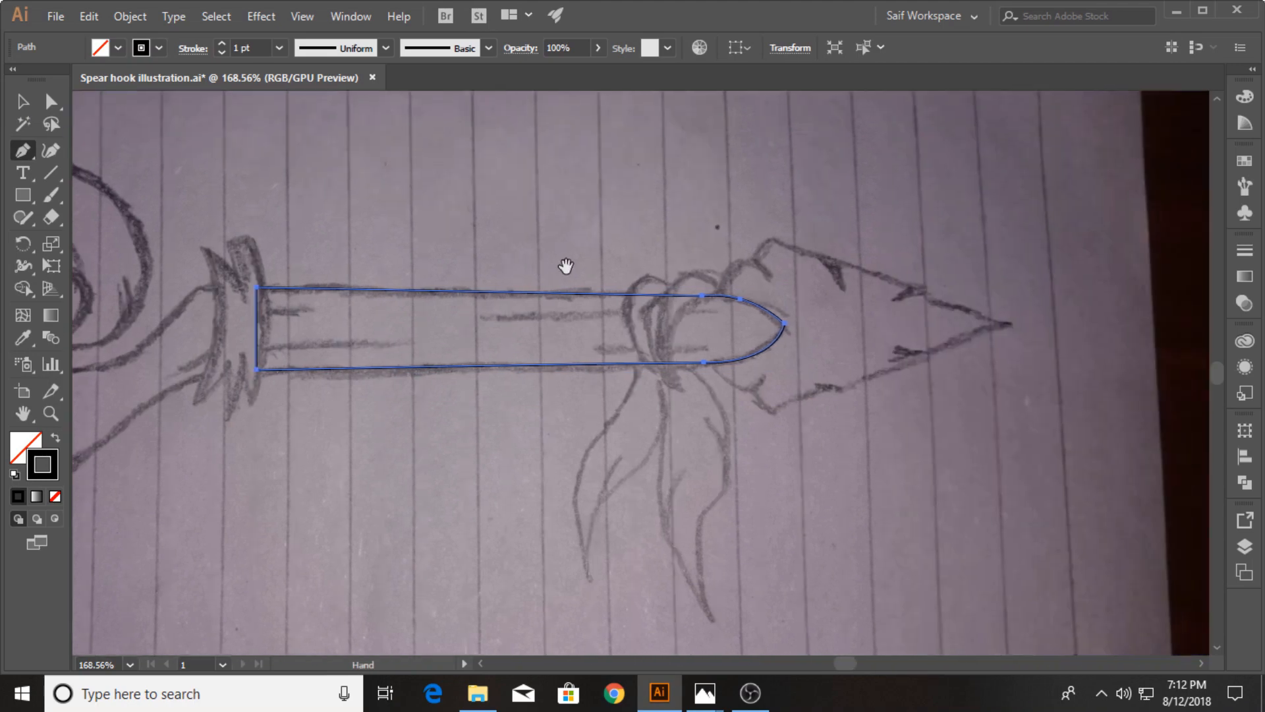
{"action": "left_click", "coordinate": [715, 298]}
{"action": "left_click", "coordinate": [739, 262]}
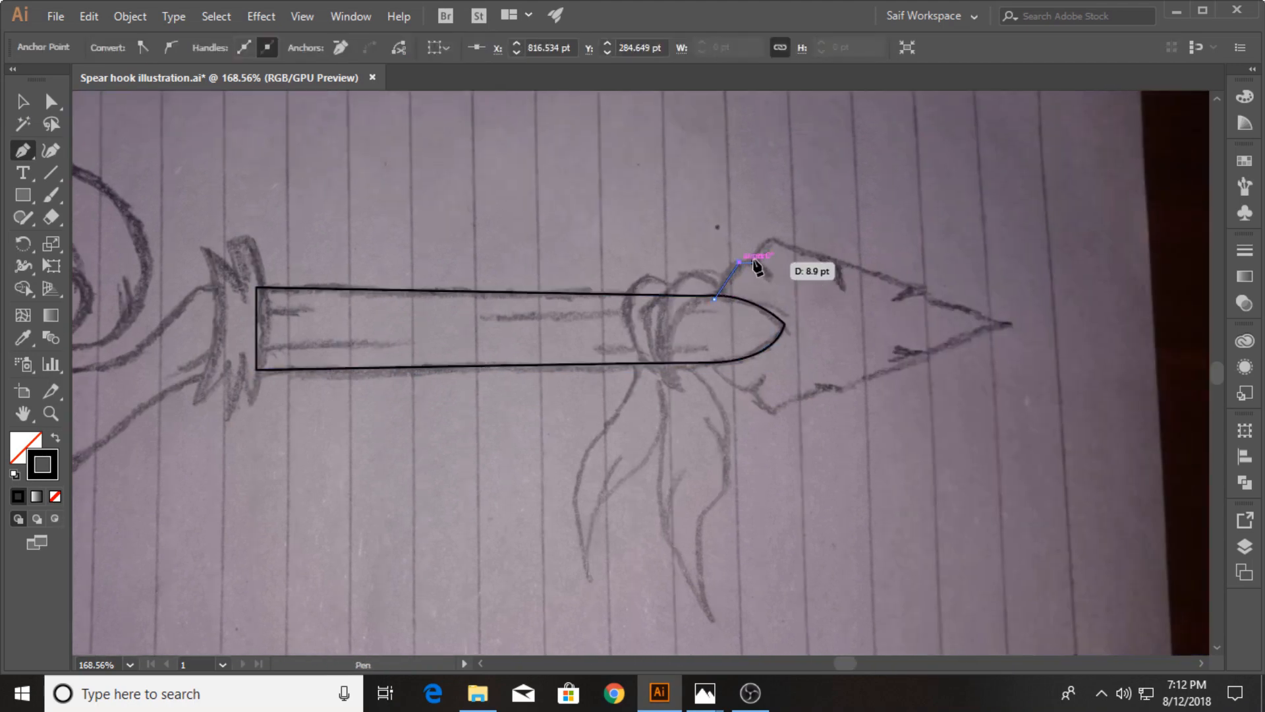
{"action": "left_click", "coordinate": [753, 262]}
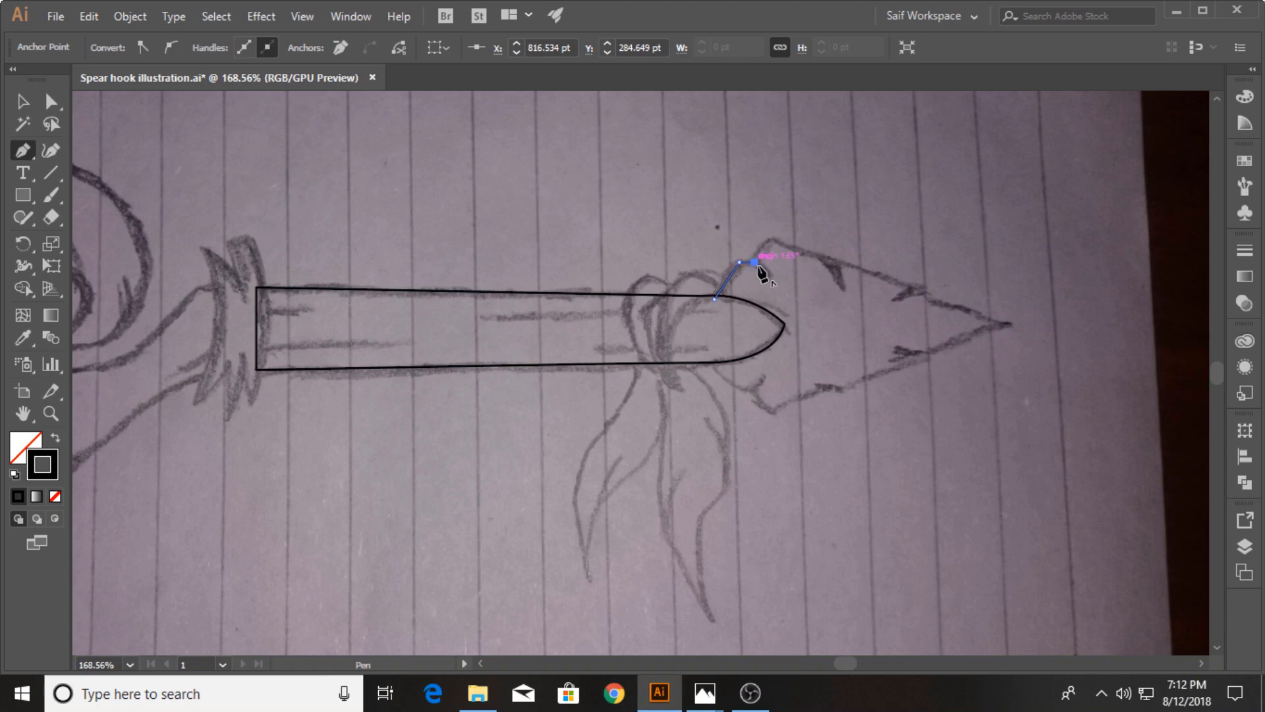
{"action": "left_click_drag", "start_coordinate": [769, 277], "coordinate": [844, 291]}
{"action": "left_click", "coordinate": [771, 240]}
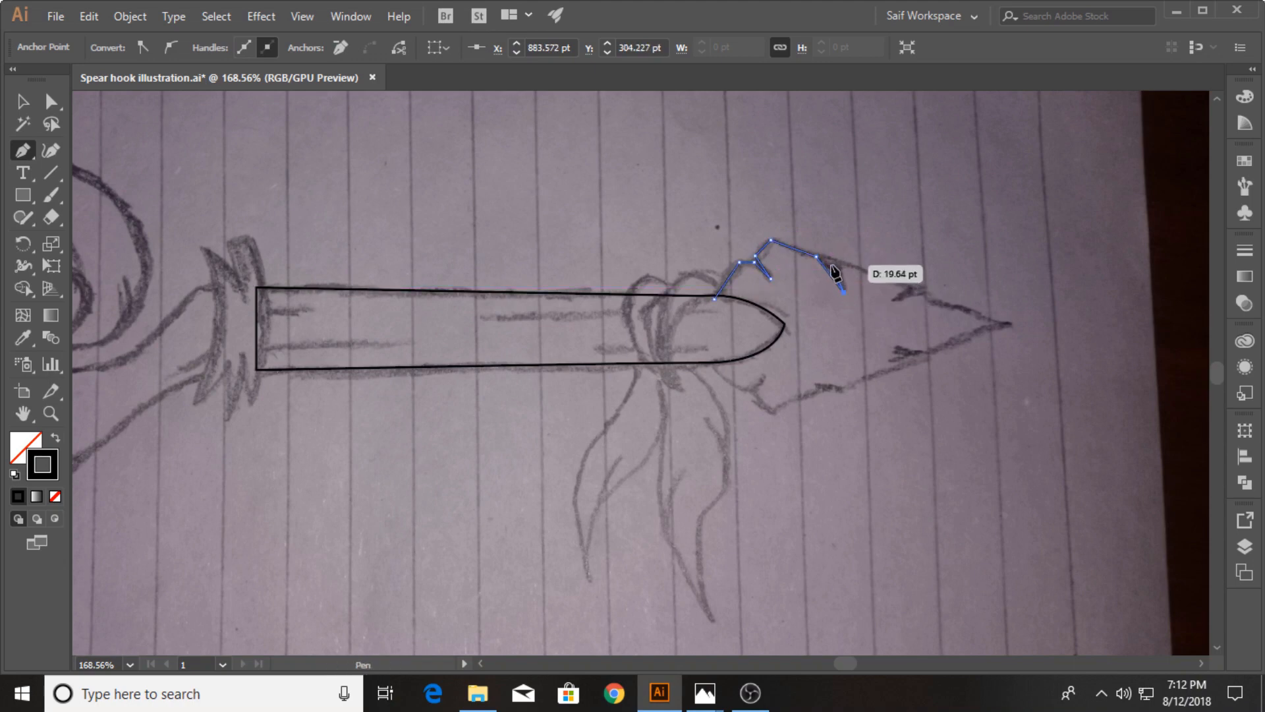
Step: Continue the spearhead outline along its upper edge, tracing the jagged notch near the front and ending at the point
{"action": "left_click", "coordinate": [911, 288]}
{"action": "left_click", "coordinate": [891, 300]}
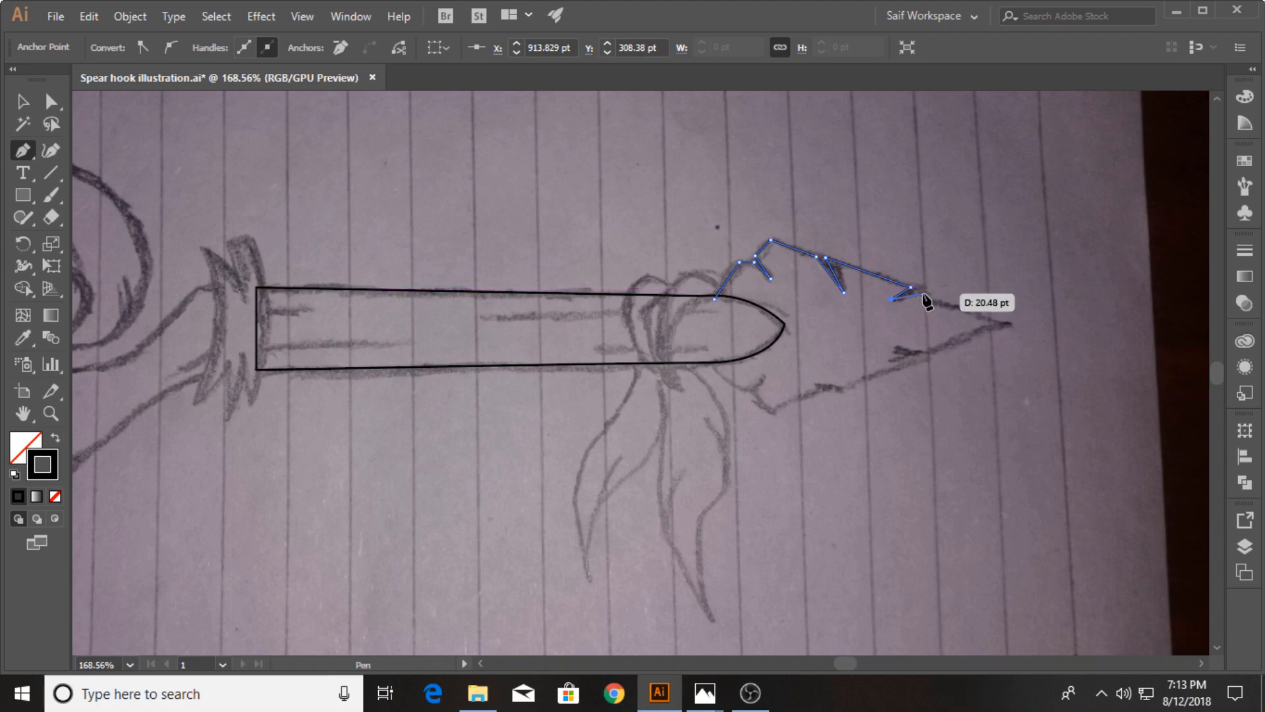
{"action": "left_click", "coordinate": [921, 293]}
{"action": "left_click", "coordinate": [929, 300]}
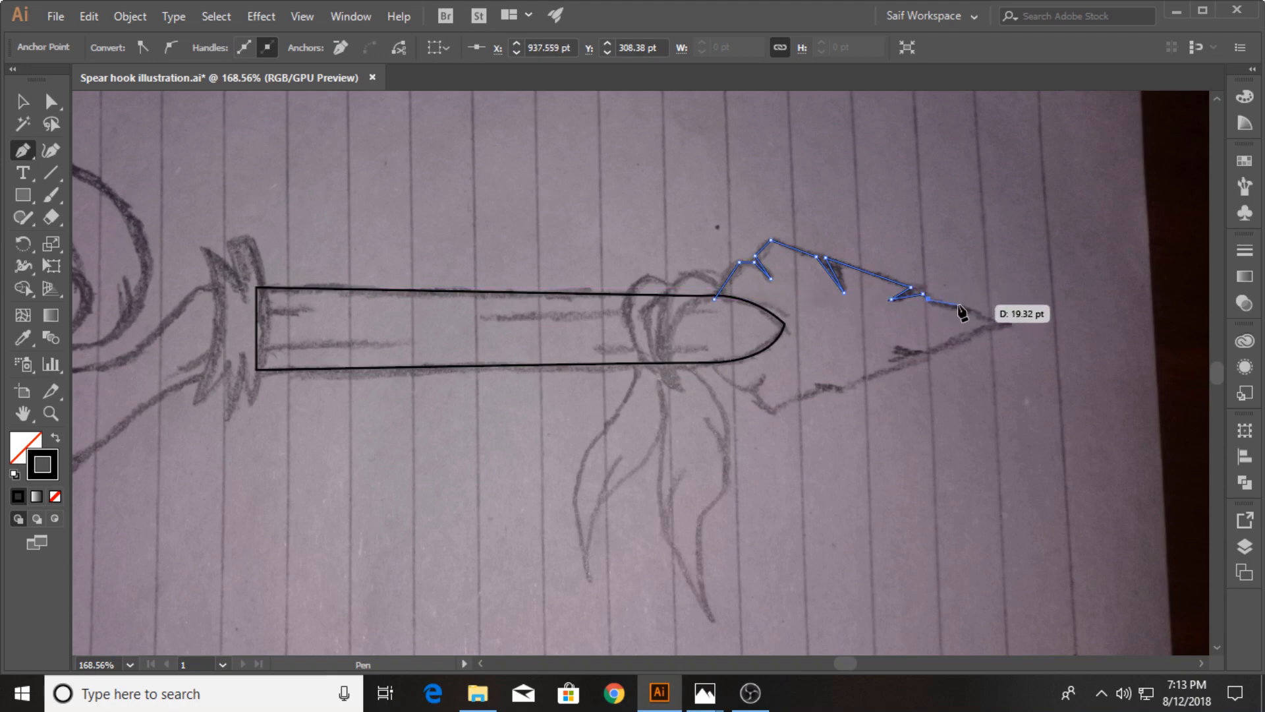
{"action": "left_click", "coordinate": [953, 304]}
{"action": "left_click", "coordinate": [959, 306]}
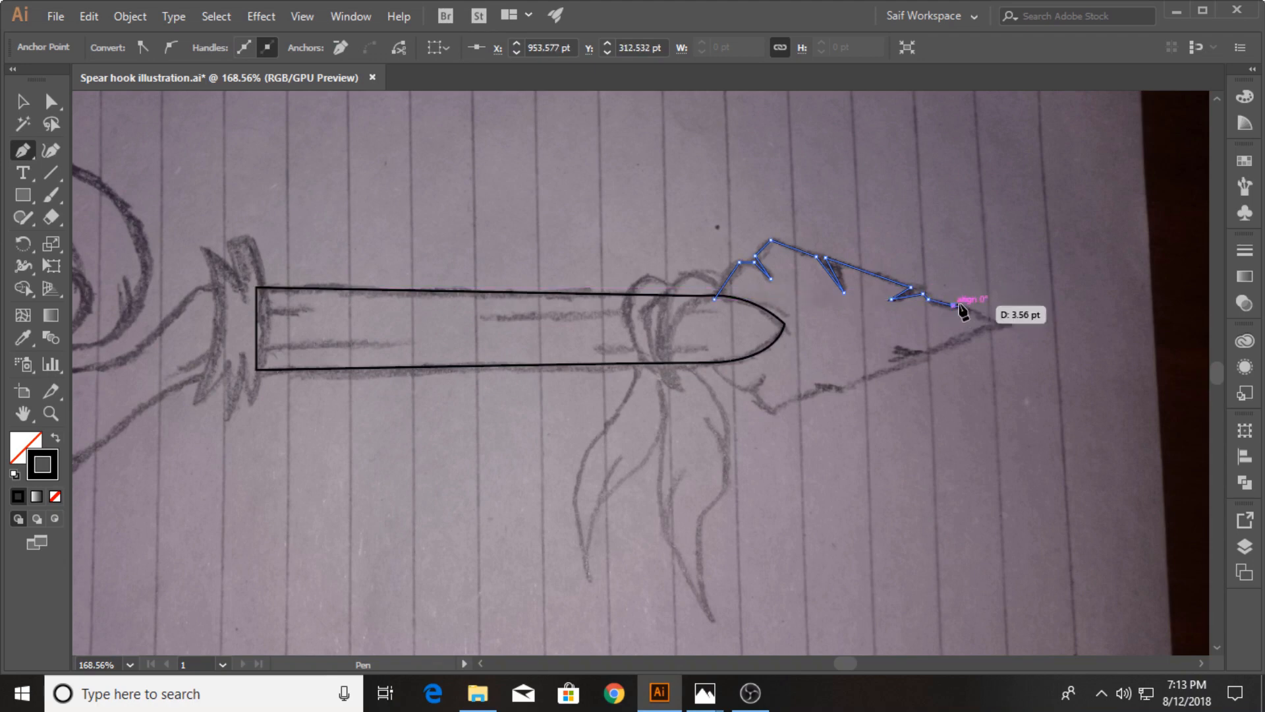
{"action": "left_click", "coordinate": [1007, 324]}
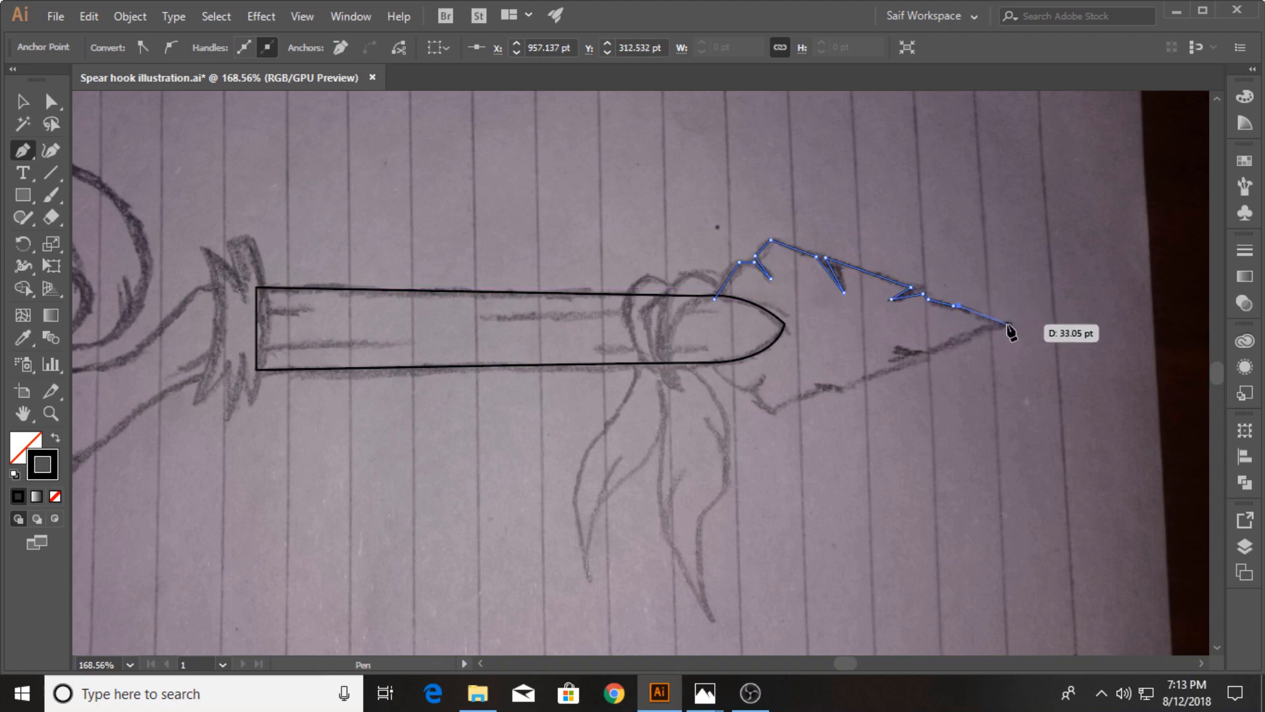
Step: Trace the spearhead's lower edge back from the point, including its two jagged notches
{"action": "left_click", "coordinate": [931, 353]}
{"action": "left_click", "coordinate": [893, 347]}
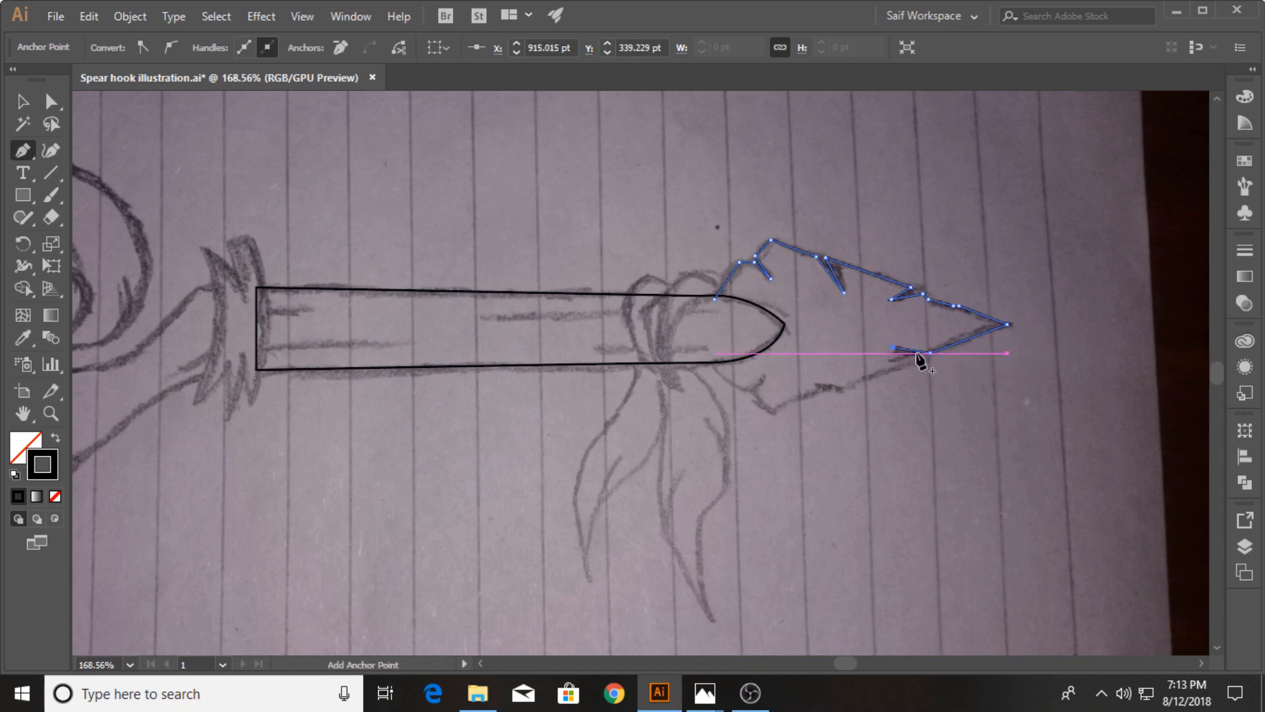
{"action": "left_click", "coordinate": [919, 359]}
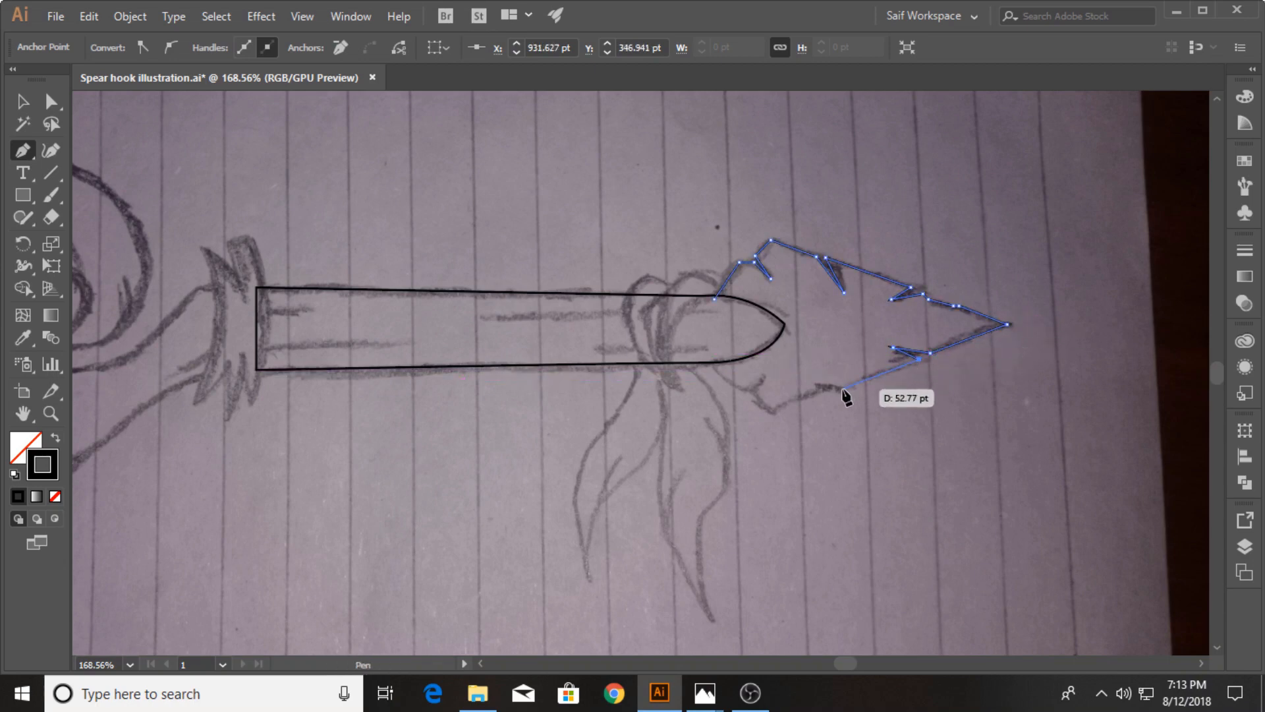
{"action": "left_click", "coordinate": [843, 389]}
{"action": "left_click", "coordinate": [811, 381]}
{"action": "left_click", "coordinate": [821, 387]}
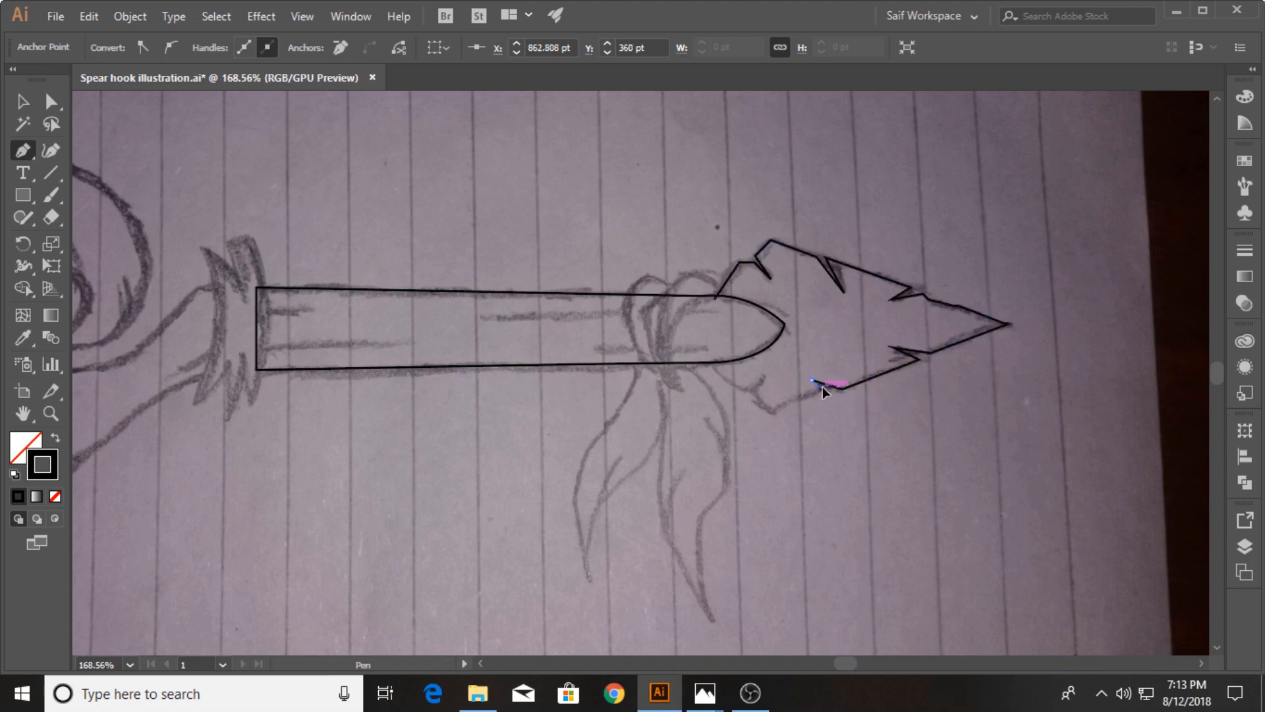
Step: Trace the spearhead's lower rear corner and notch, and close the outline across the shaft at its starting point
{"action": "left_click", "coordinate": [770, 412]}
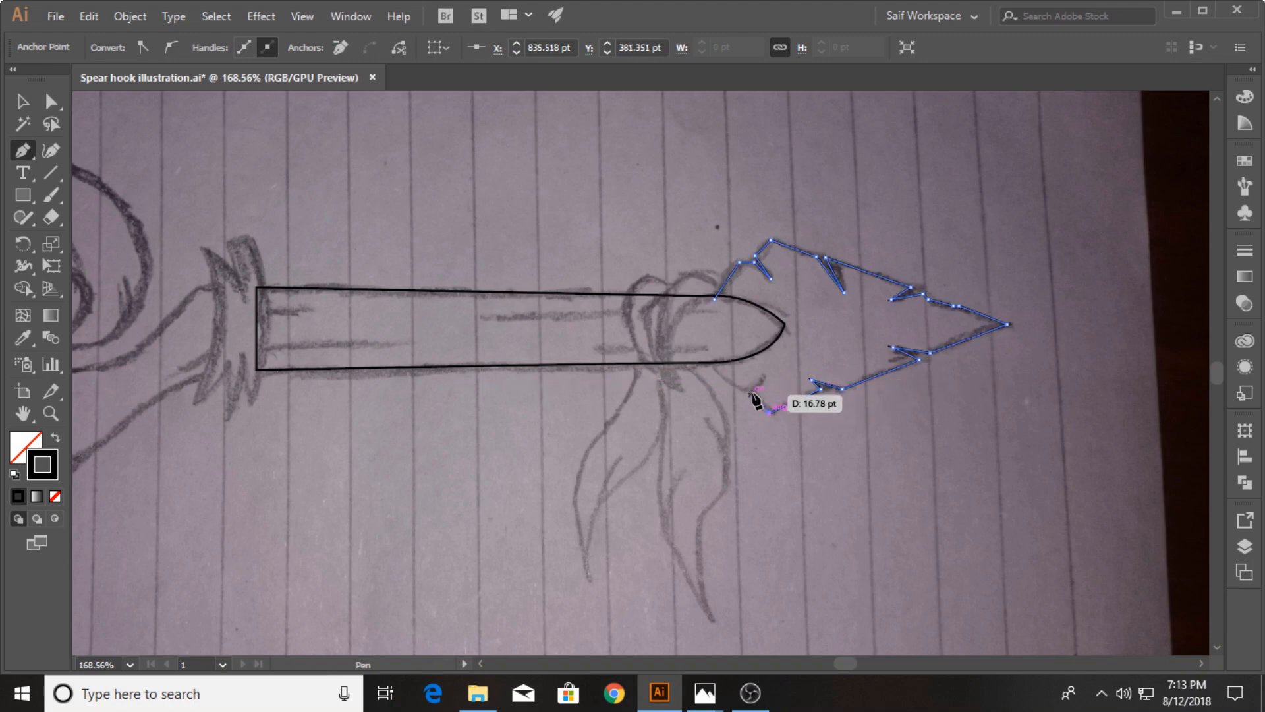
{"action": "left_click", "coordinate": [756, 398]}
{"action": "left_click", "coordinate": [768, 380]}
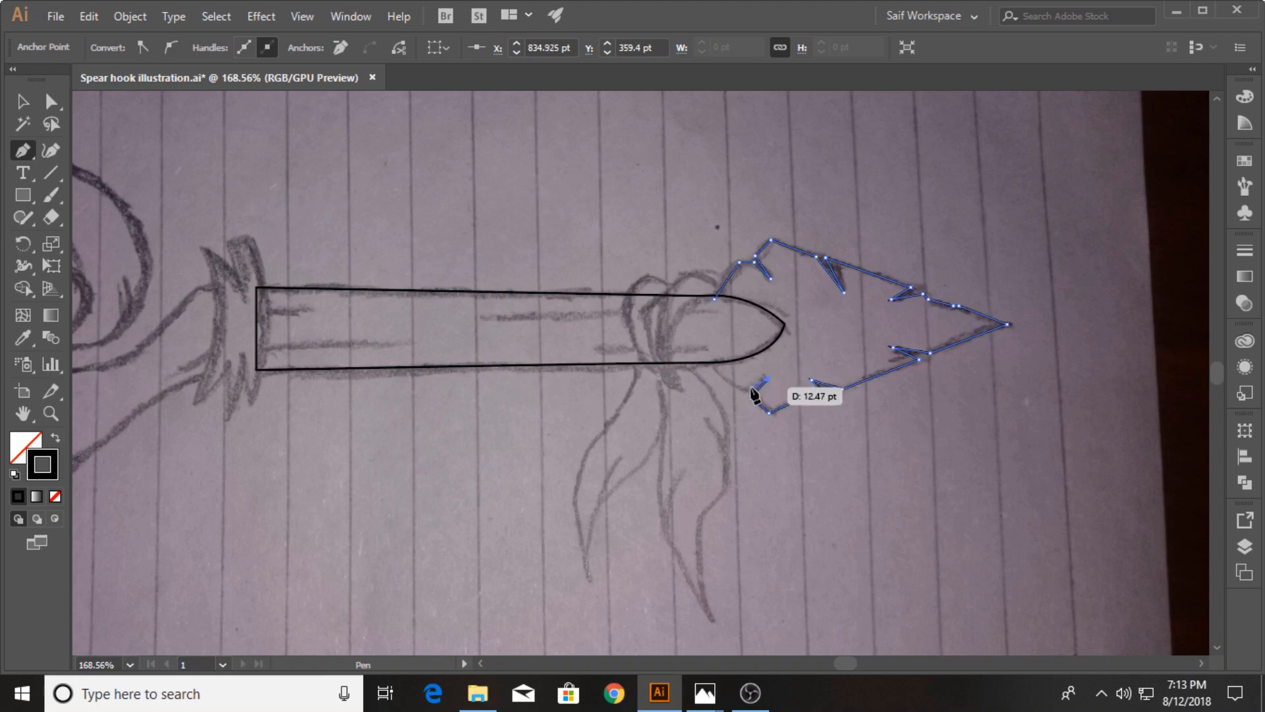
{"action": "left_click", "coordinate": [751, 390]}
{"action": "left_click", "coordinate": [704, 359]}
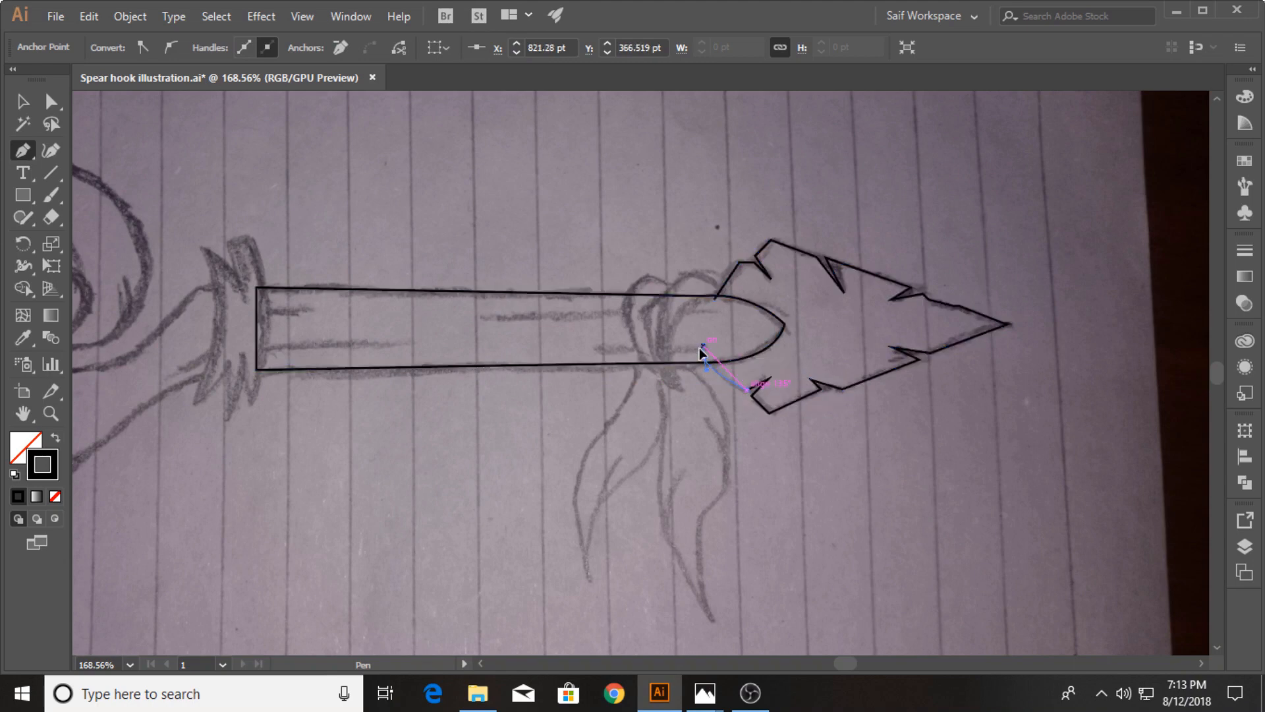
{"action": "left_click", "coordinate": [715, 299]}
{"action": "key", "text": "v"}
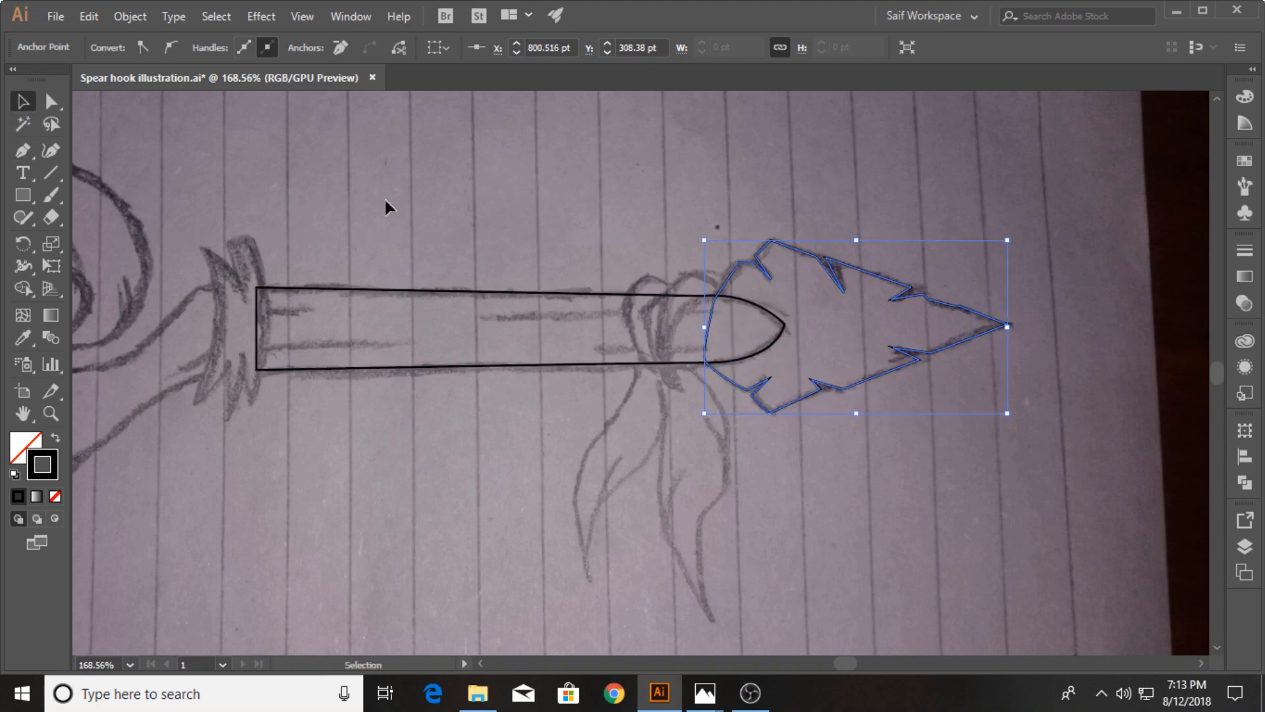
{"action": "left_click", "coordinate": [389, 200]}
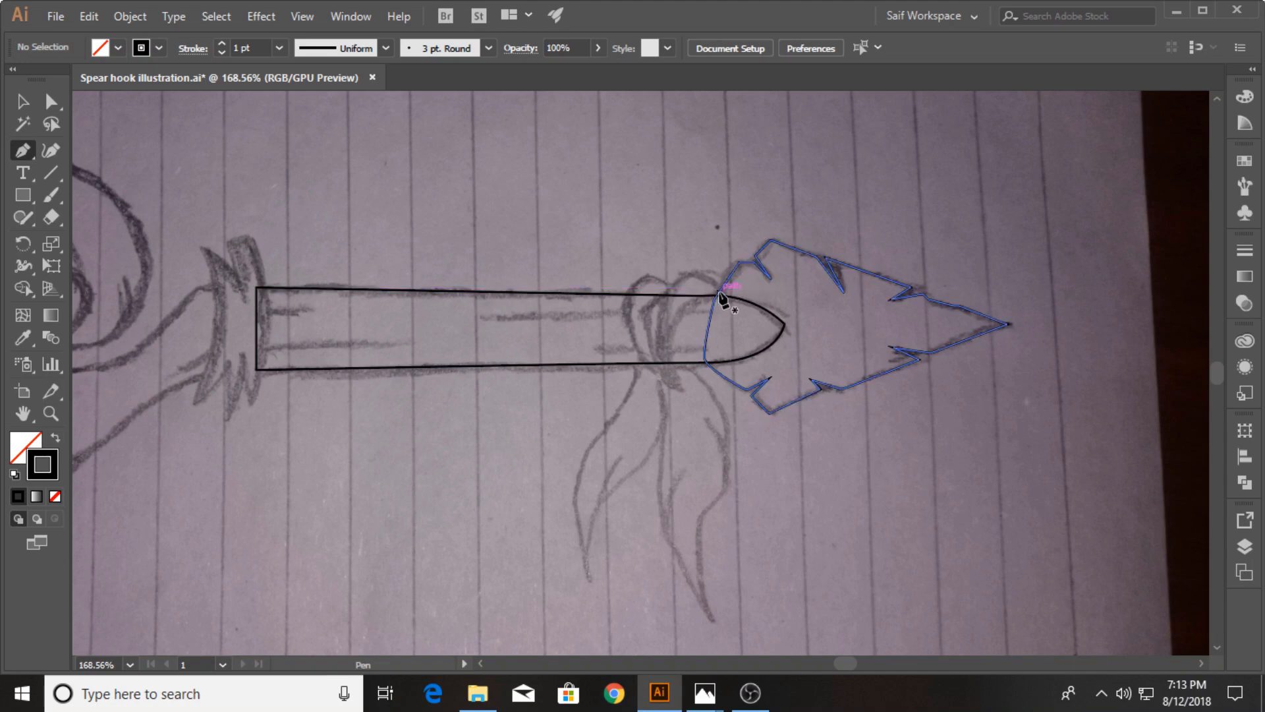
Step: Trace the two overlapping curved binding loops around the shaft behind the spearhead with the Pen tool
{"action": "left_click_drag", "start_coordinate": [720, 291], "coordinate": [642, 329]}
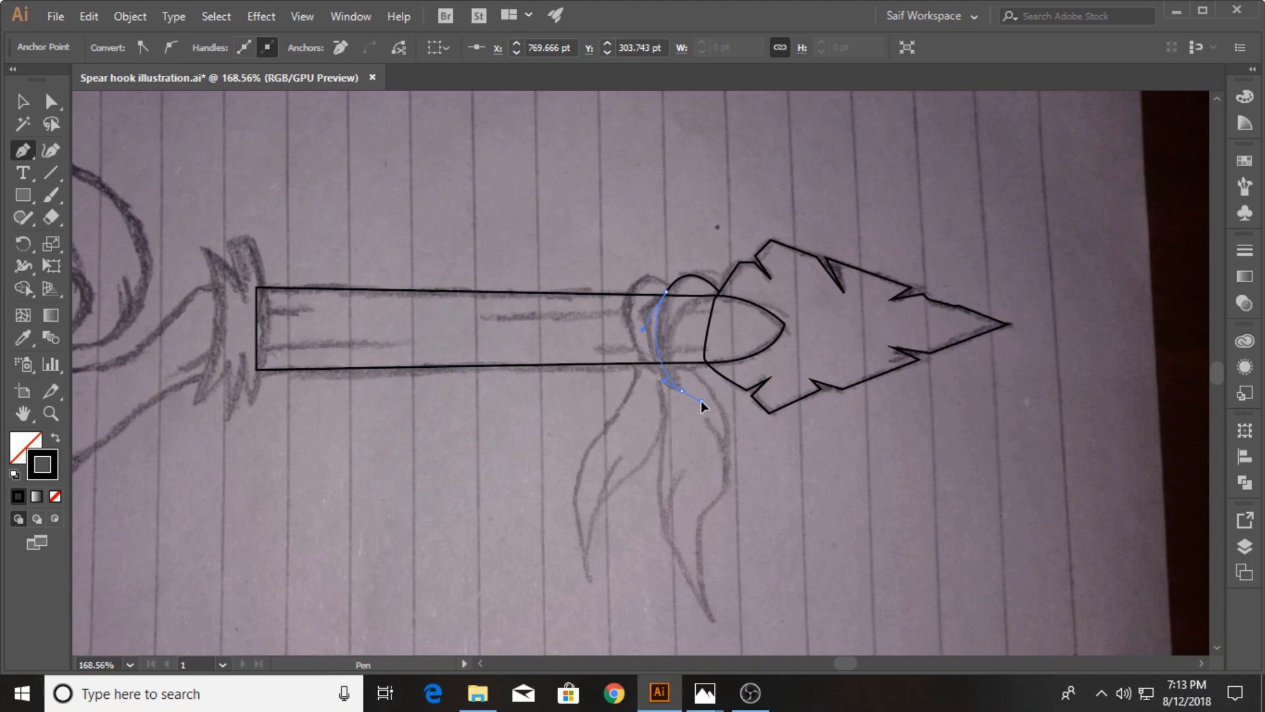
{"action": "left_click_drag", "start_coordinate": [682, 390], "coordinate": [746, 330]}
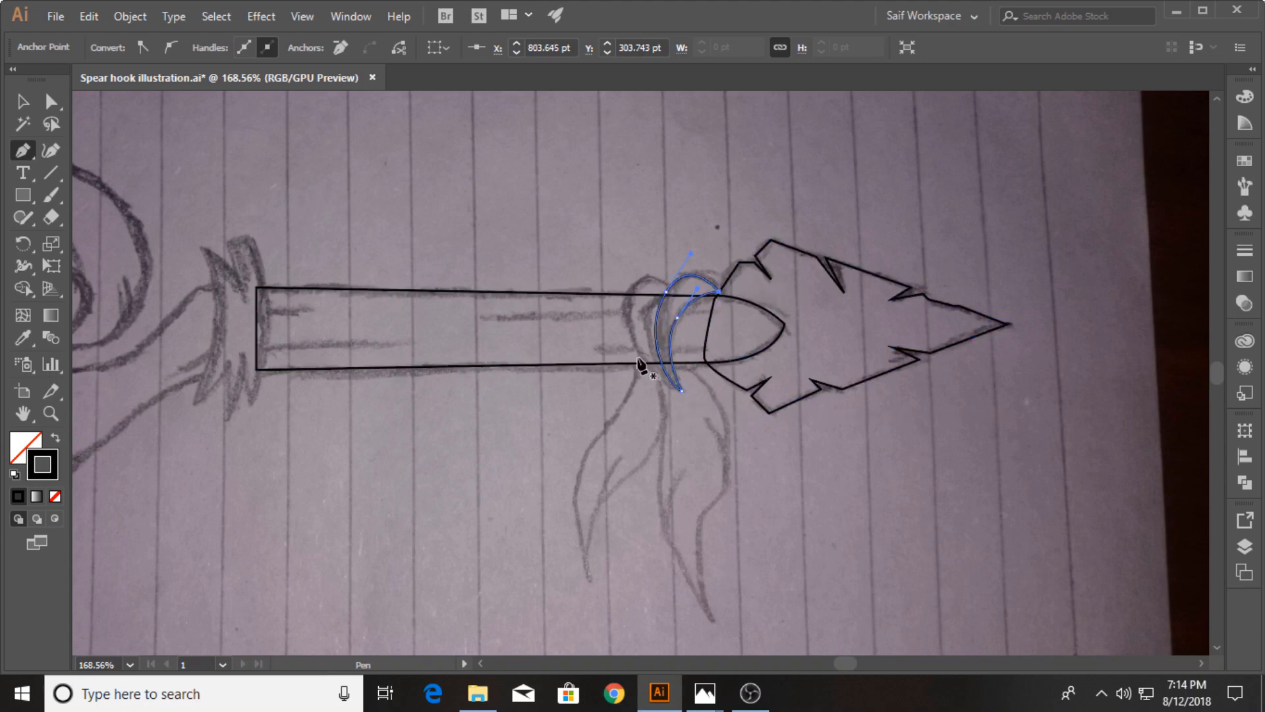
{"action": "left_click", "coordinate": [675, 291]}
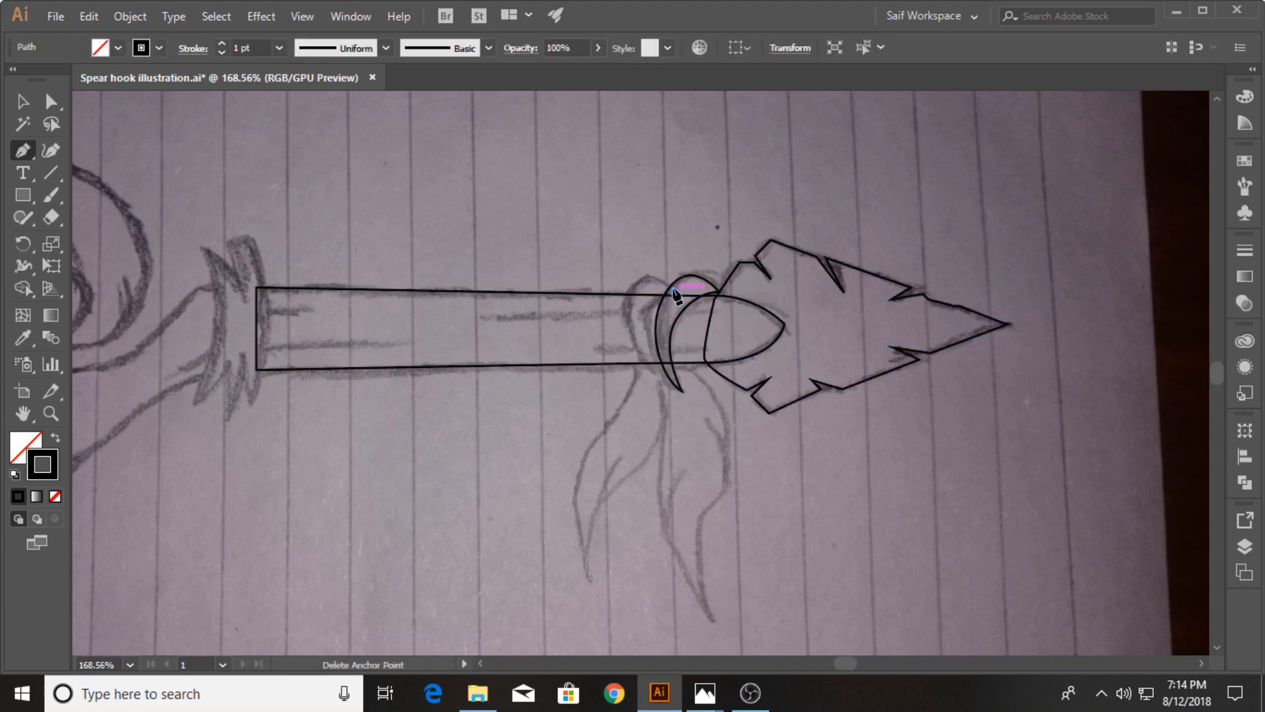
{"action": "left_click_drag", "start_coordinate": [632, 300], "coordinate": [610, 334]}
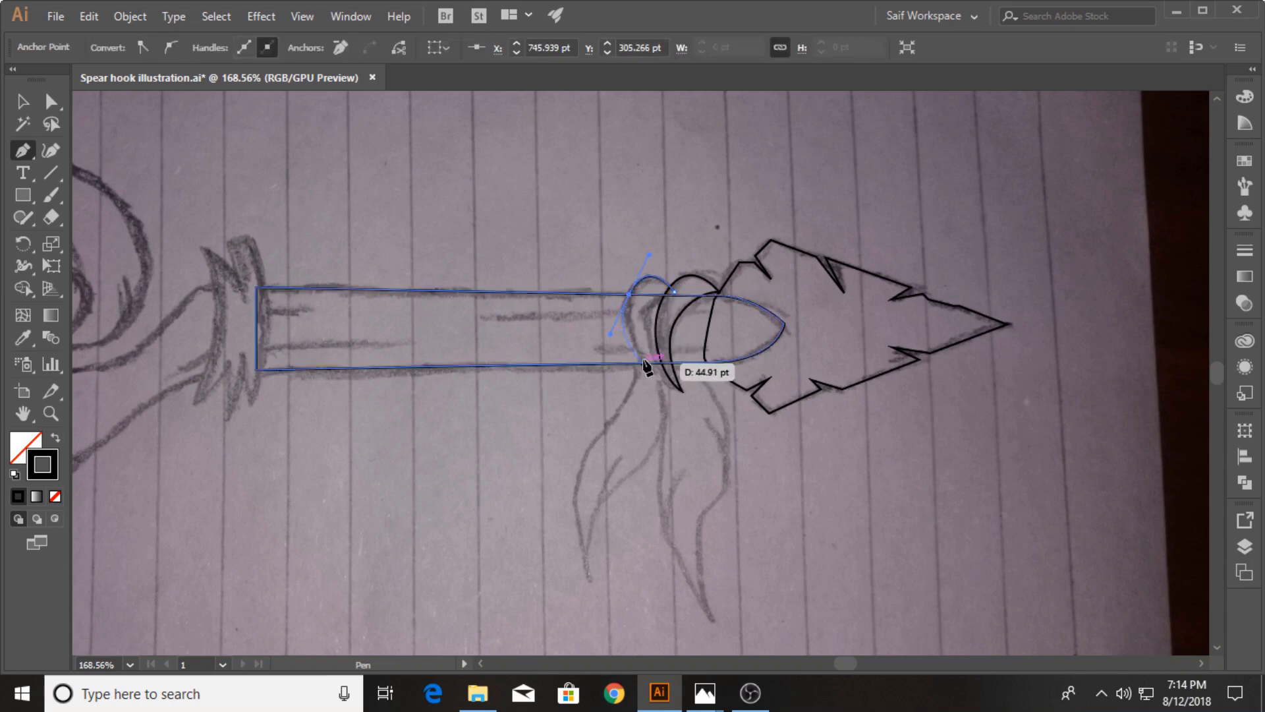
{"action": "left_click_drag", "start_coordinate": [673, 388], "coordinate": [689, 391]}
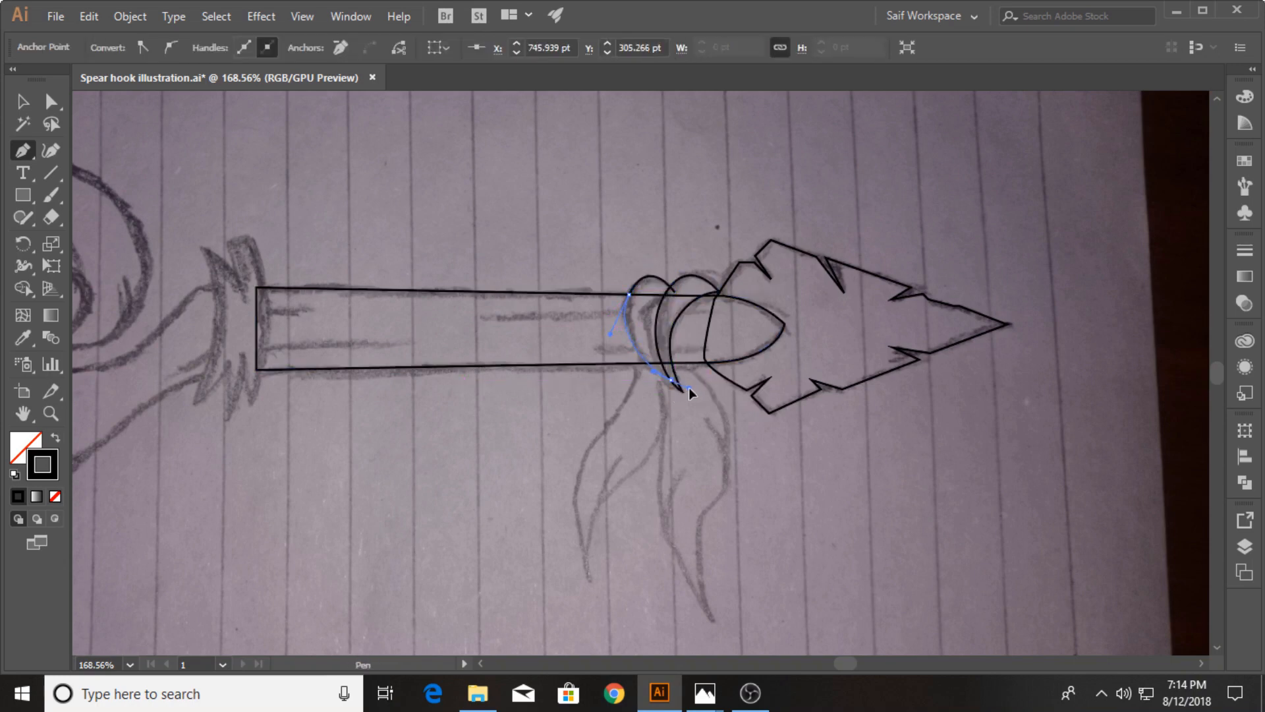
{"action": "left_click_drag", "start_coordinate": [662, 299], "coordinate": [702, 277]}
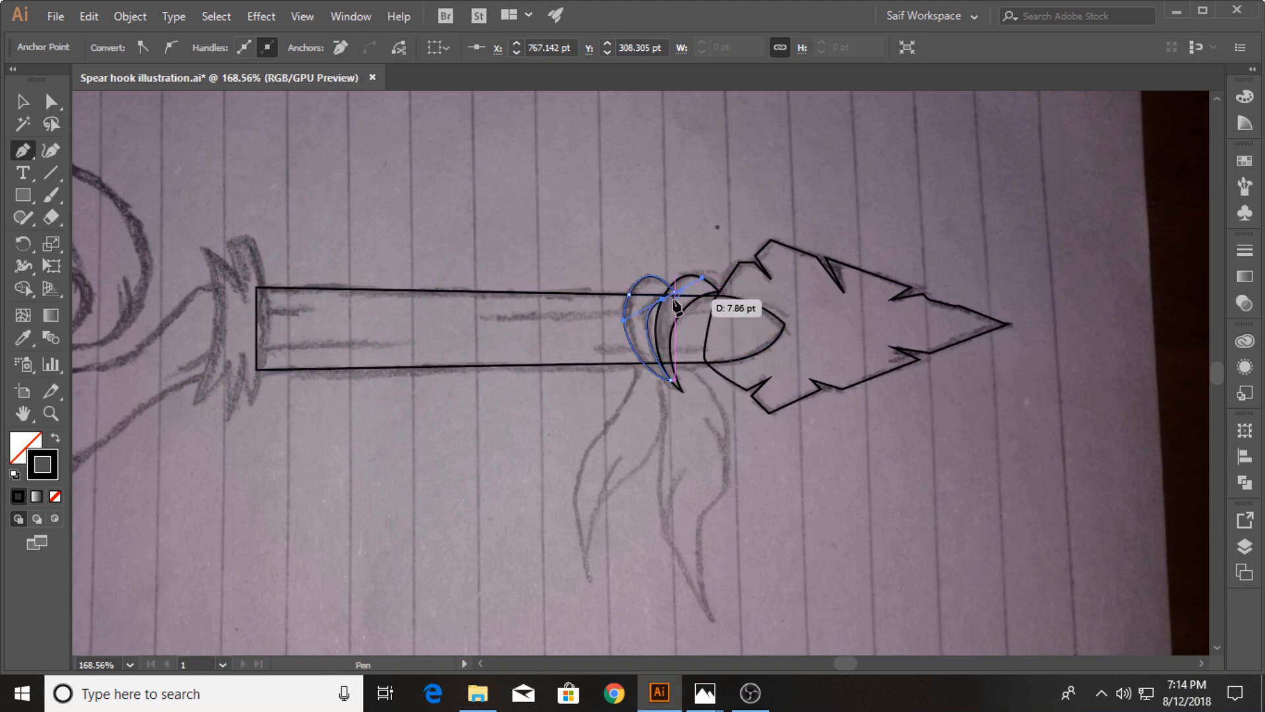
{"action": "left_click", "coordinate": [22, 101]}
{"action": "left_click", "coordinate": [571, 252]}
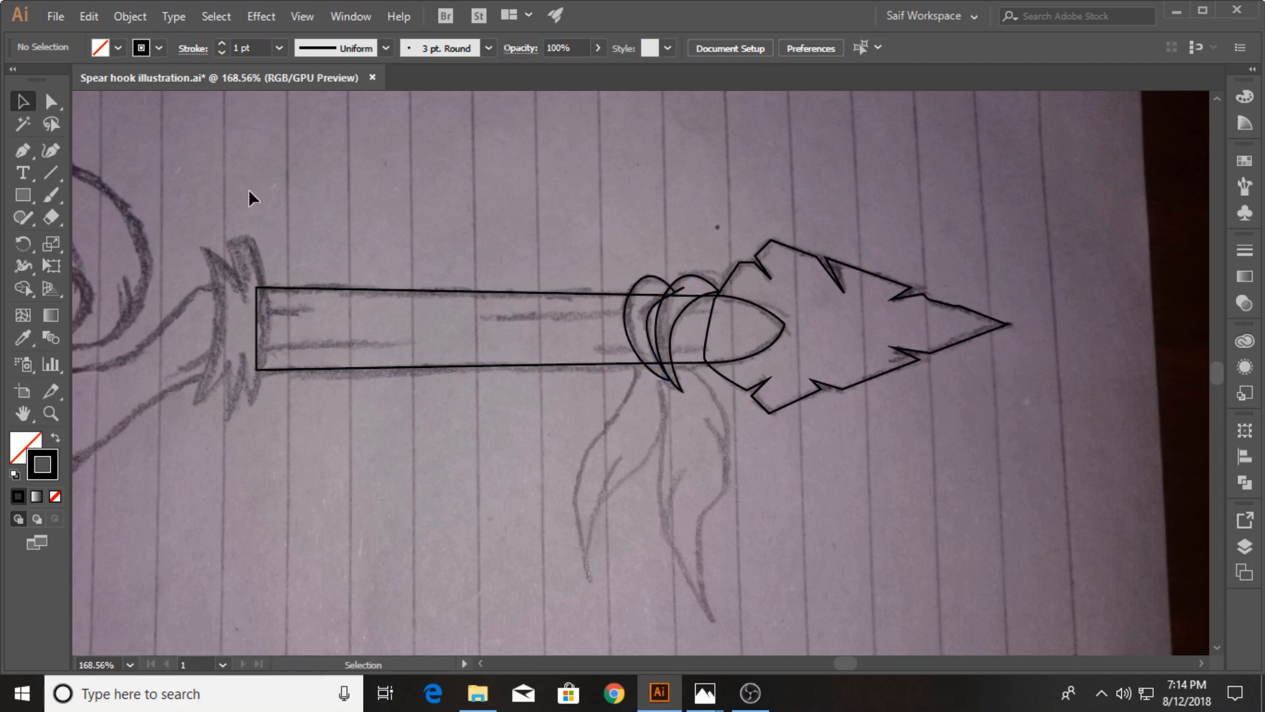
Step: Close the rear binding loop's path at its starting anchor point and deselect it
{"action": "left_click", "coordinate": [675, 291], "text": "ctrl"}
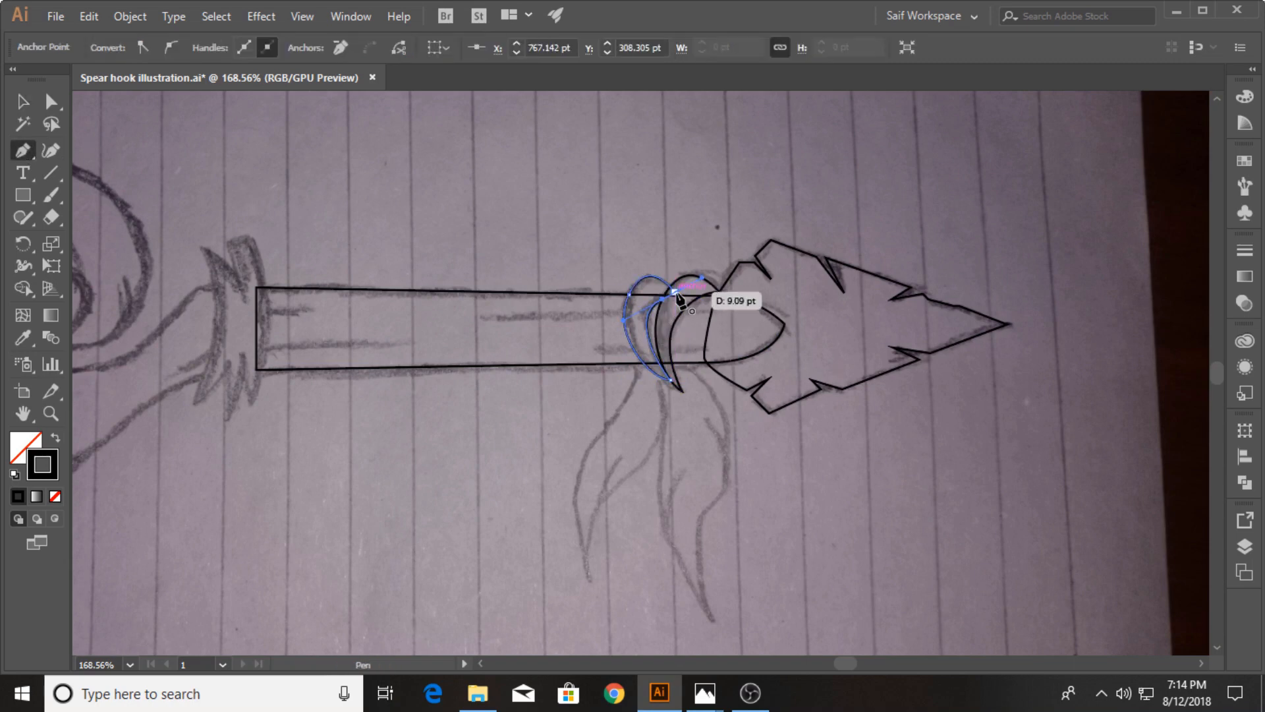
{"action": "left_click_drag", "start_coordinate": [675, 290], "coordinate": [683, 286]}
{"action": "left_click", "coordinate": [16, 104]}
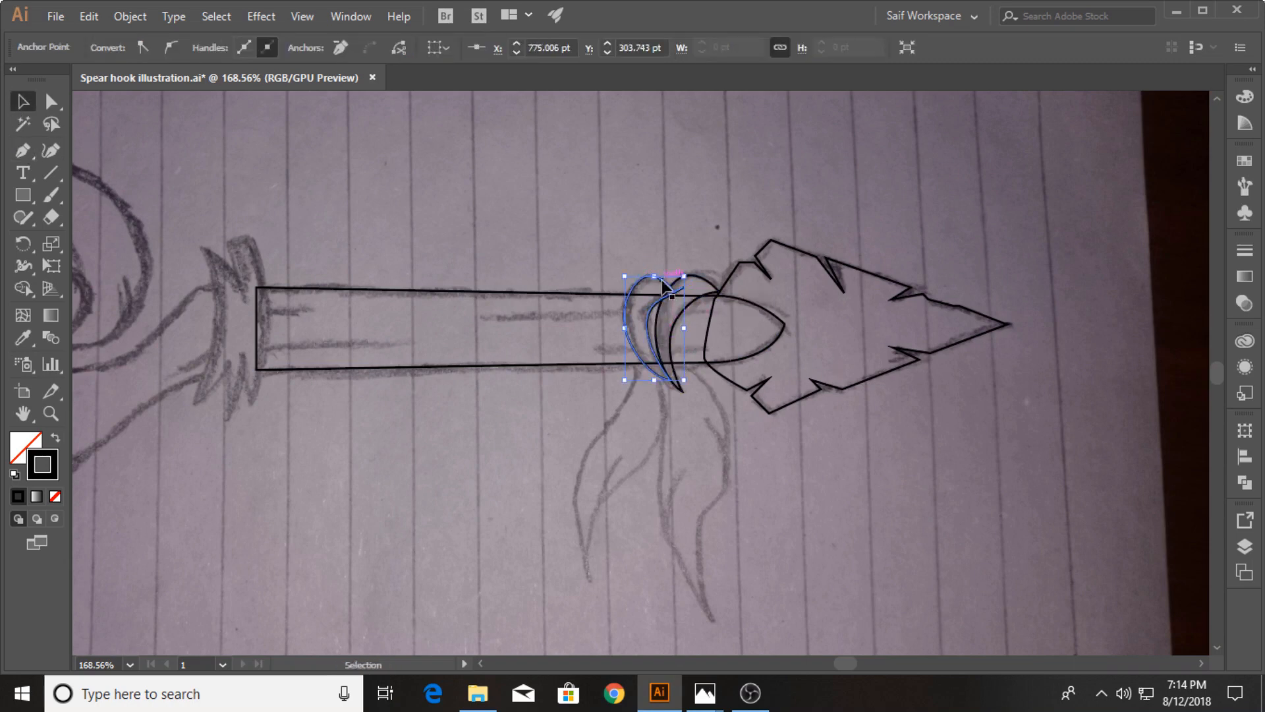
{"action": "key", "text": "p"}
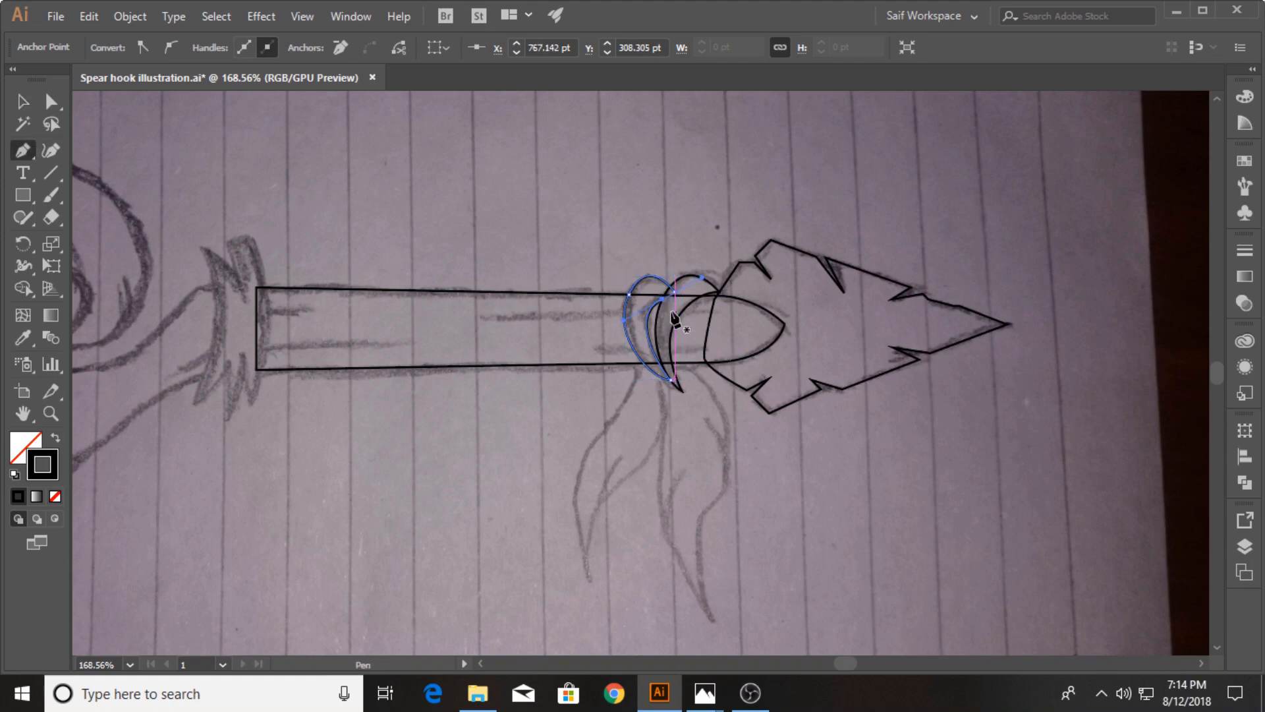
{"action": "key", "text": "v"}
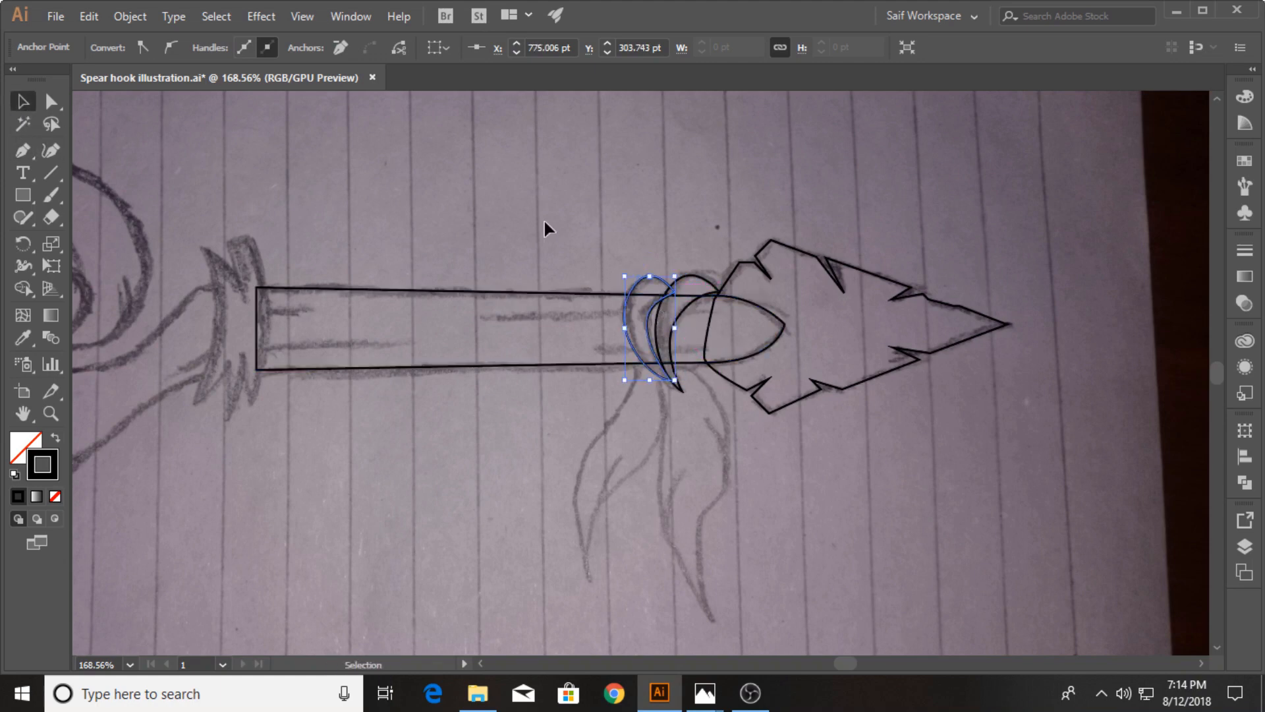
{"action": "left_click", "coordinate": [544, 218]}
Step: Fill the spear shaft with the brown sampled from the colour squares beside the artboard
{"action": "left_click", "coordinate": [51, 412]}
{"action": "left_click_drag", "start_coordinate": [433, 360], "coordinate": [320, 348]}
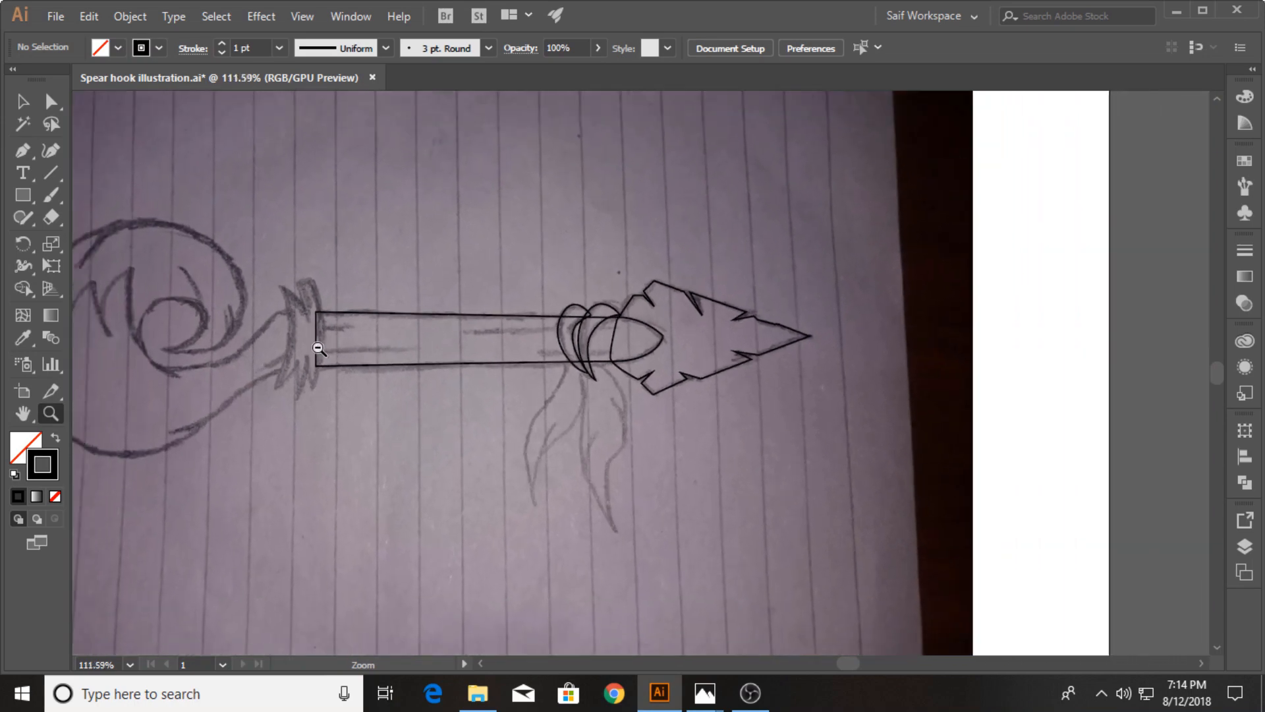
{"action": "left_click_drag", "start_coordinate": [323, 248], "coordinate": [549, 305]}
{"action": "left_click_drag", "start_coordinate": [279, 263], "coordinate": [345, 244]}
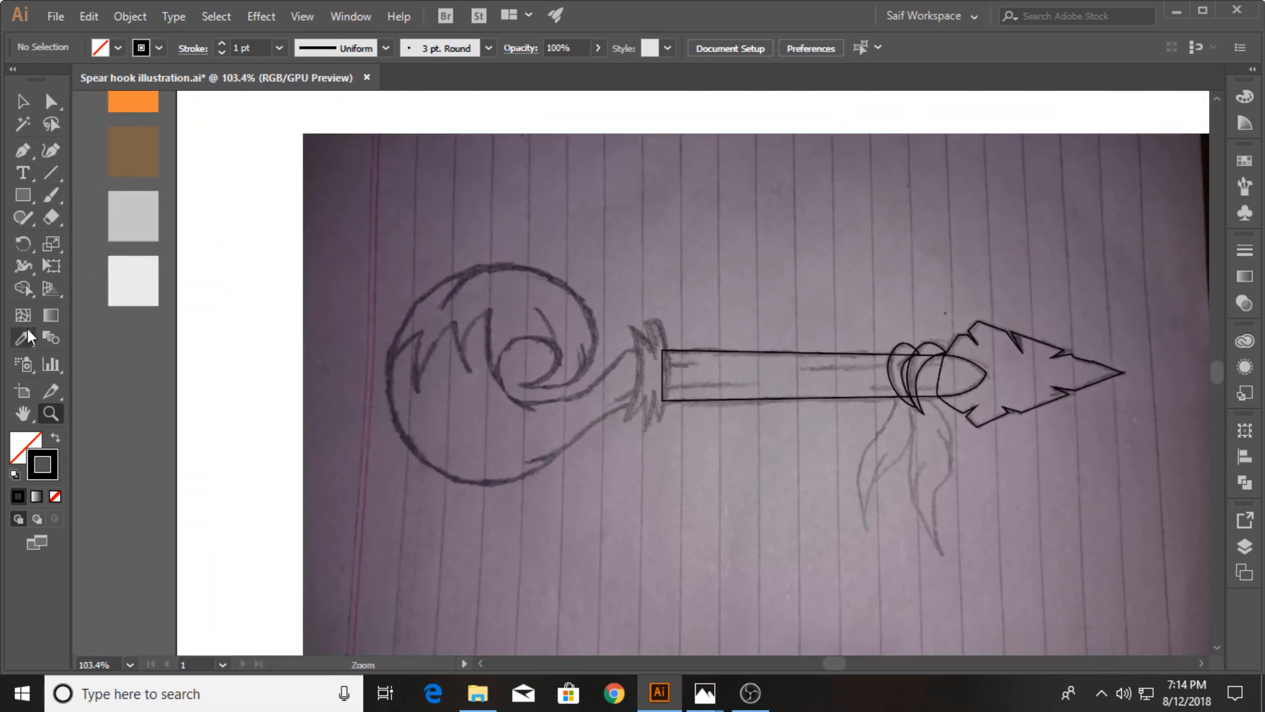
{"action": "left_click", "coordinate": [22, 101]}
{"action": "left_click", "coordinate": [665, 351]}
{"action": "left_click", "coordinate": [23, 338]}
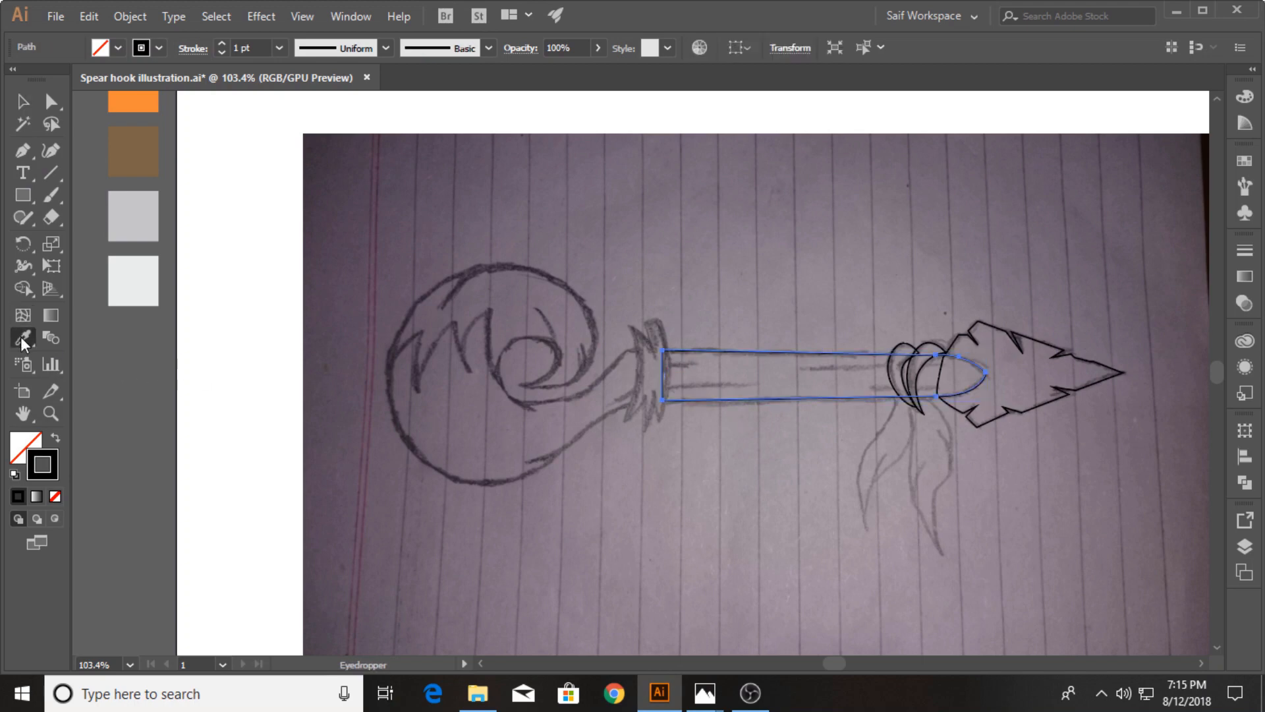
{"action": "left_click", "coordinate": [122, 138]}
{"action": "left_click", "coordinate": [20, 101]}
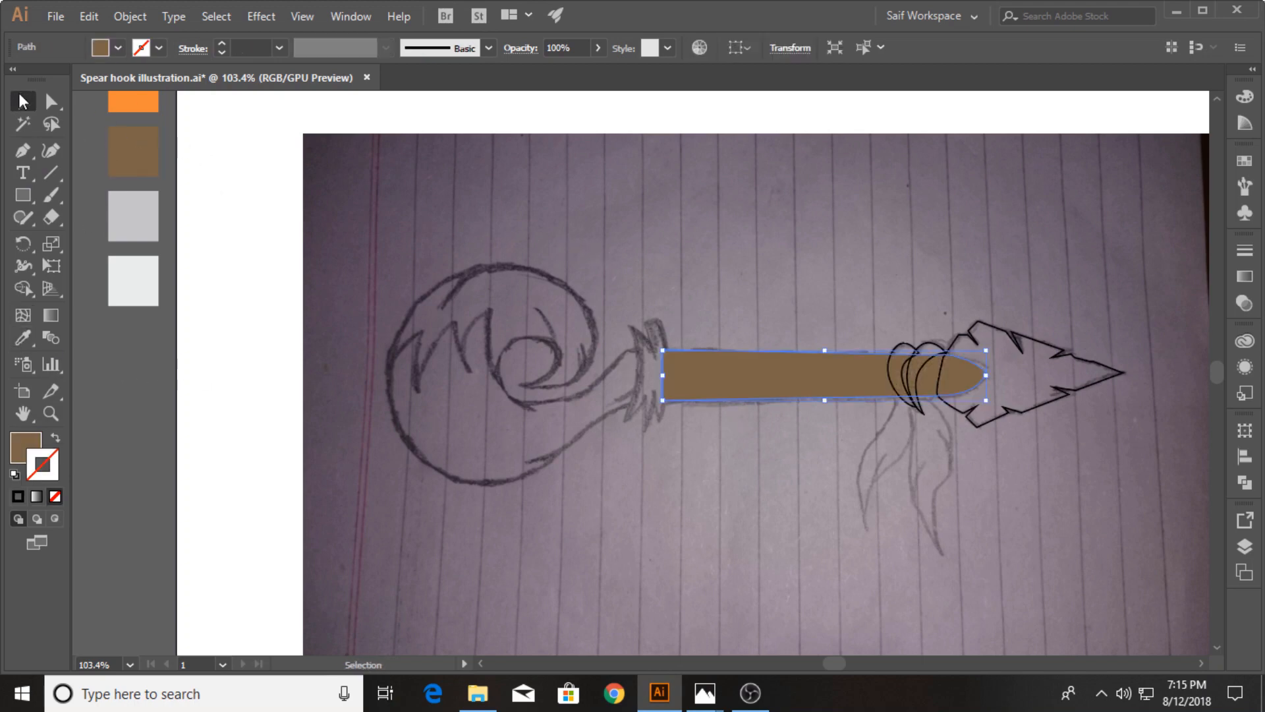
Step: Fill the spearhead shape with white and deselect it
{"action": "left_click", "coordinate": [1026, 362]}
{"action": "left_click", "coordinate": [118, 48]}
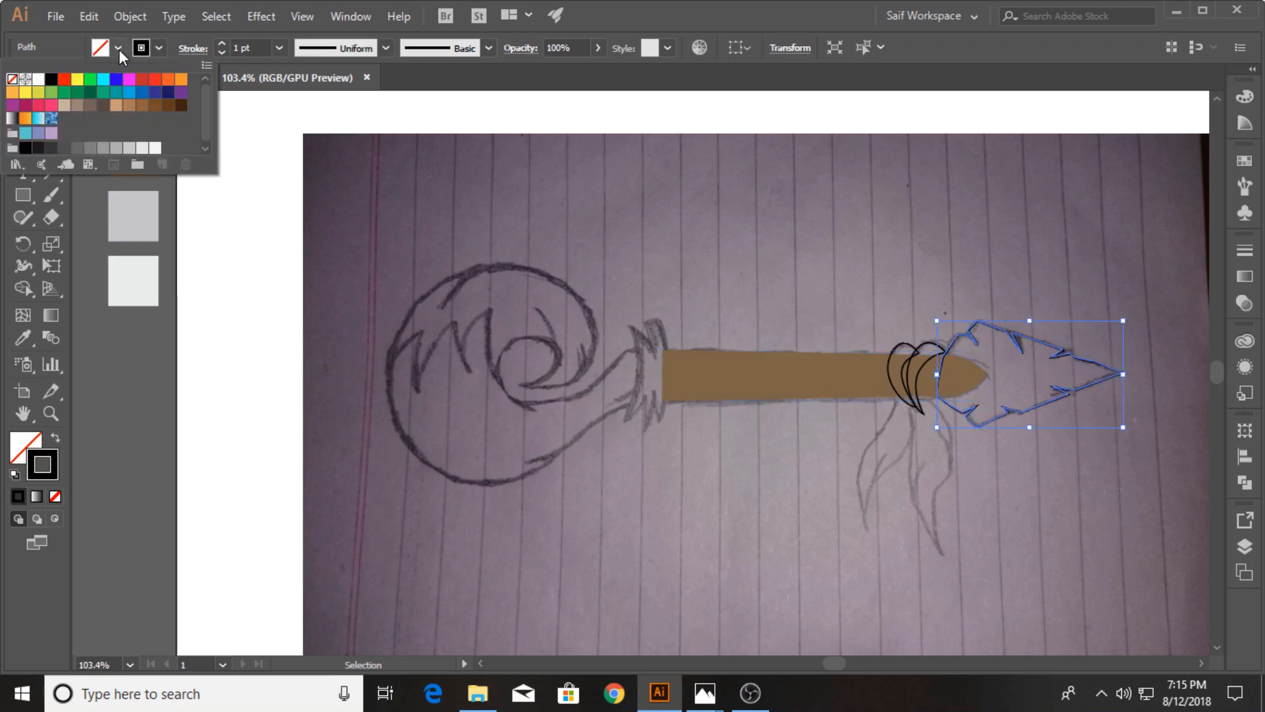
{"action": "left_click", "coordinate": [38, 80]}
{"action": "left_click", "coordinate": [592, 220]}
{"action": "left_click", "coordinate": [592, 220]}
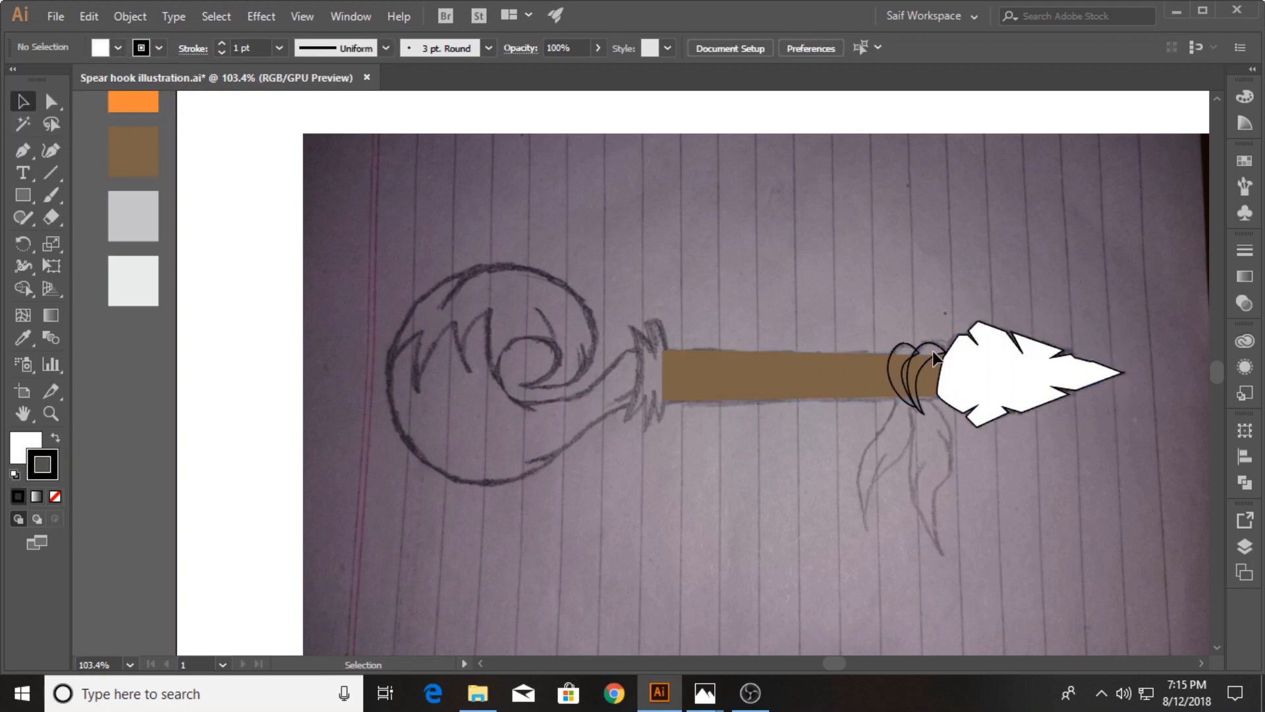
Step: Fill both binding loops behind the spearhead with white
{"action": "left_click", "coordinate": [900, 353]}
{"action": "left_click", "coordinate": [116, 50]}
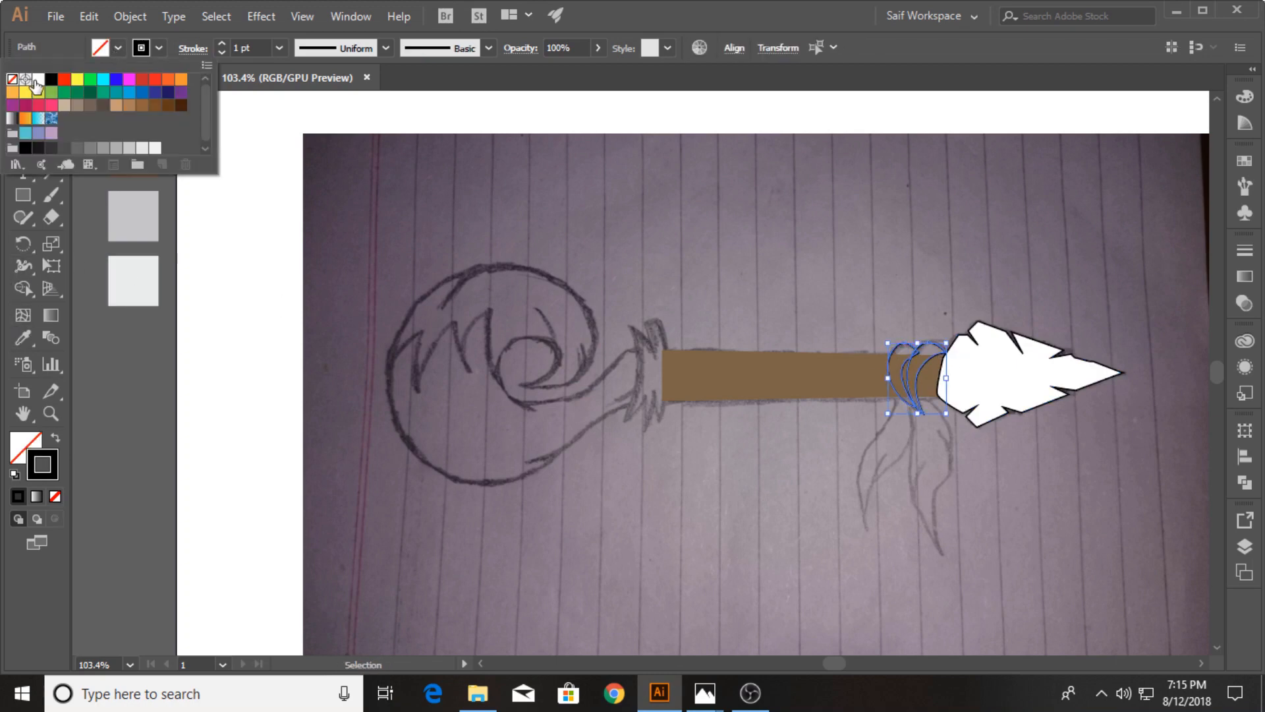
{"action": "left_click", "coordinate": [37, 85]}
{"action": "left_click", "coordinate": [591, 210]}
Step: Give the brown shaft a black stroke and deselect it
{"action": "left_click", "coordinate": [58, 413]}
{"action": "left_click_drag", "start_coordinate": [831, 382], "coordinate": [972, 378]}
{"action": "key", "text": "space"}
{"action": "left_click_drag", "start_coordinate": [972, 378], "coordinate": [784, 325]}
{"action": "left_click_drag", "start_coordinate": [706, 314], "coordinate": [560, 314]}
{"action": "left_click", "coordinate": [25, 104]}
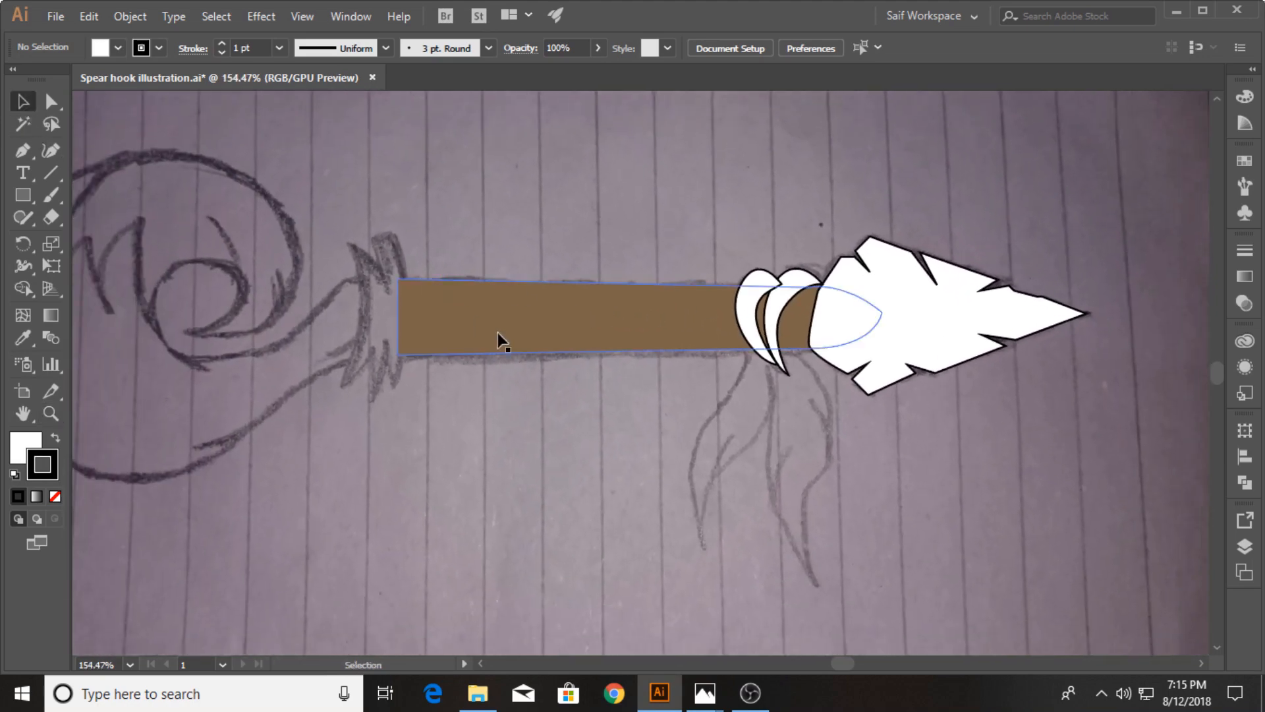
{"action": "left_click", "coordinate": [159, 47]}
{"action": "left_click", "coordinate": [55, 83]}
{"action": "left_click", "coordinate": [365, 149]}
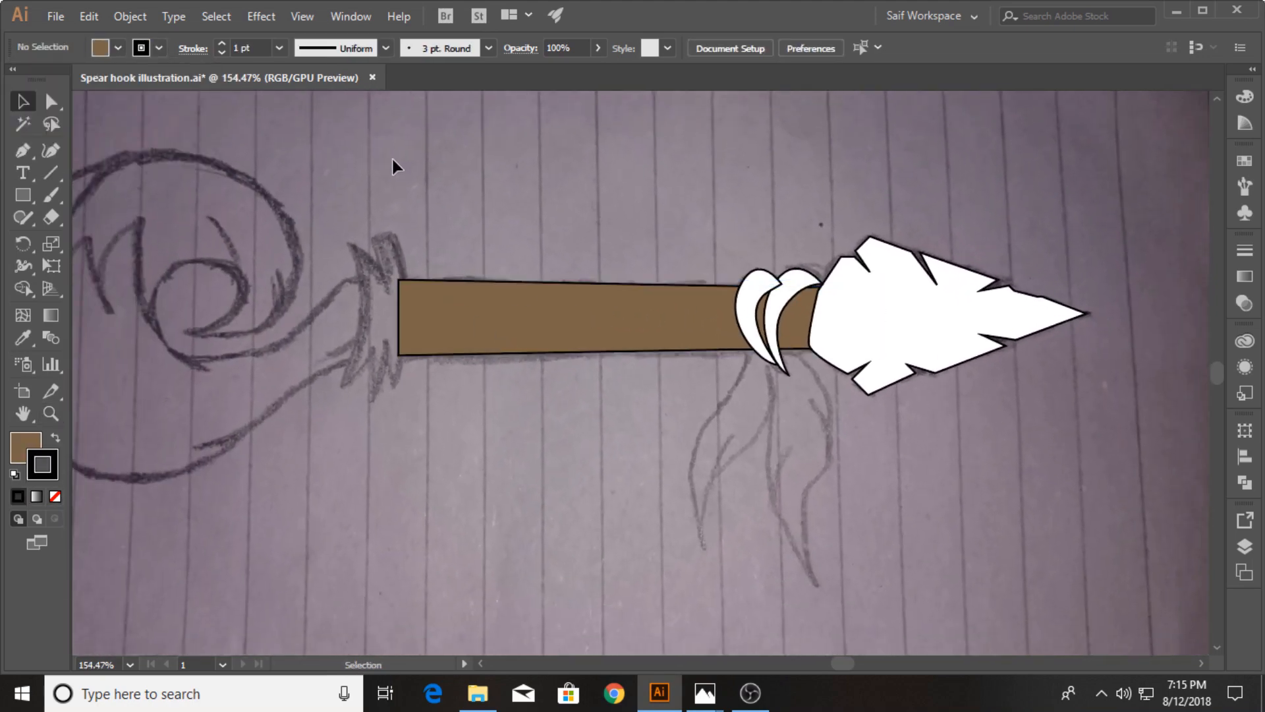
Step: Bring the shaft and the binding loops to the front so they overlap the spearhead
{"action": "left_click", "coordinate": [632, 319]}
{"action": "left_click", "coordinate": [794, 283], "text": "shift"}
{"action": "right_click", "coordinate": [794, 283]}
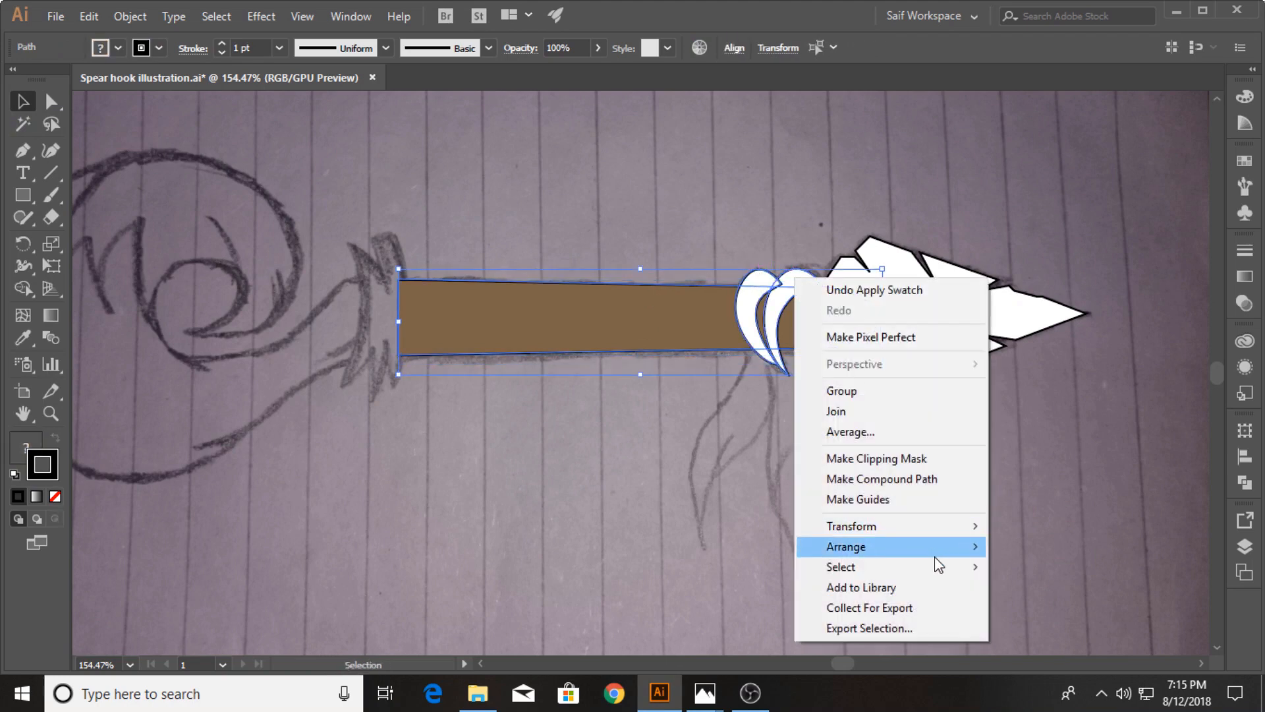
{"action": "mouse_move", "coordinate": [850, 545]}
{"action": "left_click", "coordinate": [1002, 546]}
{"action": "left_click", "coordinate": [650, 193]}
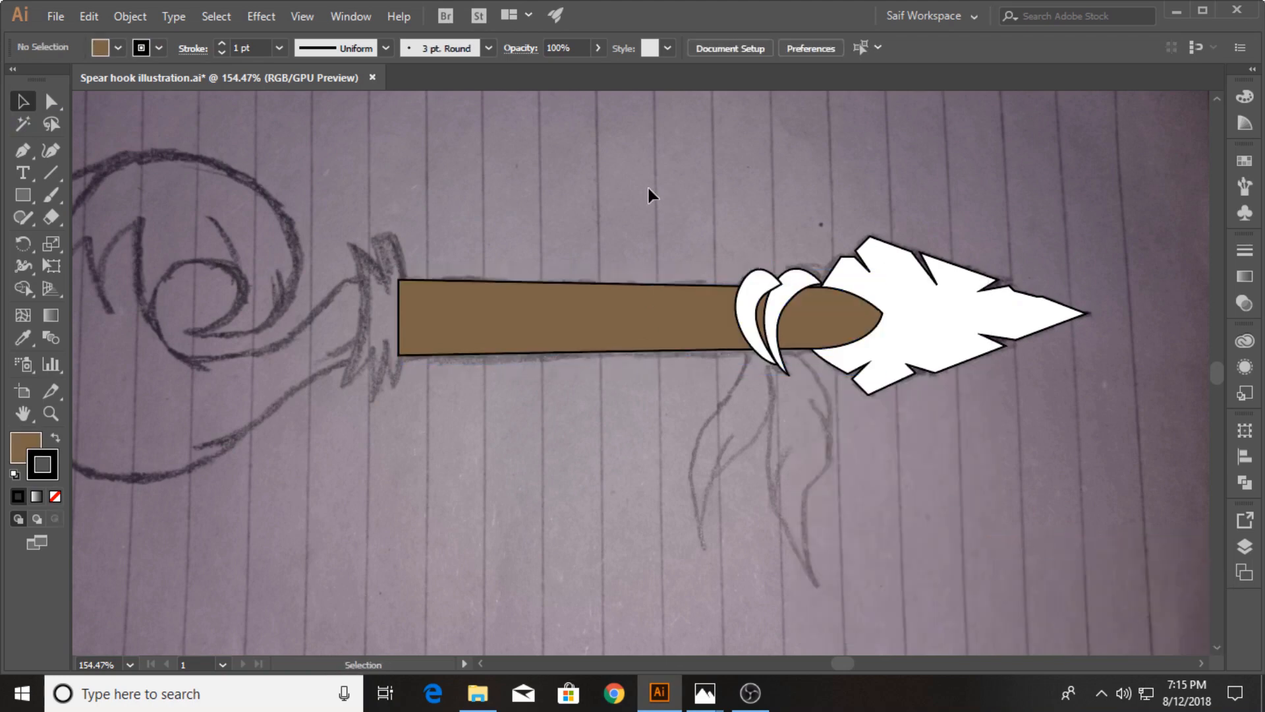
Step: Bring the binding loop nearest the spearhead to the front of the stacking order
{"action": "left_click", "coordinate": [791, 290]}
{"action": "right_click", "coordinate": [794, 289]}
{"action": "mouse_move", "coordinate": [986, 580]}
{"action": "left_click", "coordinate": [1048, 579]}
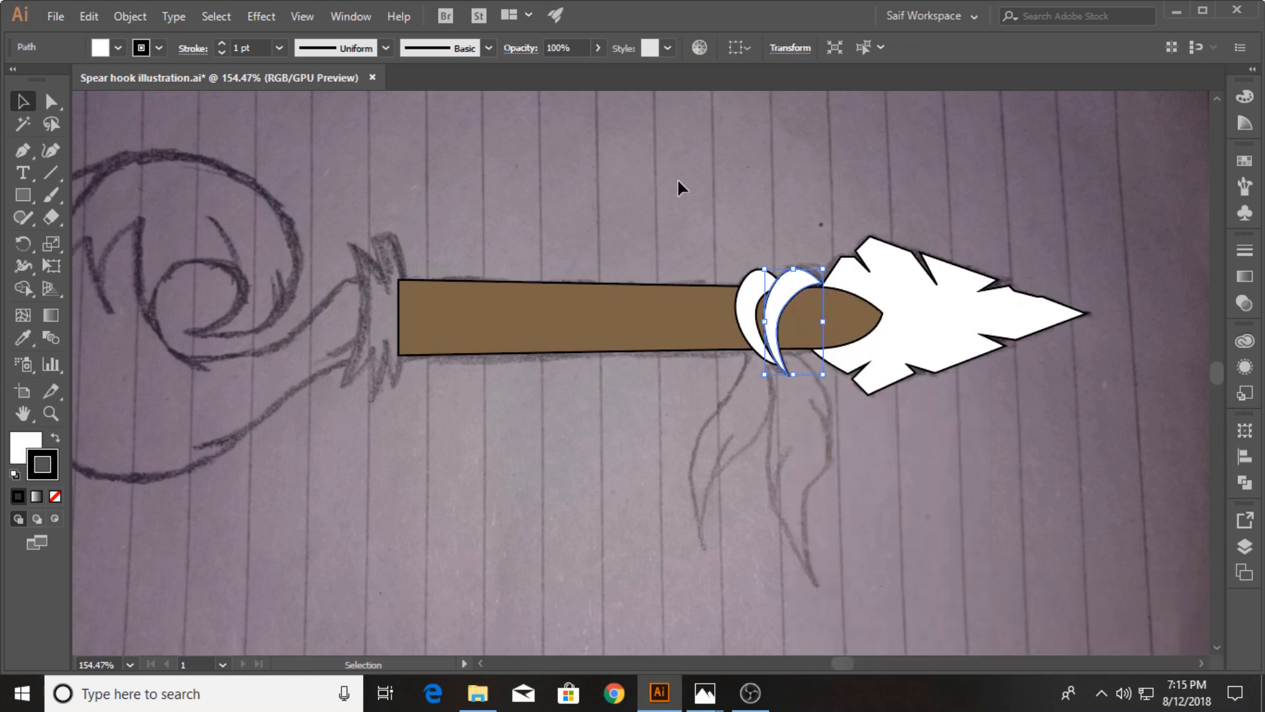
{"action": "left_click", "coordinate": [679, 182]}
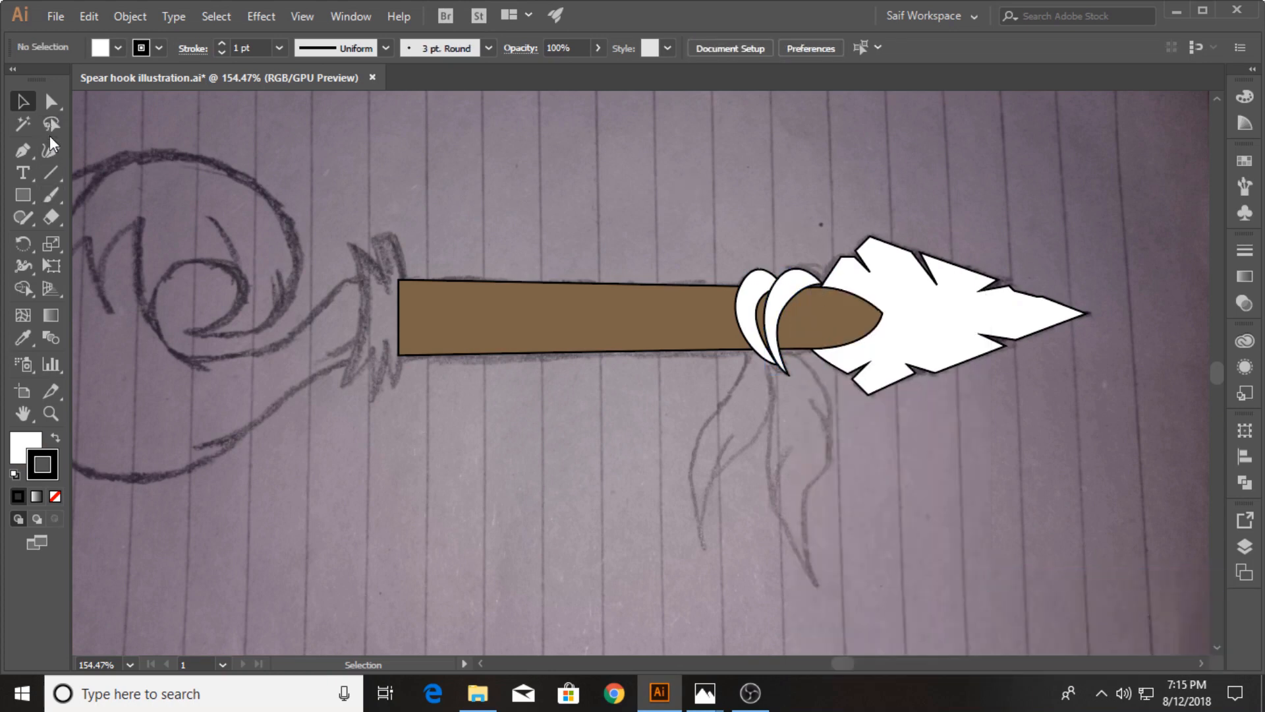
Step: Nudge the front binding loop's upper end anchor so it meets the spearhead's edge
{"action": "left_click", "coordinate": [51, 101]}
{"action": "left_click", "coordinate": [822, 283]}
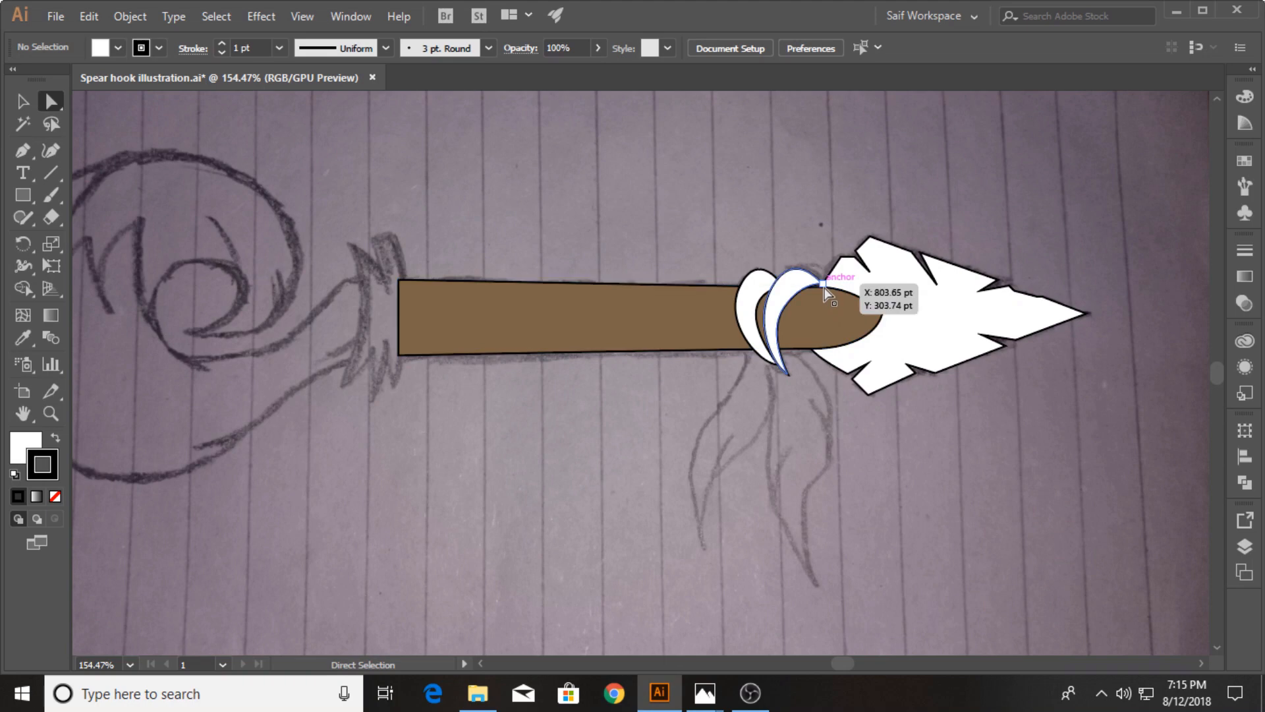
{"action": "left_click_drag", "start_coordinate": [825, 290], "coordinate": [822, 284]}
{"action": "left_click", "coordinate": [698, 244]}
{"action": "left_click", "coordinate": [784, 238]}
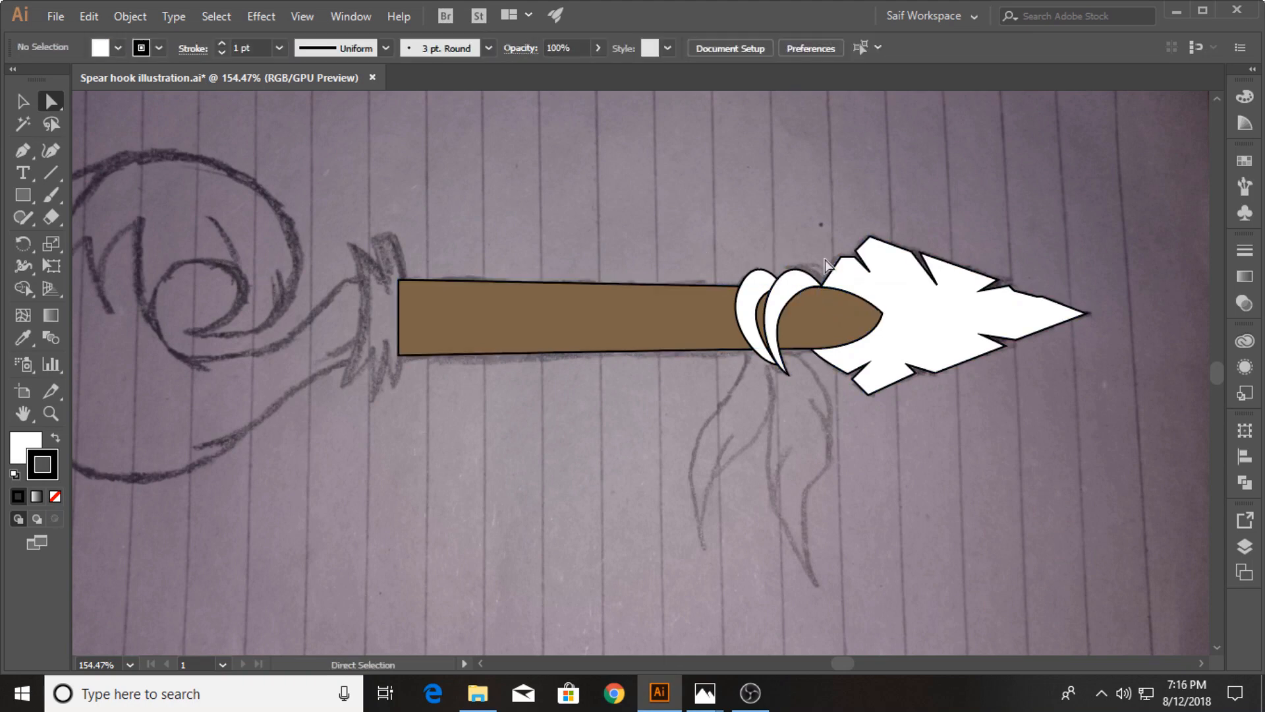
Step: Start a shading outline on the spearhead with the Pen tool, curving below the shaft's tip and dropping into a small notch
{"action": "left_click", "coordinate": [51, 414]}
{"action": "left_click_drag", "start_coordinate": [801, 352], "coordinate": [956, 344]}
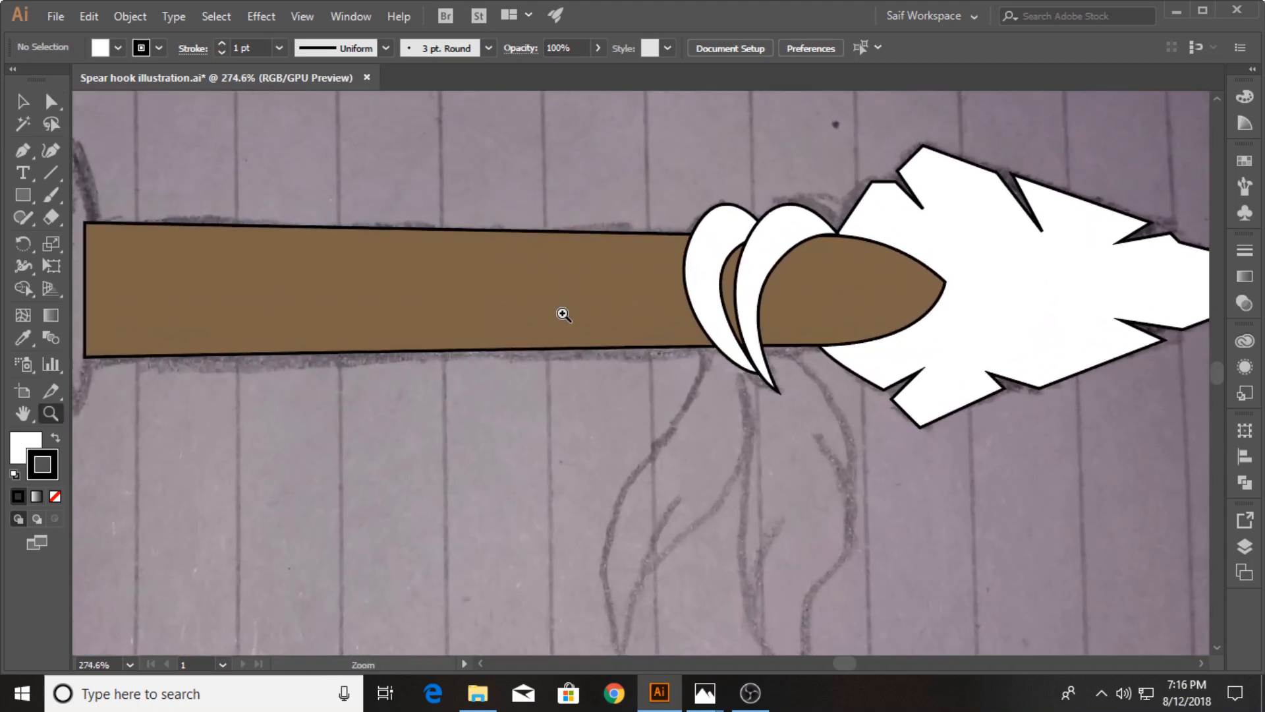
{"action": "left_click_drag", "start_coordinate": [730, 315], "coordinate": [534, 310]}
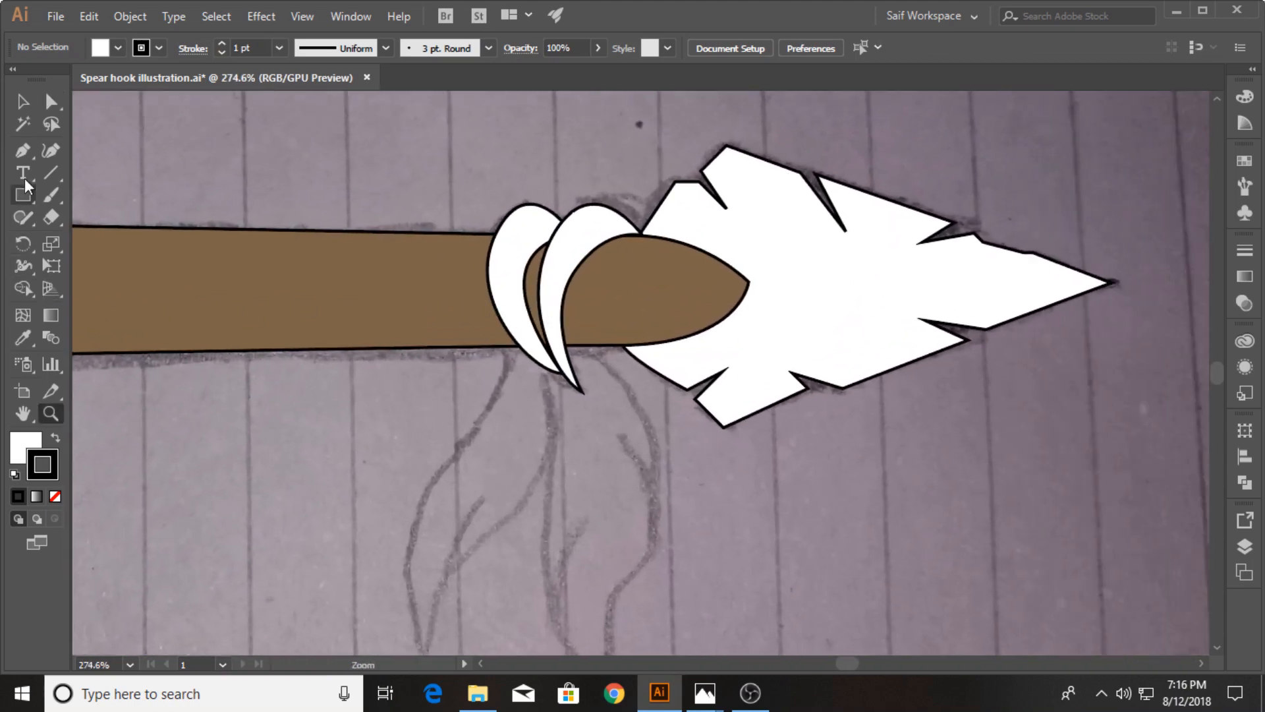
{"action": "left_click", "coordinate": [650, 356]}
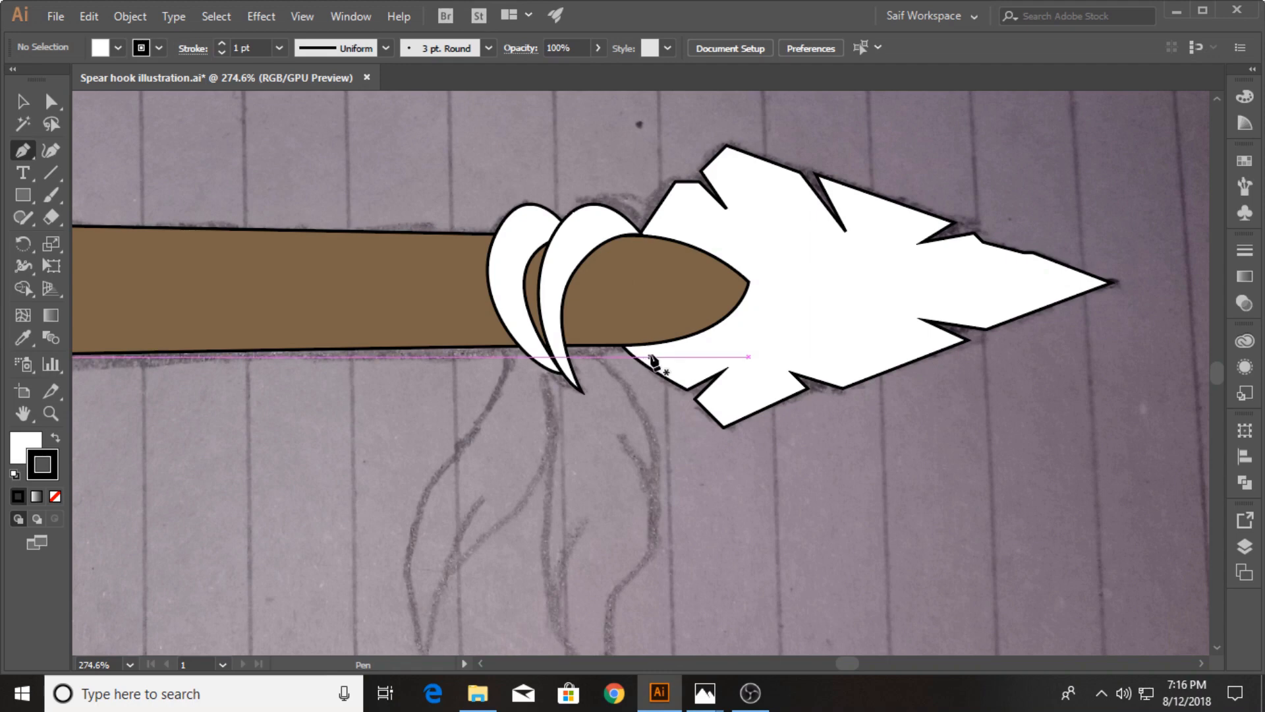
{"action": "left_click_drag", "start_coordinate": [749, 312], "coordinate": [791, 267]}
{"action": "left_click", "coordinate": [750, 314]}
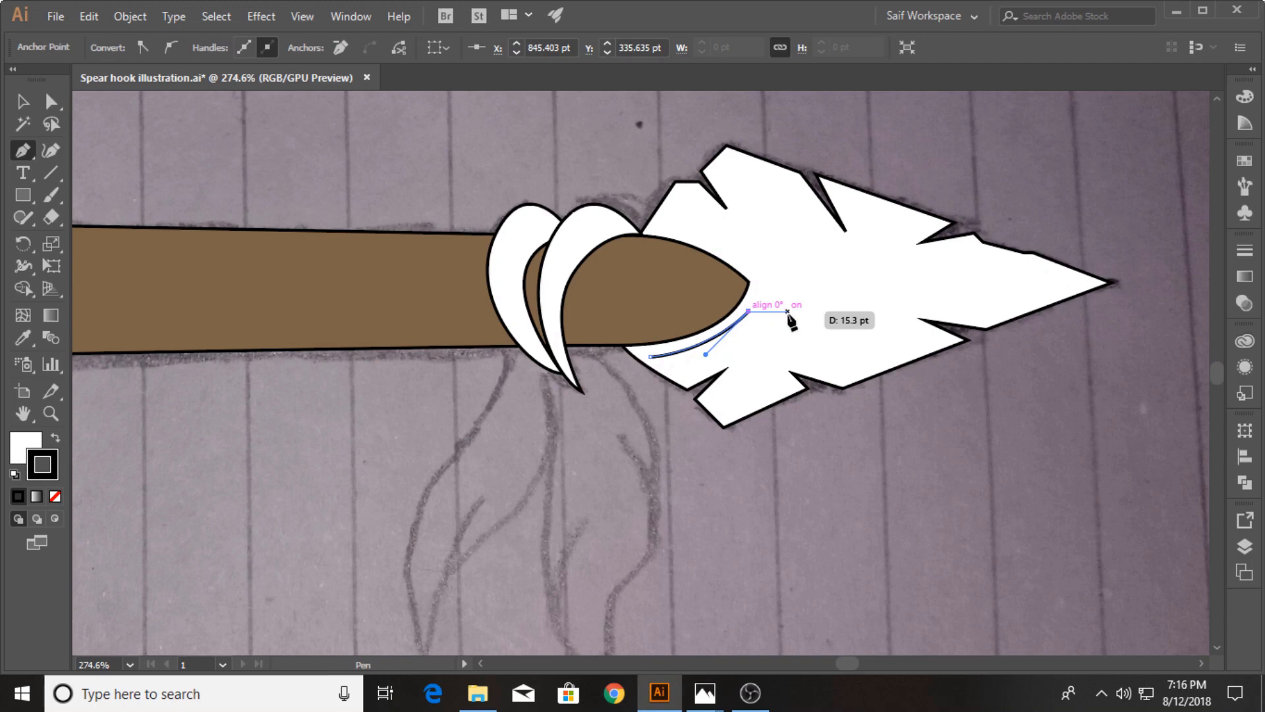
{"action": "left_click", "coordinate": [796, 311]}
{"action": "left_click", "coordinate": [786, 336]}
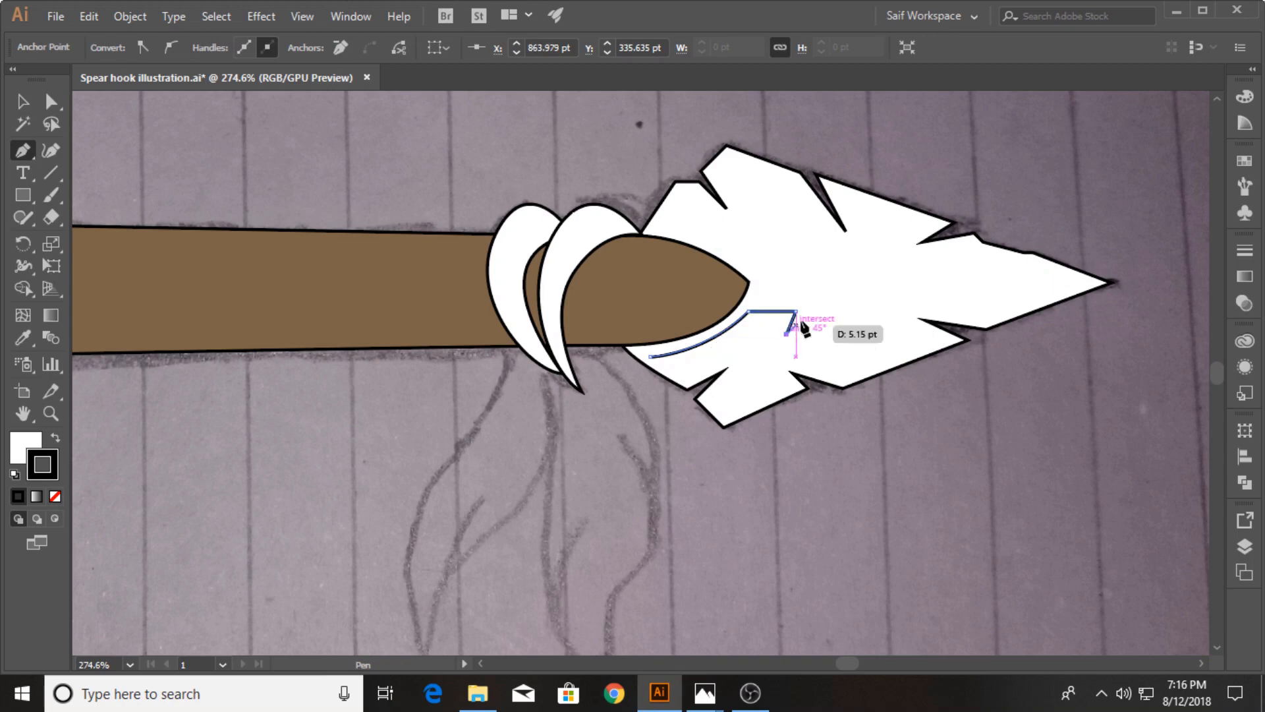
Step: Continue the shading outline from the small notch in a wavy line along the spearhead's middle to its point
{"action": "left_click", "coordinate": [809, 311]}
{"action": "left_click_drag", "start_coordinate": [861, 289], "coordinate": [878, 272]}
{"action": "left_click", "coordinate": [860, 290]}
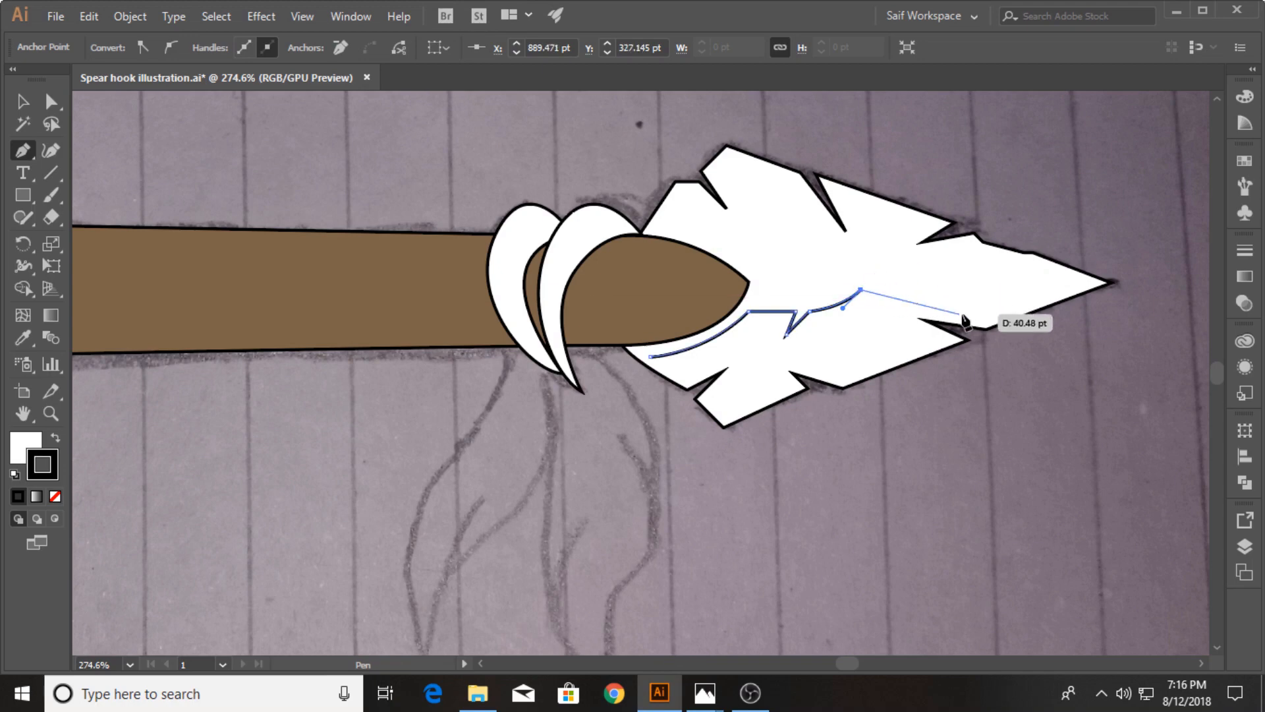
{"action": "left_click_drag", "start_coordinate": [943, 297], "coordinate": [983, 292]}
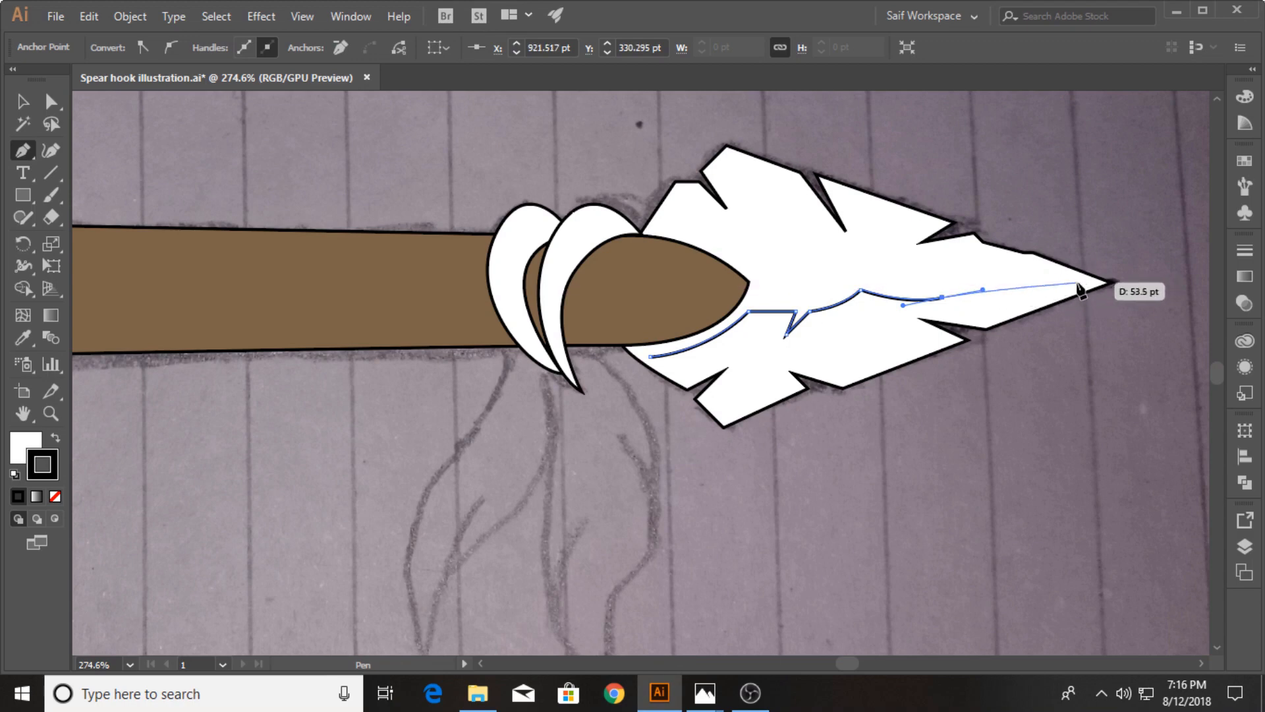
{"action": "left_click", "coordinate": [1052, 282]}
{"action": "left_click", "coordinate": [1091, 282]}
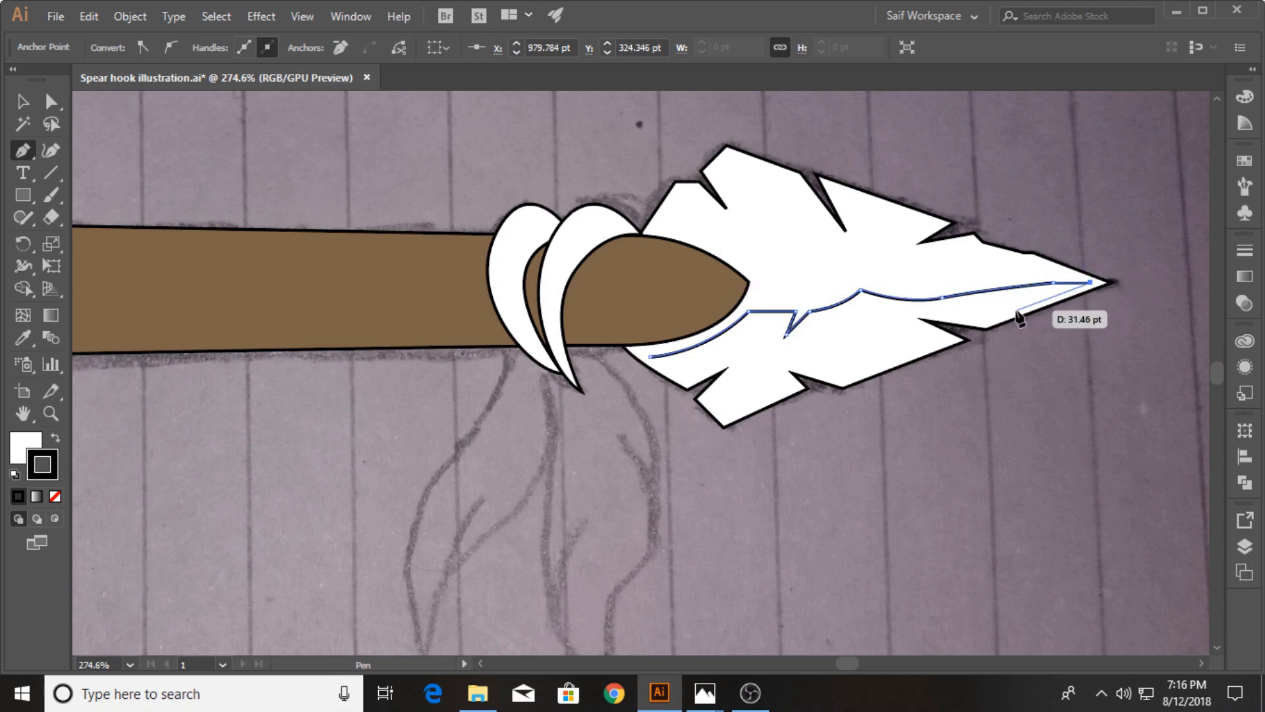
Step: Trace the shading outline back just inside the spearhead's lower edge, following its two jagged notches
{"action": "left_click", "coordinate": [989, 319]}
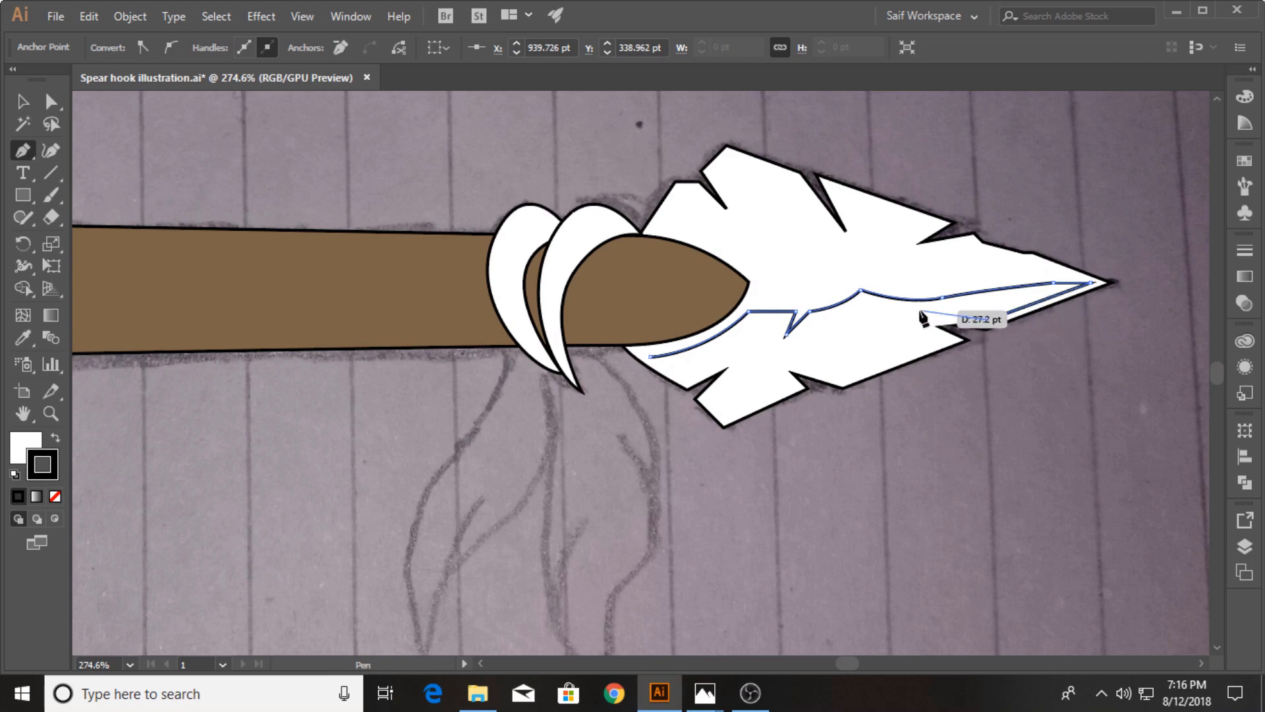
{"action": "left_click", "coordinate": [902, 310]}
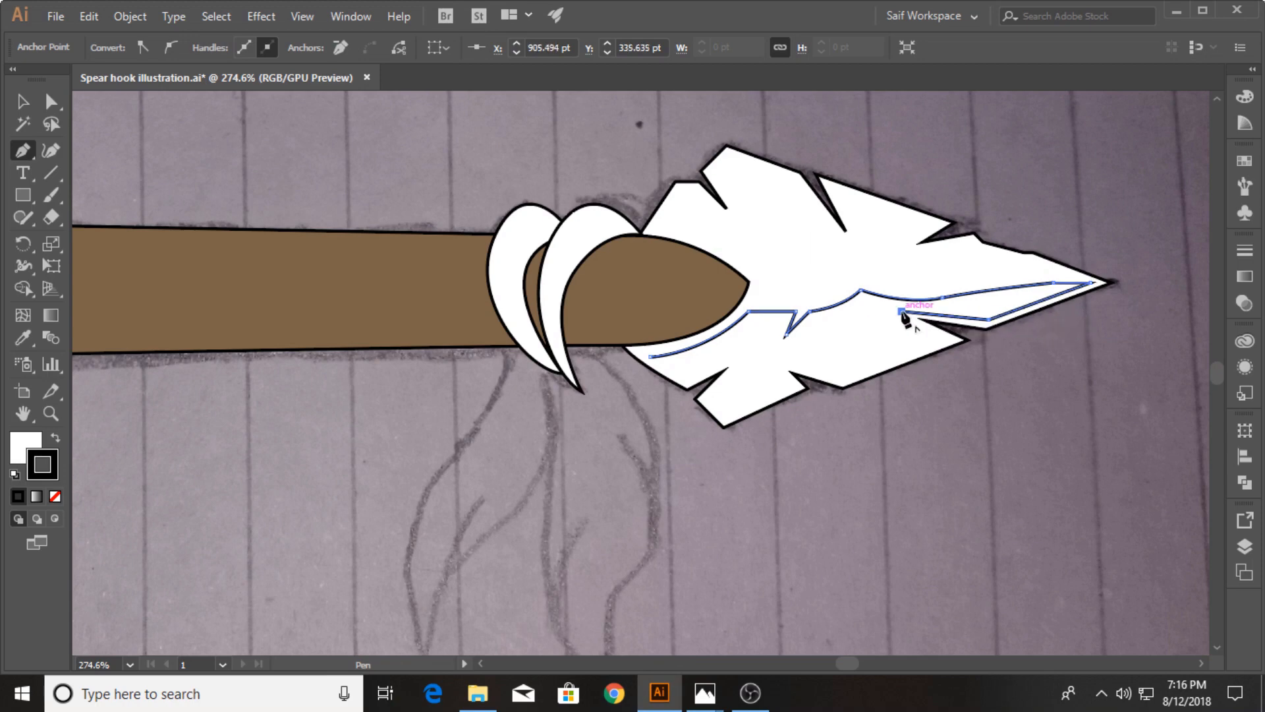
{"action": "left_click", "coordinate": [946, 339]}
{"action": "left_click", "coordinate": [792, 371]}
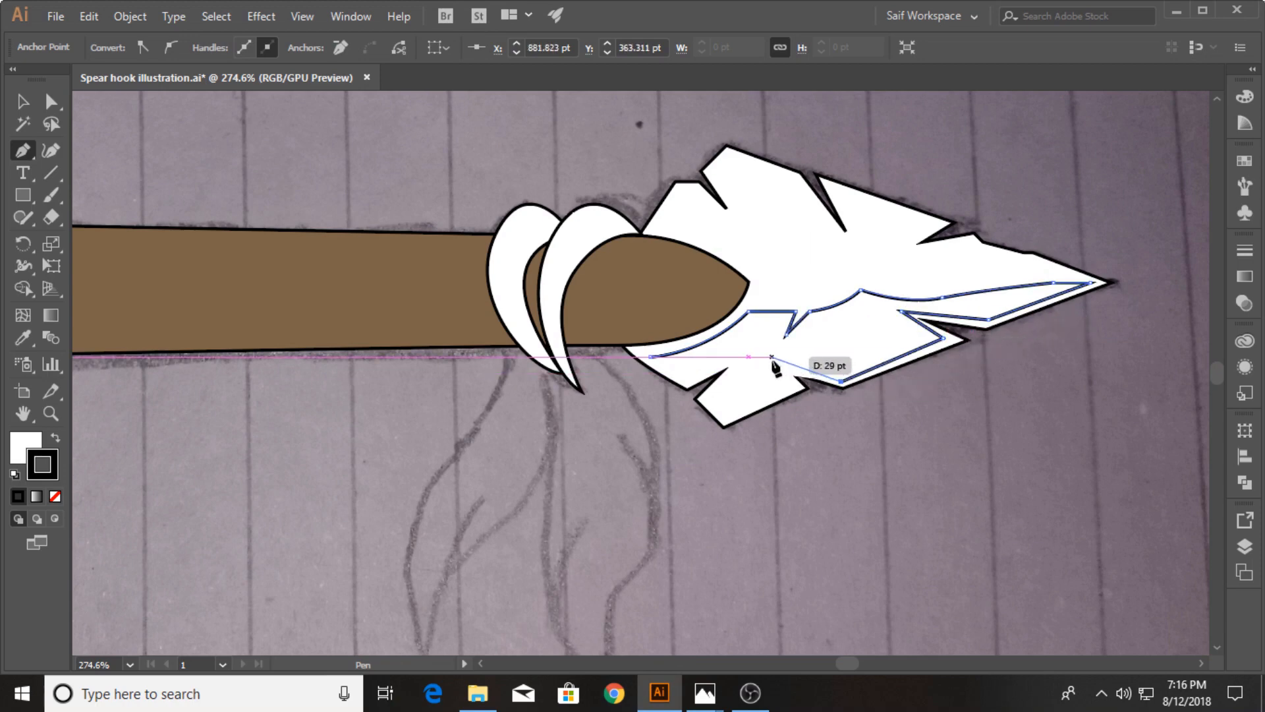
{"action": "left_click", "coordinate": [772, 362]}
{"action": "left_click", "coordinate": [795, 383]}
Step: Close the shading outline around the spearhead's lower rear corner and adjust the inner anchor of its rear notch
{"action": "left_click", "coordinate": [725, 416]}
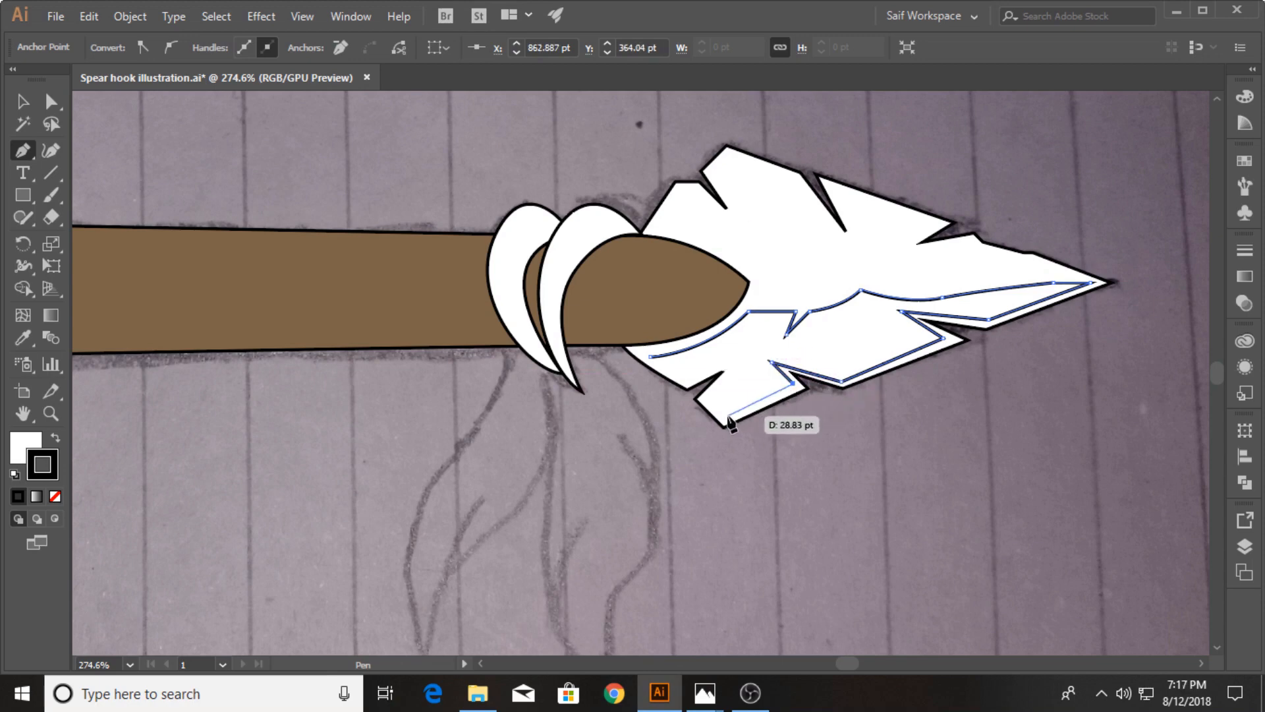
{"action": "left_click", "coordinate": [710, 399]}
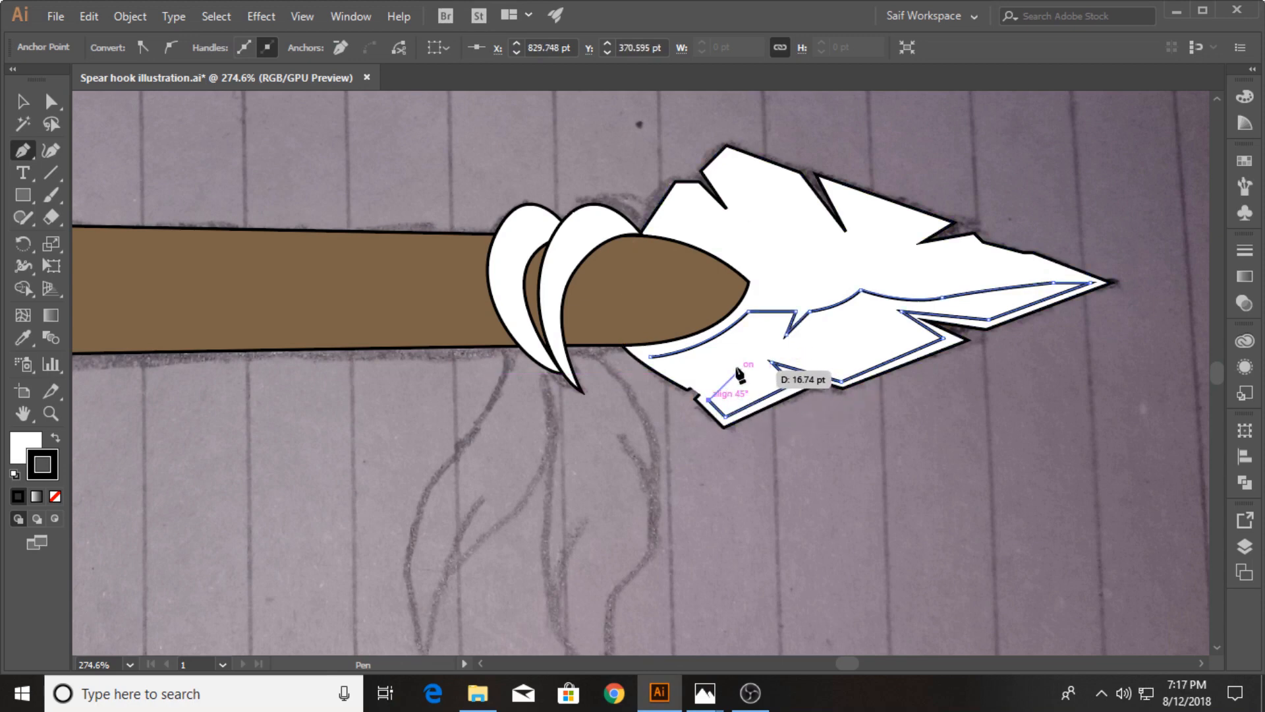
{"action": "left_click", "coordinate": [690, 378]}
{"action": "left_click", "coordinate": [650, 358]}
{"action": "left_click", "coordinate": [50, 100]}
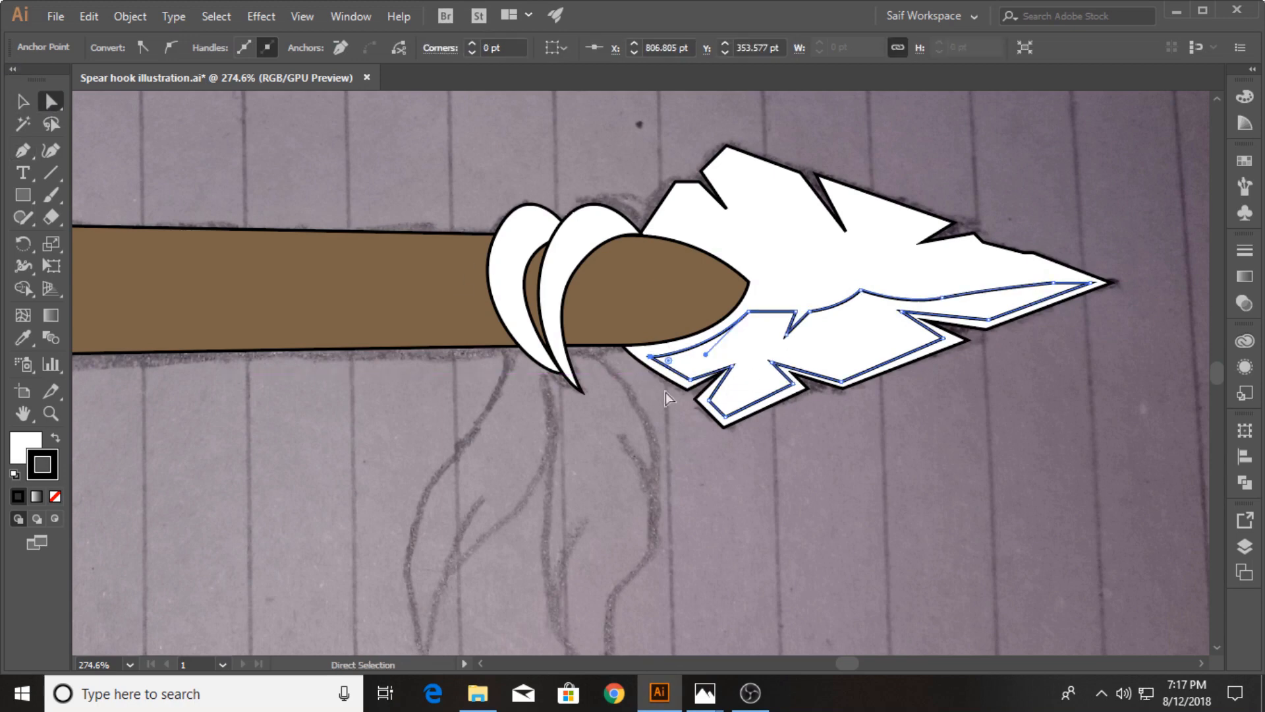
{"action": "left_click", "coordinate": [731, 367]}
{"action": "left_click_drag", "start_coordinate": [733, 373], "coordinate": [734, 374]}
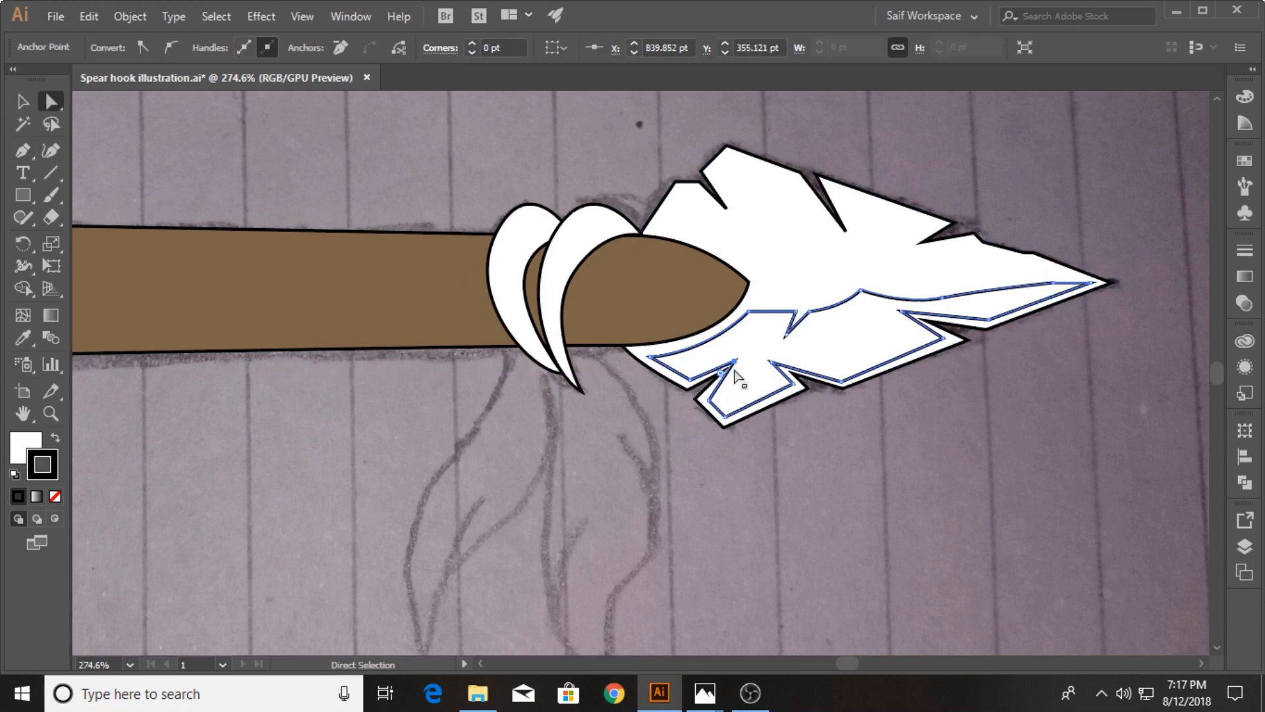
Step: Fill the spearhead's shading shape with the grey sampled from the colour squares, without a stroke, and deselect it
{"action": "left_click", "coordinate": [50, 414]}
{"action": "left_click_drag", "start_coordinate": [476, 341], "coordinate": [513, 324]}
{"action": "left_click_drag", "start_coordinate": [510, 326], "coordinate": [525, 346]}
{"action": "left_click_drag", "start_coordinate": [525, 346], "coordinate": [477, 346]}
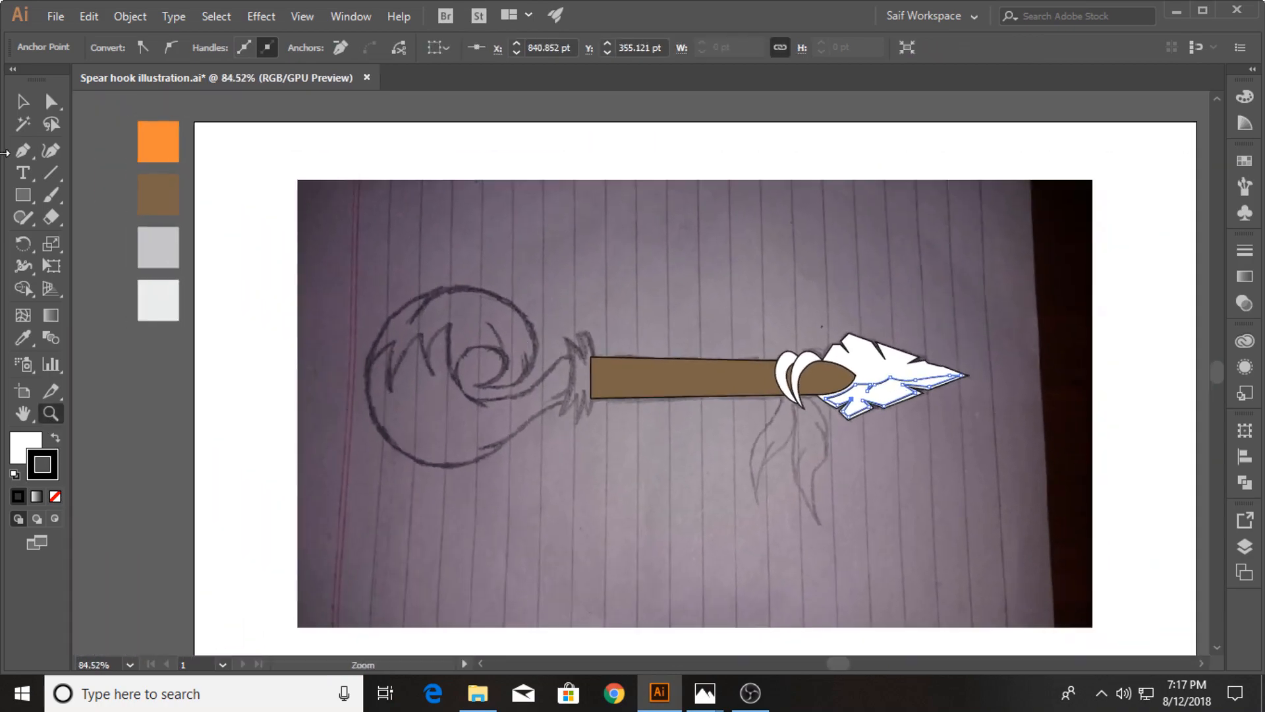
{"action": "left_click", "coordinate": [24, 103]}
{"action": "left_click", "coordinate": [23, 338]}
{"action": "left_click", "coordinate": [161, 248]}
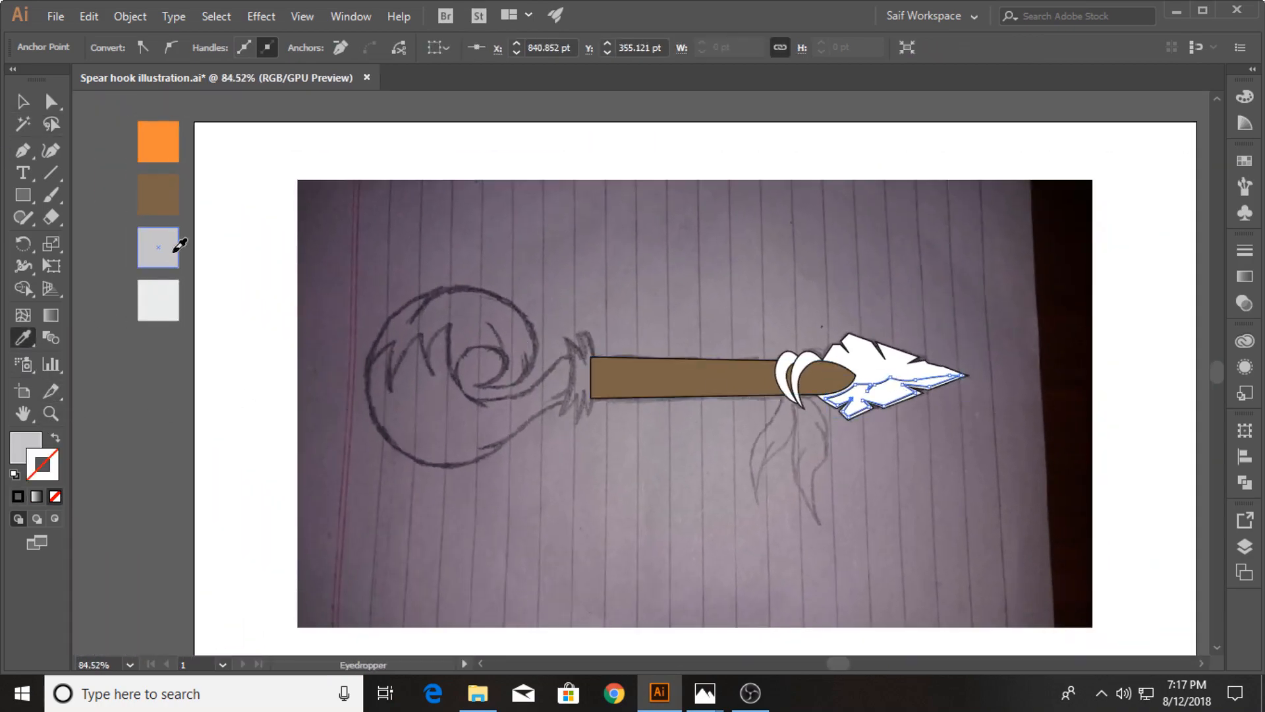
{"action": "left_click", "coordinate": [18, 102]}
{"action": "left_click", "coordinate": [461, 146]}
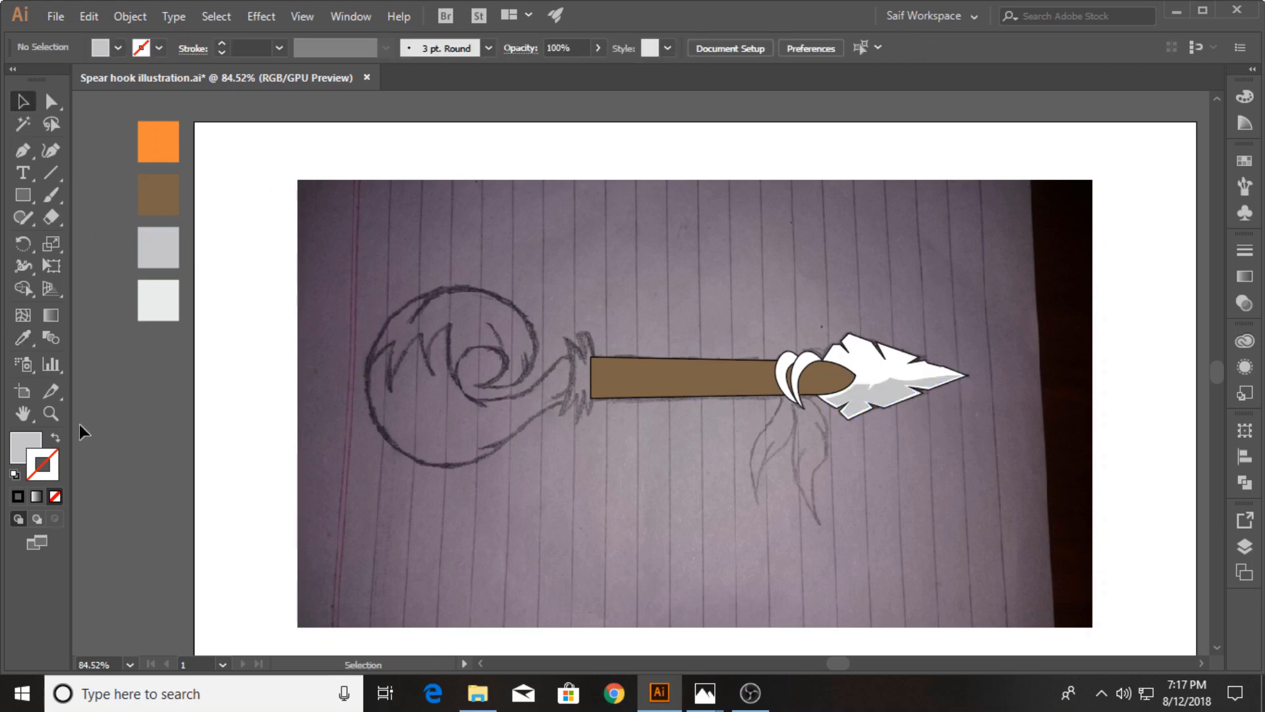
Step: Trace the jagged collar at the shaft's hook end from its upper edge down the shaft side and around the first two lower spikes
{"action": "left_click", "coordinate": [51, 414]}
{"action": "left_click_drag", "start_coordinate": [416, 361], "coordinate": [556, 349]}
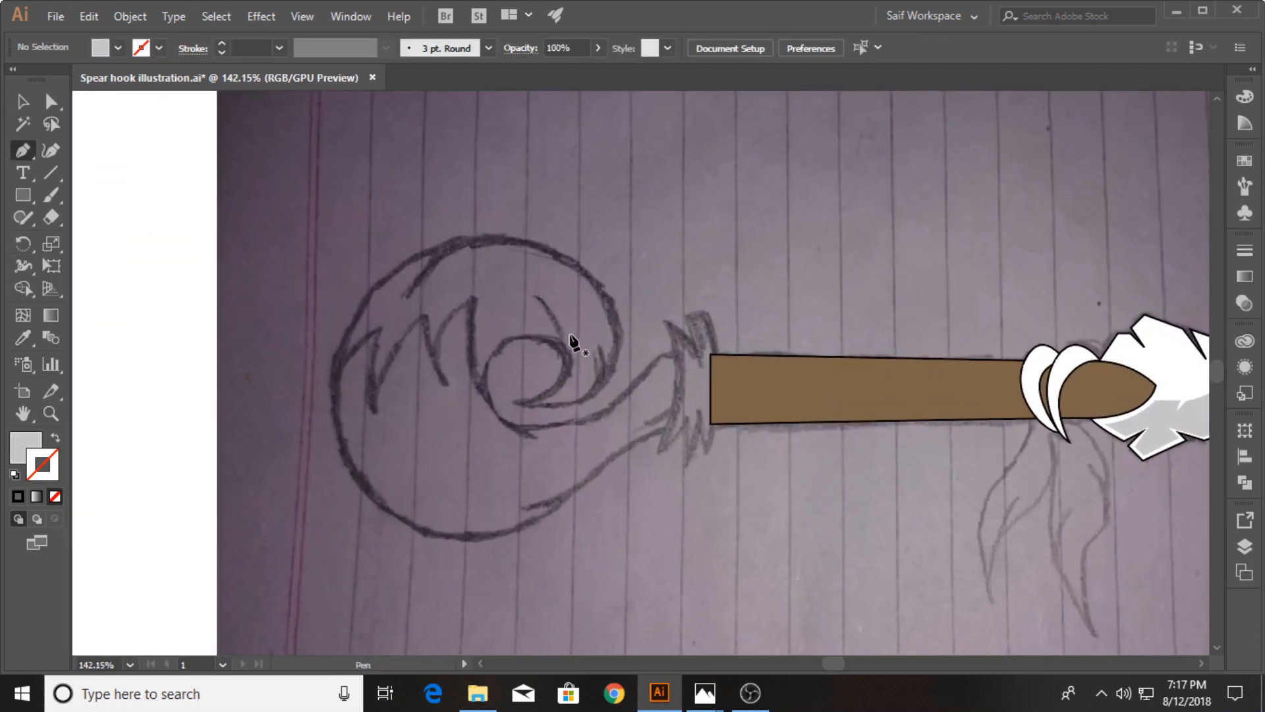
{"action": "left_click", "coordinate": [686, 319]}
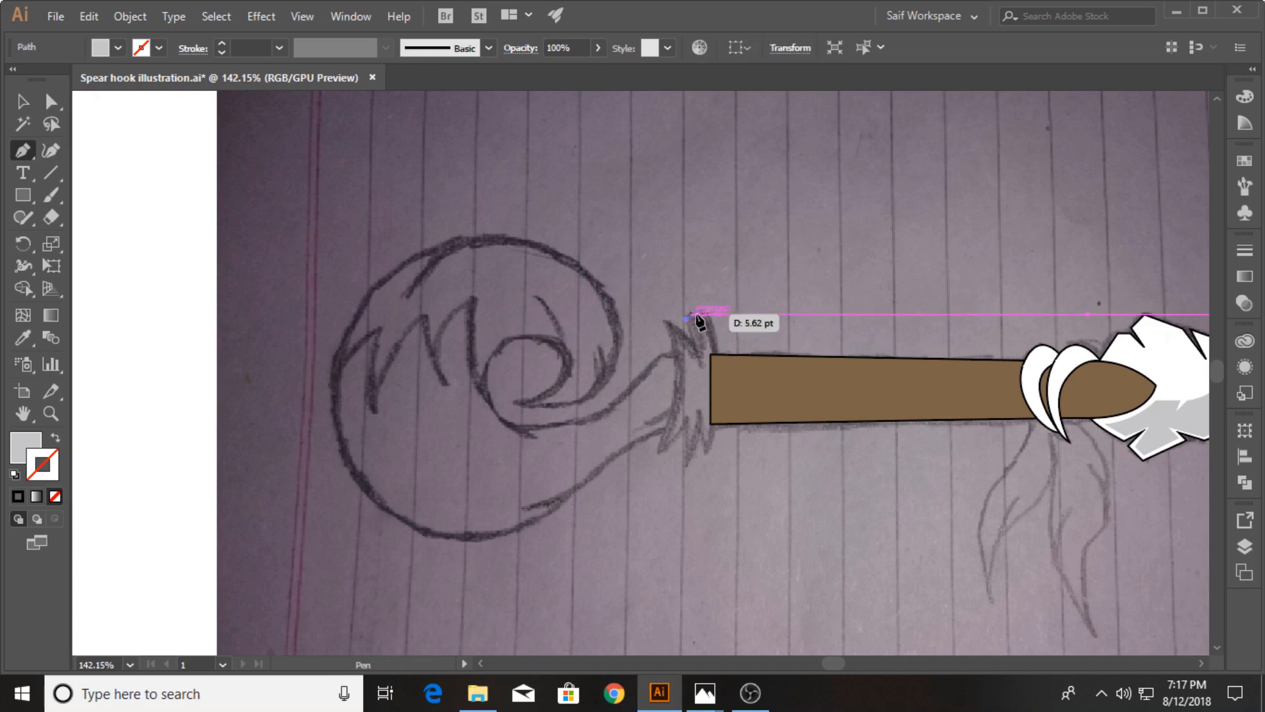
{"action": "left_click", "coordinate": [705, 313]}
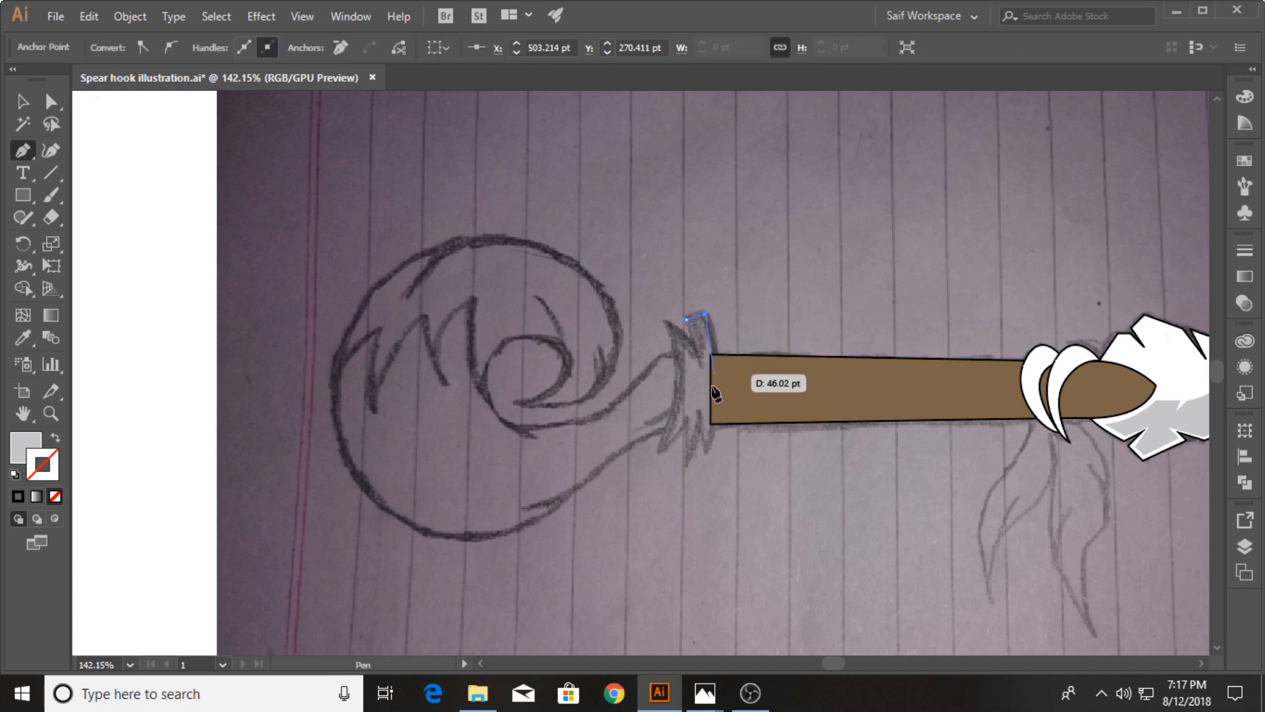
{"action": "left_click_drag", "start_coordinate": [706, 454], "coordinate": [679, 478]}
{"action": "left_click", "coordinate": [706, 454]}
{"action": "left_click", "coordinate": [701, 410]}
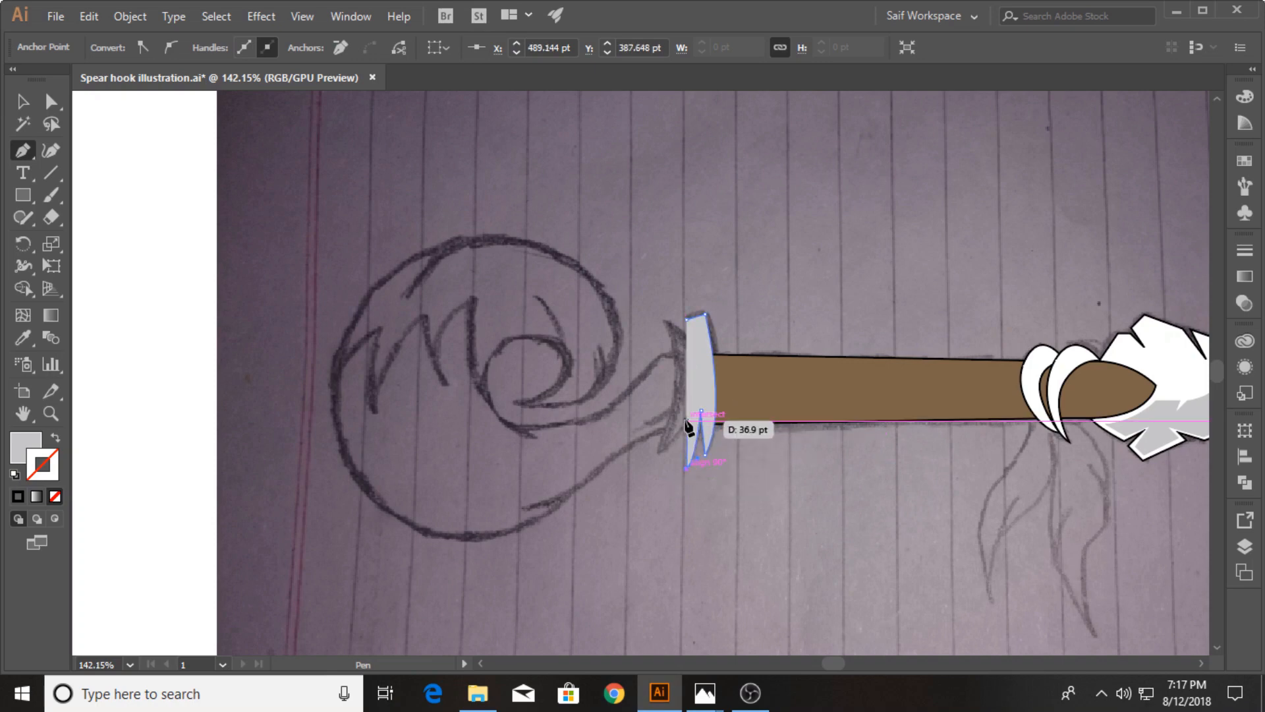
Step: Finish the collar outline around its third lower spike, up the hook side and through the upper notch, closing and deselecting it
{"action": "left_click", "coordinate": [687, 420]}
{"action": "left_click_drag", "start_coordinate": [659, 455], "coordinate": [649, 458]}
{"action": "left_click", "coordinate": [658, 454]}
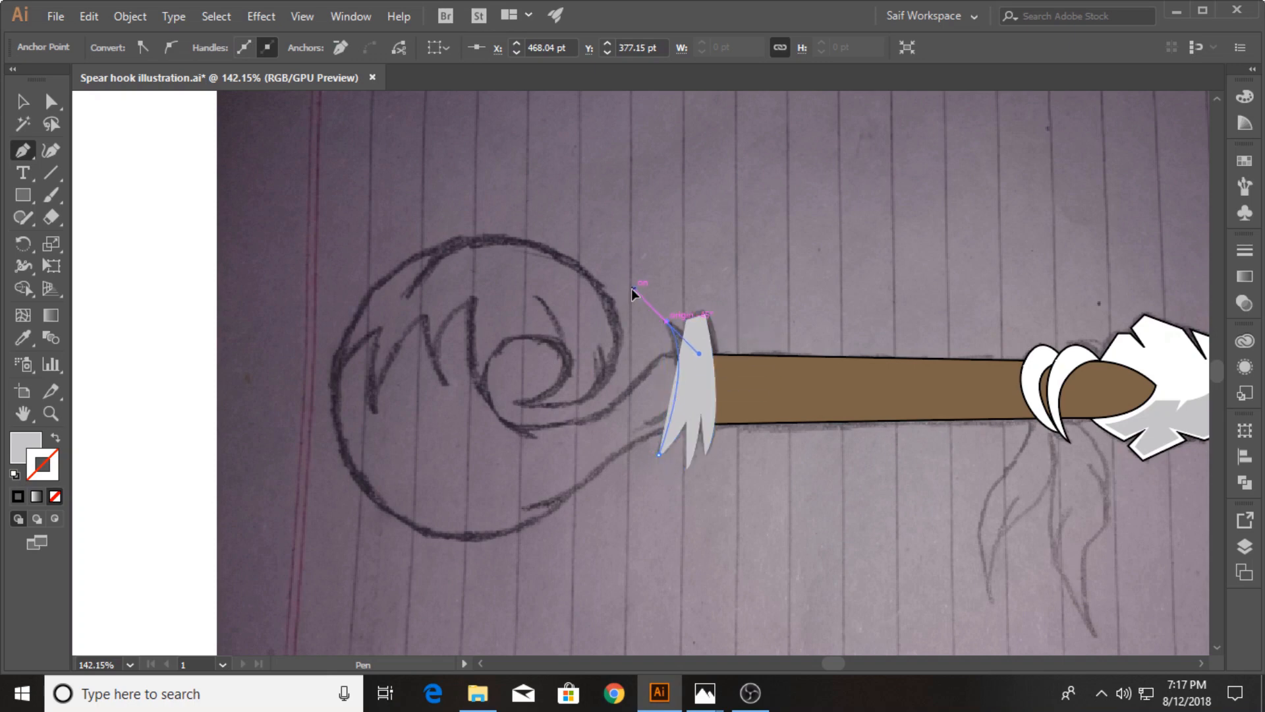
{"action": "left_click_drag", "start_coordinate": [640, 271], "coordinate": [641, 269]}
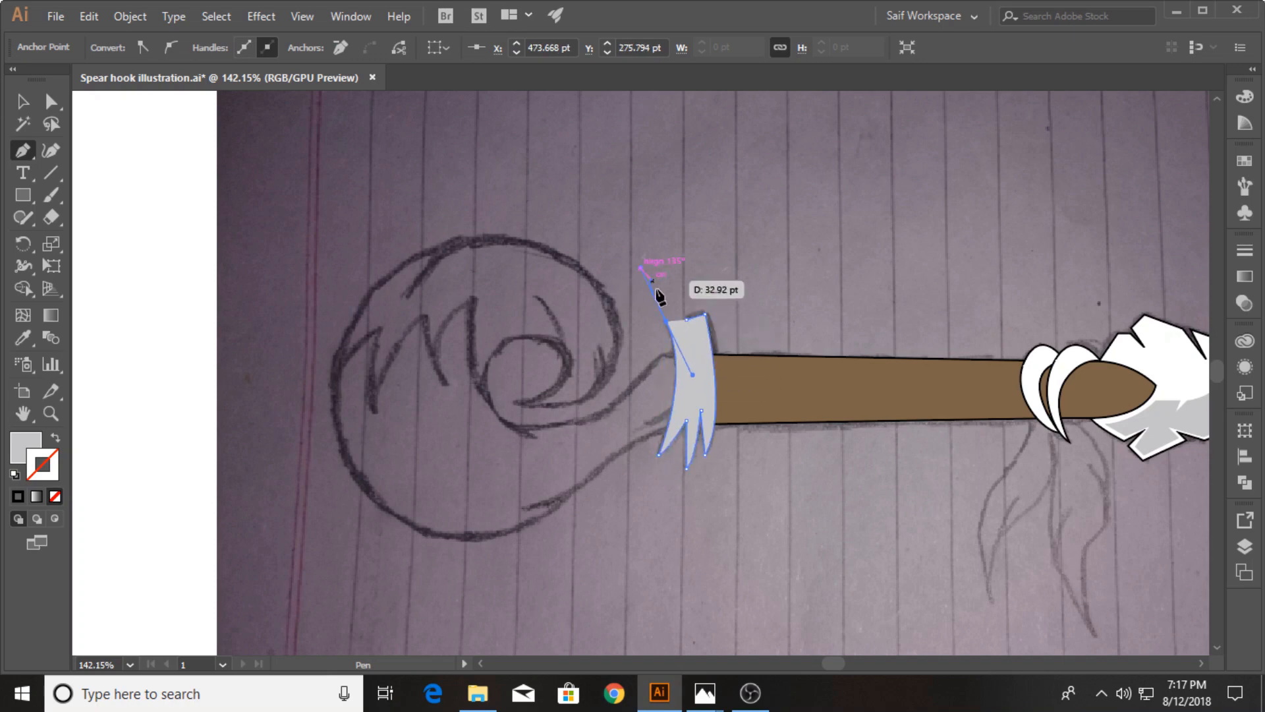
{"action": "left_click", "coordinate": [684, 340]}
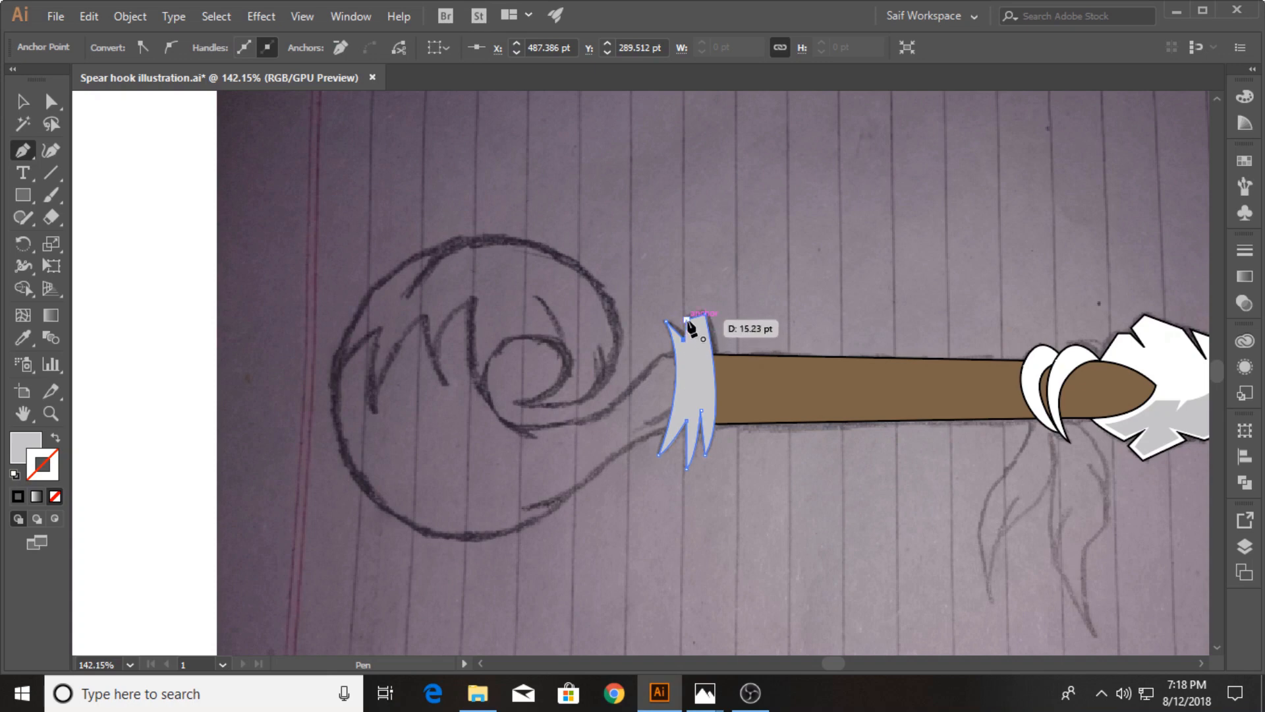
{"action": "left_click", "coordinate": [688, 320]}
{"action": "left_click", "coordinate": [27, 104]}
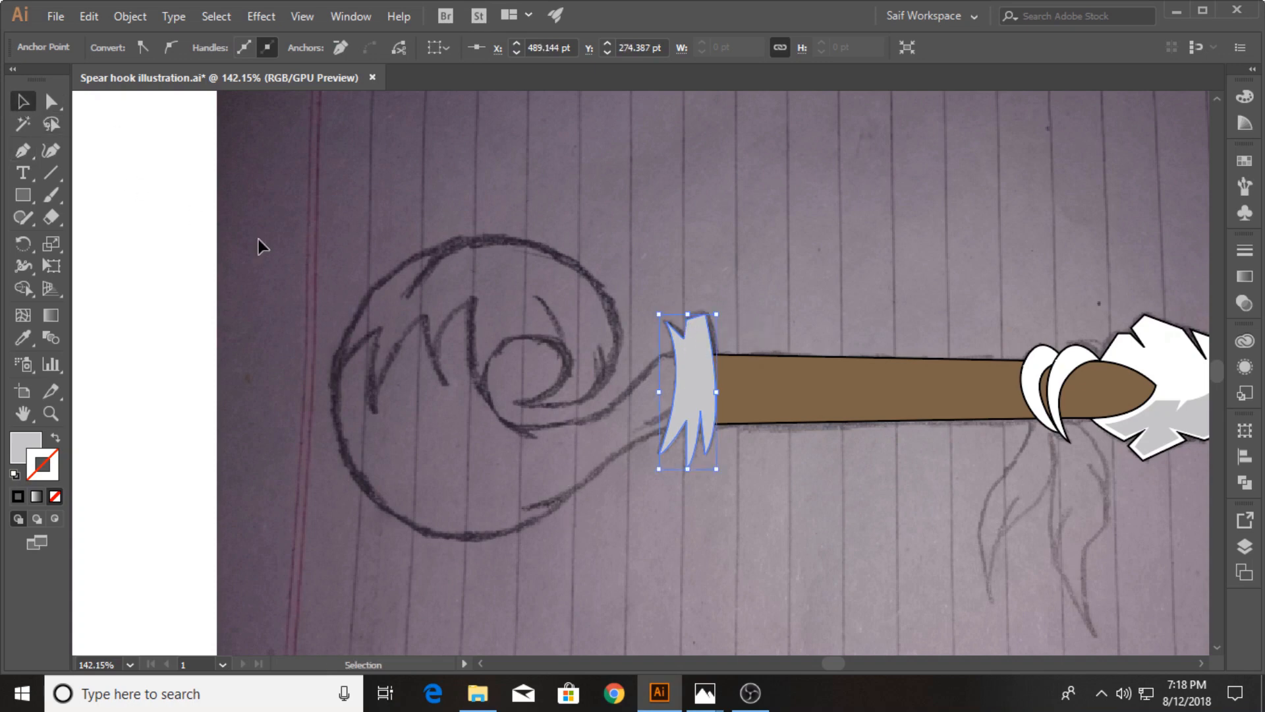
{"action": "left_click", "coordinate": [526, 202]}
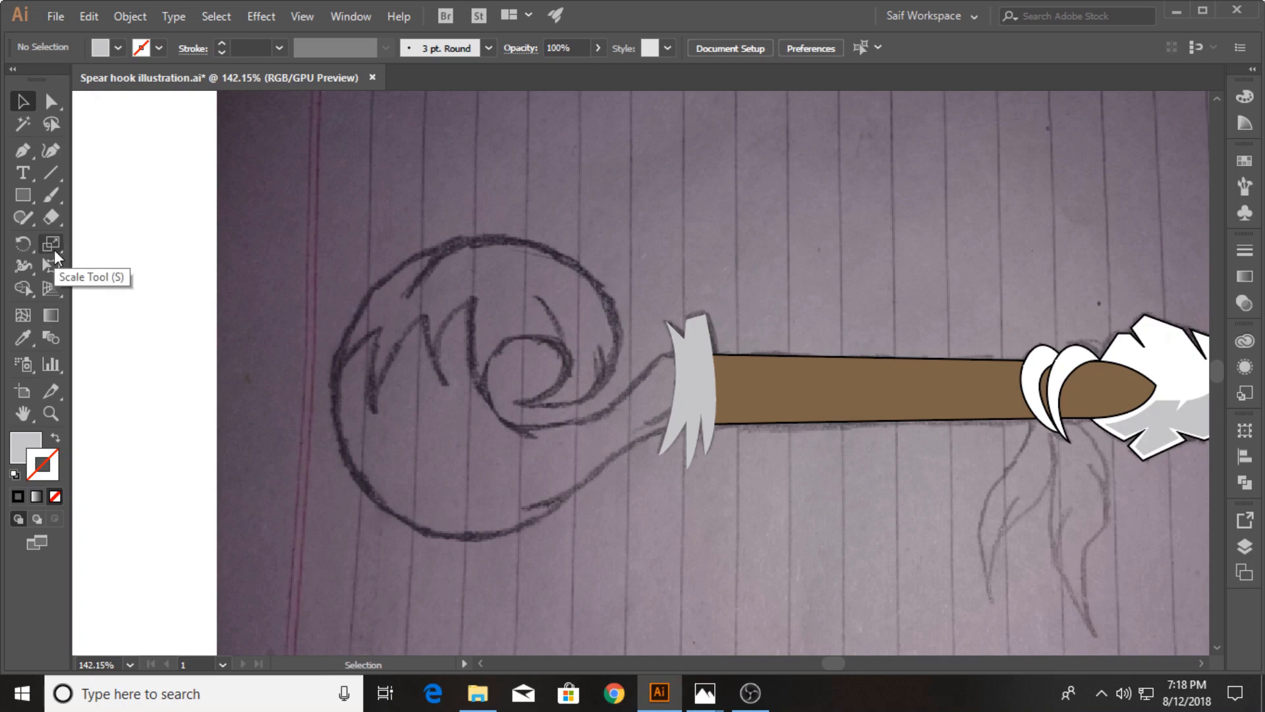
Step: Start tracing the curled hook from inside the collar along its upper neck edge and around the inner curl of the sketch
{"action": "left_click", "coordinate": [22, 150]}
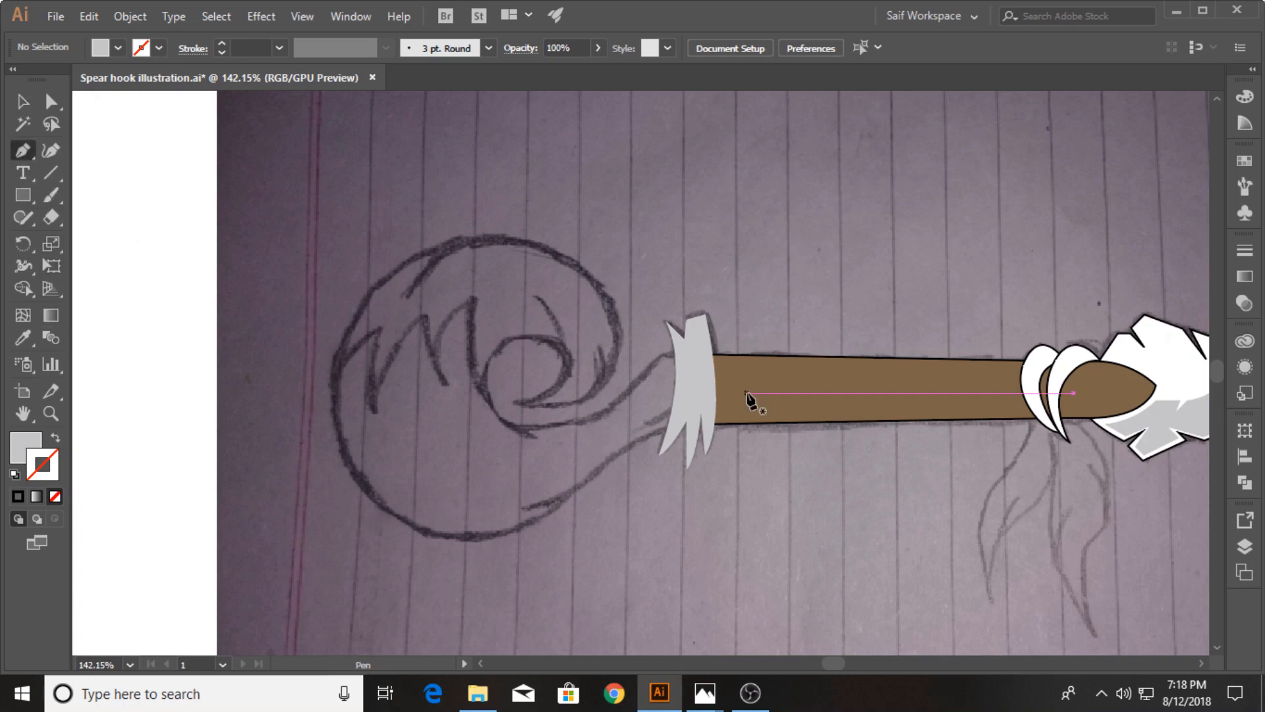
{"action": "left_click", "coordinate": [686, 355]}
{"action": "left_click", "coordinate": [659, 354]}
{"action": "left_click_drag", "start_coordinate": [581, 425], "coordinate": [559, 428]}
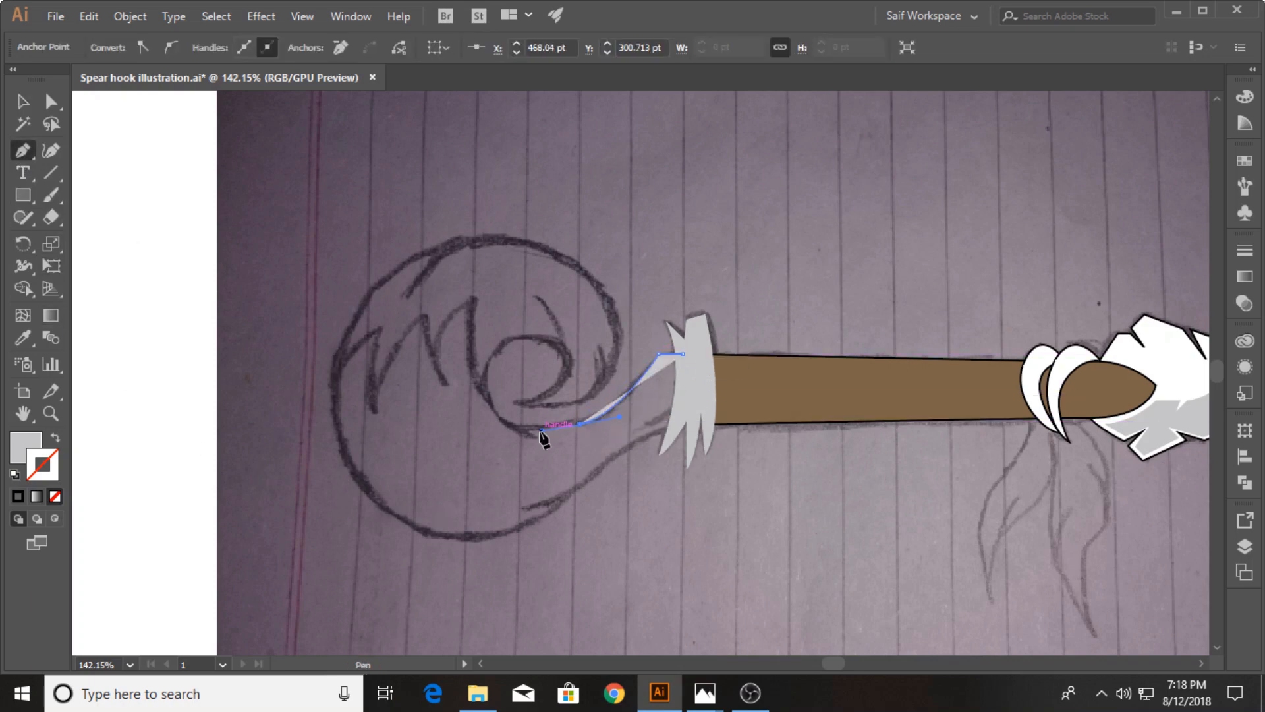
{"action": "left_click", "coordinate": [541, 431]}
{"action": "left_click_drag", "start_coordinate": [487, 393], "coordinate": [562, 394]}
Step: Give the open hook path a black stroke and no fill, and deselect it
{"action": "left_click", "coordinate": [31, 107]}
{"action": "left_click", "coordinate": [377, 243]}
{"action": "left_click", "coordinate": [548, 399]}
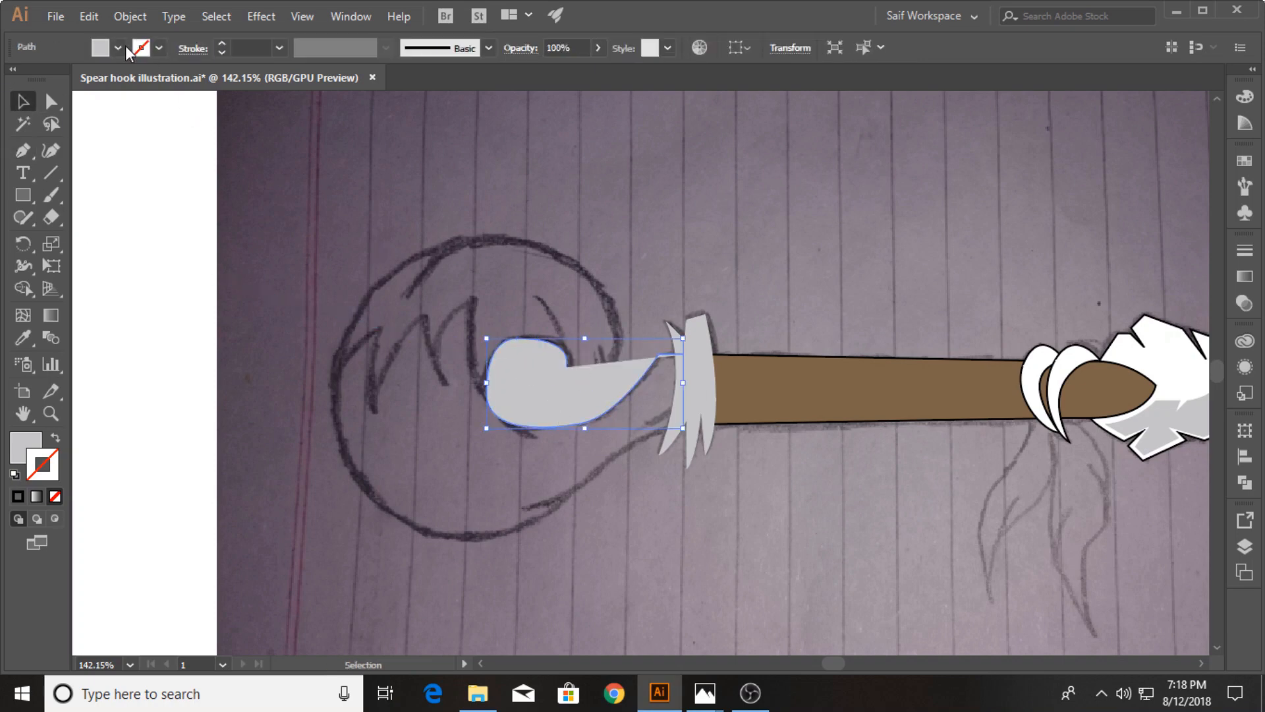
{"action": "left_click", "coordinate": [159, 48]}
{"action": "left_click", "coordinate": [51, 79]}
{"action": "left_click", "coordinate": [117, 47]}
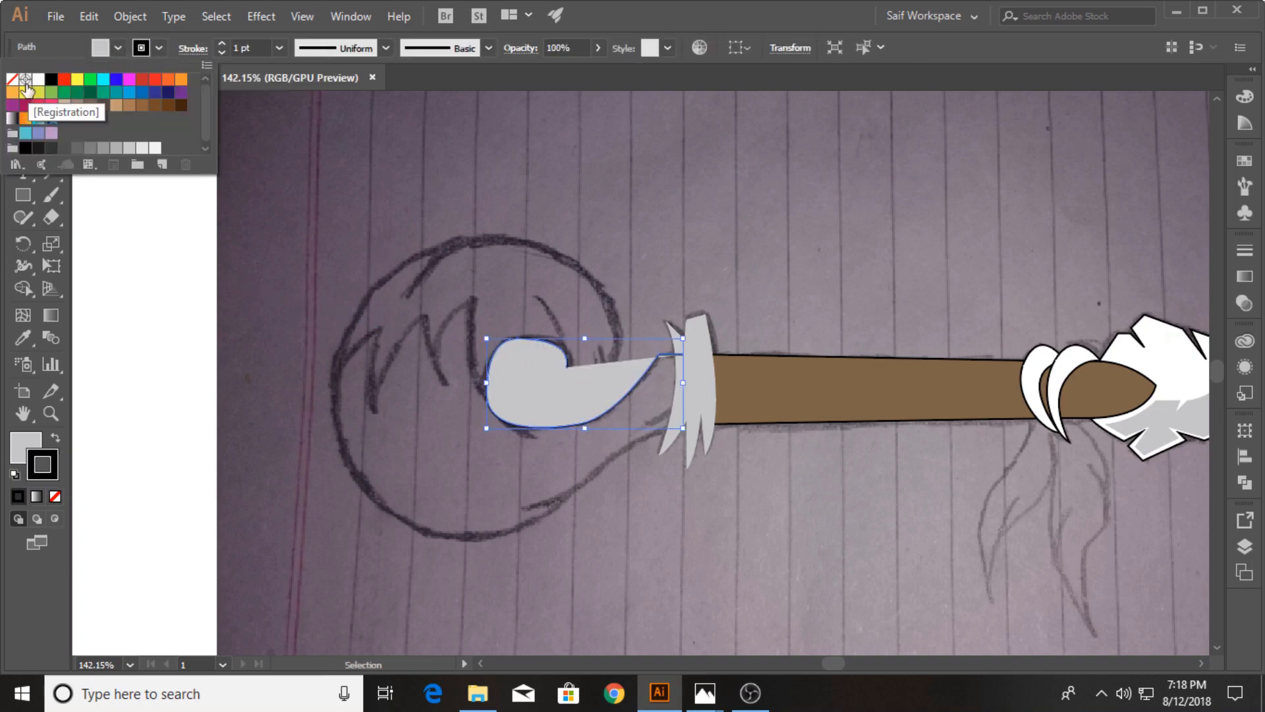
{"action": "left_click", "coordinate": [12, 78]}
{"action": "left_click", "coordinate": [438, 199]}
{"action": "left_click", "coordinate": [417, 204]}
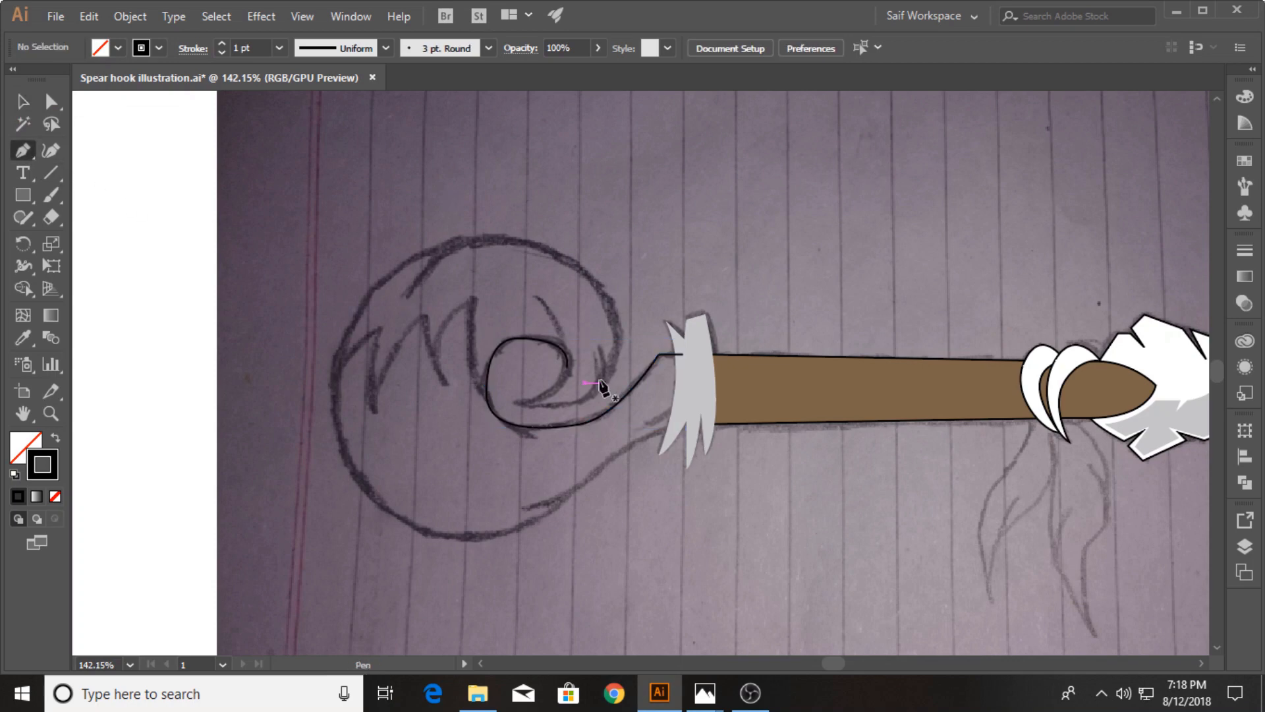
Step: Continue the hook path from the curl's end to its pointed tip, back along the outer side and over the top of the spiral
{"action": "left_click_drag", "start_coordinate": [566, 367], "coordinate": [470, 402]}
{"action": "left_click", "coordinate": [518, 402]}
{"action": "left_click_drag", "start_coordinate": [603, 385], "coordinate": [642, 346]}
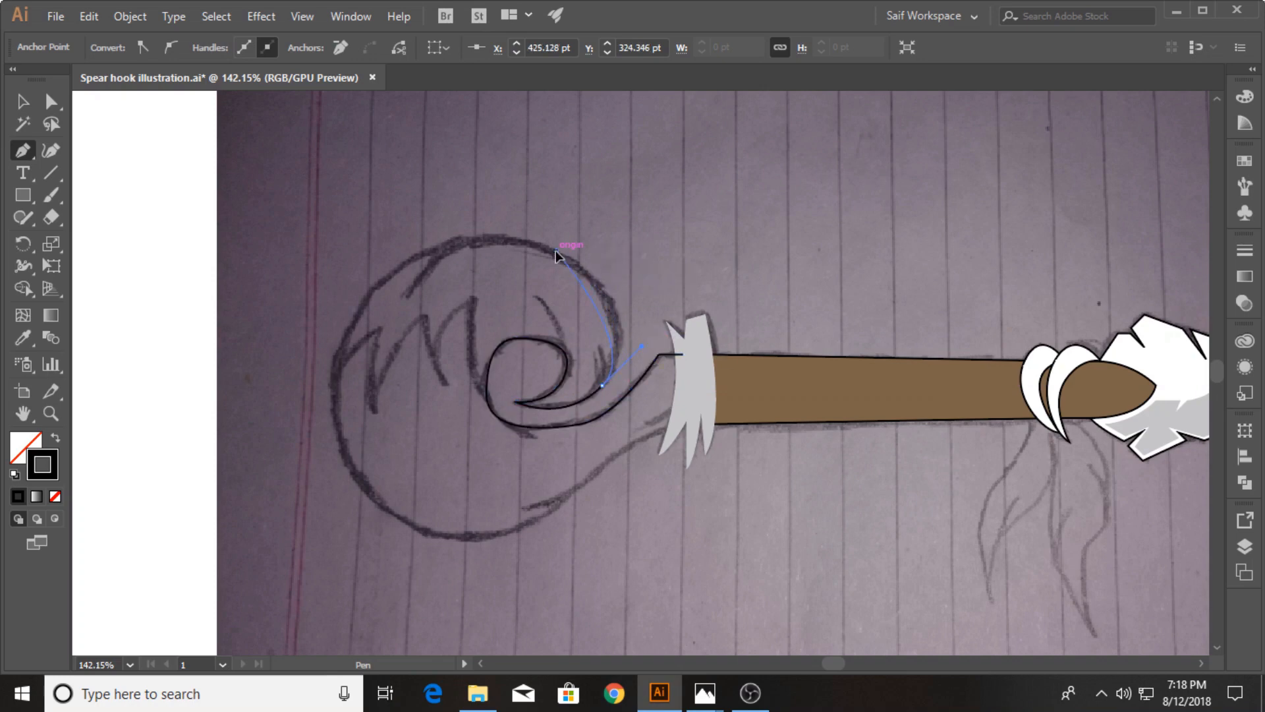
{"action": "left_click_drag", "start_coordinate": [504, 238], "coordinate": [503, 241]}
{"action": "left_click_drag", "start_coordinate": [390, 273], "coordinate": [362, 316]}
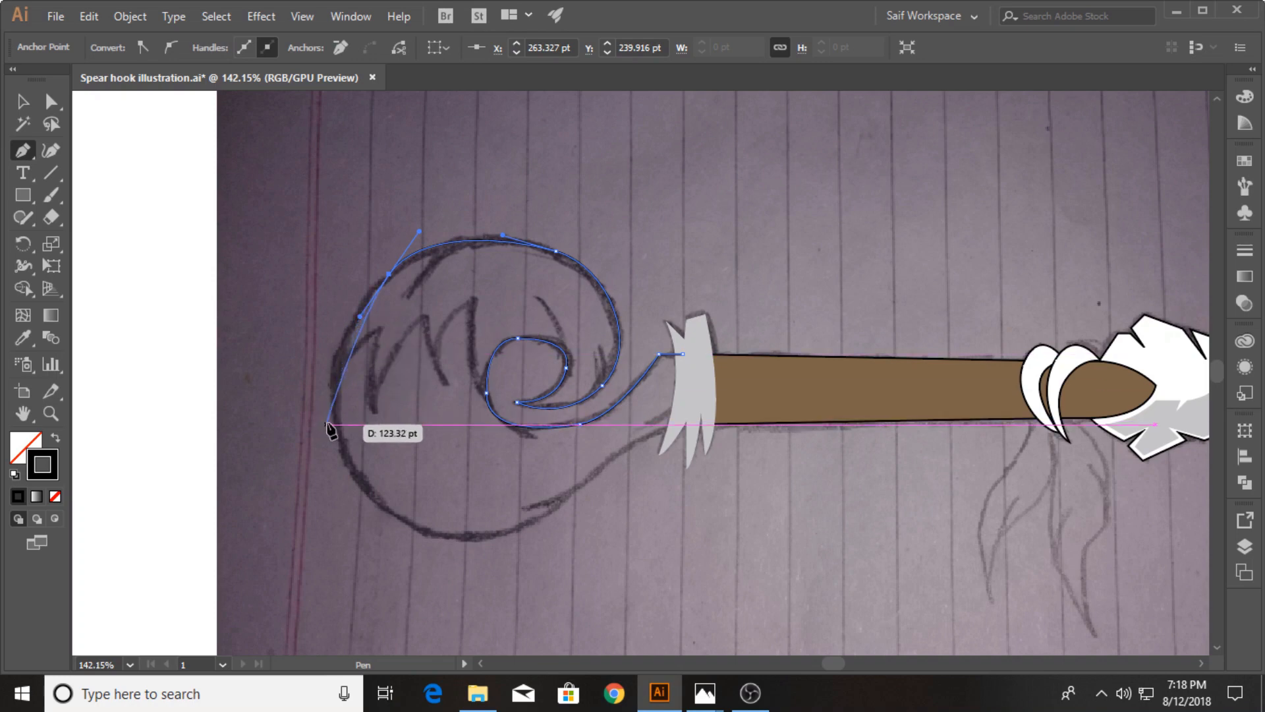
{"action": "left_click_drag", "start_coordinate": [332, 421], "coordinate": [346, 486]}
{"action": "key", "text": "ctrl+z"}
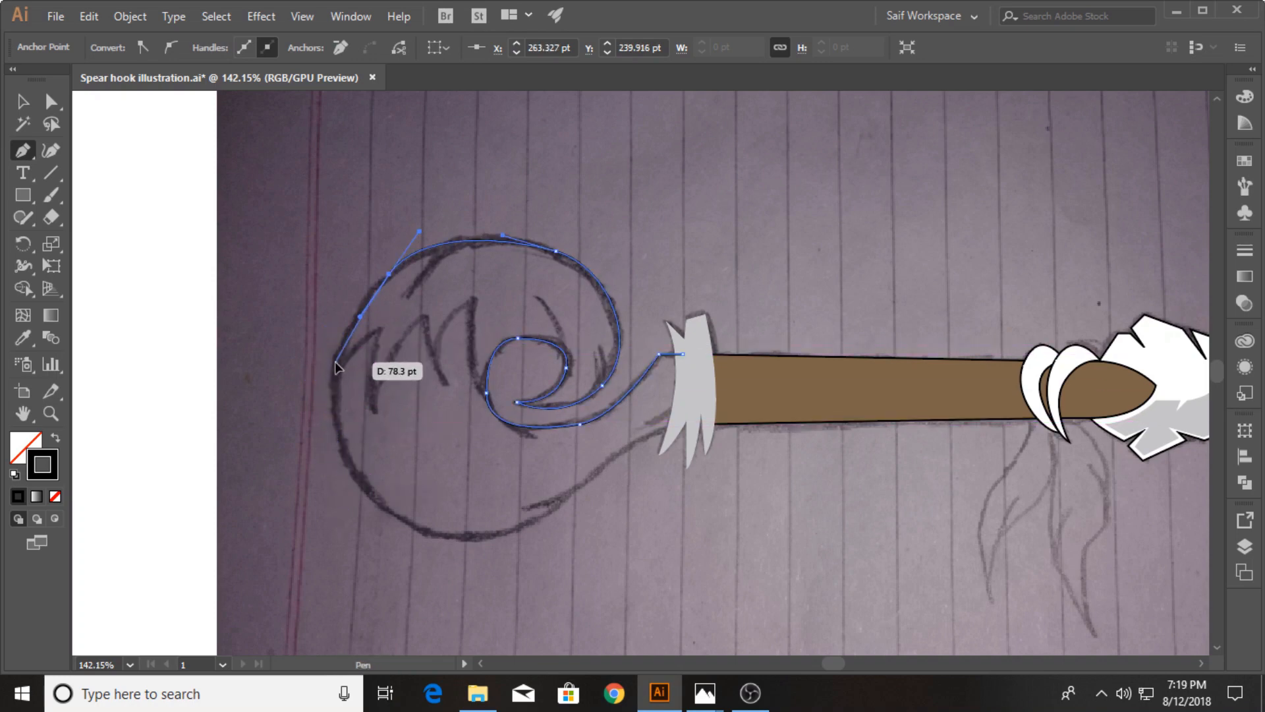
{"action": "left_click_drag", "start_coordinate": [336, 361], "coordinate": [322, 407]}
{"action": "key", "text": "ctrl+z"}
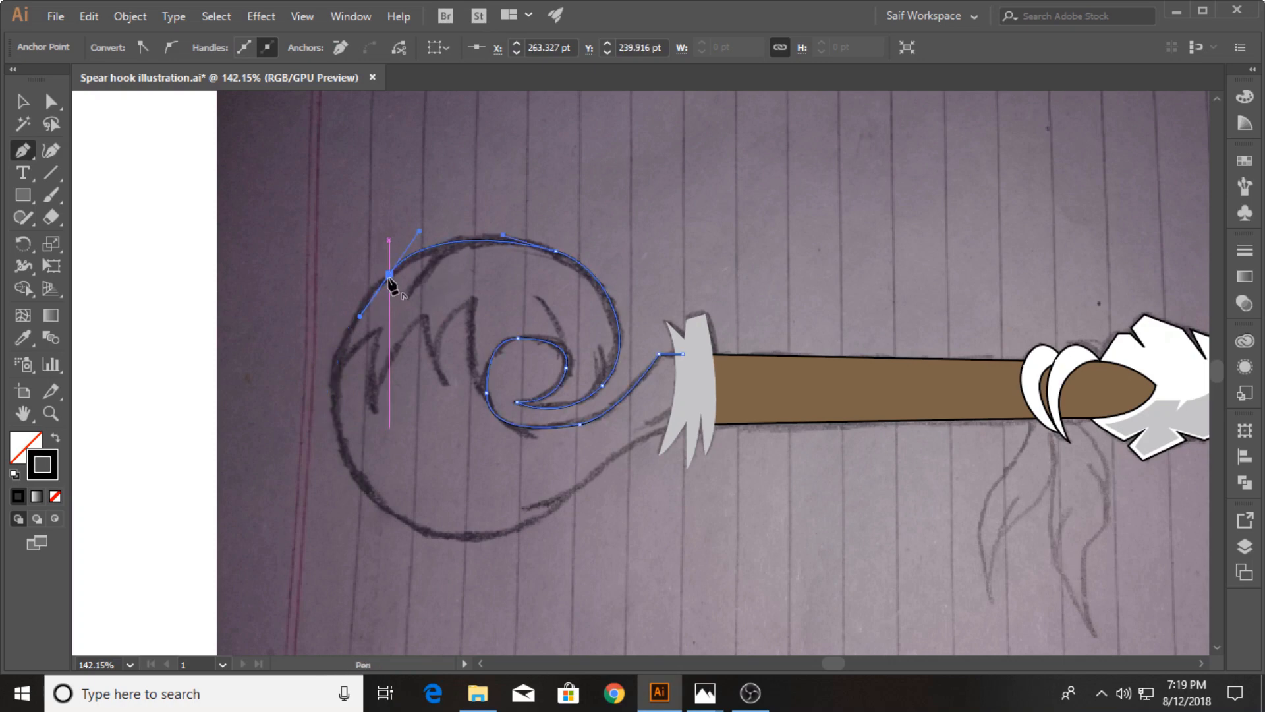
Step: Trace the hook's outer edge down its far left side and around the bottom curve to the start of the neck
{"action": "left_click_drag", "start_coordinate": [336, 399], "coordinate": [350, 466]}
{"action": "left_click_drag", "start_coordinate": [419, 531], "coordinate": [476, 560]}
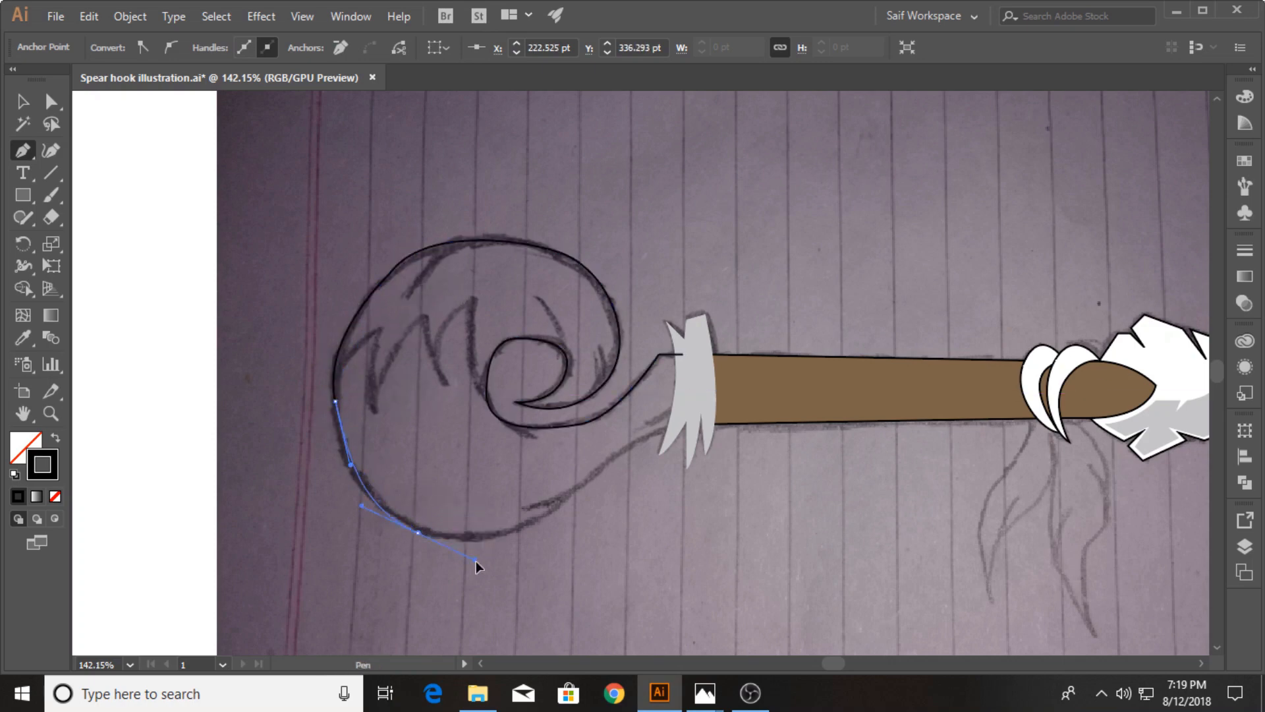
{"action": "left_click", "coordinate": [418, 531]}
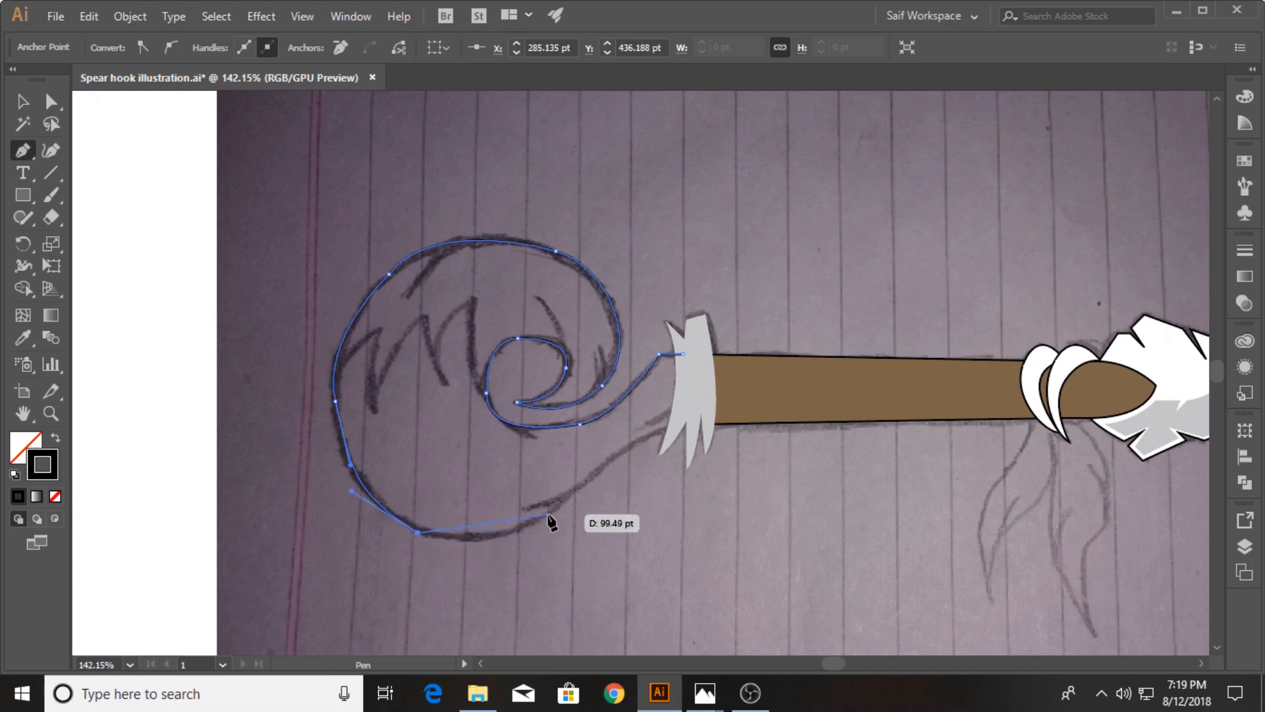
{"action": "left_click_drag", "start_coordinate": [606, 468], "coordinate": [606, 464]}
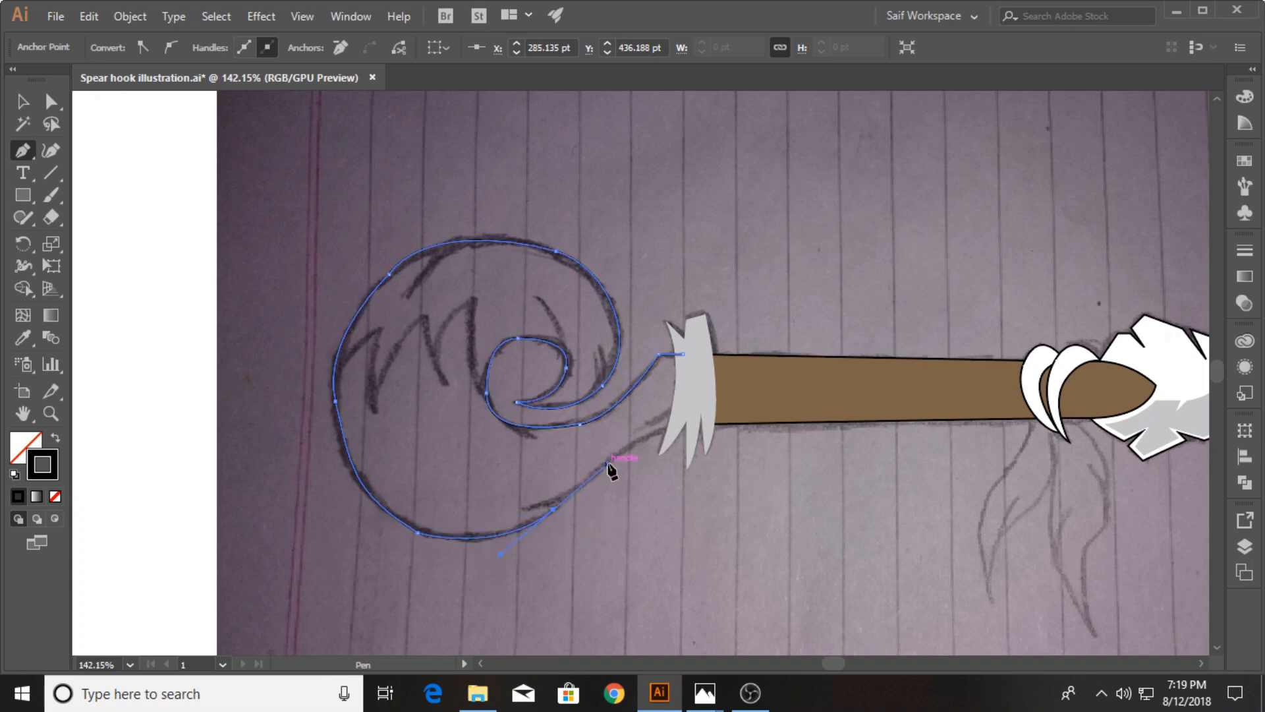
Step: Run the hook outline along the lower neck edge into the collar, close it at its starting anchor and deselect it
{"action": "left_click", "coordinate": [636, 442]}
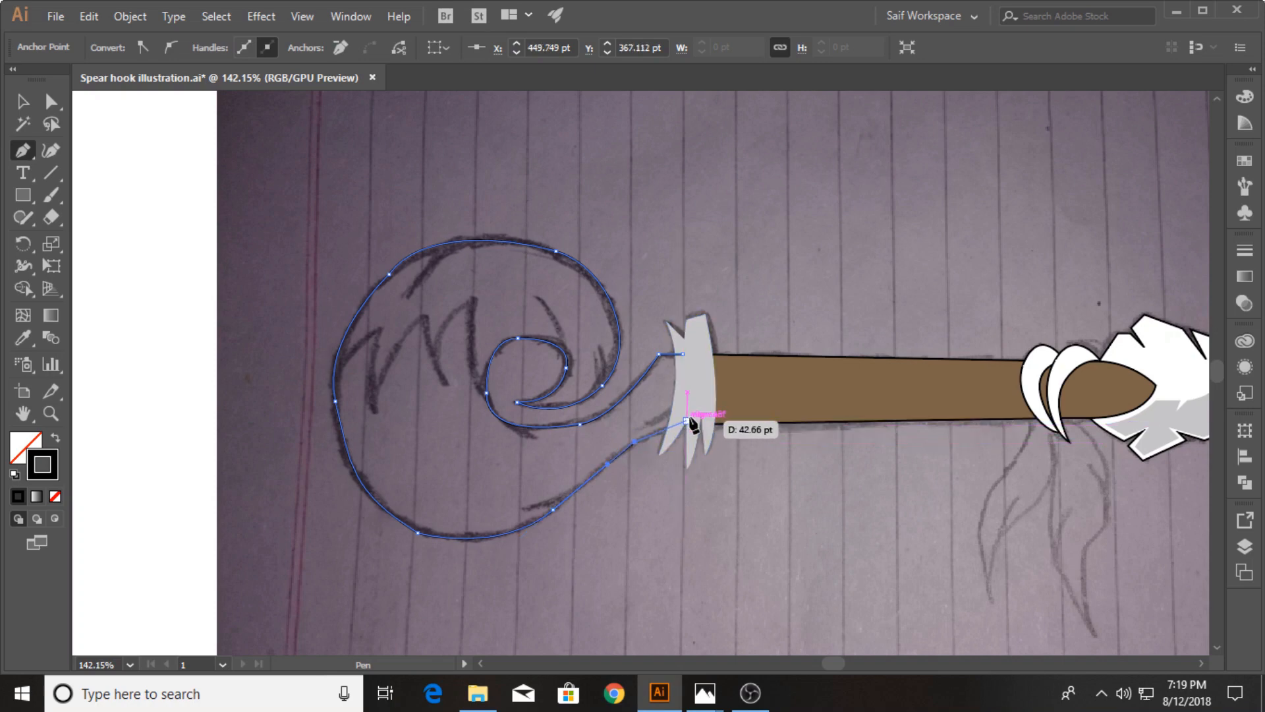
{"action": "left_click", "coordinate": [687, 421]}
{"action": "left_click", "coordinate": [683, 354]}
{"action": "key", "text": "v"}
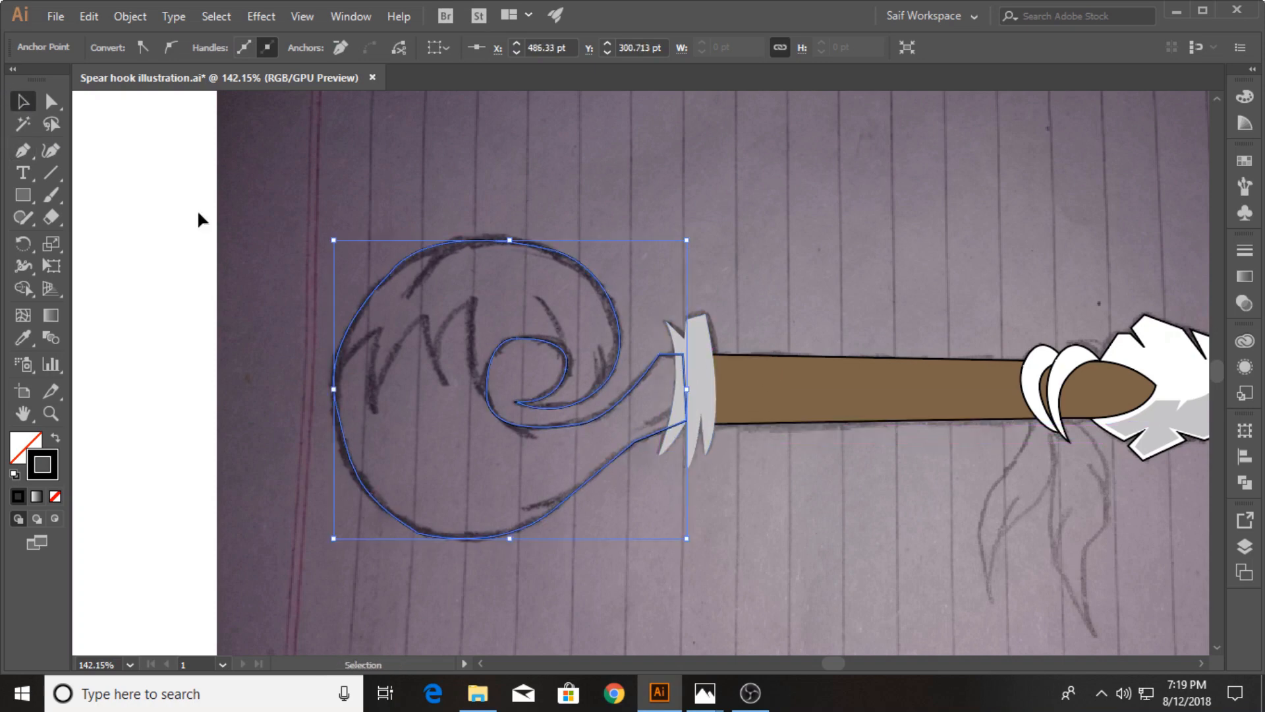
{"action": "left_click", "coordinate": [199, 213]}
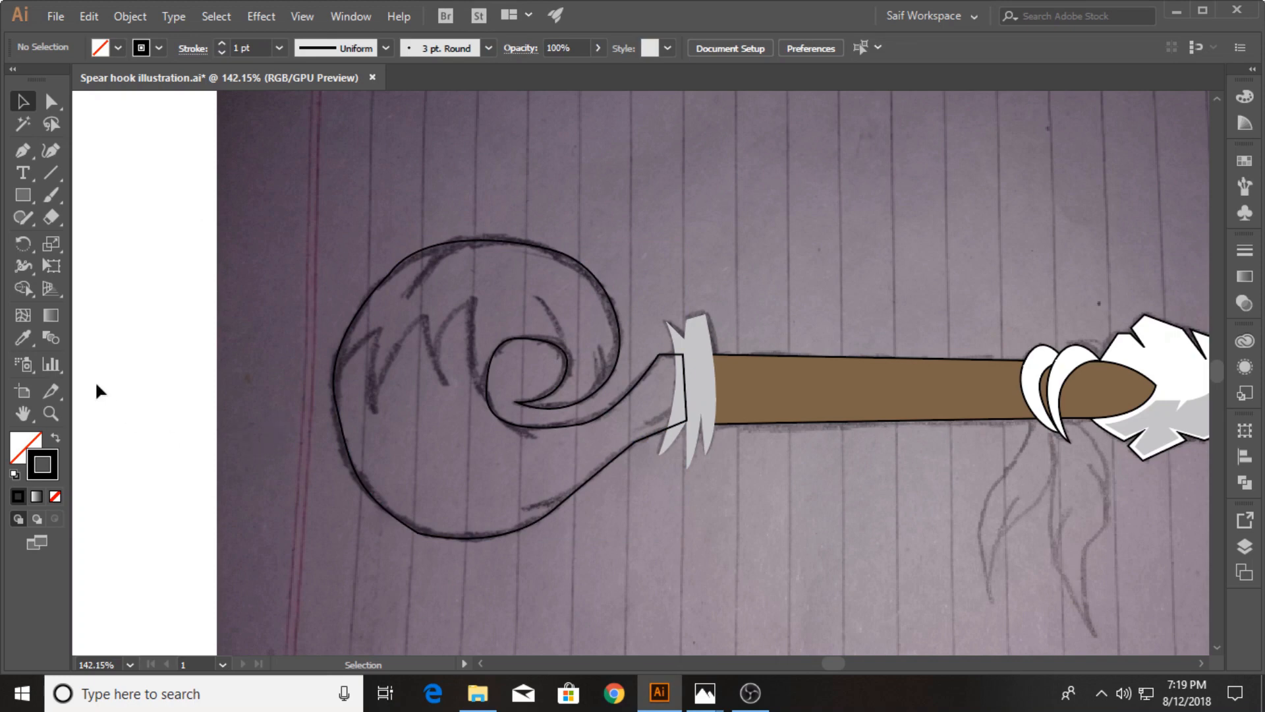
Step: Trace the left strand hanging from the bindings down its outer edge to the tip and back up to the inner split
{"action": "left_click", "coordinate": [50, 413]}
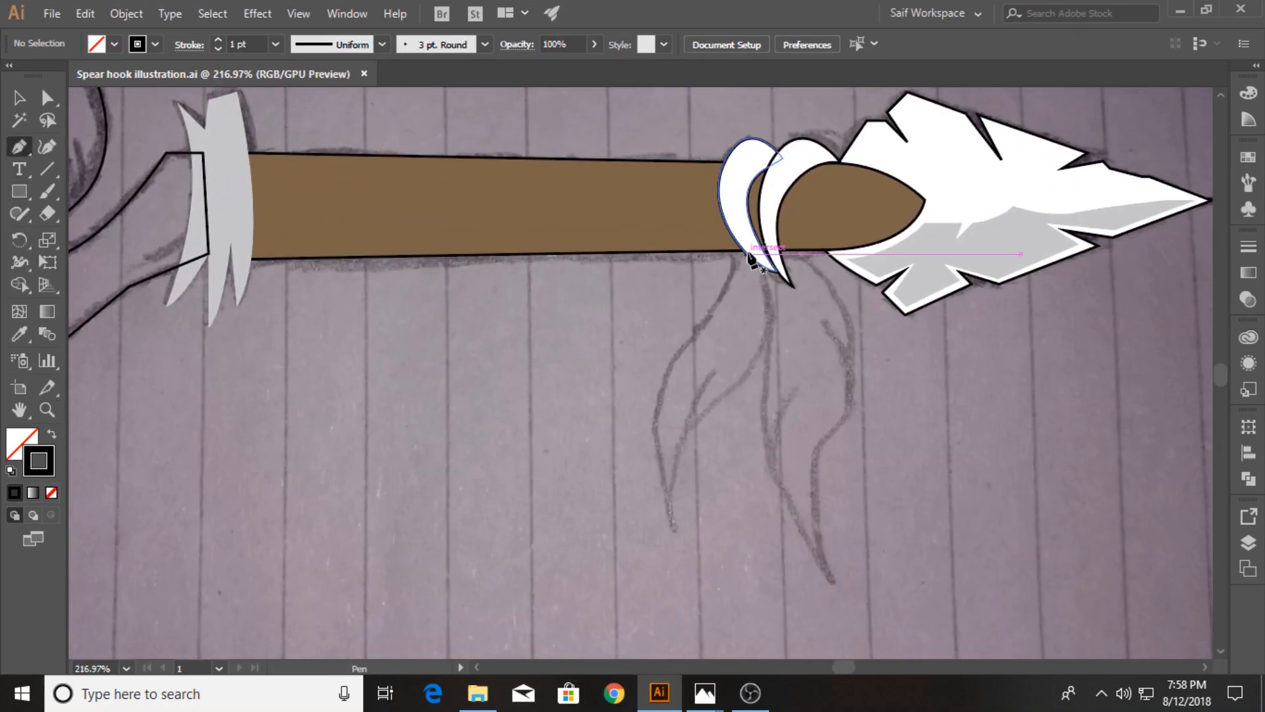
{"action": "left_click_drag", "start_coordinate": [730, 251], "coordinate": [649, 381]}
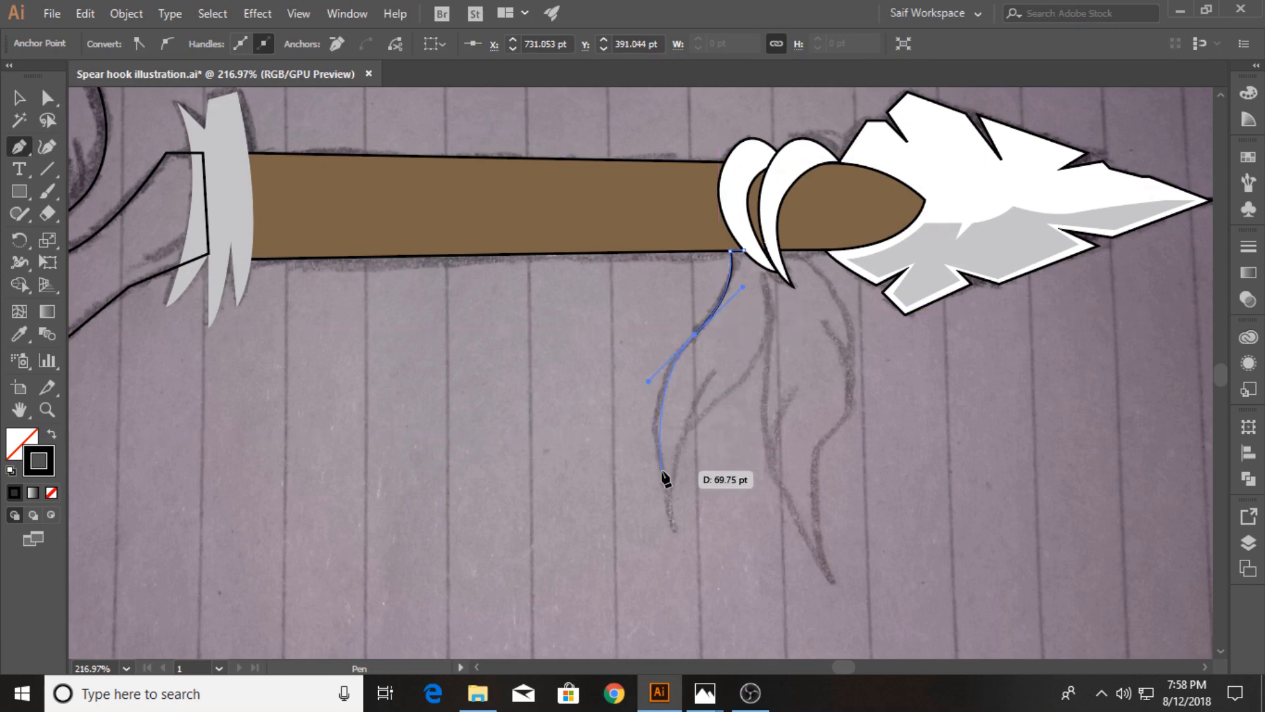
{"action": "mouse_move", "coordinate": [656, 440]}
{"action": "left_mouse_down"}
{"action": "mouse_move", "coordinate": [676, 531]}
{"action": "mouse_move", "coordinate": [689, 523]}
{"action": "mouse_move", "coordinate": [685, 435]}
{"action": "mouse_move", "coordinate": [703, 392]}
{"action": "mouse_move", "coordinate": [684, 429]}
{"action": "mouse_move", "coordinate": [717, 385]}
{"action": "left_mouse_up"}
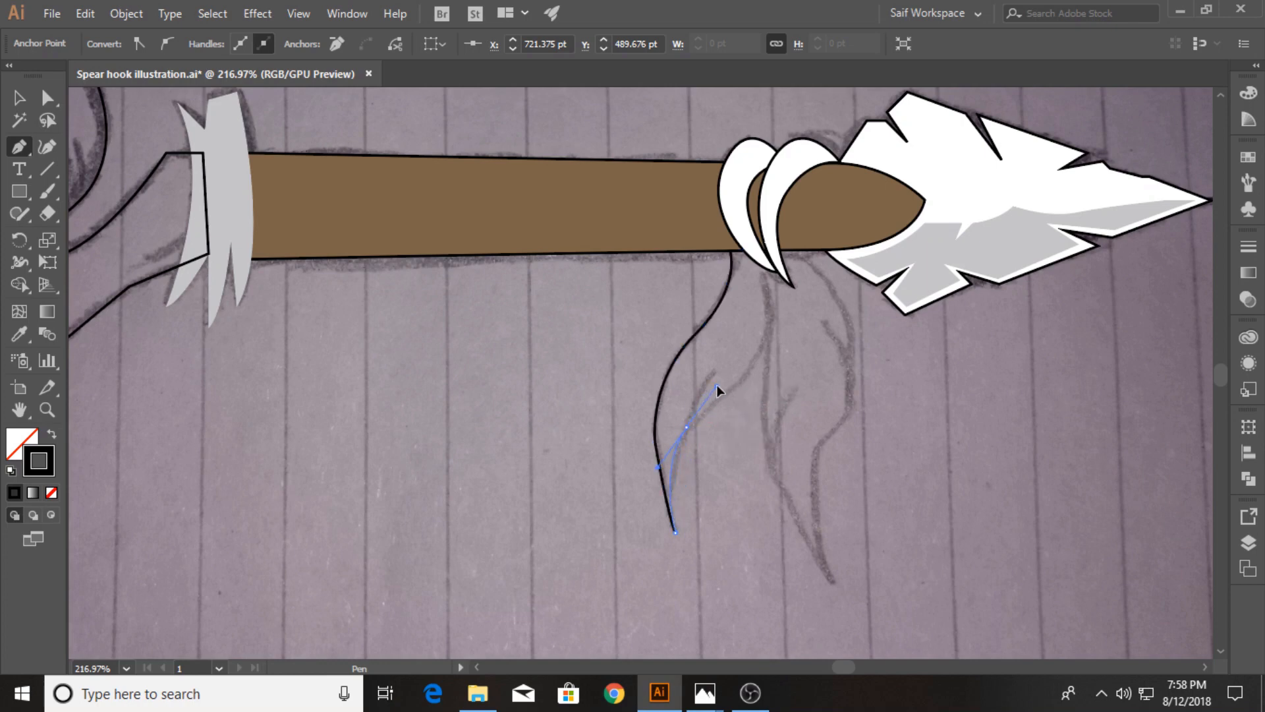
{"action": "left_click", "coordinate": [687, 429]}
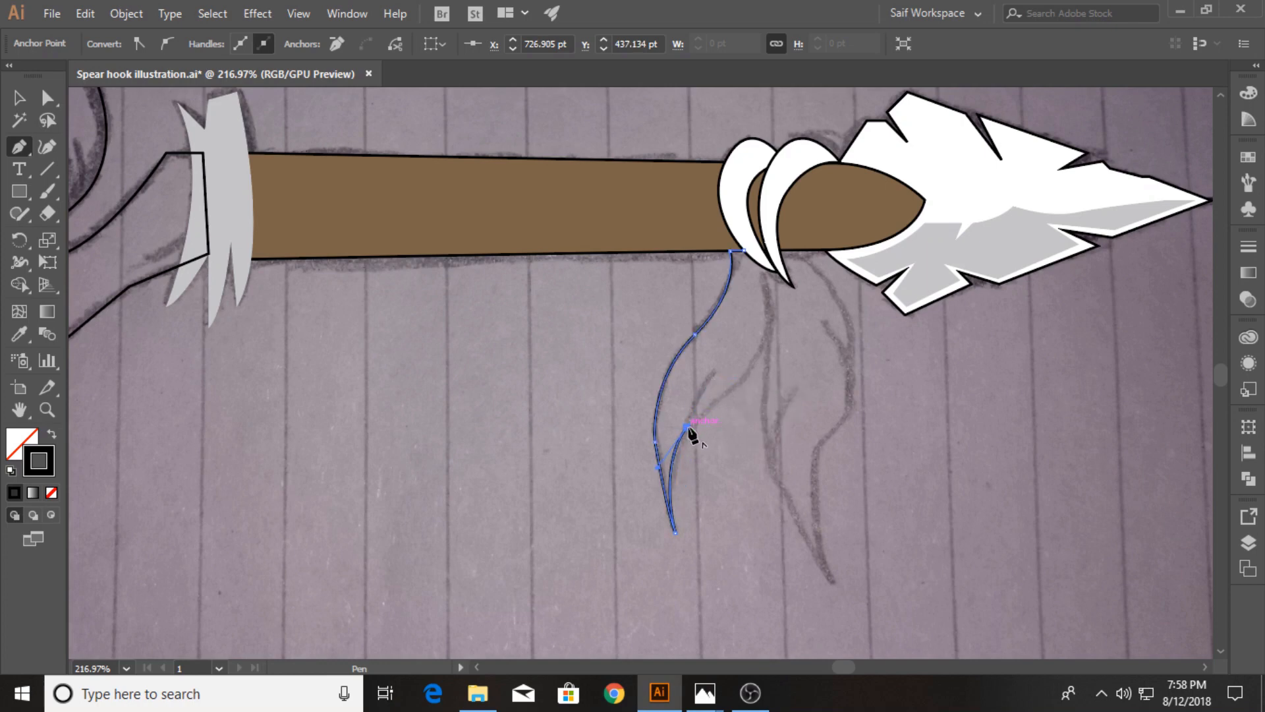
{"action": "key", "text": "ctrl+z"}
{"action": "left_click_drag", "start_coordinate": [700, 393], "coordinate": [741, 337]}
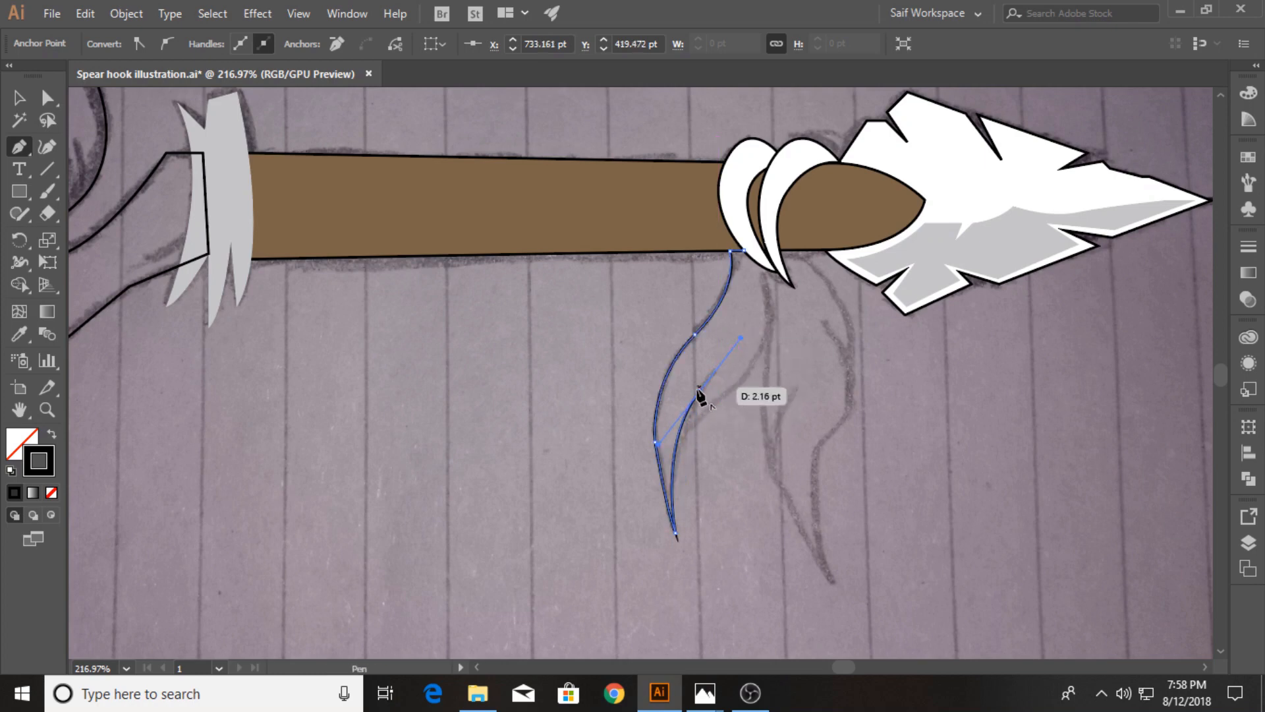
Step: Complete the left strand's outline from the base of its split up the right-hand edge to the shaft
{"action": "left_click_drag", "start_coordinate": [689, 438], "coordinate": [760, 378]}
{"action": "left_click", "coordinate": [743, 380]}
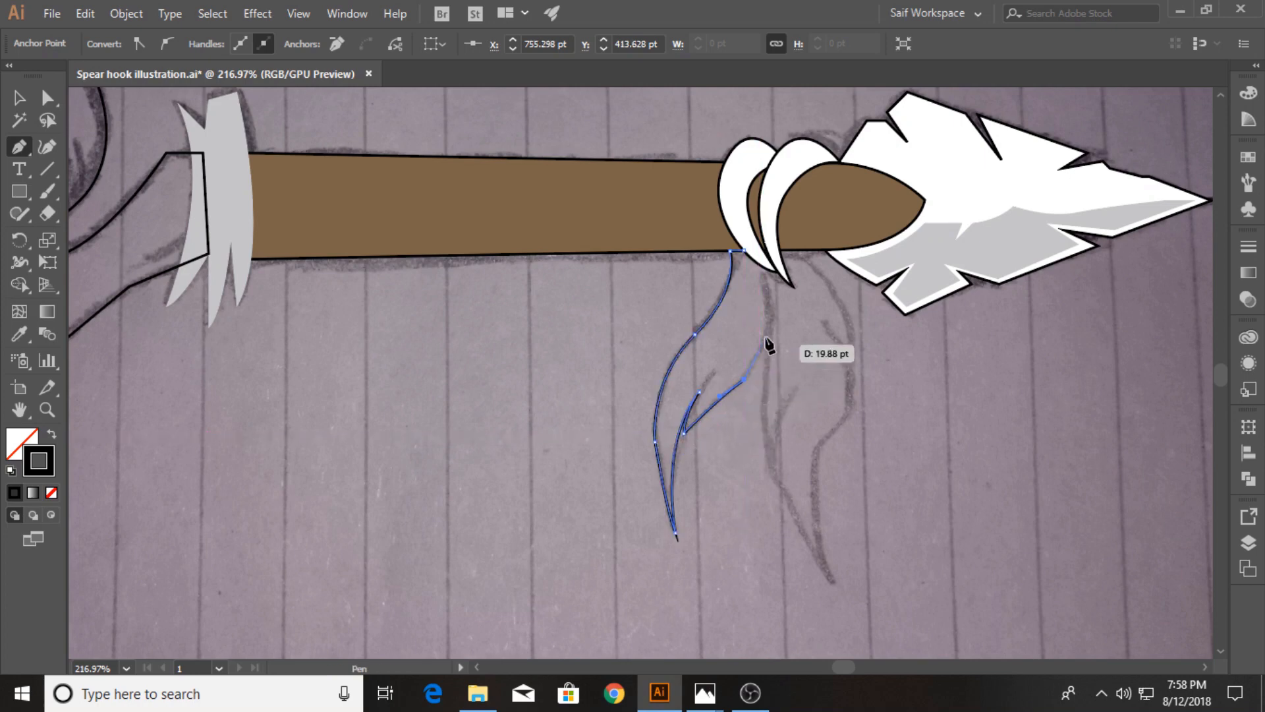
{"action": "left_click_drag", "start_coordinate": [767, 303], "coordinate": [755, 276]}
{"action": "left_click", "coordinate": [759, 250]}
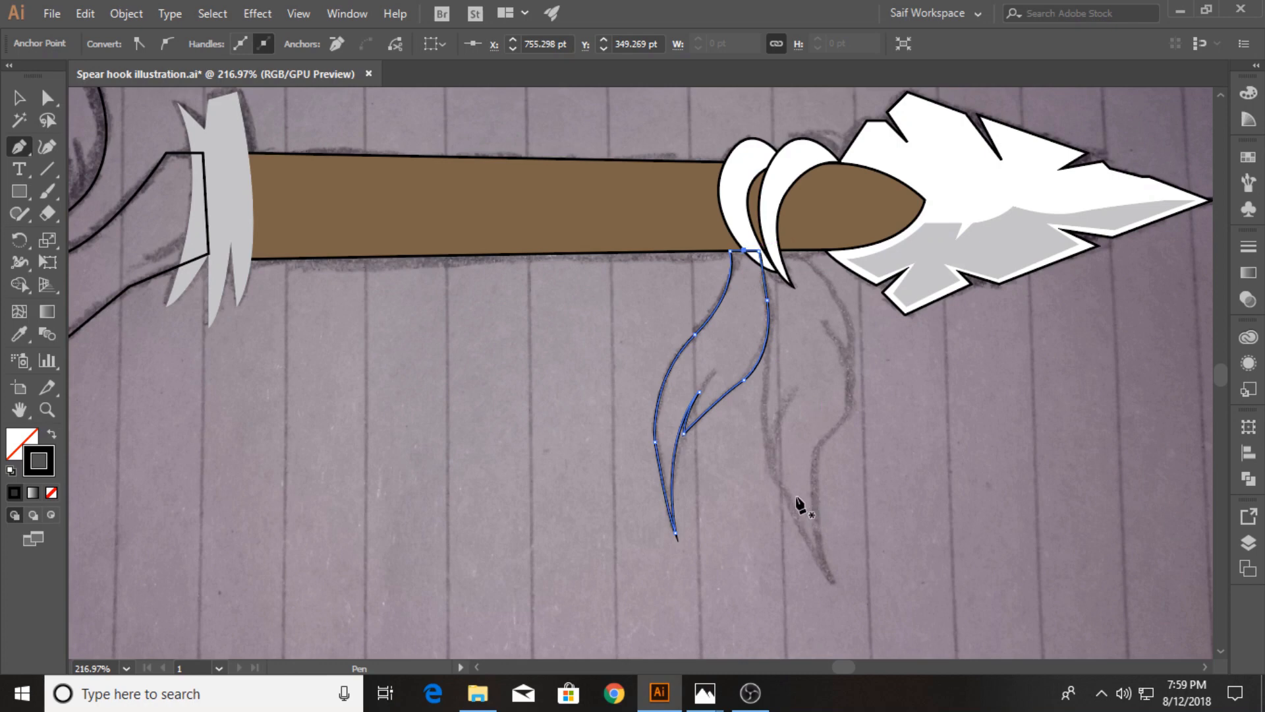
Step: Trace the right hanging strand's right edge from the shaft down past its upper split to the lower bend
{"action": "left_click", "coordinate": [793, 249]}
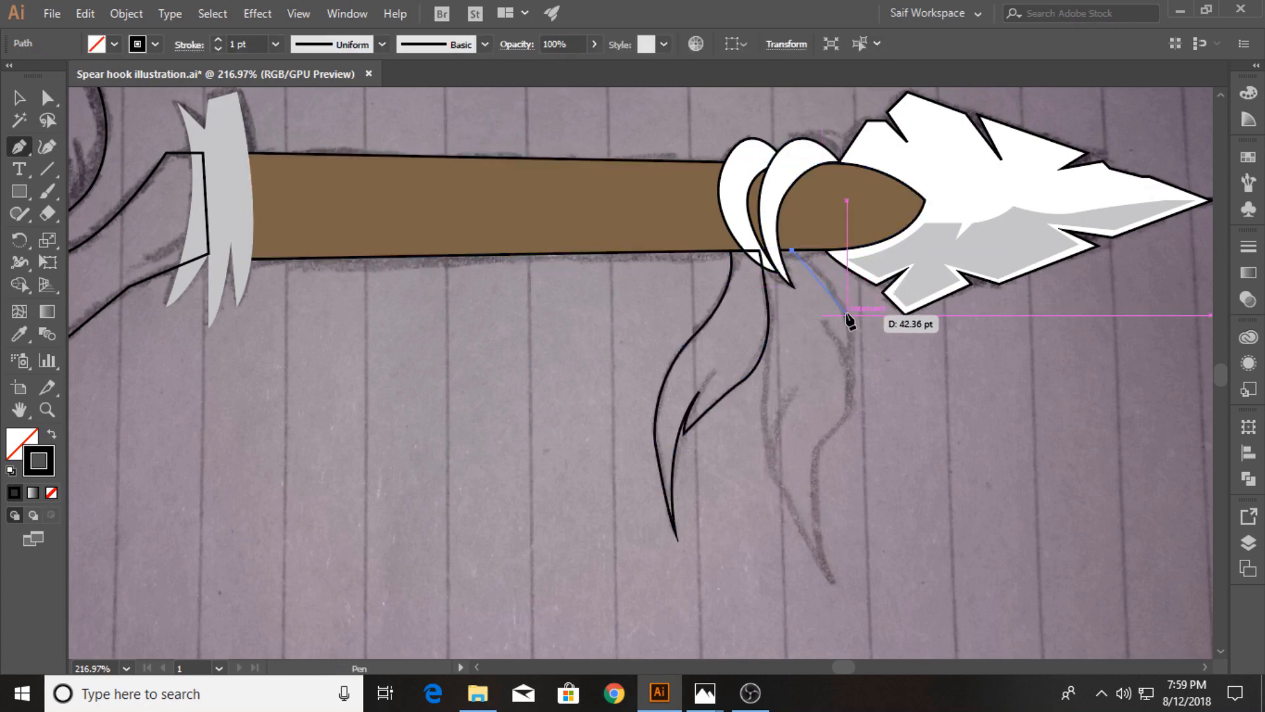
{"action": "left_click_drag", "start_coordinate": [847, 315], "coordinate": [853, 372]}
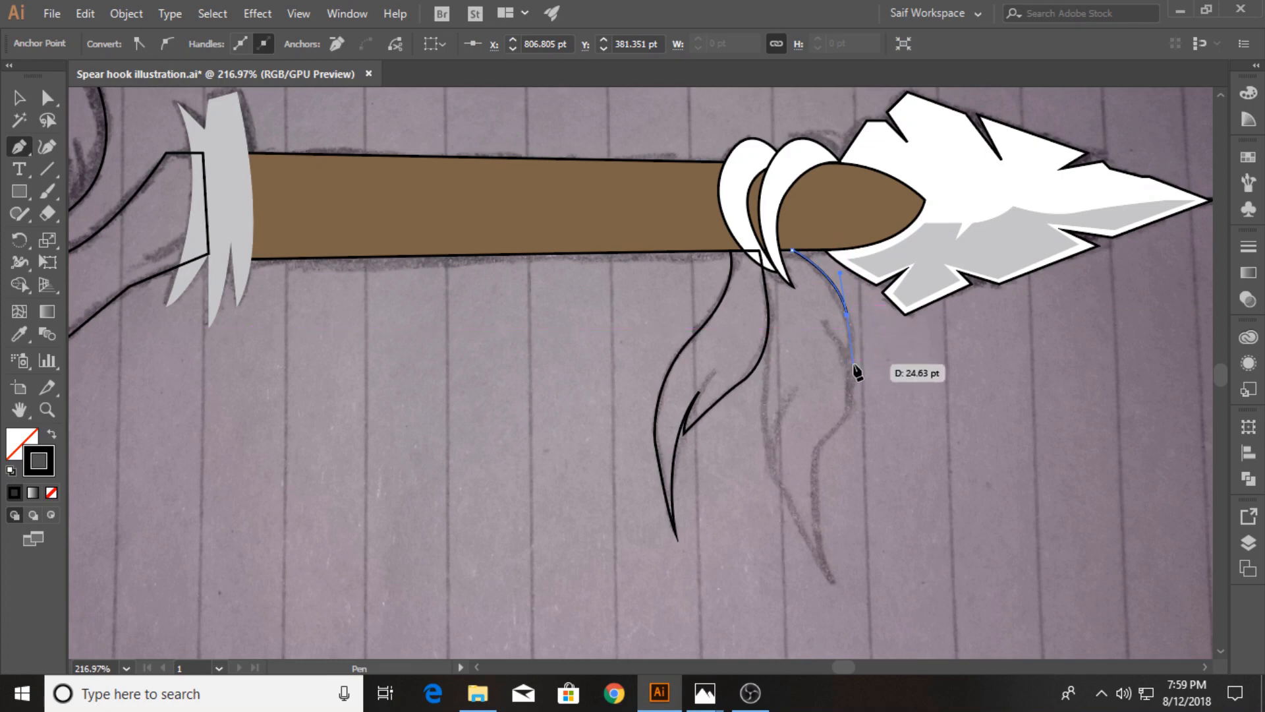
{"action": "left_click", "coordinate": [851, 359]}
{"action": "left_click_drag", "start_coordinate": [822, 321], "coordinate": [811, 309]}
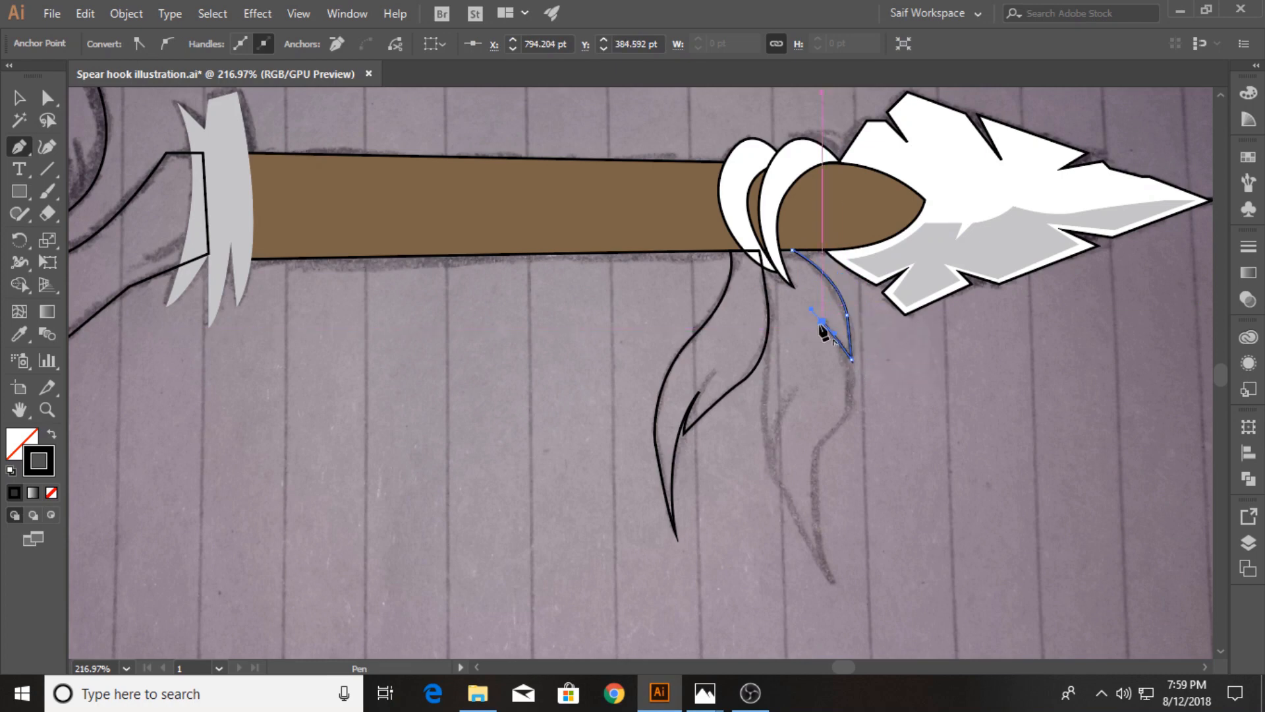
{"action": "left_click_drag", "start_coordinate": [851, 371], "coordinate": [851, 412]}
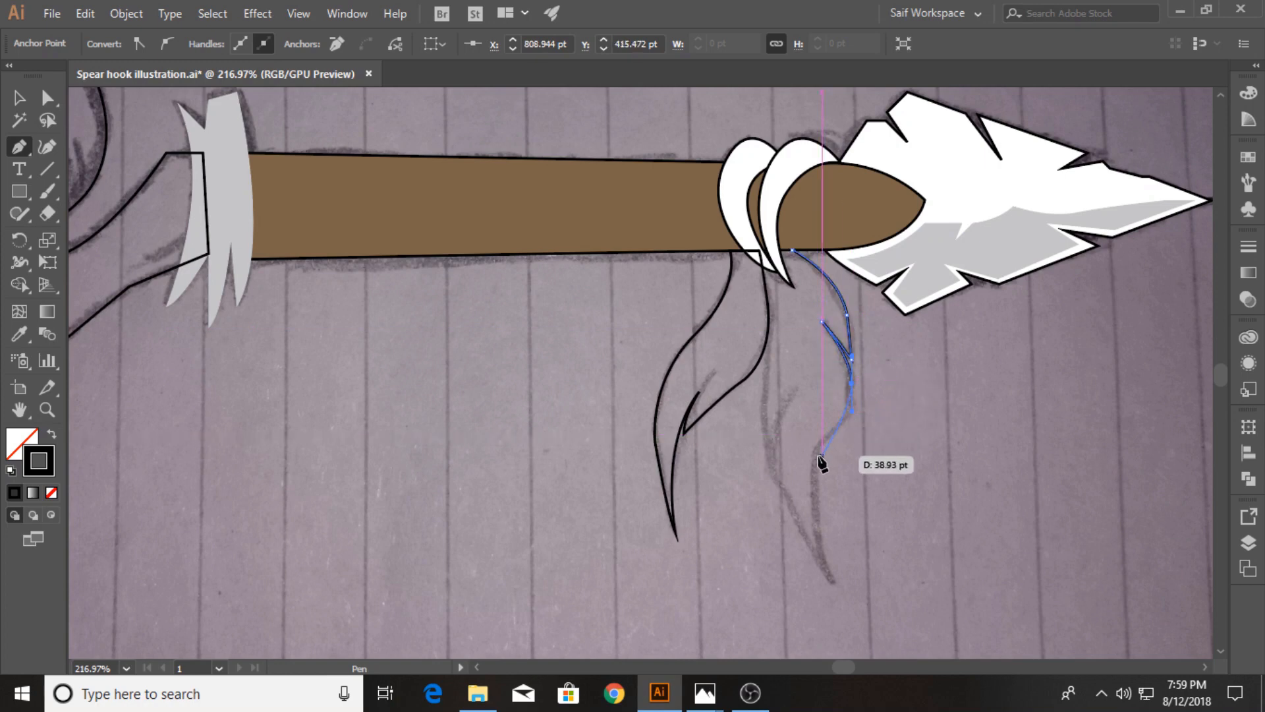
{"action": "left_click", "coordinate": [823, 434]}
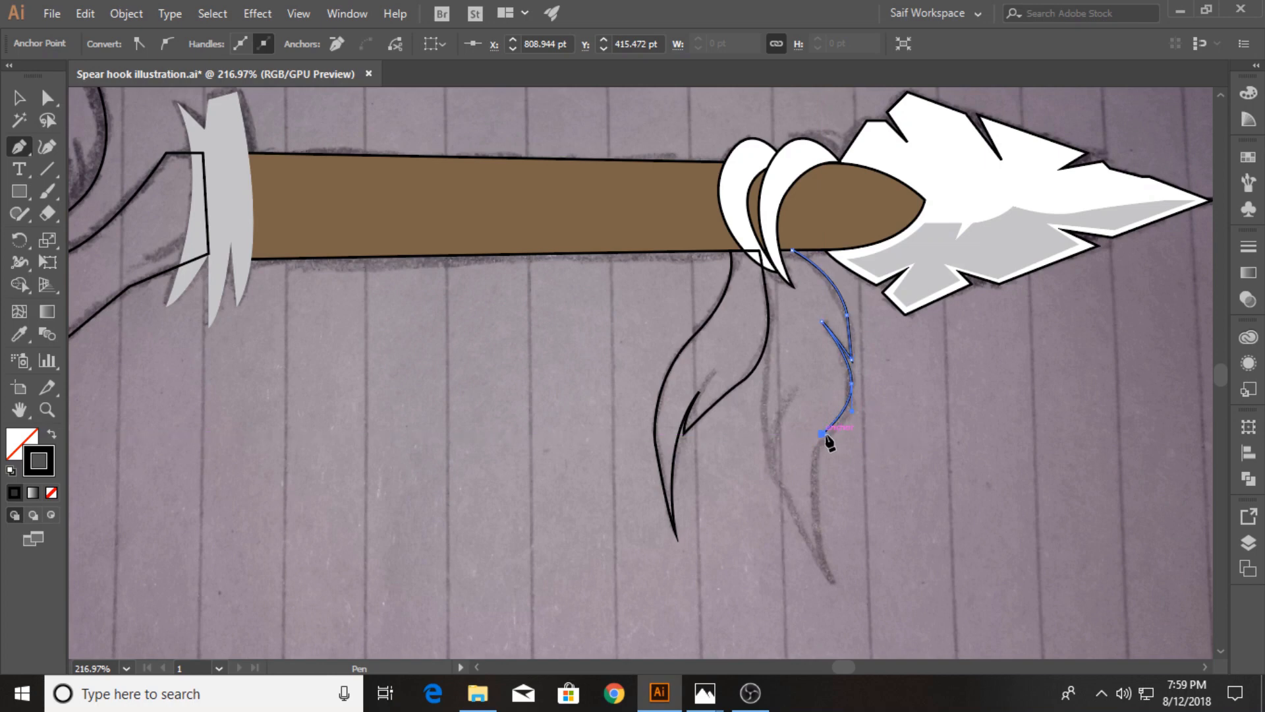
{"action": "key", "text": "ctrl+z"}
{"action": "left_click", "coordinate": [821, 443]}
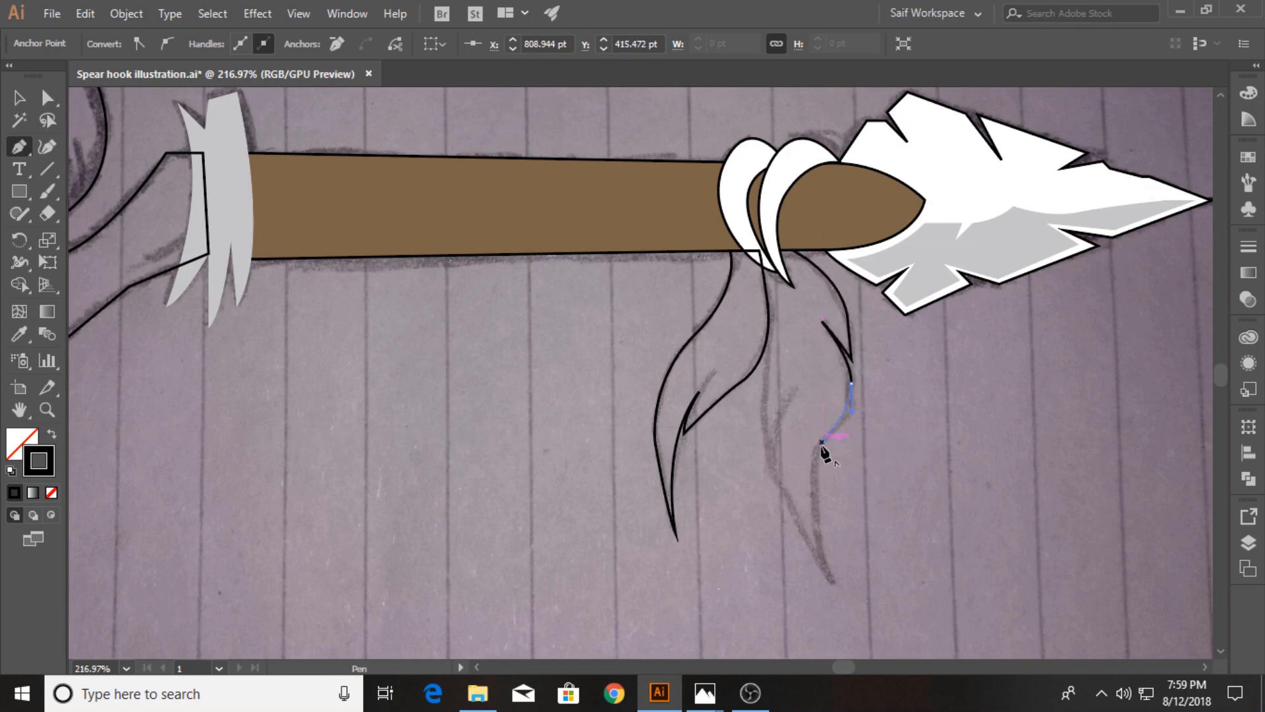
Step: Continue the right strand's outline down to its tip and back up the left side to the inner end of the lower split
{"action": "left_click_drag", "start_coordinate": [818, 512], "coordinate": [817, 513]}
{"action": "mouse_move", "coordinate": [828, 574]}
{"action": "left_mouse_down"}
{"action": "mouse_move", "coordinate": [844, 599]}
{"action": "mouse_move", "coordinate": [776, 477]}
{"action": "mouse_move", "coordinate": [777, 436]}
{"action": "left_mouse_up"}
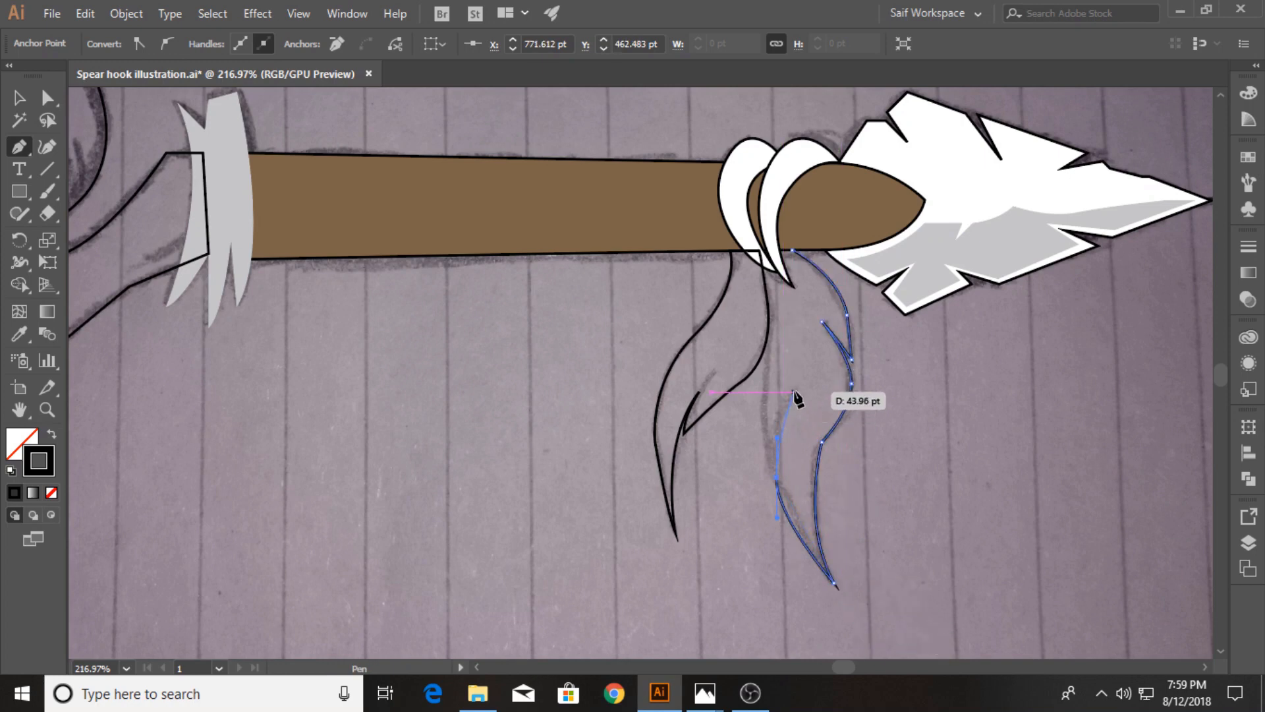
{"action": "left_click_drag", "start_coordinate": [796, 392], "coordinate": [814, 372]}
{"action": "key", "text": "ctrl+z"}
{"action": "left_click", "coordinate": [776, 479]}
{"action": "left_click", "coordinate": [817, 348]}
{"action": "left_click", "coordinate": [796, 392]}
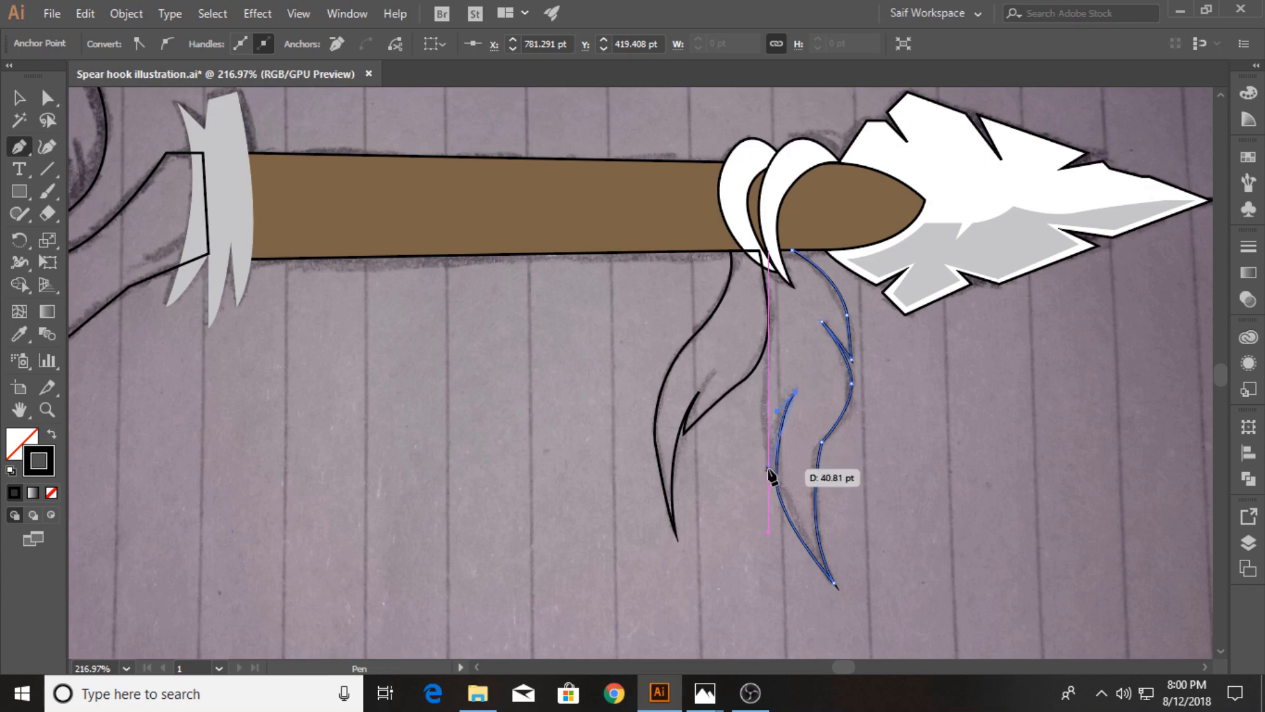
Step: Trace the other side of the right strand's lower split back down to its base and make a corner there
{"action": "left_click_drag", "start_coordinate": [775, 477], "coordinate": [1058, 493]}
{"action": "key", "text": "z"}
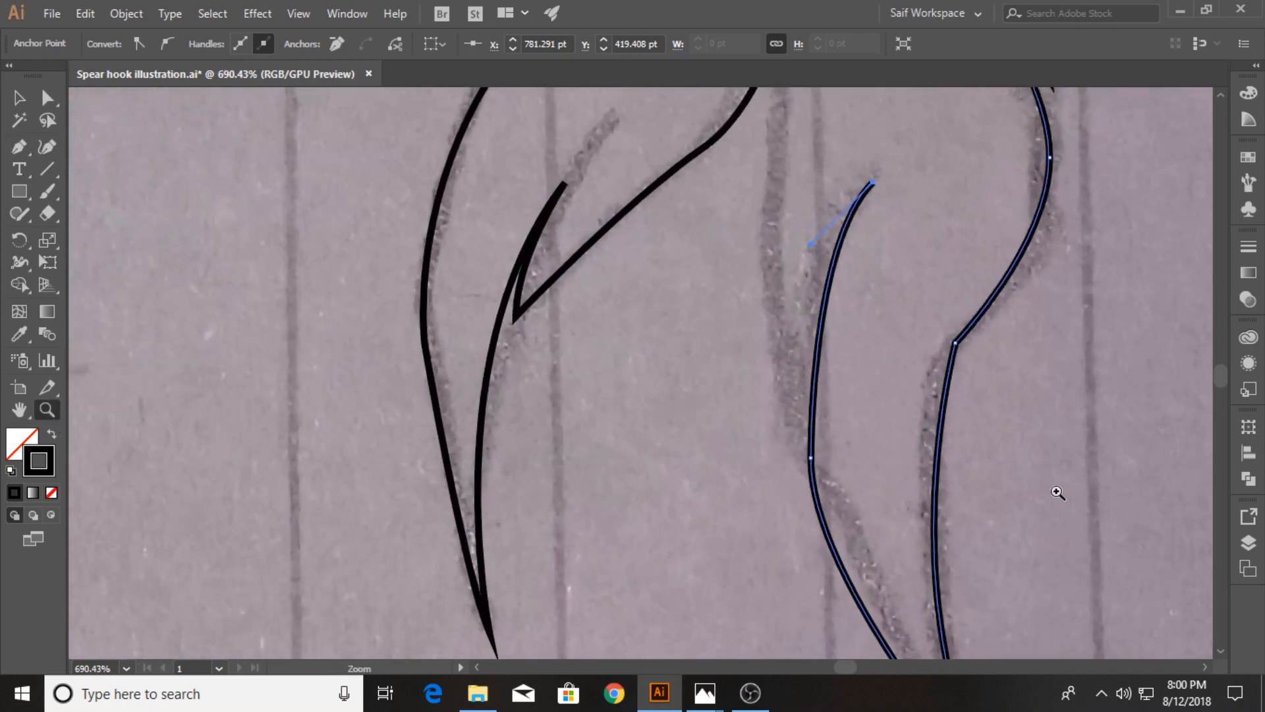
{"action": "key", "text": "p"}
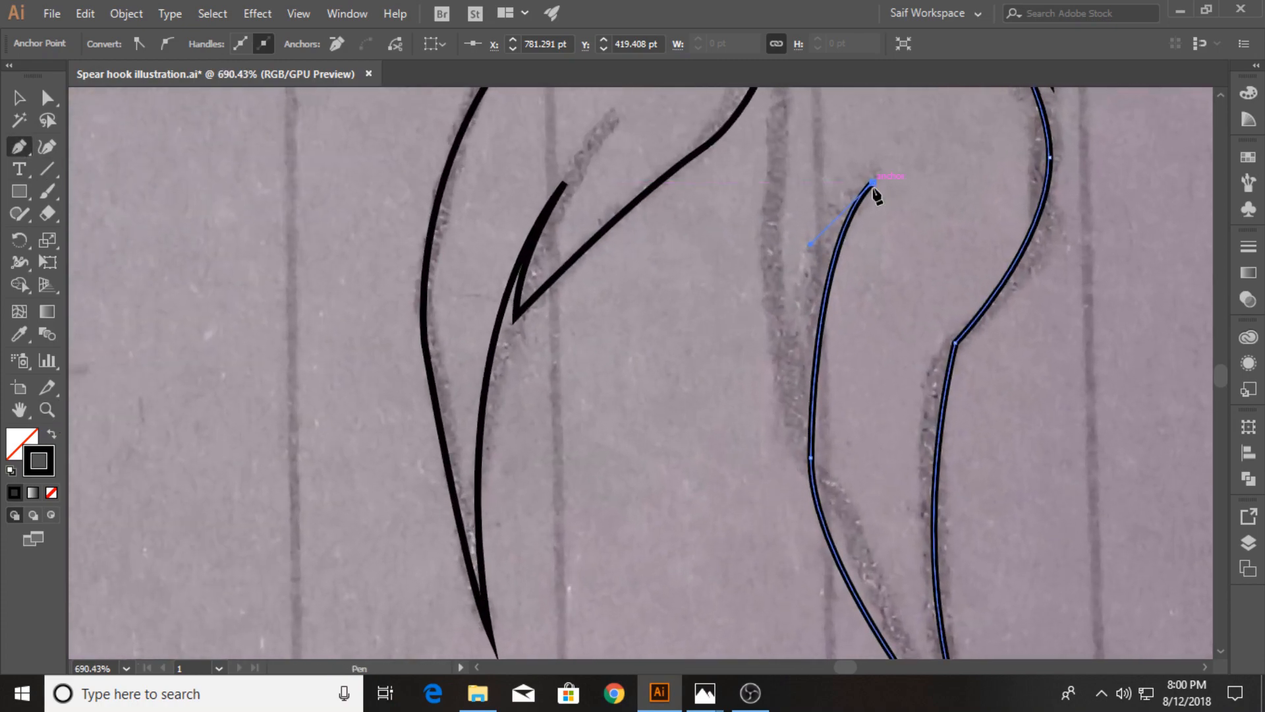
{"action": "left_click_drag", "start_coordinate": [803, 440], "coordinate": [823, 578]}
{"action": "left_click", "coordinate": [802, 440]}
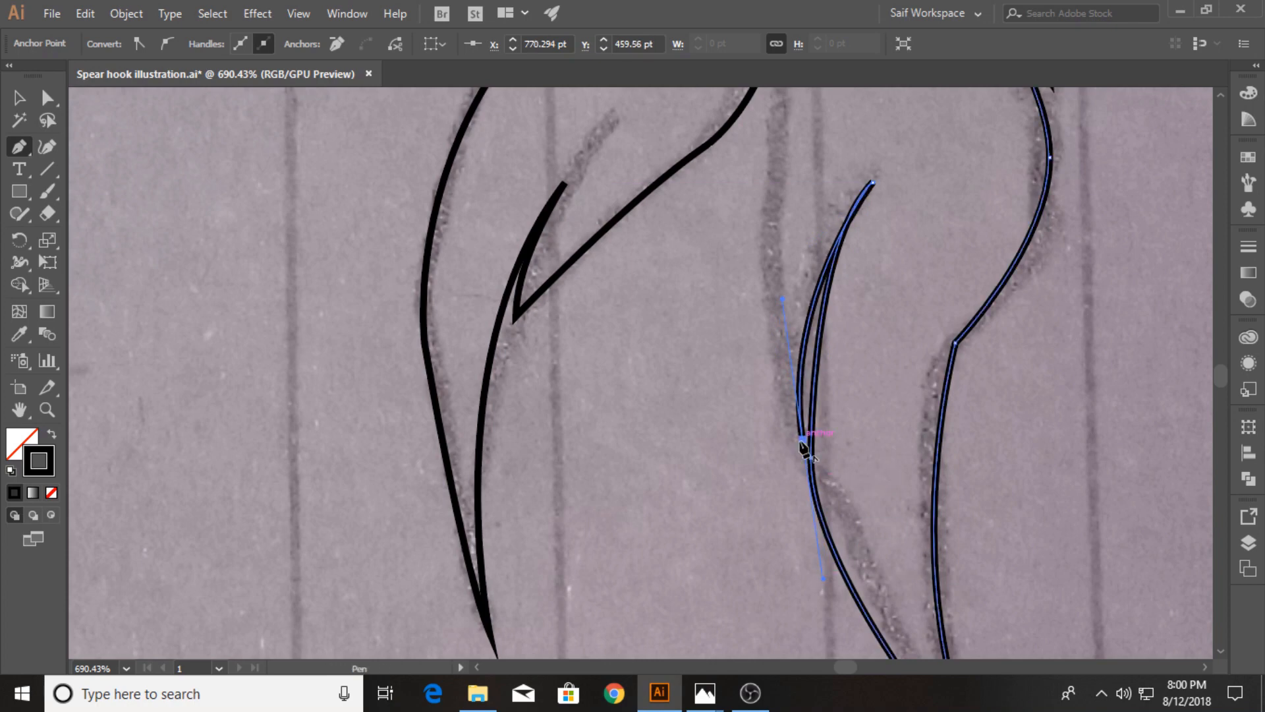
Step: Trace the right strand's left edge upward from the base of the split to where it meets the left strand
{"action": "scroll", "coordinate": [768, 276], "scroll_direction": "up", "scroll_amount": 3}
{"action": "left_click_drag", "start_coordinate": [770, 282], "coordinate": [802, 160]}
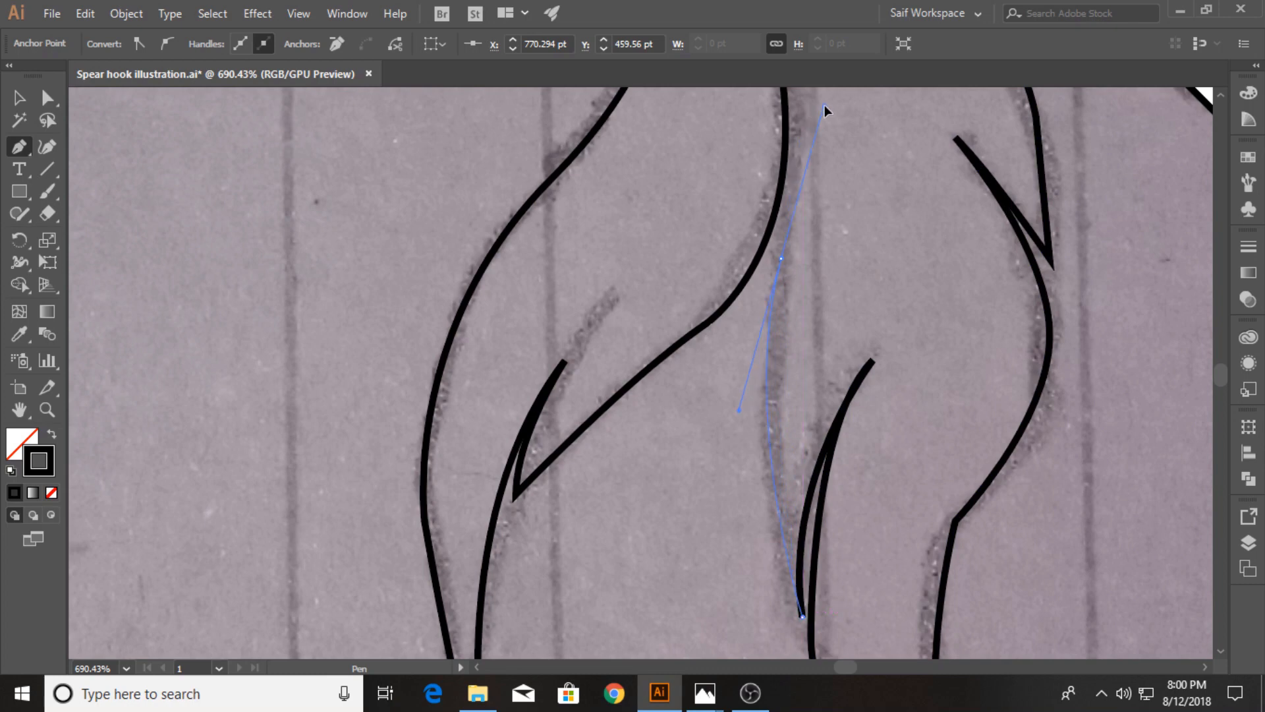
{"action": "left_click_drag", "start_coordinate": [825, 105], "coordinate": [824, 105]}
{"action": "scroll", "coordinate": [823, 127], "scroll_direction": "up", "scroll_amount": 2}
{"action": "left_click", "coordinate": [781, 370]}
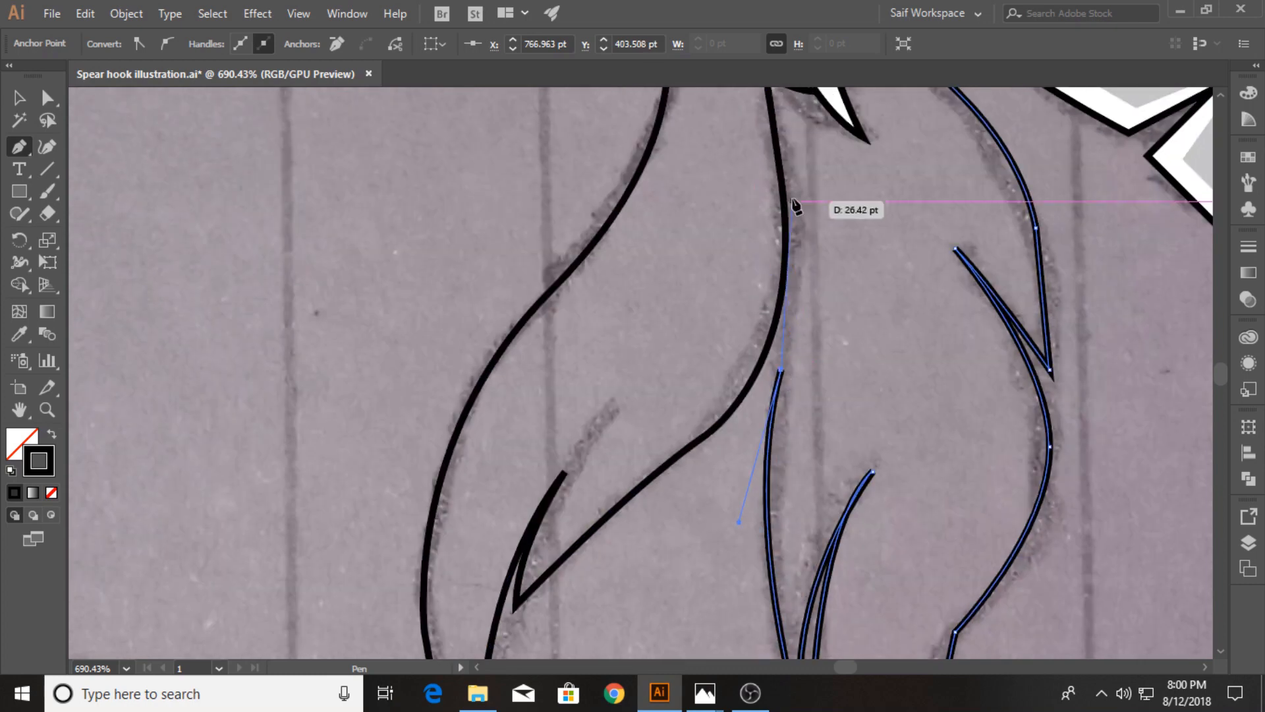
Step: Run the right strand's outline up under the bindings, across the shaft edge, and close it at its starting anchor
{"action": "scroll", "coordinate": [796, 205], "scroll_direction": "up", "scroll_amount": 2}
{"action": "left_click", "coordinate": [755, 150]}
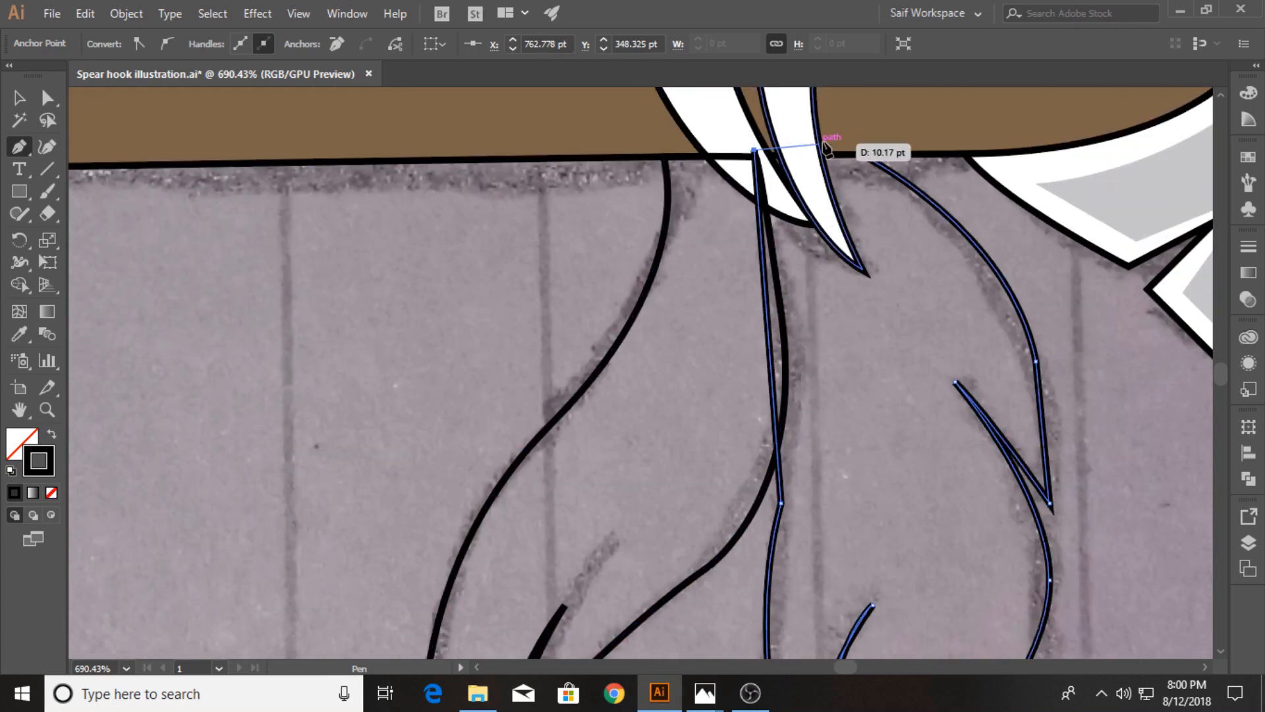
{"action": "key", "text": "ctrl+z"}
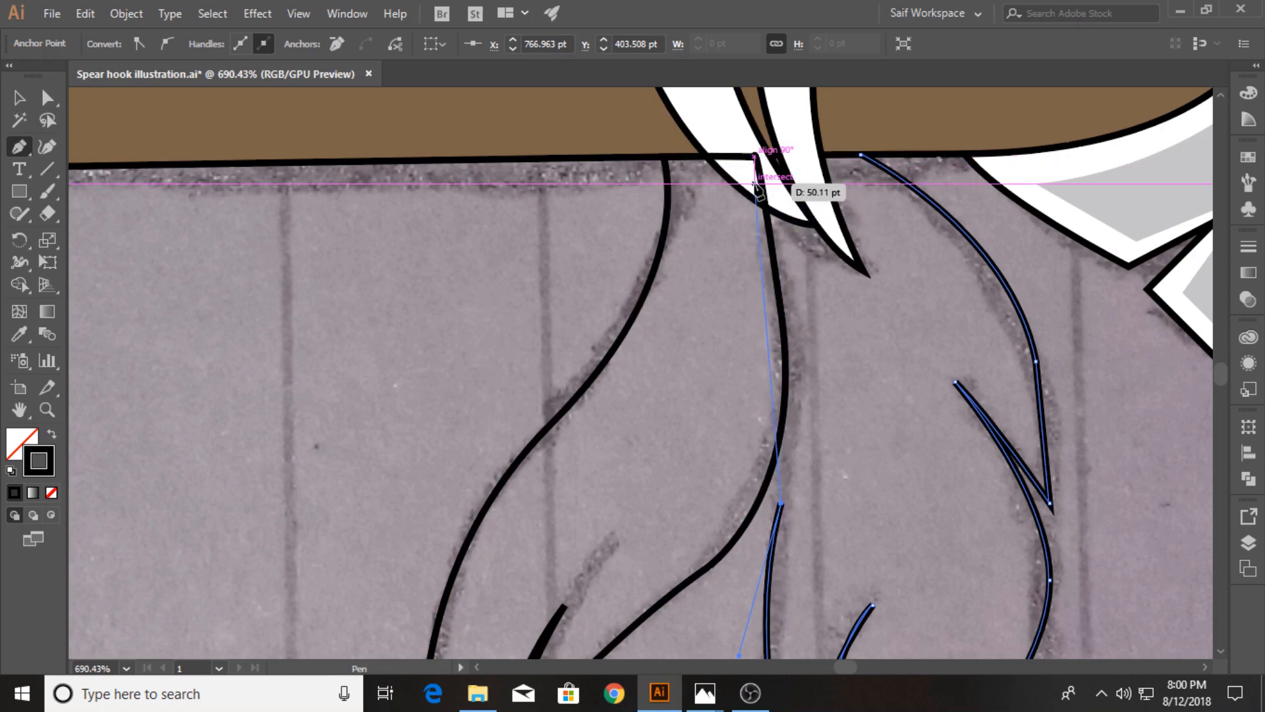
{"action": "left_click_drag", "start_coordinate": [755, 184], "coordinate": [700, 154]}
{"action": "left_click", "coordinate": [725, 135]}
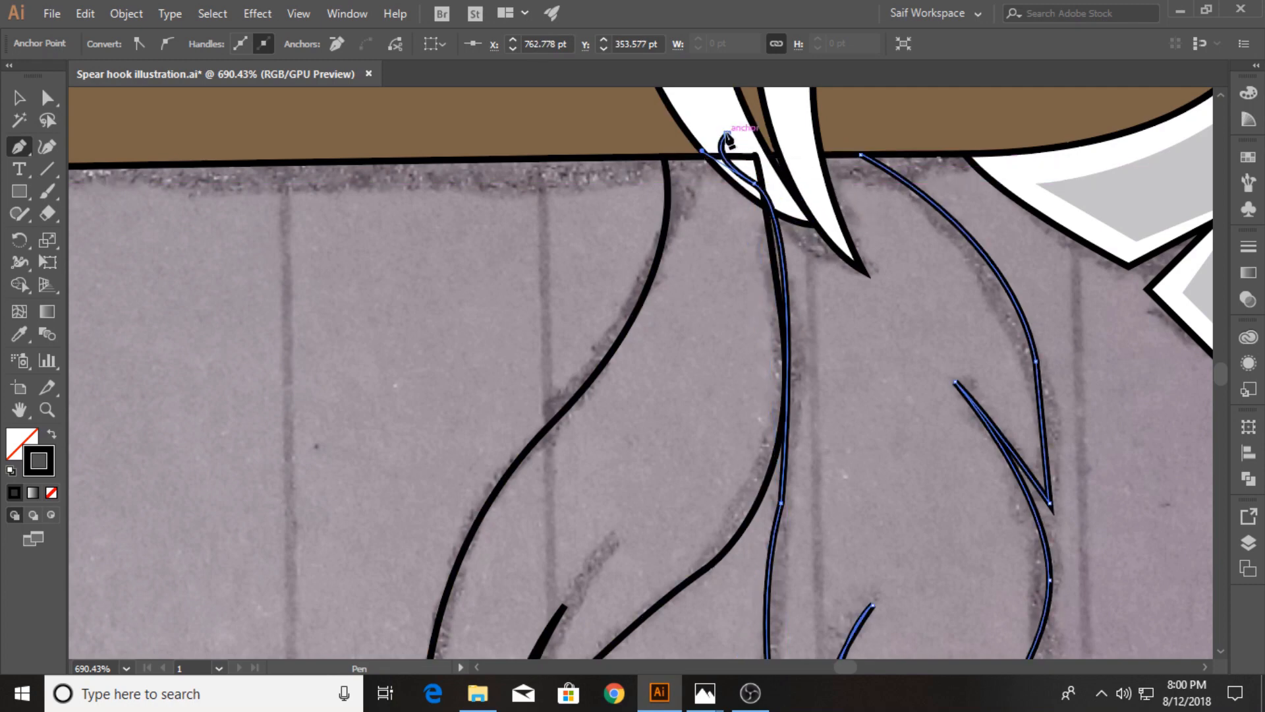
{"action": "left_click", "coordinate": [857, 143]}
{"action": "left_click", "coordinate": [861, 153]}
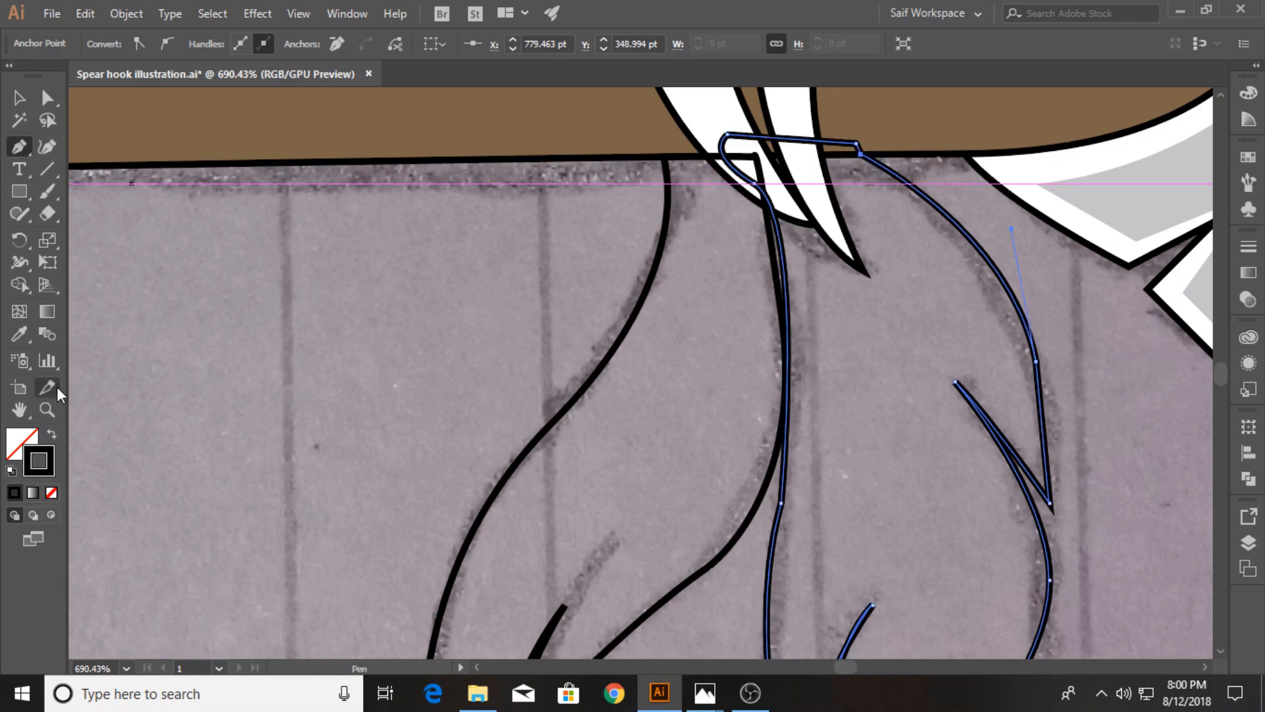
Step: Apply the bindings' white fill and black outline to the right strand with the Eyedropper
{"action": "left_click", "coordinate": [47, 409]}
{"action": "left_click_drag", "start_coordinate": [506, 408], "coordinate": [231, 419]}
{"action": "left_click_drag", "start_coordinate": [619, 466], "coordinate": [527, 455]}
{"action": "left_click", "coordinate": [19, 334]}
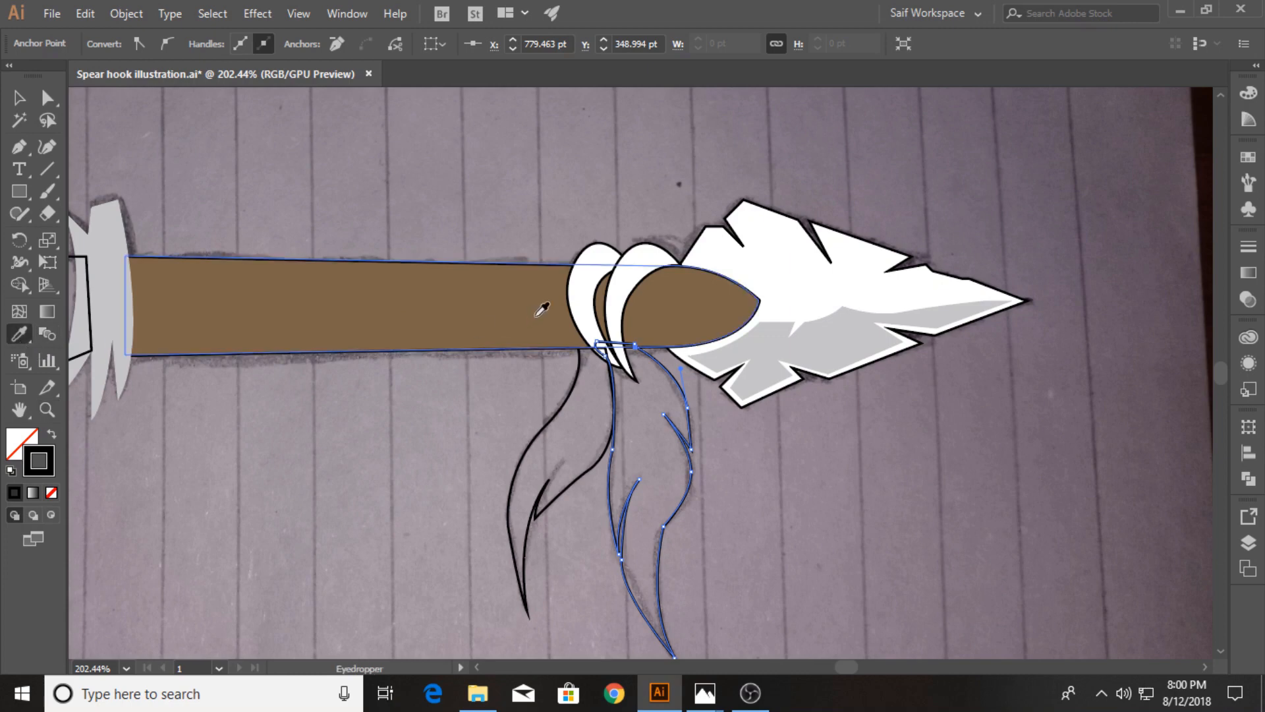
{"action": "left_click", "coordinate": [583, 297]}
Step: Copy the right strand's white fill onto the left strand and arrange both strands behind the bindings and shaft
{"action": "left_click", "coordinate": [19, 99]}
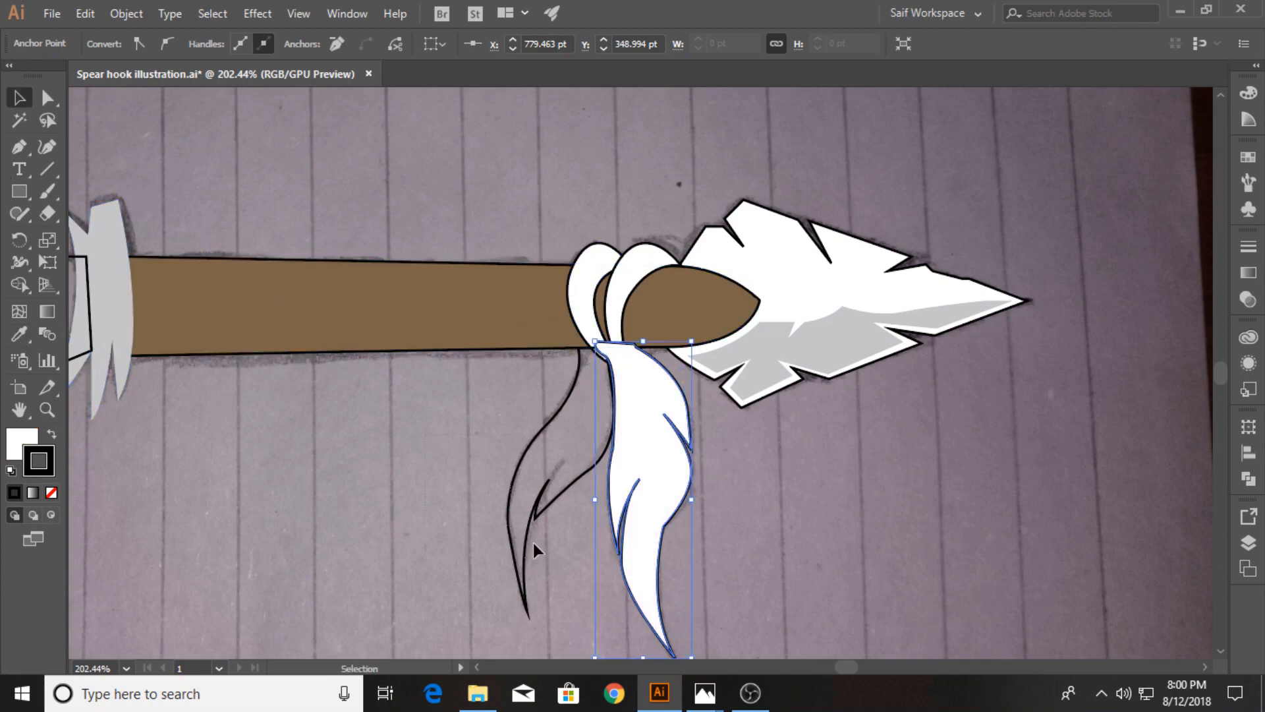
{"action": "left_click", "coordinate": [520, 541]}
{"action": "left_click", "coordinate": [19, 334]}
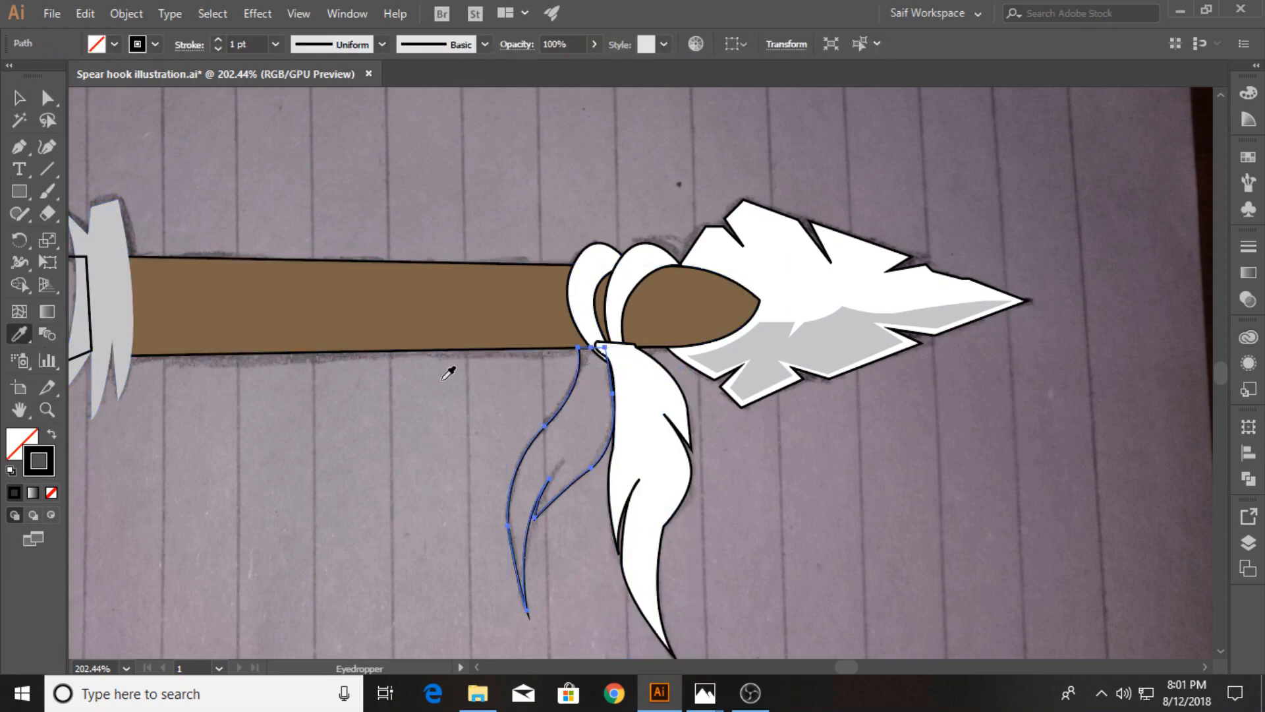
{"action": "left_click", "coordinate": [639, 403]}
{"action": "left_click", "coordinate": [19, 99]}
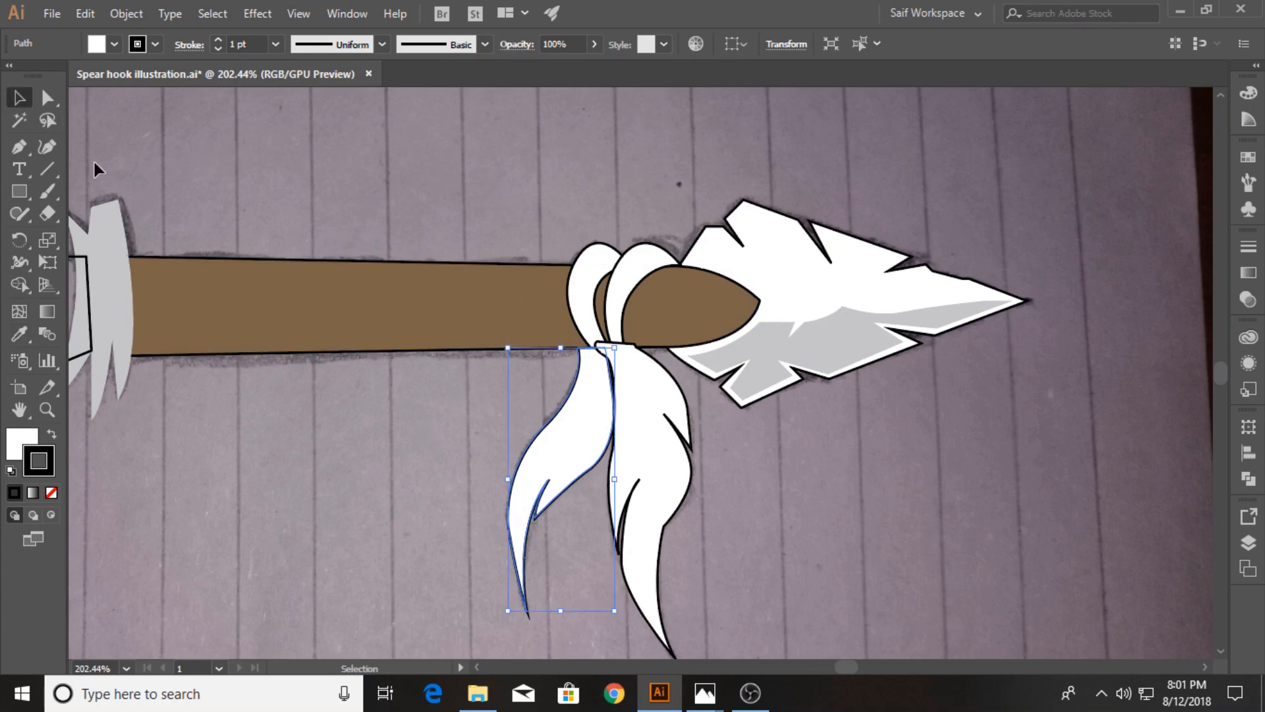
{"action": "left_click", "coordinate": [851, 283]}
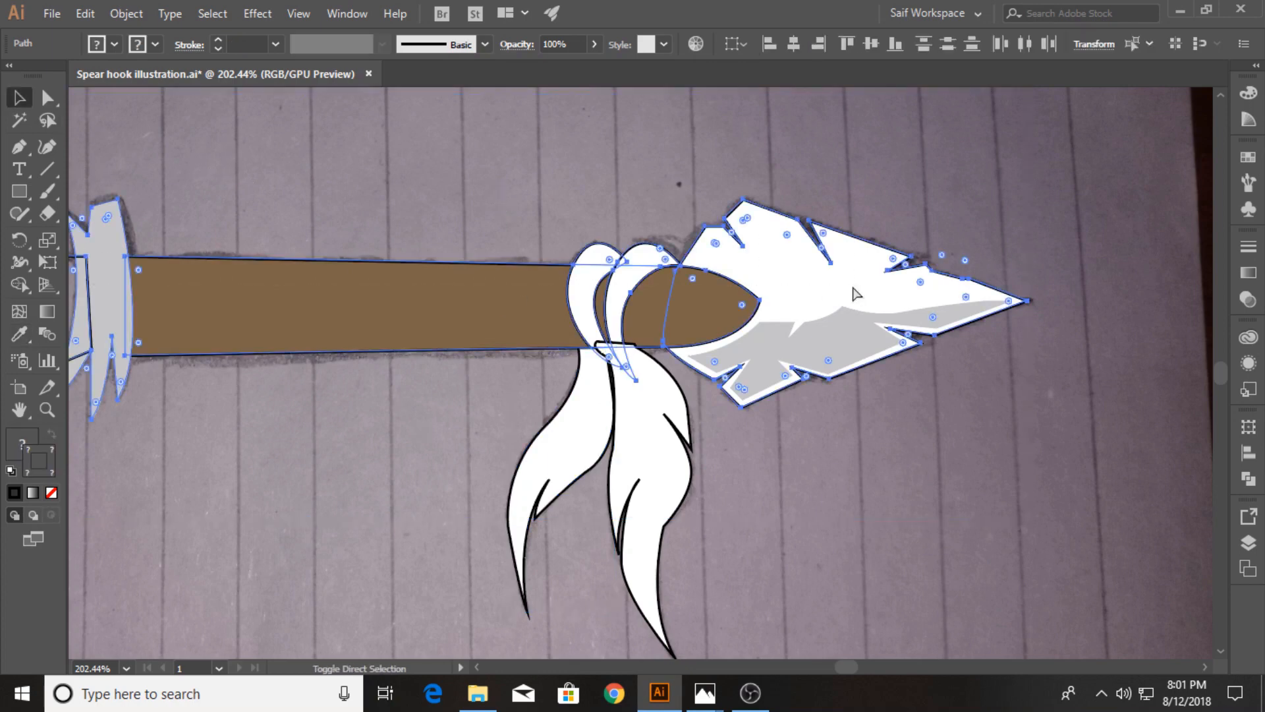
{"action": "left_click", "coordinate": [574, 189]}
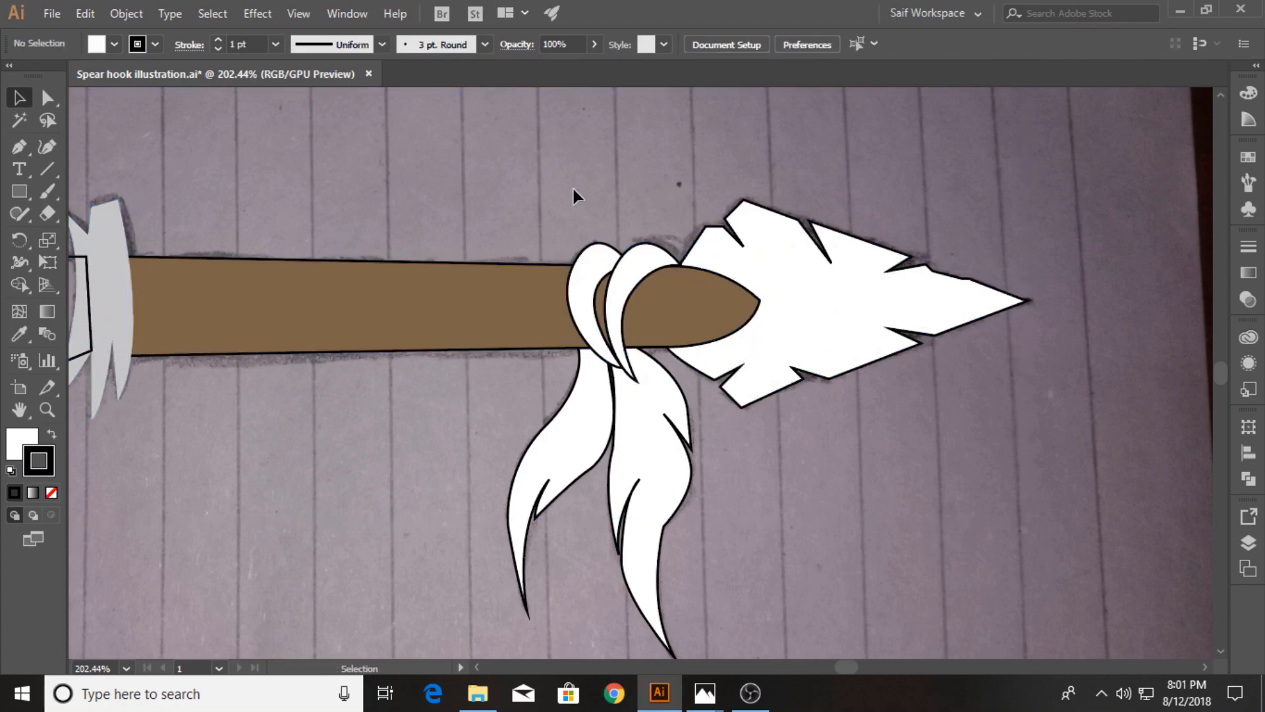
Step: Fill the curled hook white by sampling the left strand's appearance with the Eyedropper
{"action": "left_click", "coordinate": [47, 409]}
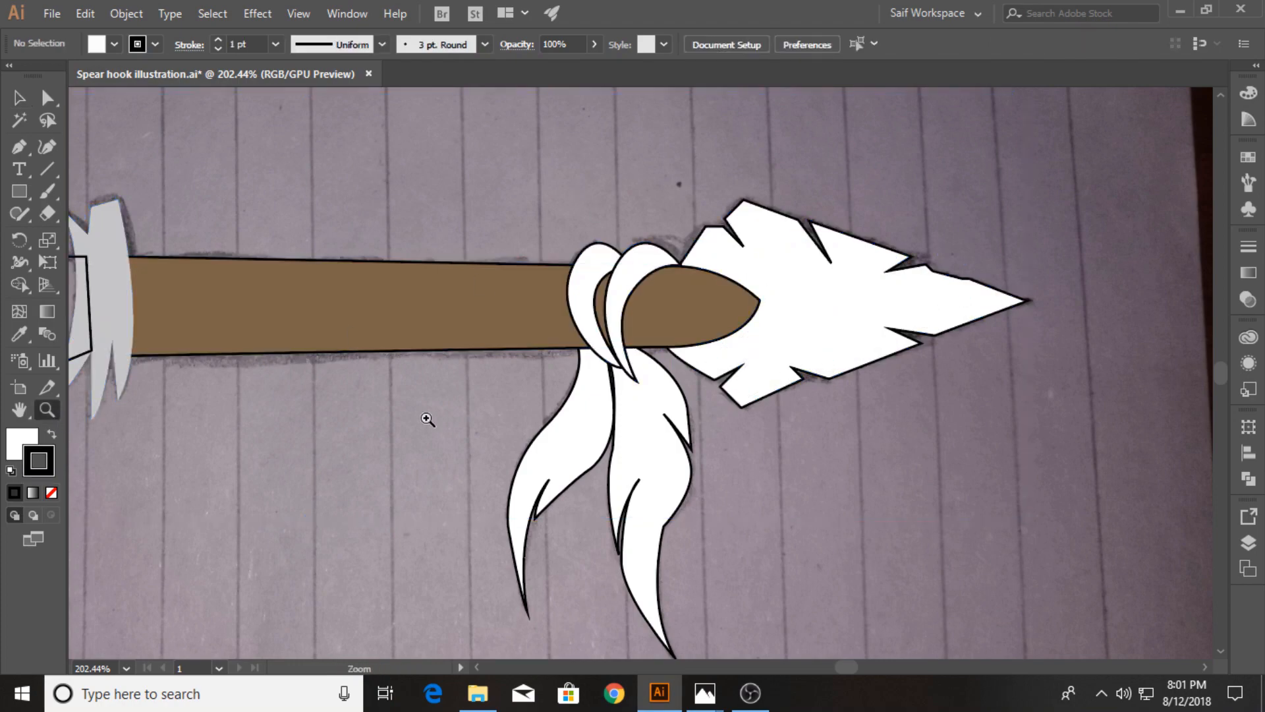
{"action": "left_click_drag", "start_coordinate": [520, 400], "coordinate": [520, 333]}
{"action": "left_click", "coordinate": [20, 99]}
{"action": "left_click", "coordinate": [246, 370]}
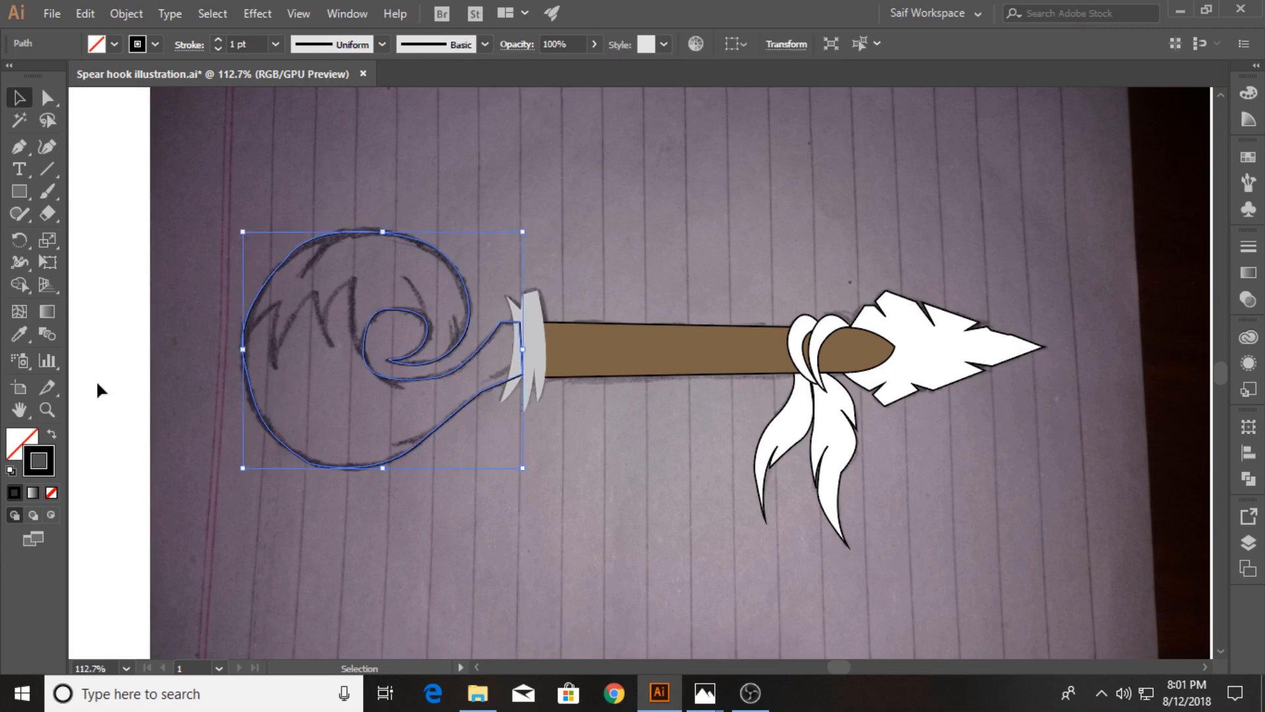
{"action": "left_click", "coordinate": [23, 337]}
{"action": "left_click", "coordinate": [795, 412]}
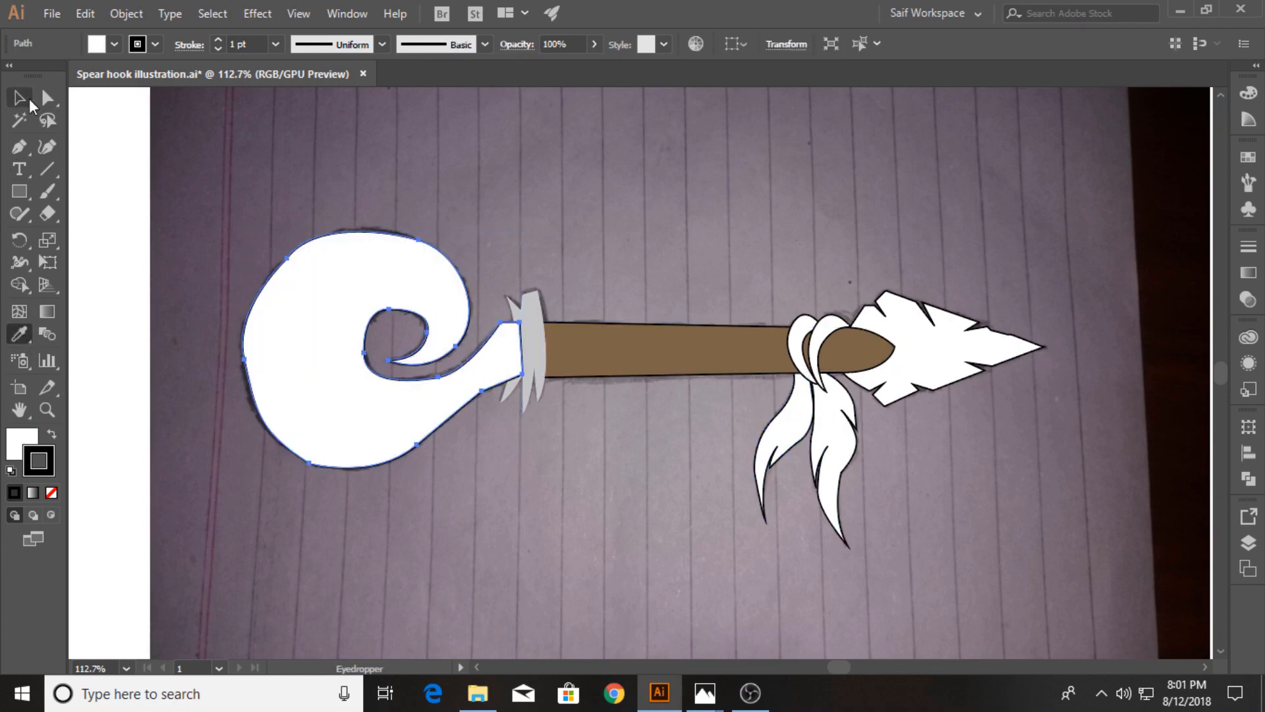
Step: Bring the grey collar to the front of the hook and give it a black 1 pt stroke
{"action": "left_click", "coordinate": [19, 98]}
{"action": "left_click", "coordinate": [535, 295]}
{"action": "right_click", "coordinate": [536, 290]}
{"action": "mouse_move", "coordinate": [659, 580]}
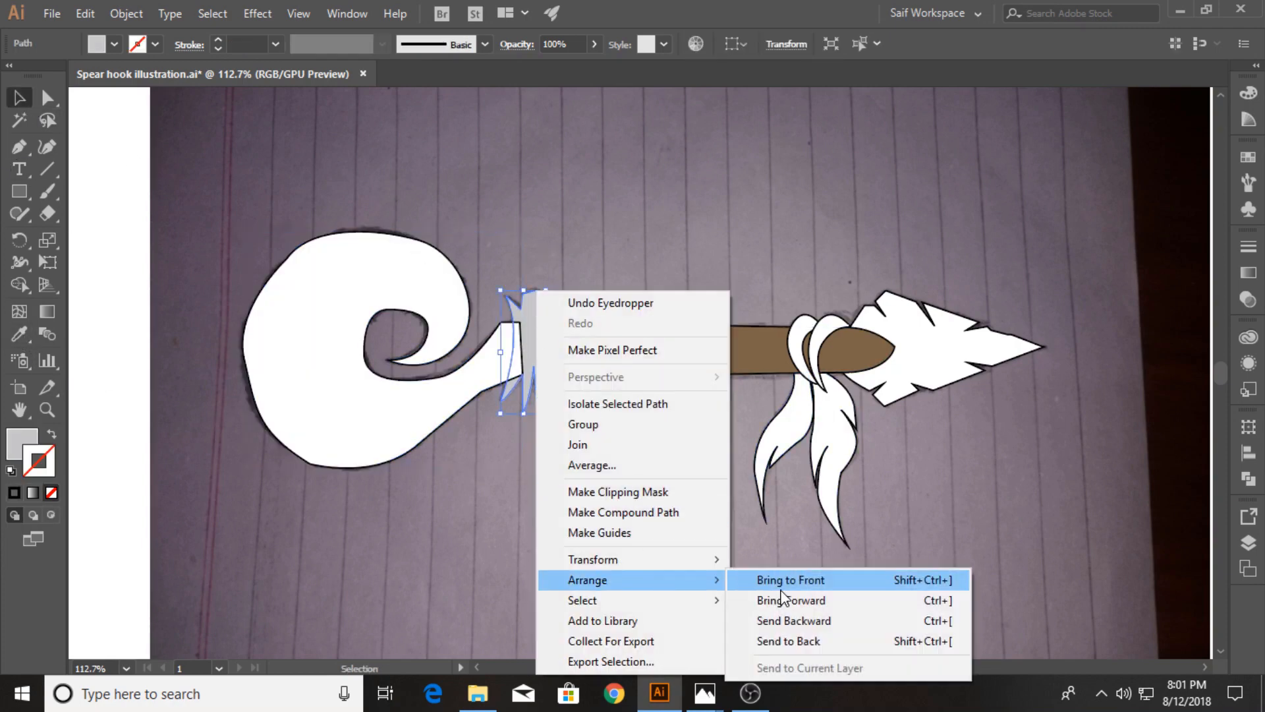
{"action": "left_click", "coordinate": [783, 588]}
{"action": "left_click", "coordinate": [156, 45]}
{"action": "left_click", "coordinate": [53, 77]}
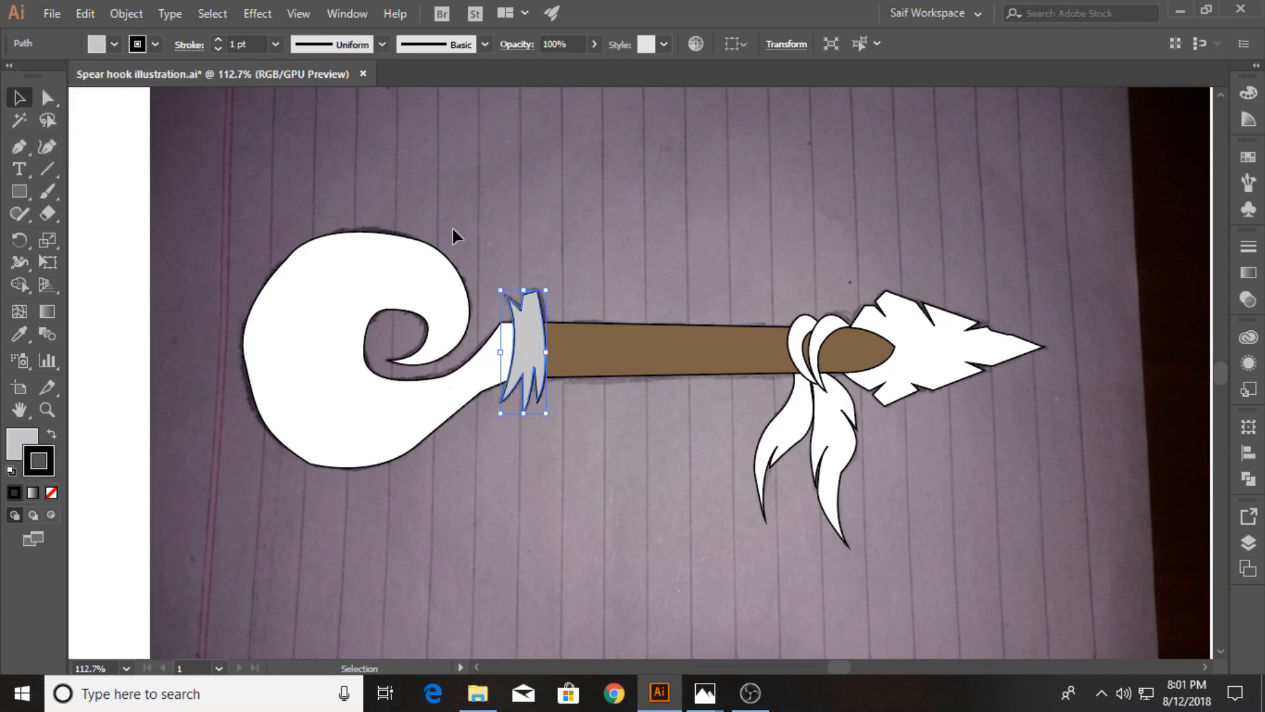
{"action": "left_click", "coordinate": [453, 228]}
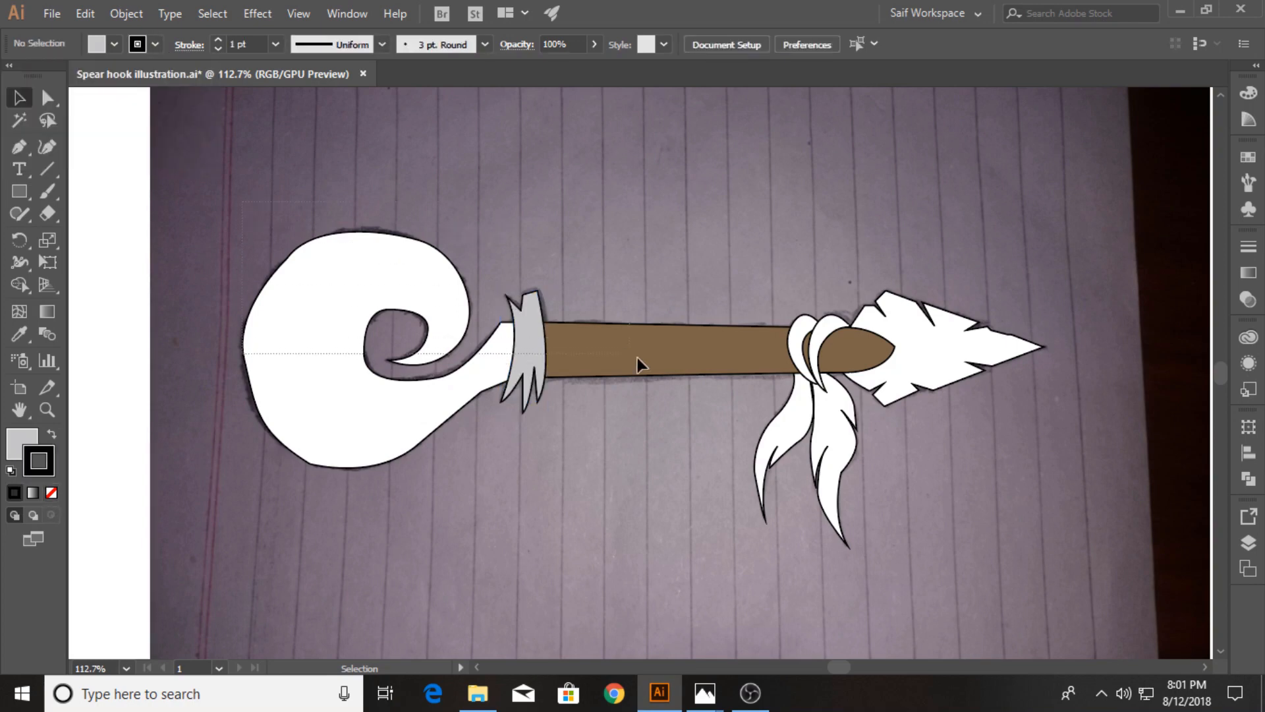
Step: Set the stroke weight of all the outlined artwork to 3 pt and deselect it
{"action": "key", "text": "ctrl+a"}
{"action": "left_click", "coordinate": [278, 48]}
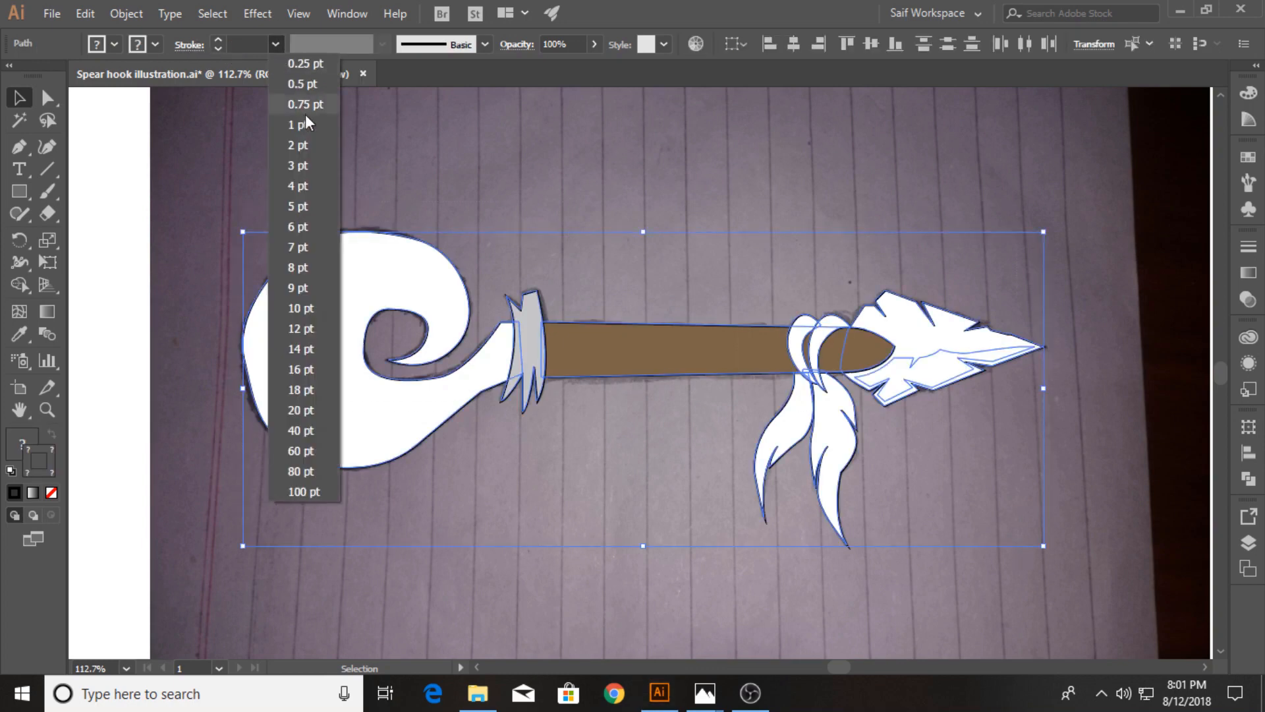
{"action": "left_click", "coordinate": [306, 114]}
{"action": "left_click", "coordinate": [412, 149]}
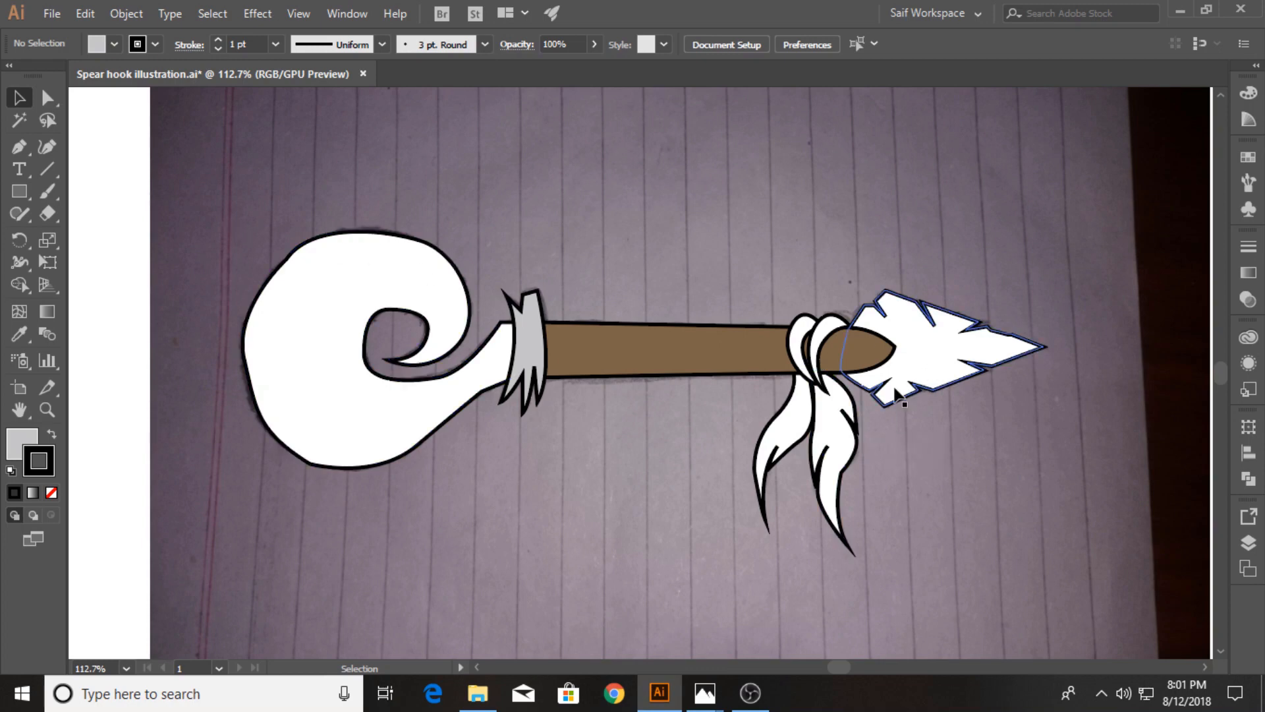
Step: Try to send the white spearhead to the back, behind its grey shading shape, and undo the change
{"action": "left_click", "coordinate": [947, 374]}
{"action": "key", "text": "a"}
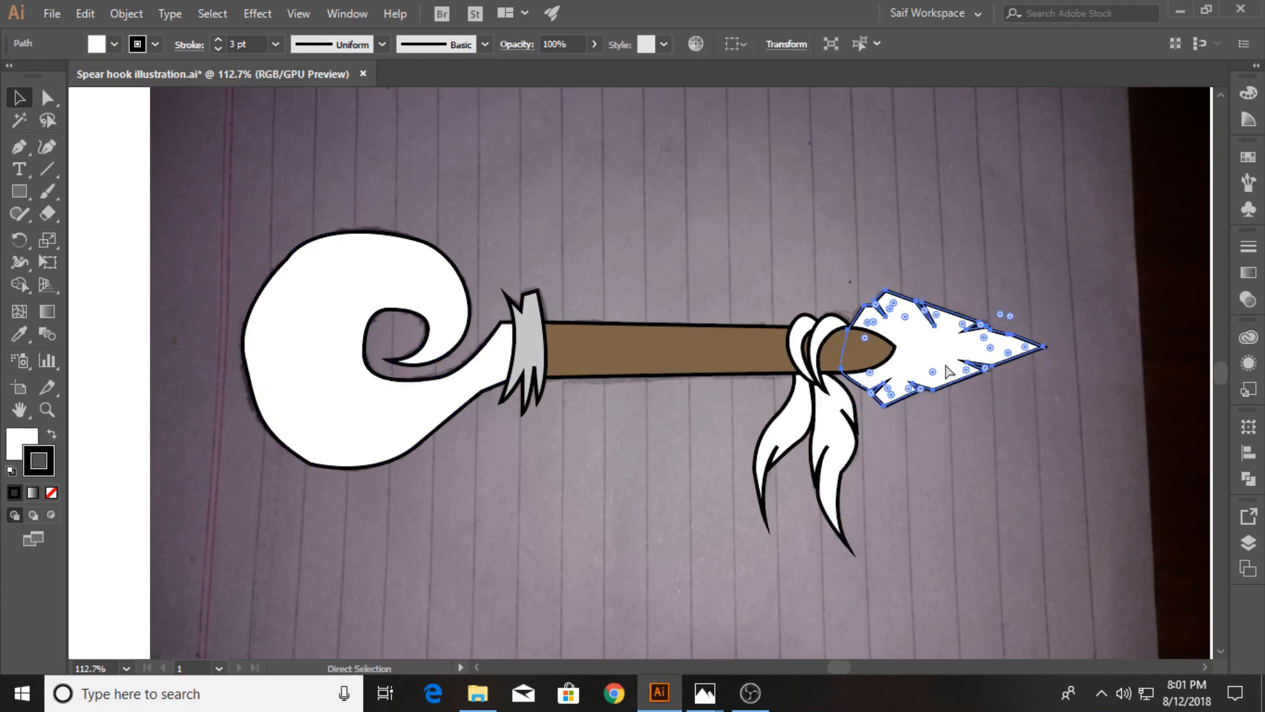
{"action": "key", "text": "ctrl+shift+["}
{"action": "left_click", "coordinate": [991, 309]}
{"action": "left_click", "coordinate": [950, 366]}
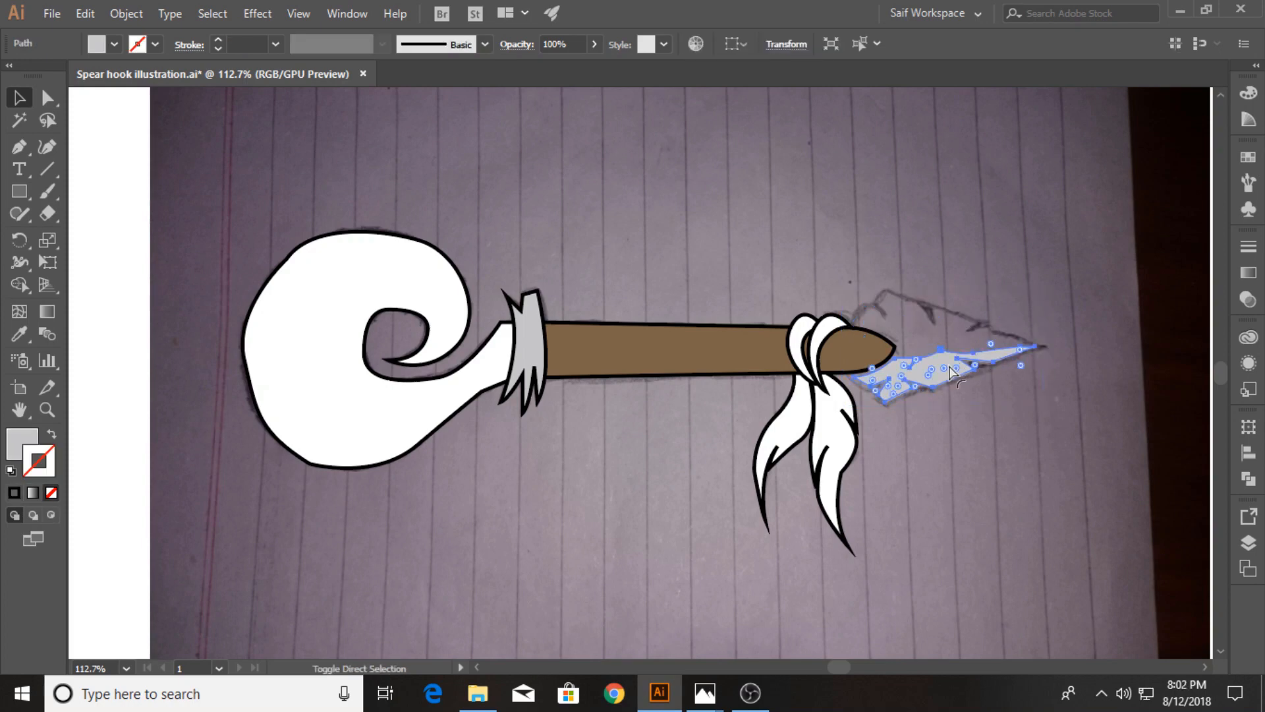
{"action": "key", "text": "v"}
{"action": "left_click", "coordinate": [955, 451]}
{"action": "key", "text": "a"}
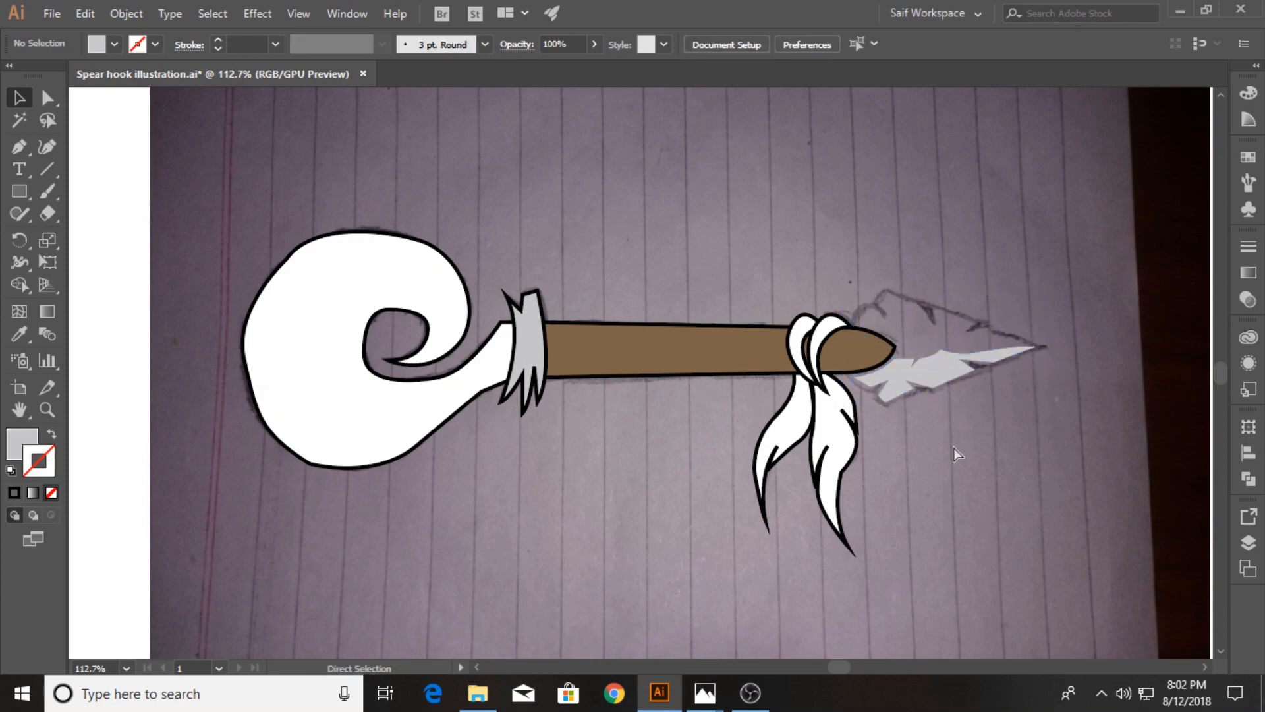
{"action": "key", "text": "ctrl+z"}
{"action": "key", "text": "ctrl+z"}
Step: Place the white spearhead behind its grey shading shape and nudge it back over the sketched outline
{"action": "left_click", "coordinate": [943, 354]}
{"action": "key", "text": "shift+Up"}
{"action": "key", "text": "shift+Up"}
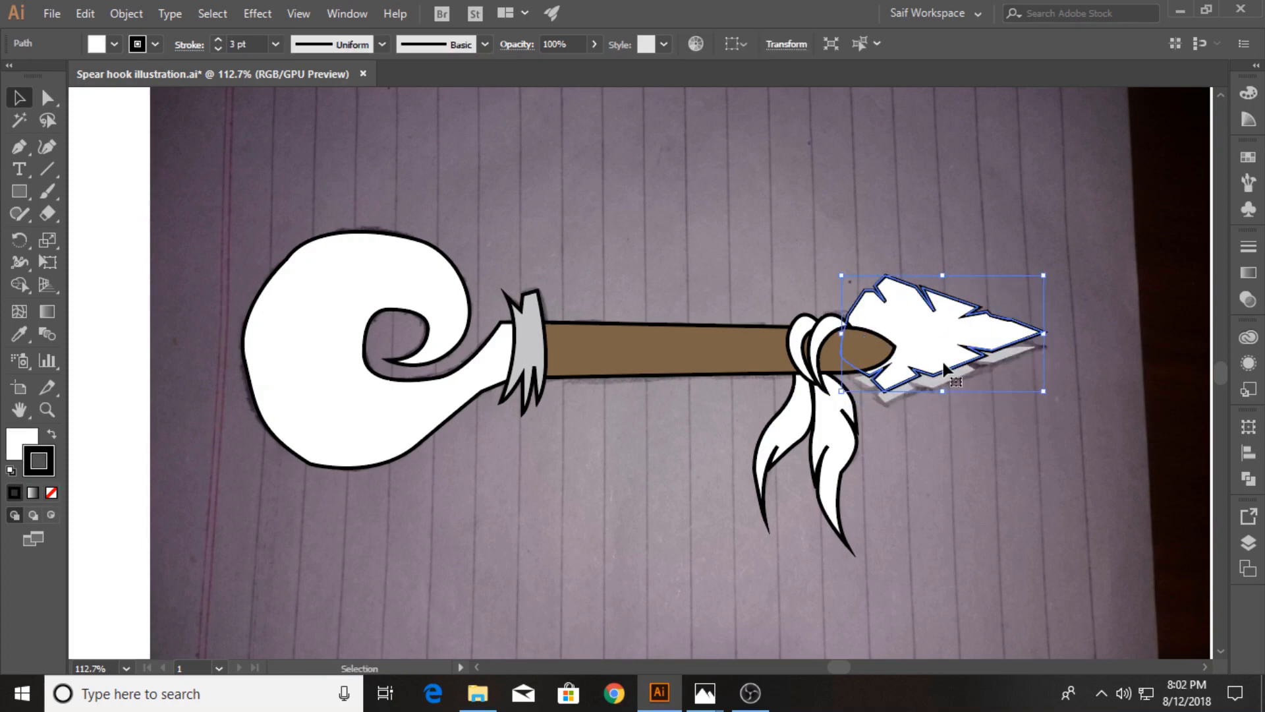
{"action": "left_click", "coordinate": [943, 378]}
{"action": "left_click_drag", "start_coordinate": [942, 336], "coordinate": [920, 339]}
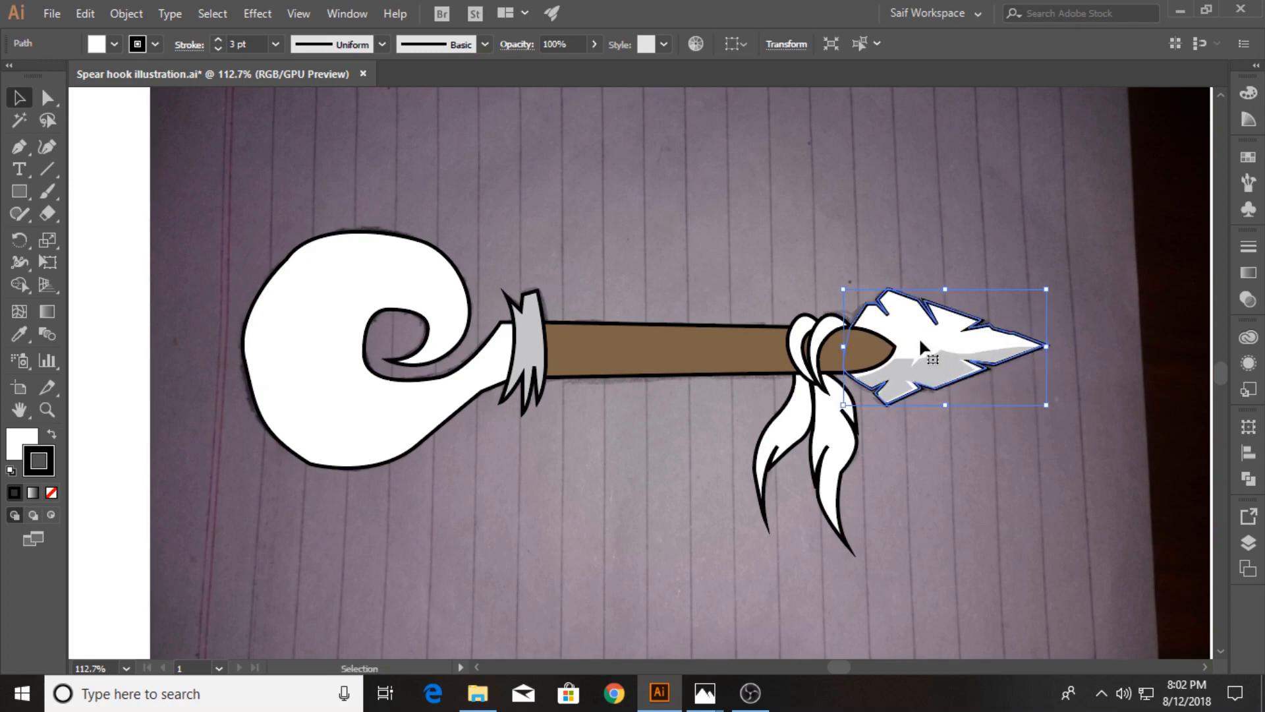
{"action": "key", "text": "Down"}
{"action": "key", "text": "Down"}
{"action": "key", "text": "Down"}
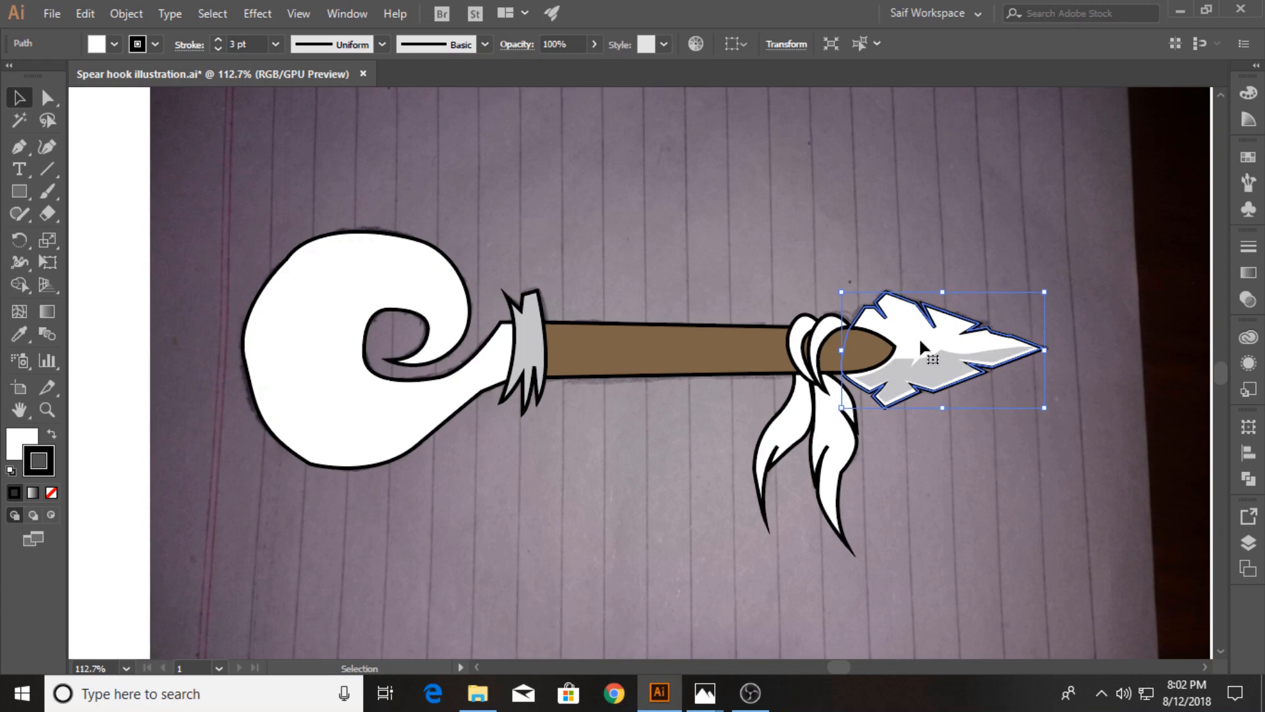
{"action": "key", "text": "Up"}
{"action": "left_click", "coordinate": [812, 224]}
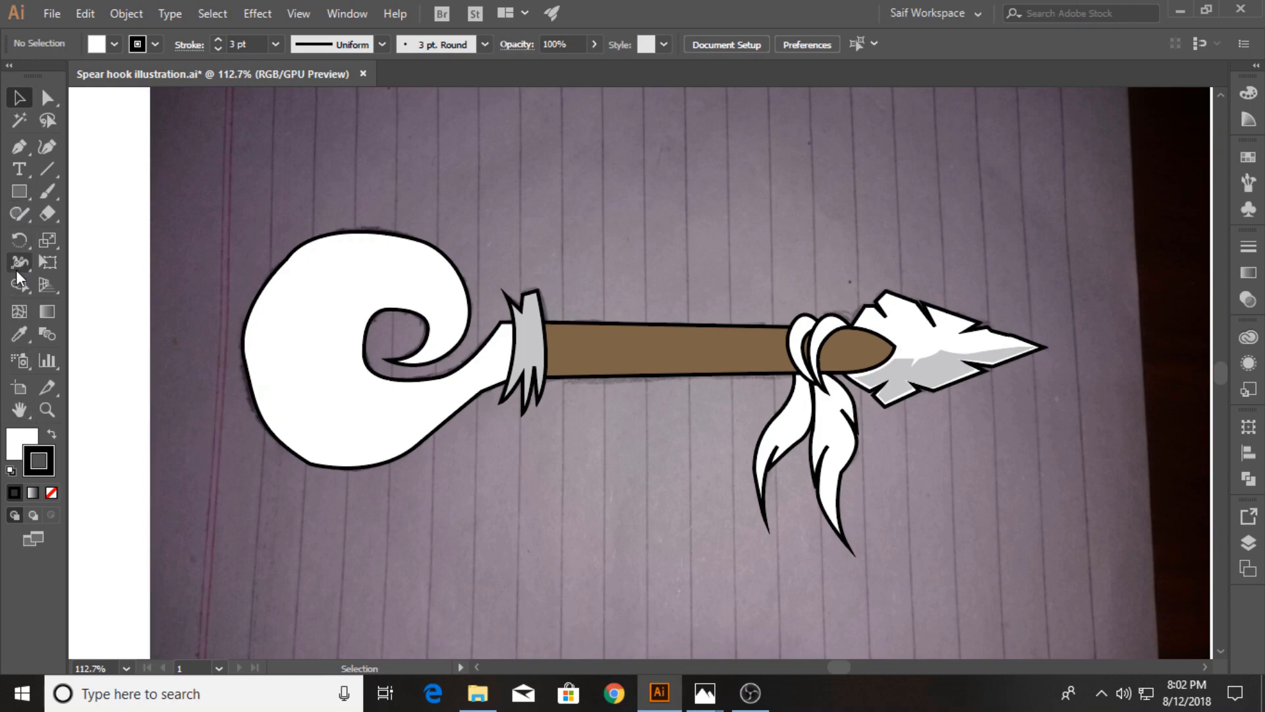
Step: Draw a jagged, curved tuft line across the white hook with the Pen tool, from its outer left edge to the inner curl
{"action": "left_click", "coordinate": [25, 156]}
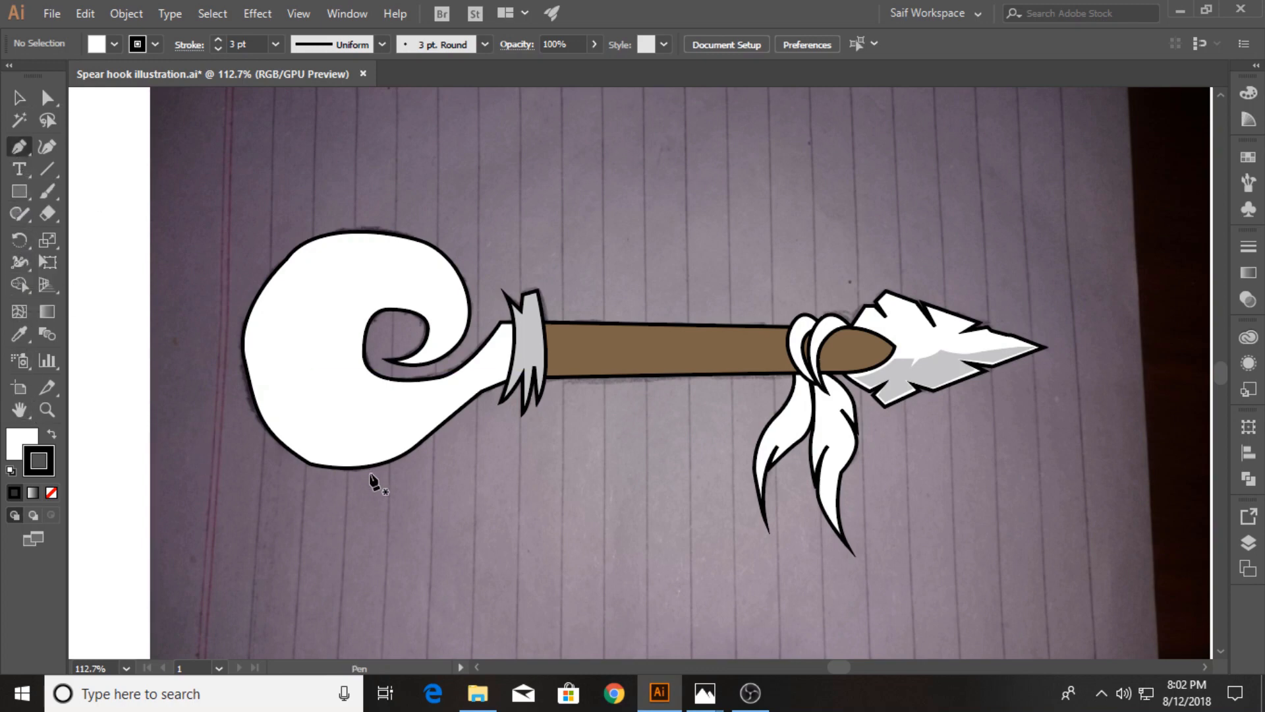
{"action": "left_click", "coordinate": [245, 348]}
{"action": "left_click_drag", "start_coordinate": [271, 317], "coordinate": [298, 293]}
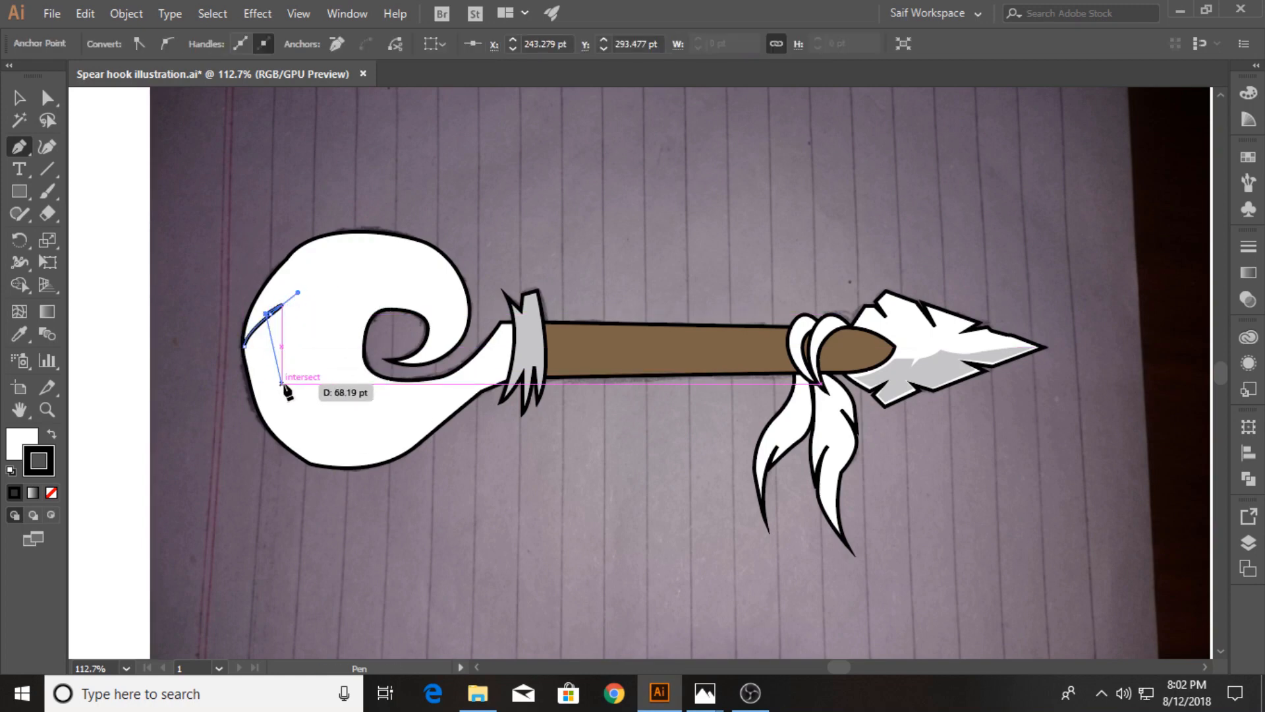
{"action": "left_click", "coordinate": [269, 315]}
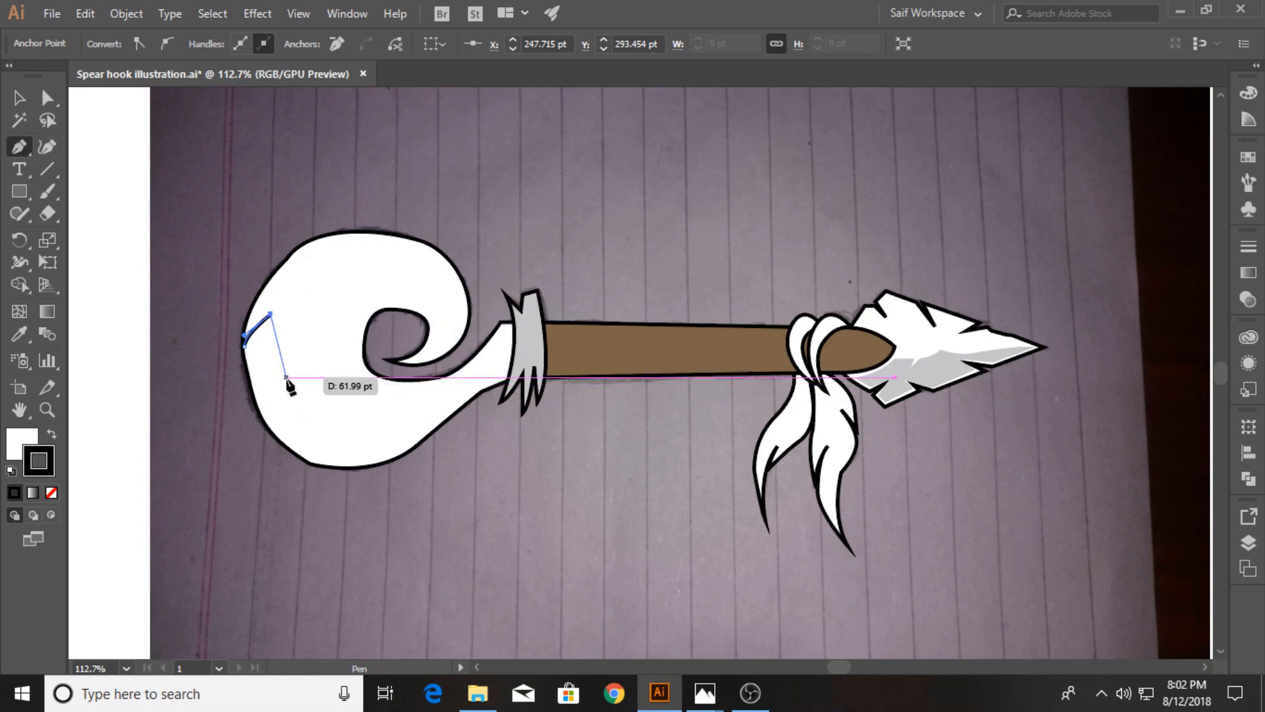
{"action": "left_click_drag", "start_coordinate": [275, 382], "coordinate": [336, 270]}
{"action": "left_click", "coordinate": [305, 302]}
{"action": "left_click_drag", "start_coordinate": [325, 344], "coordinate": [325, 351]}
{"action": "left_click", "coordinate": [319, 342]}
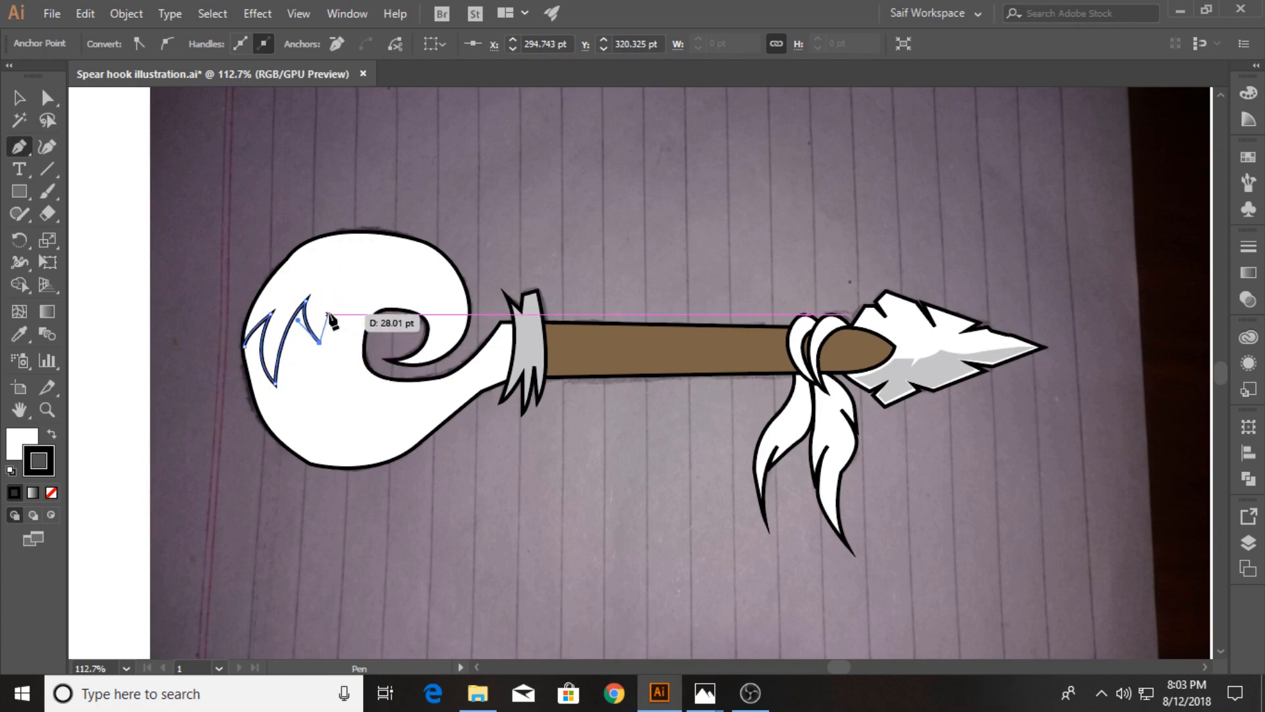
{"action": "left_click_drag", "start_coordinate": [352, 290], "coordinate": [384, 282]}
{"action": "left_click", "coordinate": [353, 290]}
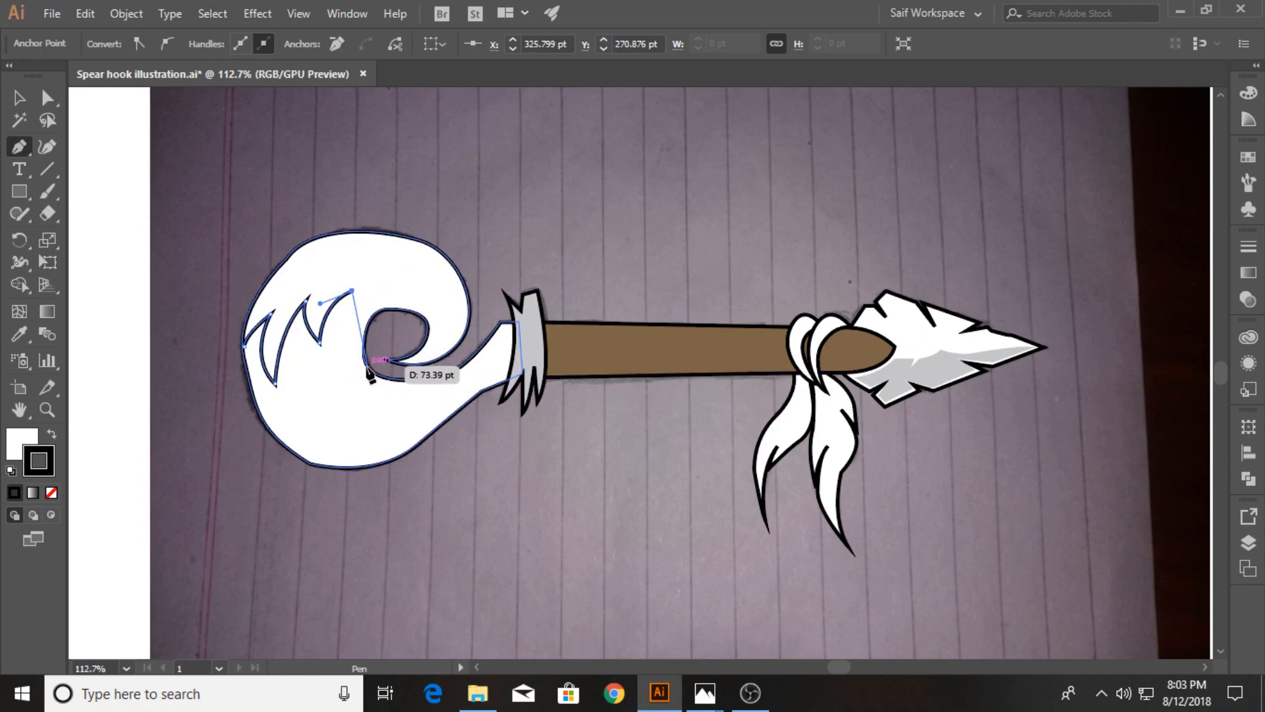
{"action": "mouse_move", "coordinate": [367, 362]}
{"action": "left_mouse_down"}
{"action": "mouse_move", "coordinate": [422, 400]}
{"action": "mouse_move", "coordinate": [396, 394]}
{"action": "mouse_move", "coordinate": [408, 393]}
{"action": "left_mouse_up"}
{"action": "key", "text": "ctrl+z"}
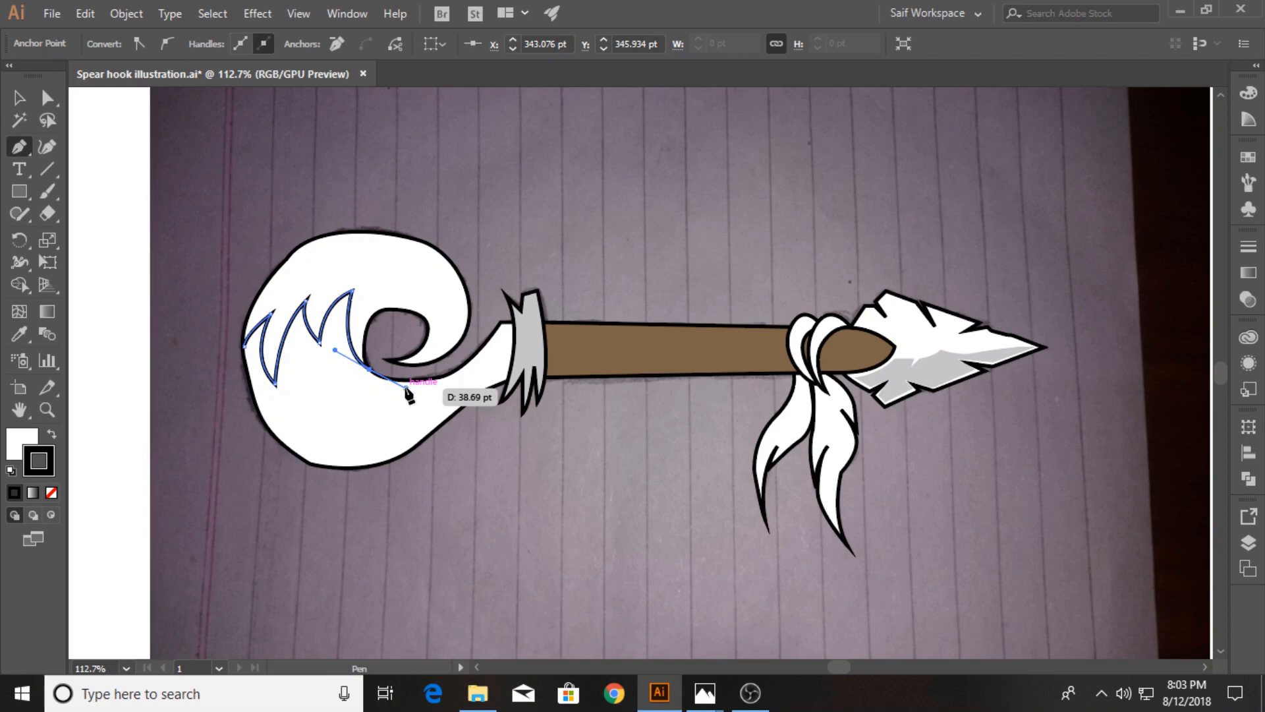
{"action": "left_click", "coordinate": [405, 388]}
{"action": "key", "text": "ctrl+z"}
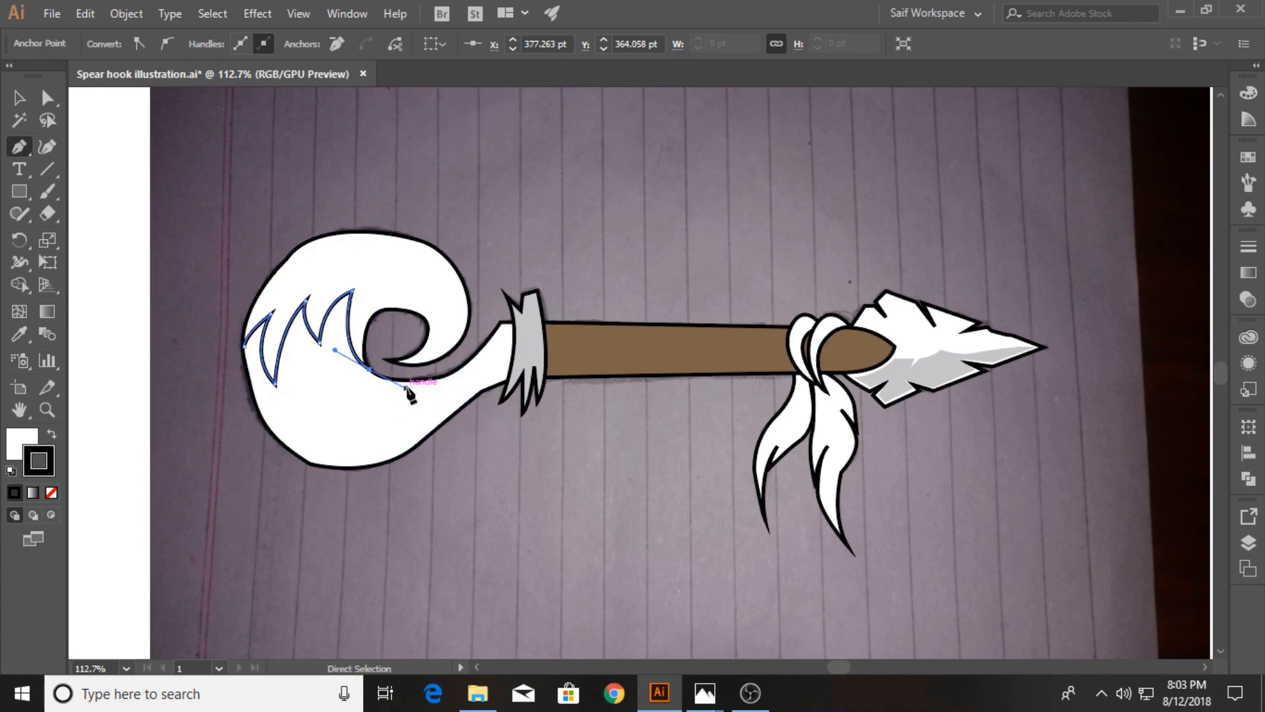
{"action": "left_click_drag", "start_coordinate": [406, 388], "coordinate": [416, 390]}
{"action": "key", "text": "ctrl+z"}
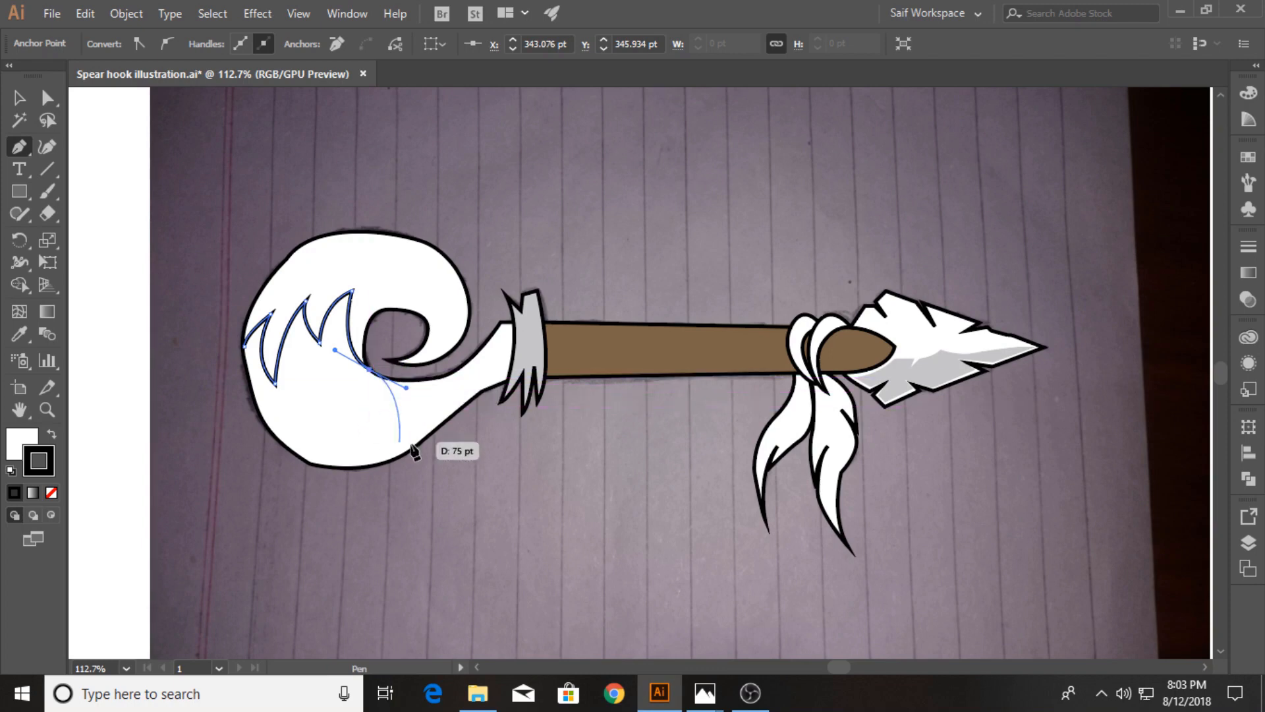
{"action": "key", "text": "v"}
{"action": "left_click", "coordinate": [279, 228]}
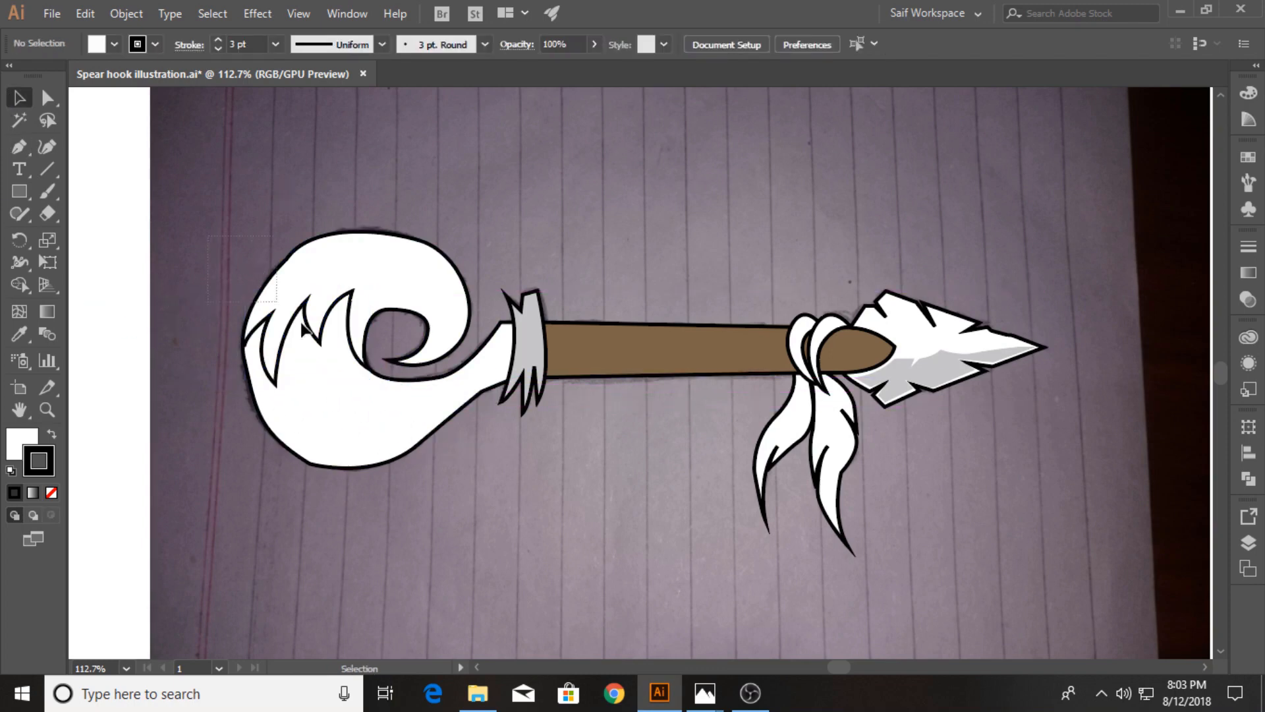
{"action": "left_click", "coordinate": [396, 449]}
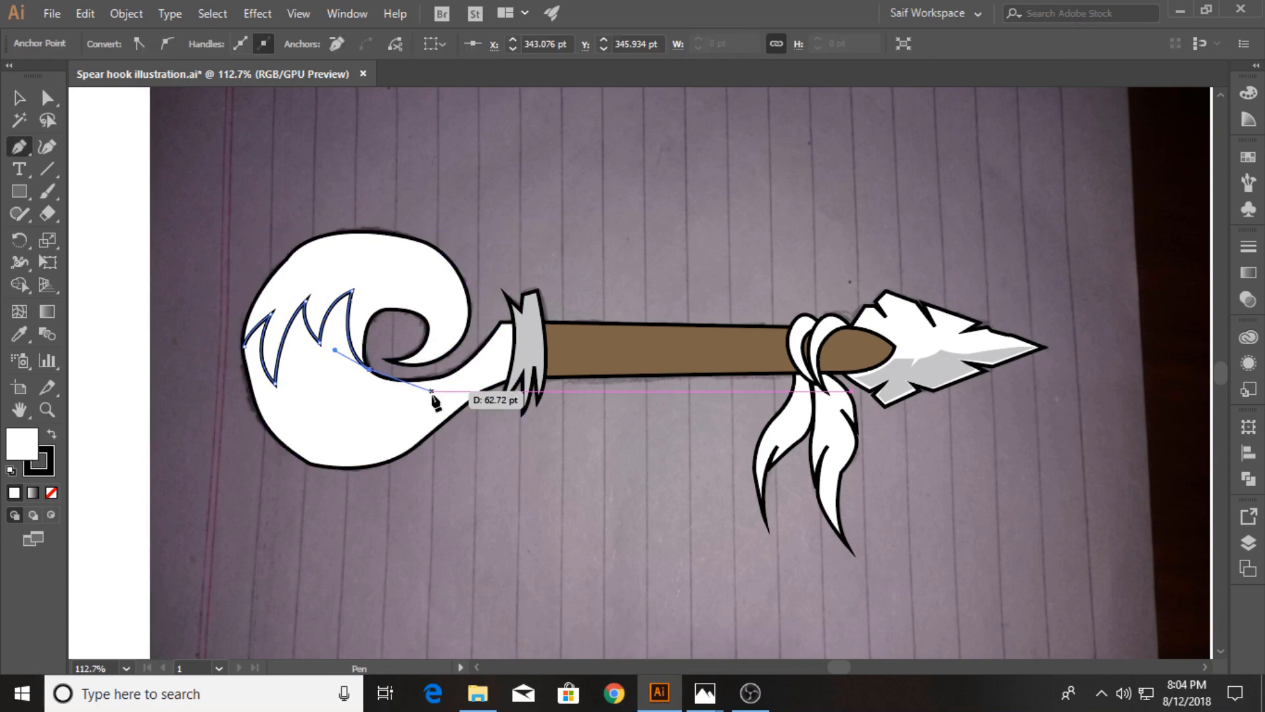
Step: Continue the tuft line with straight segments around the outside of the hook's upper curl and close the path at its starting point
{"action": "left_click", "coordinate": [436, 370]}
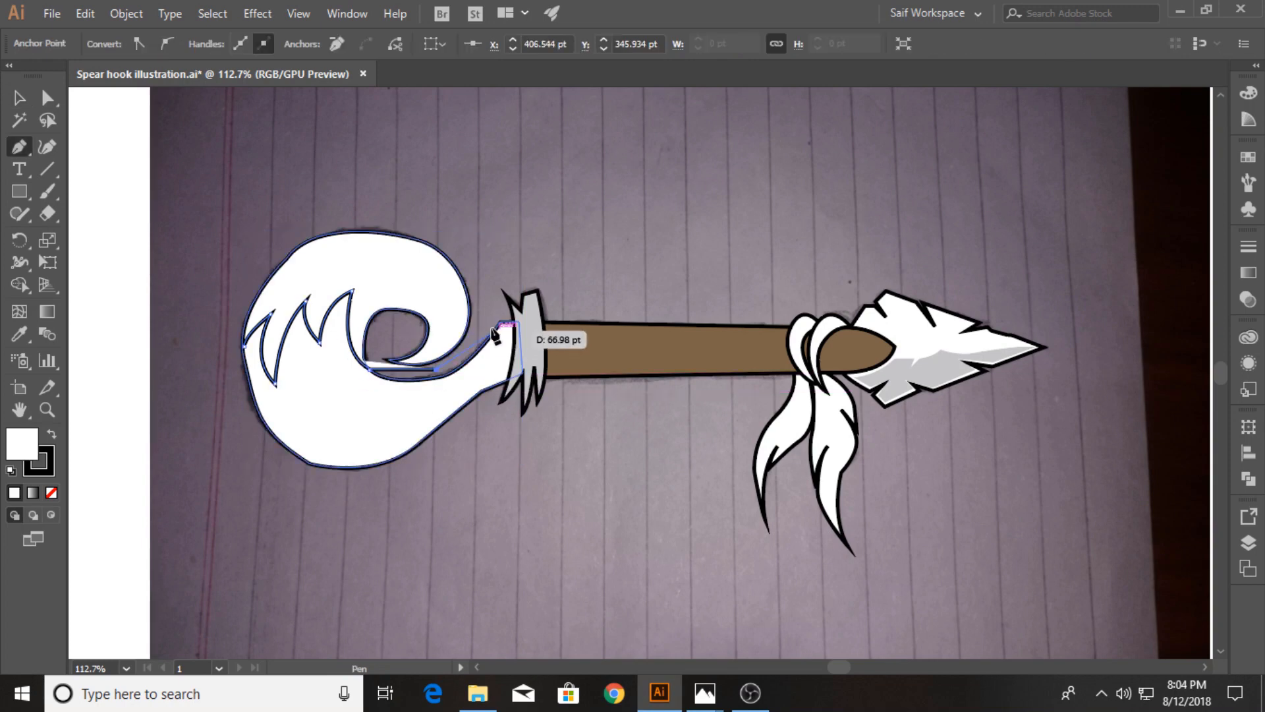
{"action": "left_click", "coordinate": [489, 317]}
{"action": "left_click", "coordinate": [438, 218]}
{"action": "left_click", "coordinate": [268, 189]}
{"action": "left_click", "coordinate": [204, 275]}
{"action": "left_click", "coordinate": [199, 348]}
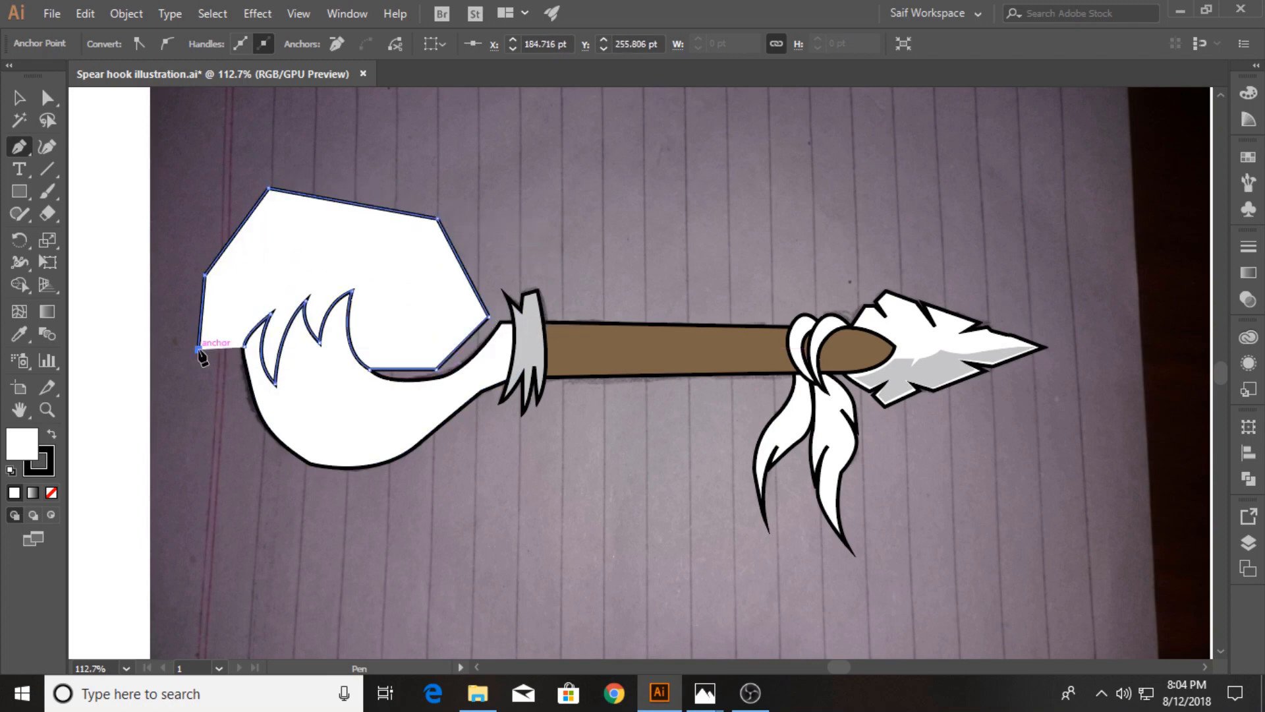
{"action": "left_click_drag", "start_coordinate": [244, 345], "coordinate": [245, 356]}
{"action": "left_click", "coordinate": [18, 100]}
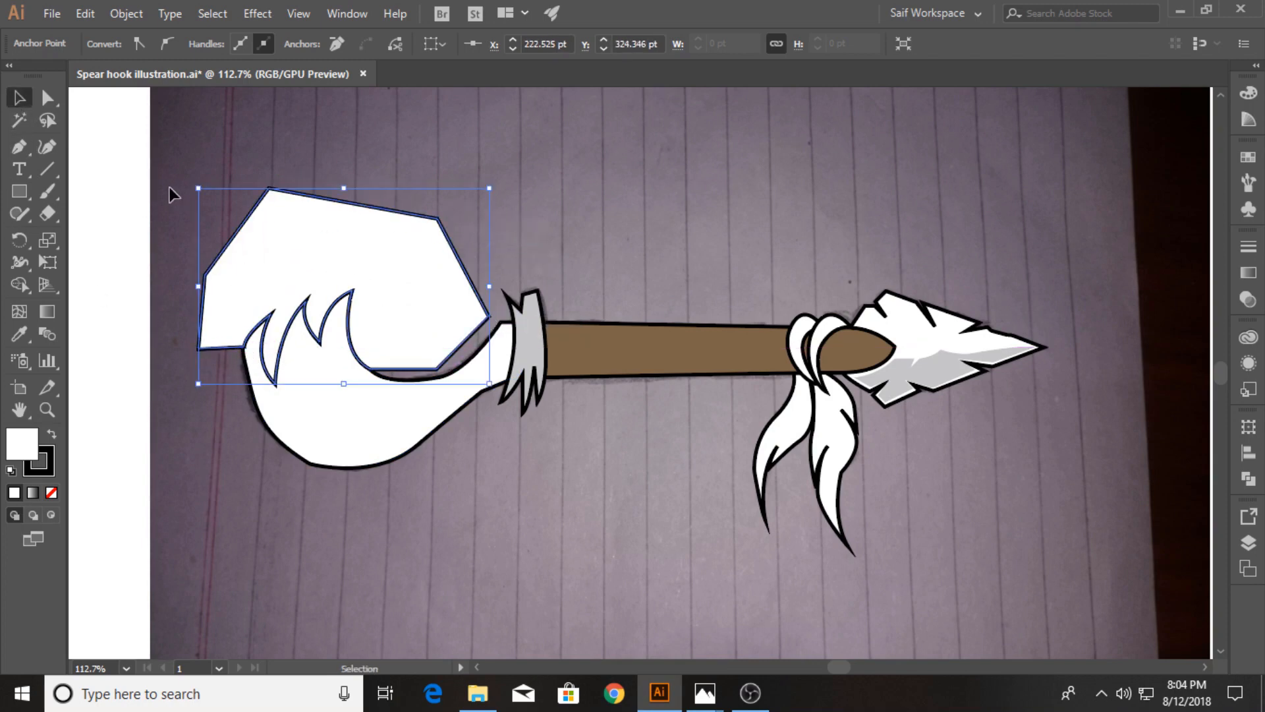
Step: Split the hook along the tuft line with the Shape Builder tool, removing the excess area outside the upper curl
{"action": "left_click_drag", "start_coordinate": [196, 267], "coordinate": [342, 495]}
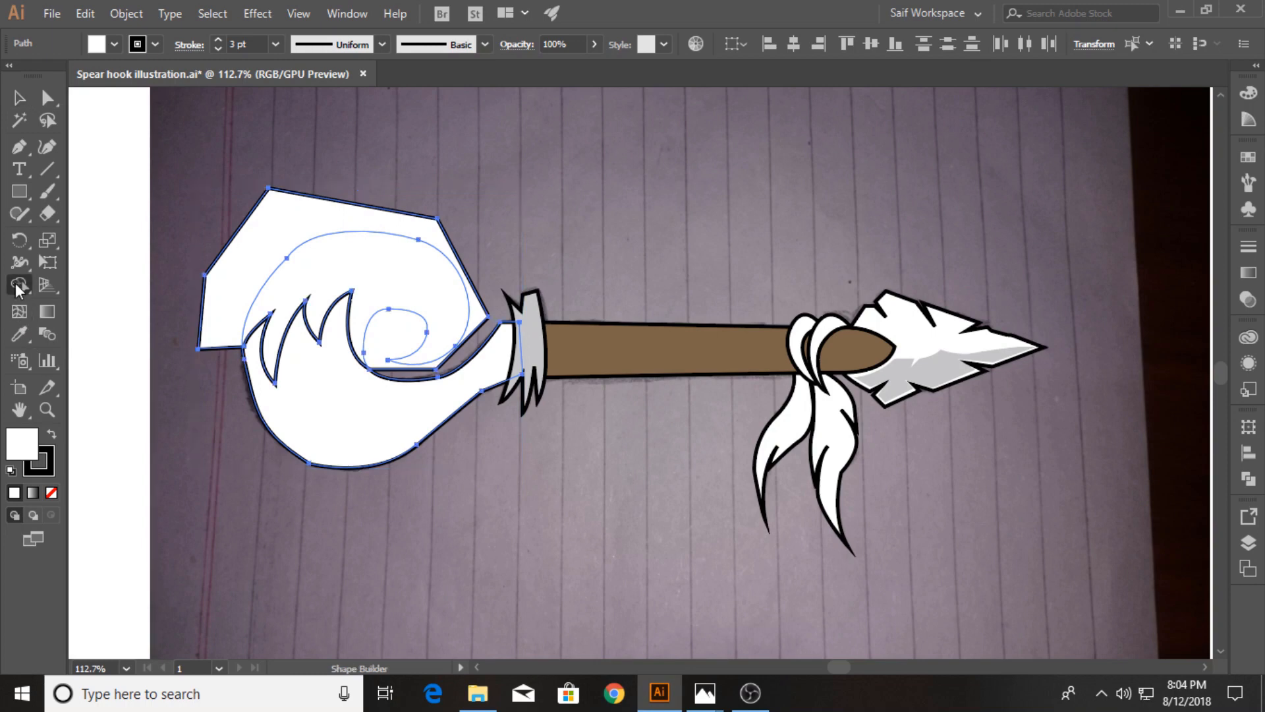
{"action": "left_click", "coordinate": [19, 284]}
{"action": "left_click", "coordinate": [263, 241], "text": "alt"}
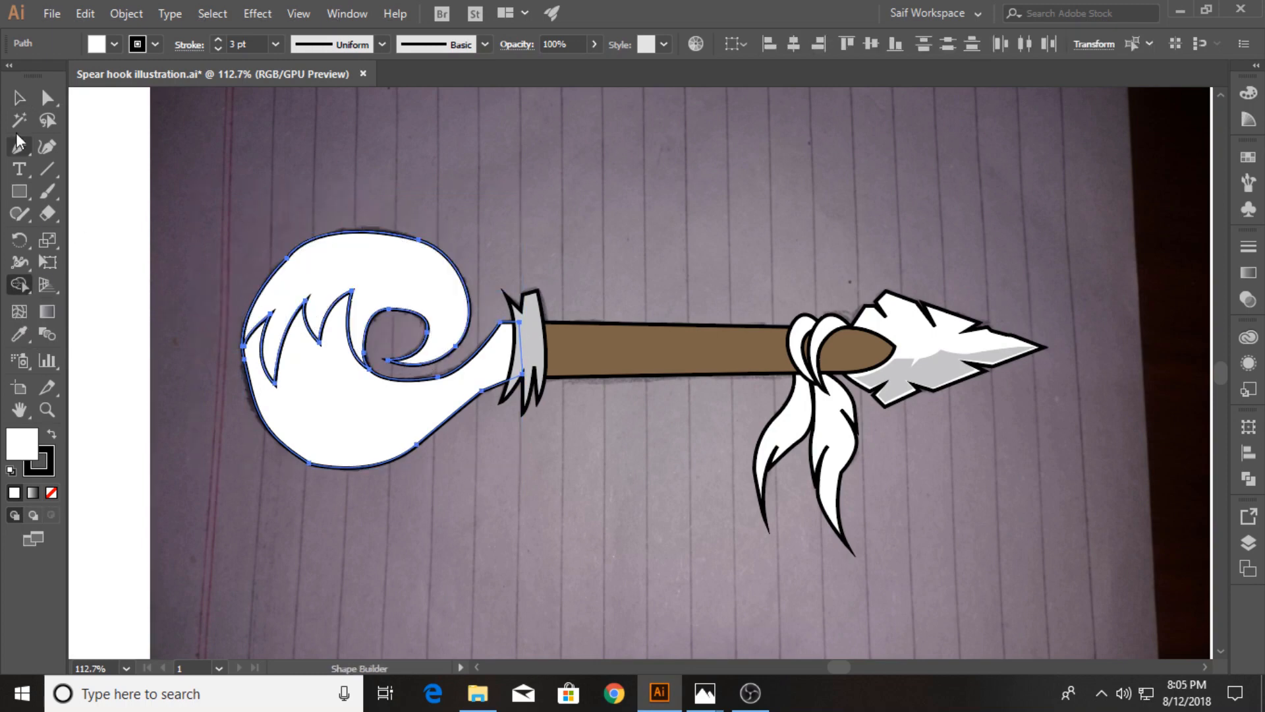
Step: Fill the lower part of the hook orange by sampling the orange swatch beside the artboard with the Eyedropper
{"action": "left_click", "coordinate": [20, 98]}
{"action": "left_click", "coordinate": [415, 451]}
{"action": "left_click", "coordinate": [47, 409]}
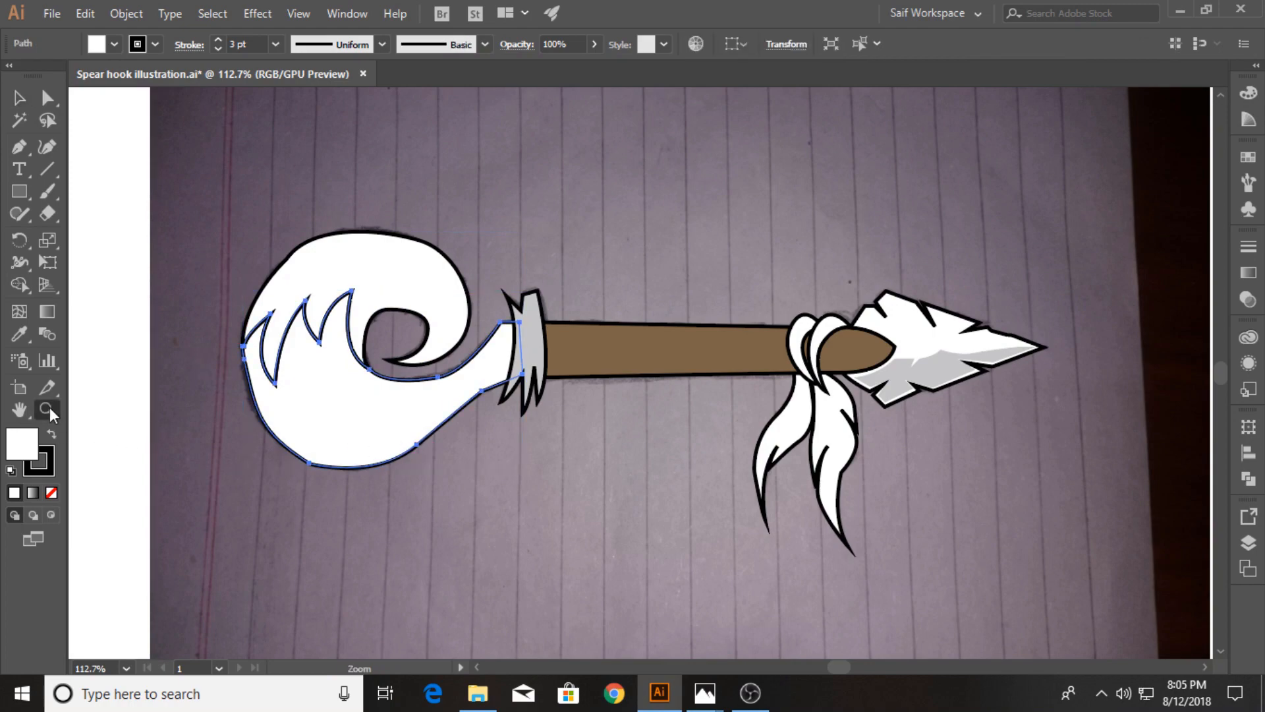
{"action": "left_click_drag", "start_coordinate": [243, 320], "coordinate": [258, 290]}
{"action": "left_click", "coordinate": [259, 290]}
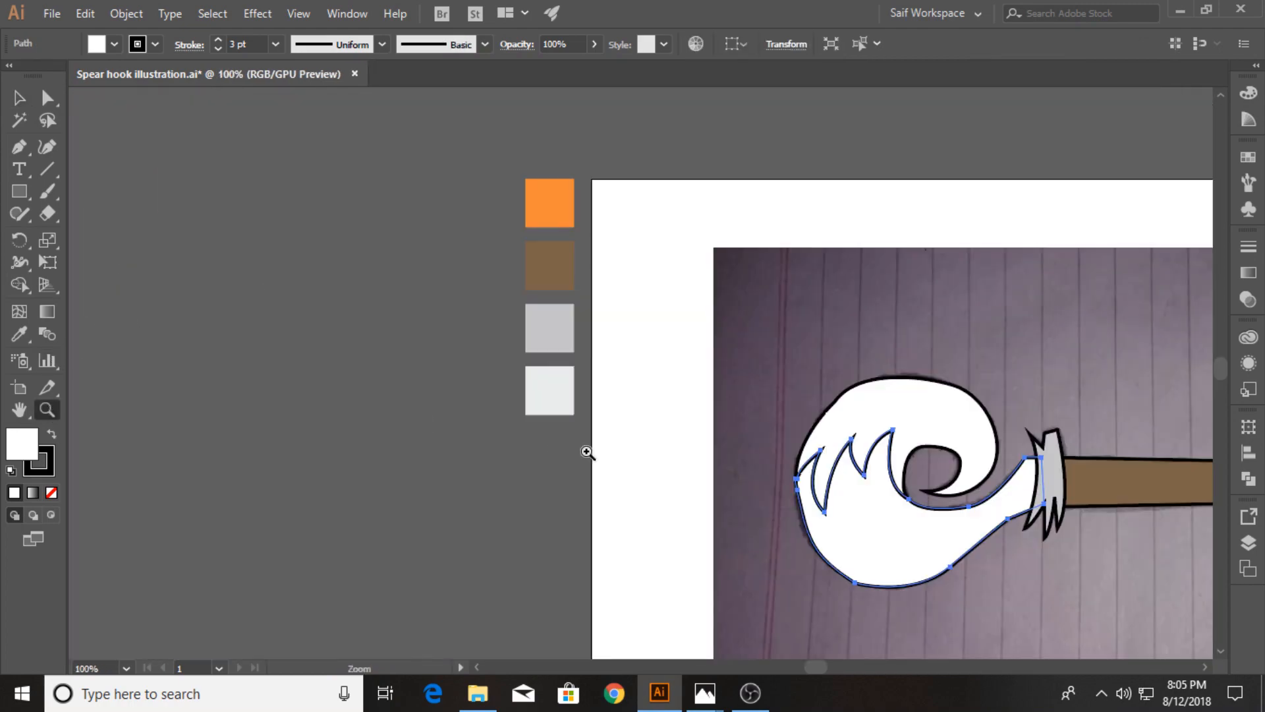
{"action": "left_click_drag", "start_coordinate": [678, 478], "coordinate": [329, 406]}
{"action": "left_click", "coordinate": [19, 334]}
{"action": "left_click", "coordinate": [214, 128]}
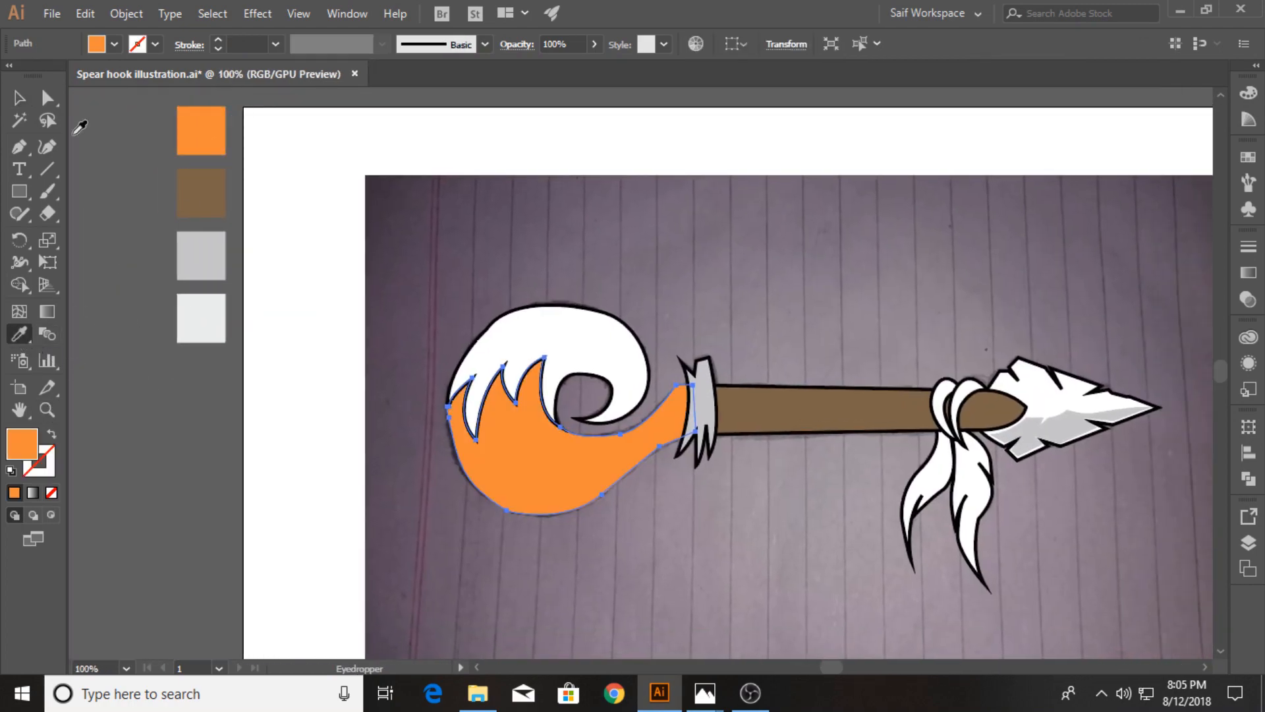
Step: Give the orange part of the hook a black 3 pt stroke
{"action": "left_click", "coordinate": [19, 98]}
{"action": "left_click", "coordinate": [461, 297]}
{"action": "left_click", "coordinate": [47, 409]}
{"action": "mouse_move", "coordinate": [464, 421]}
{"action": "left_mouse_down"}
{"action": "mouse_move", "coordinate": [548, 433]}
{"action": "mouse_move", "coordinate": [466, 381]}
{"action": "left_mouse_up"}
{"action": "key", "text": "v"}
{"action": "left_click", "coordinate": [494, 472]}
{"action": "left_click", "coordinate": [275, 44]}
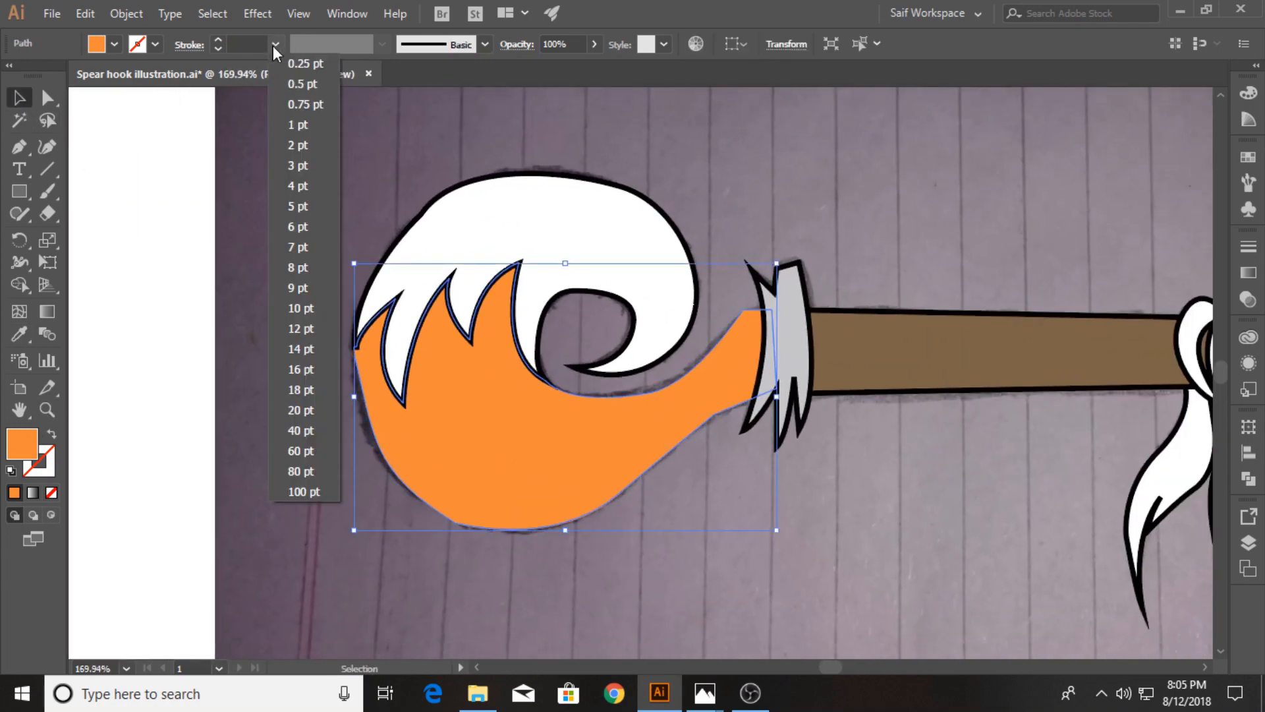
{"action": "left_click", "coordinate": [300, 165]}
Step: Smooth the orange shape's outer left edge with the Curvature tool so it bulges slightly outward along the sketch
{"action": "left_click", "coordinate": [44, 150]}
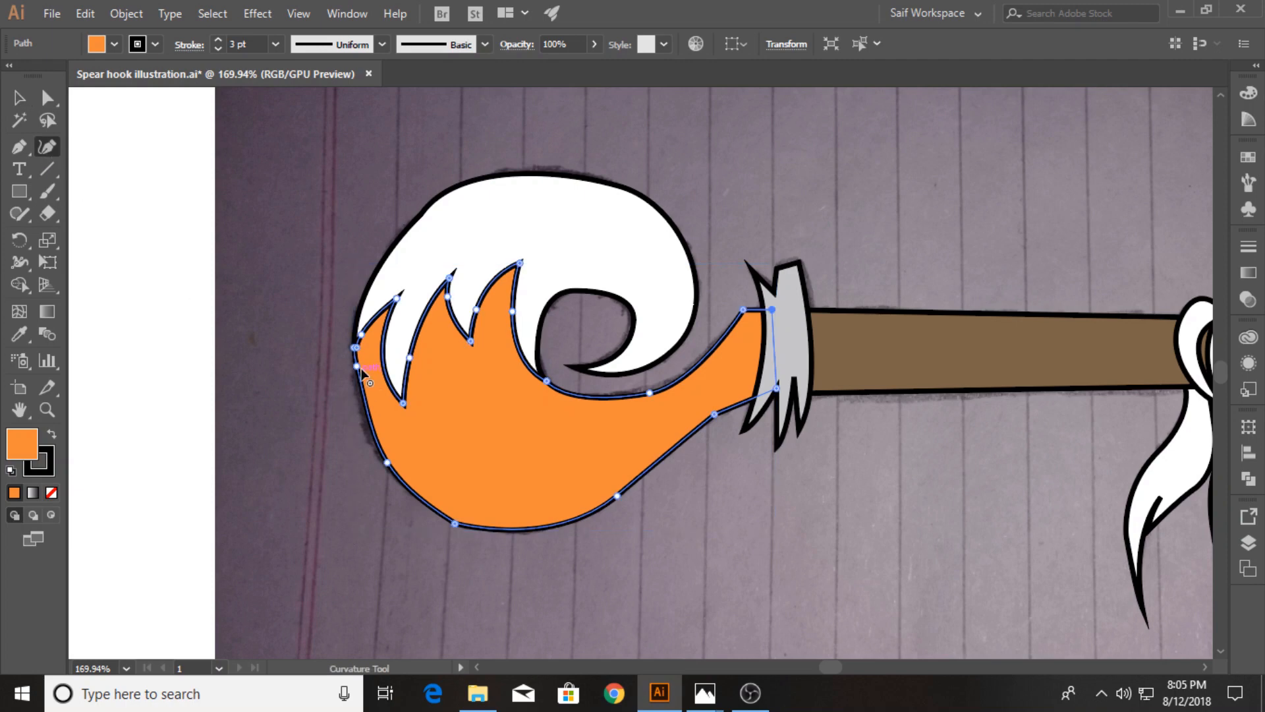
{"action": "left_click_drag", "start_coordinate": [358, 373], "coordinate": [354, 406]}
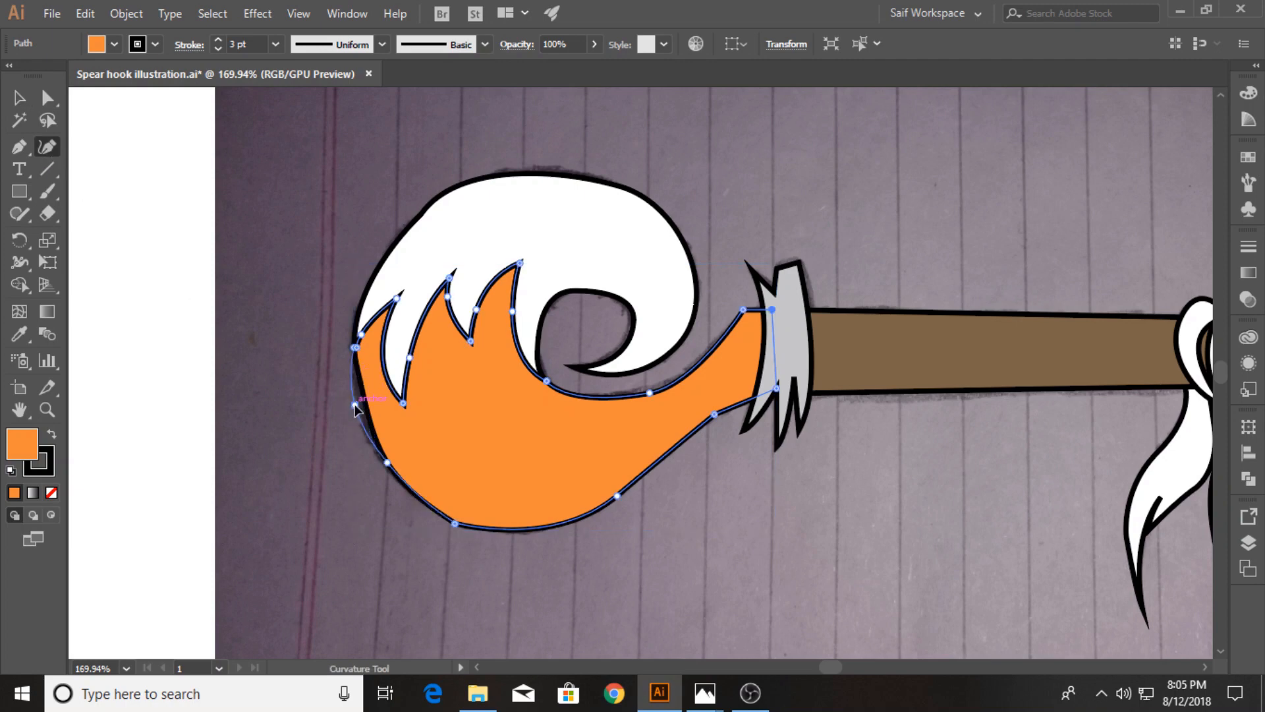
{"action": "left_click", "coordinate": [391, 471]}
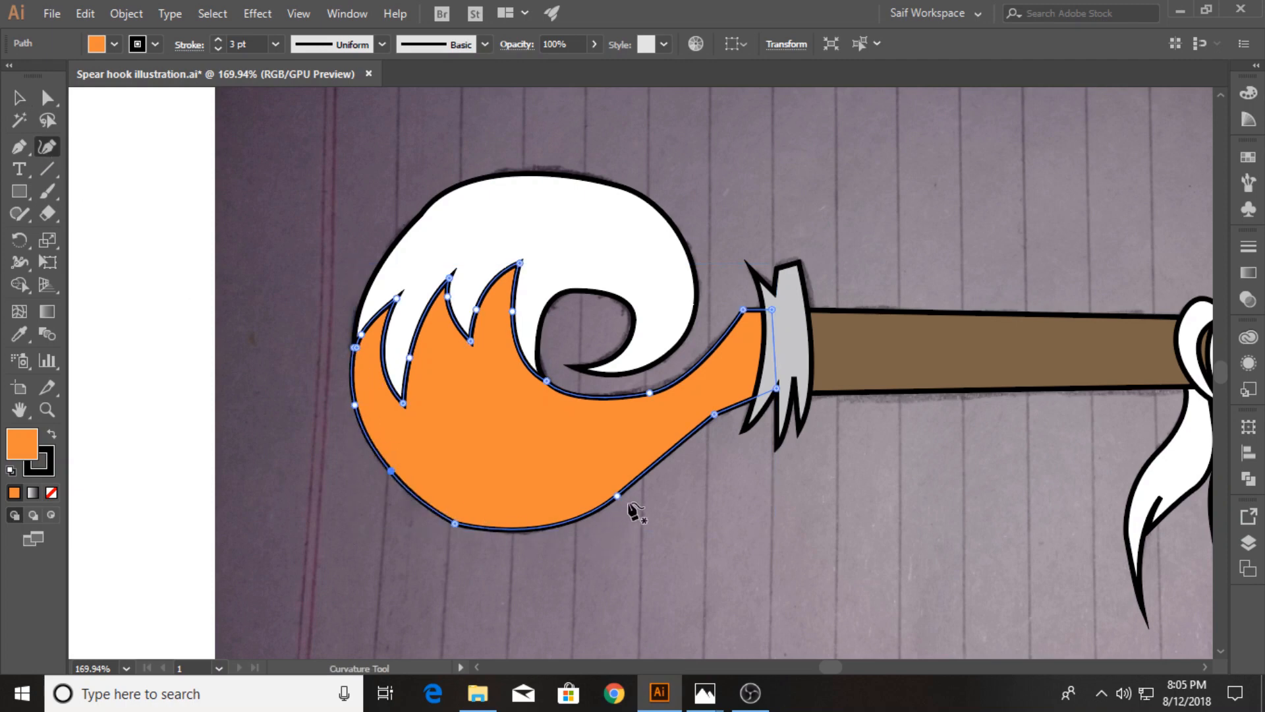
{"action": "key", "text": "p"}
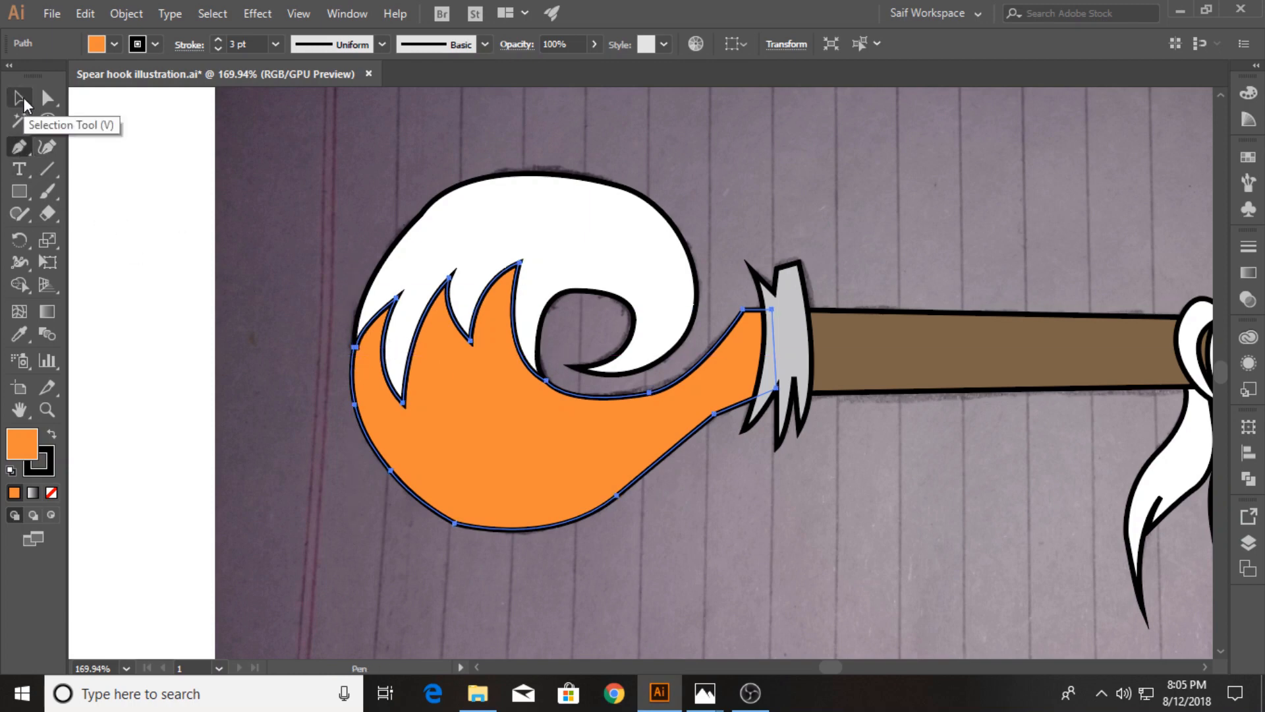
Step: Try to delete the stray anchor point where the orange shape's first tuft meets its left edge, and undo the deletion
{"action": "left_click", "coordinate": [48, 410]}
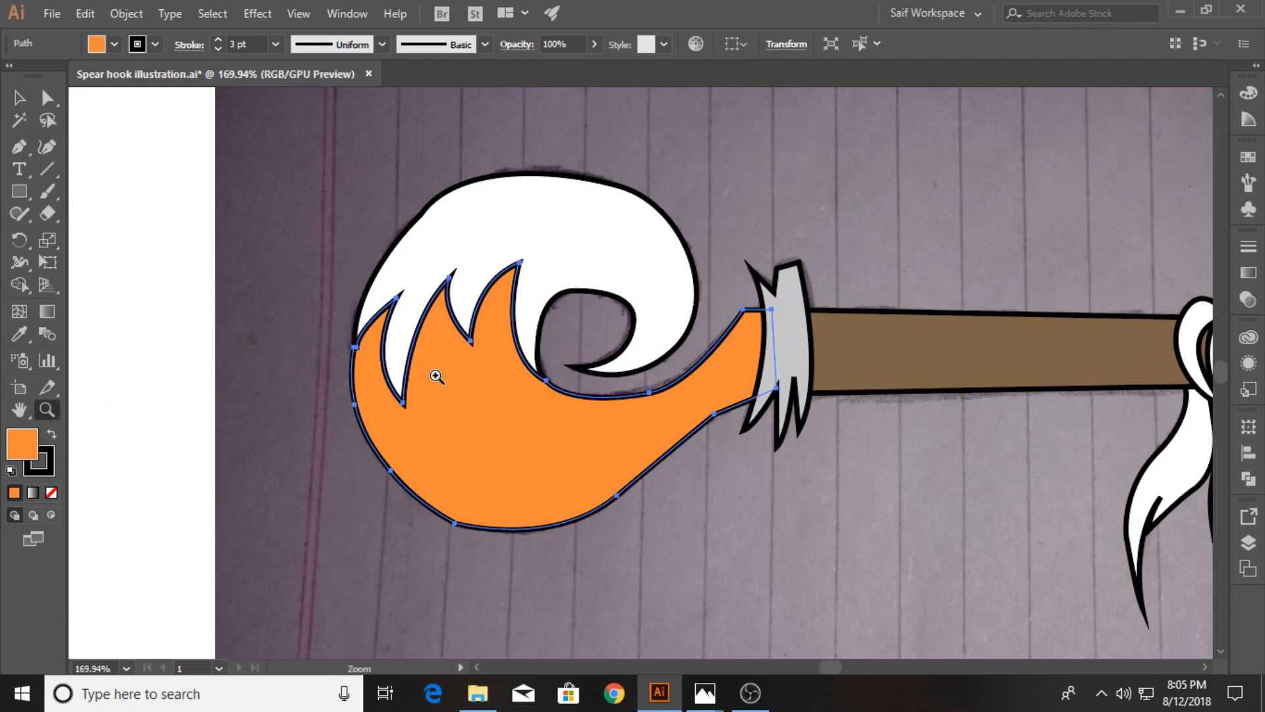
{"action": "left_click_drag", "start_coordinate": [355, 348], "coordinate": [780, 304]}
{"action": "left_click", "coordinate": [19, 148]}
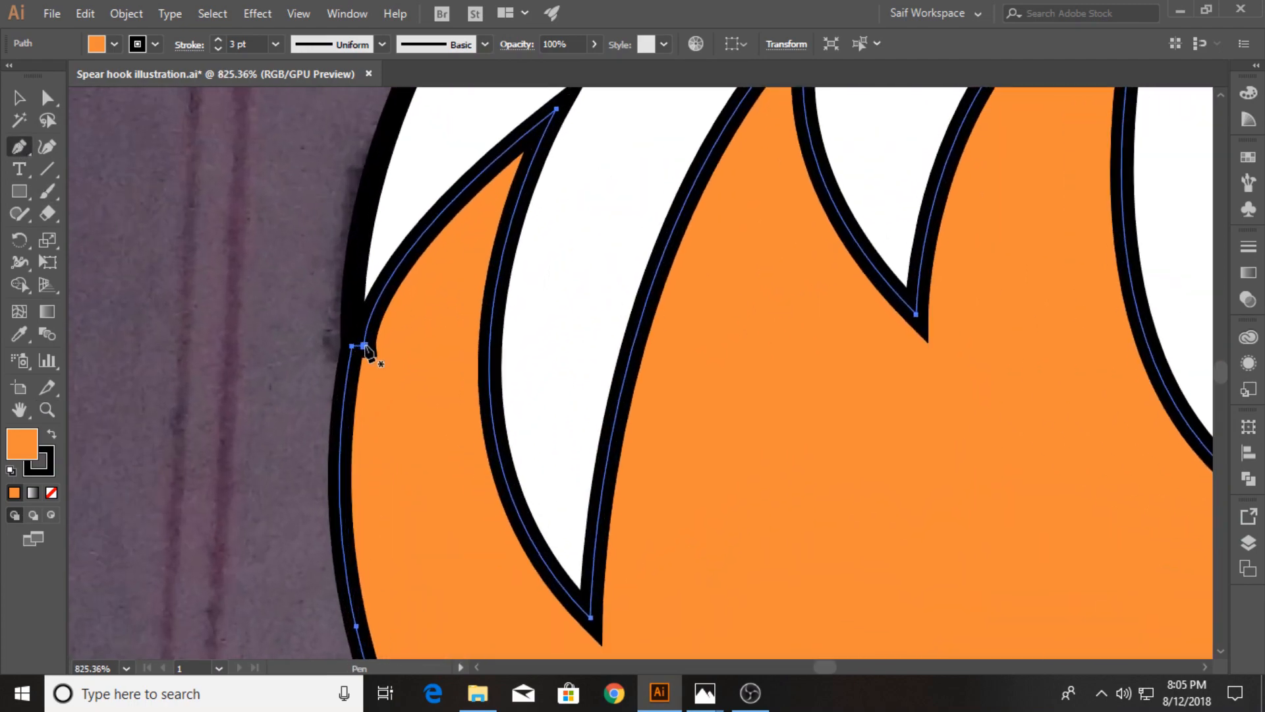
{"action": "key", "text": "v"}
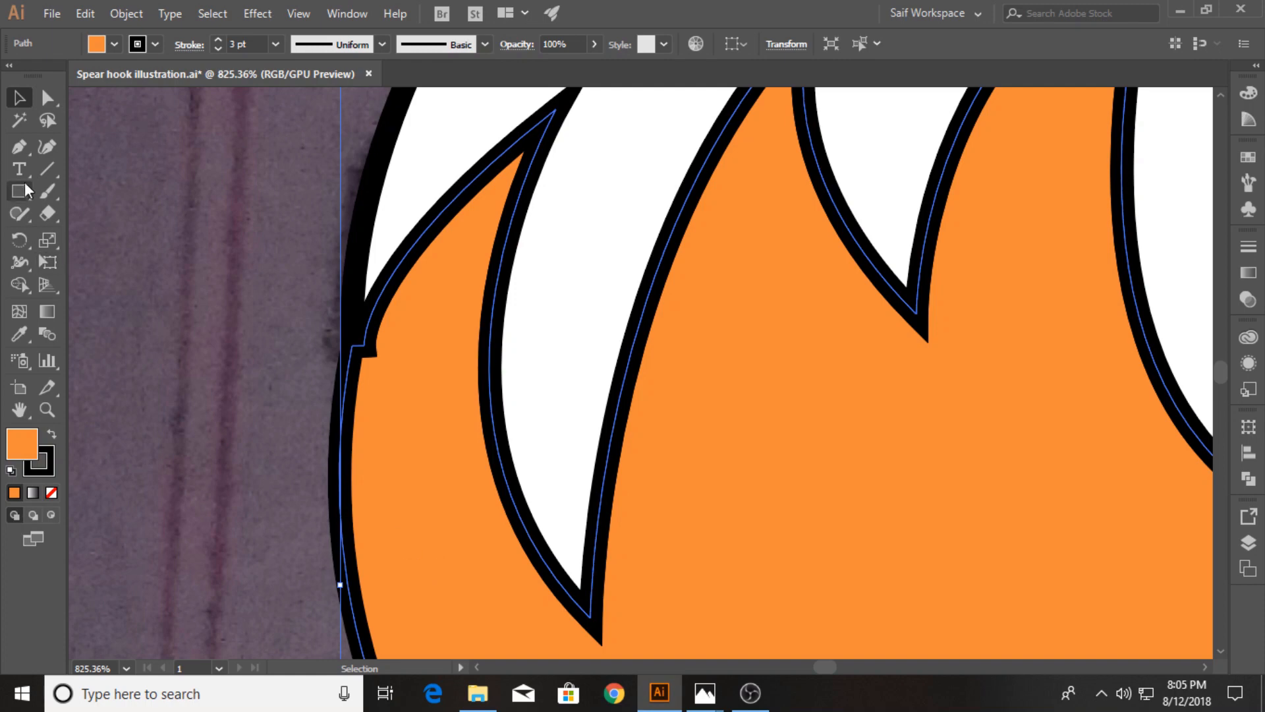
{"action": "key", "text": "p"}
{"action": "left_click_drag", "start_coordinate": [353, 346], "coordinate": [379, 355]}
{"action": "key", "text": "a"}
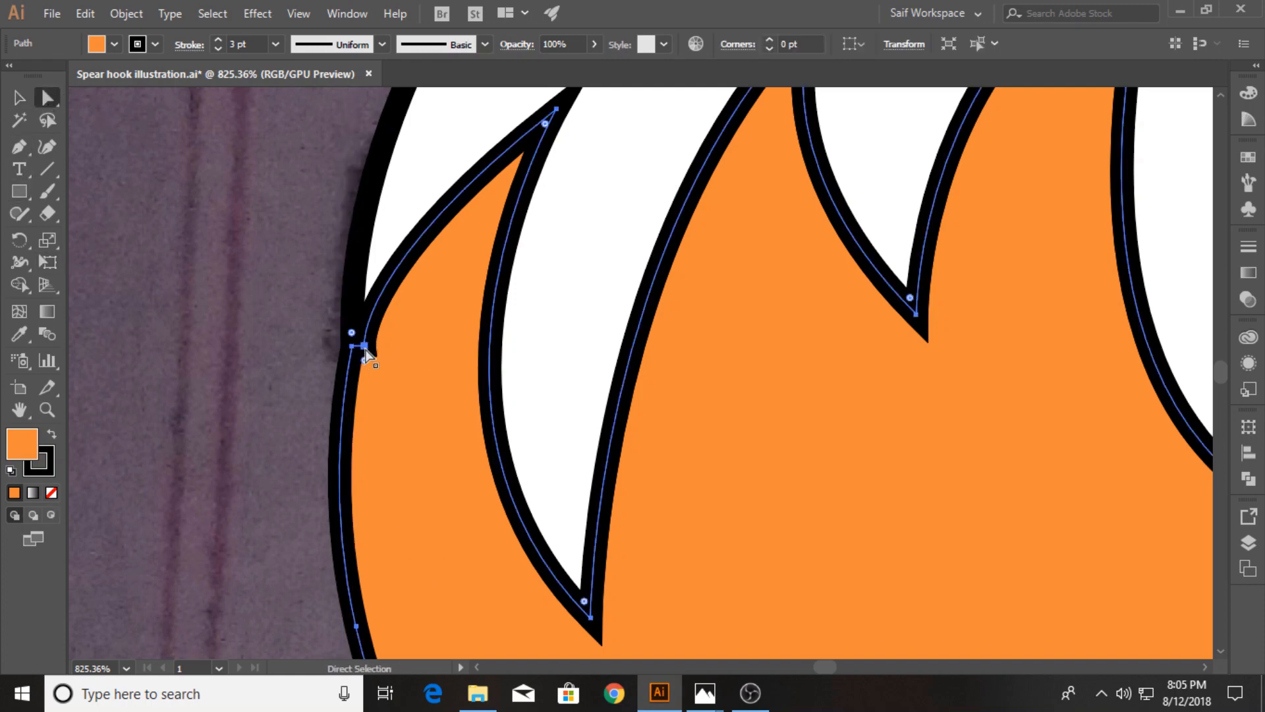
{"action": "key", "text": "Delete"}
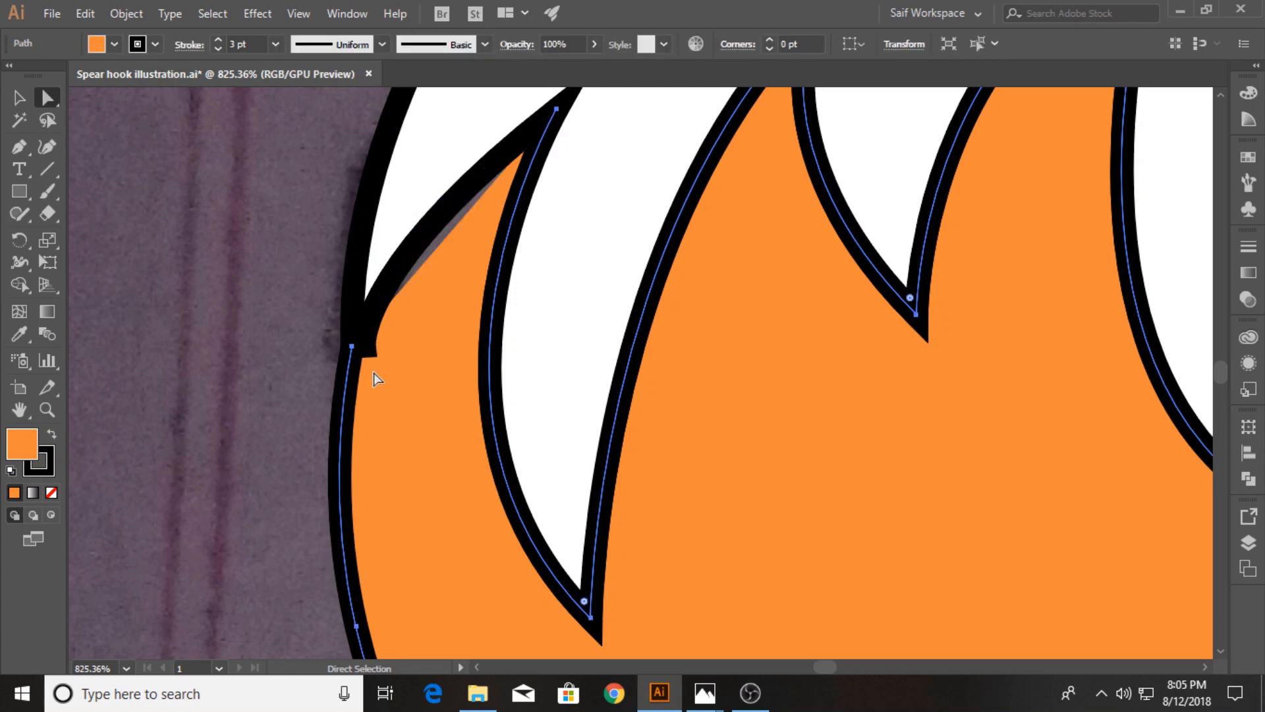
{"action": "key", "text": "ctrl+z"}
Step: Nudge the anchor point at the base of the orange shape's first tuft 1 pt left and 1 pt up
{"action": "left_click", "coordinate": [19, 147]}
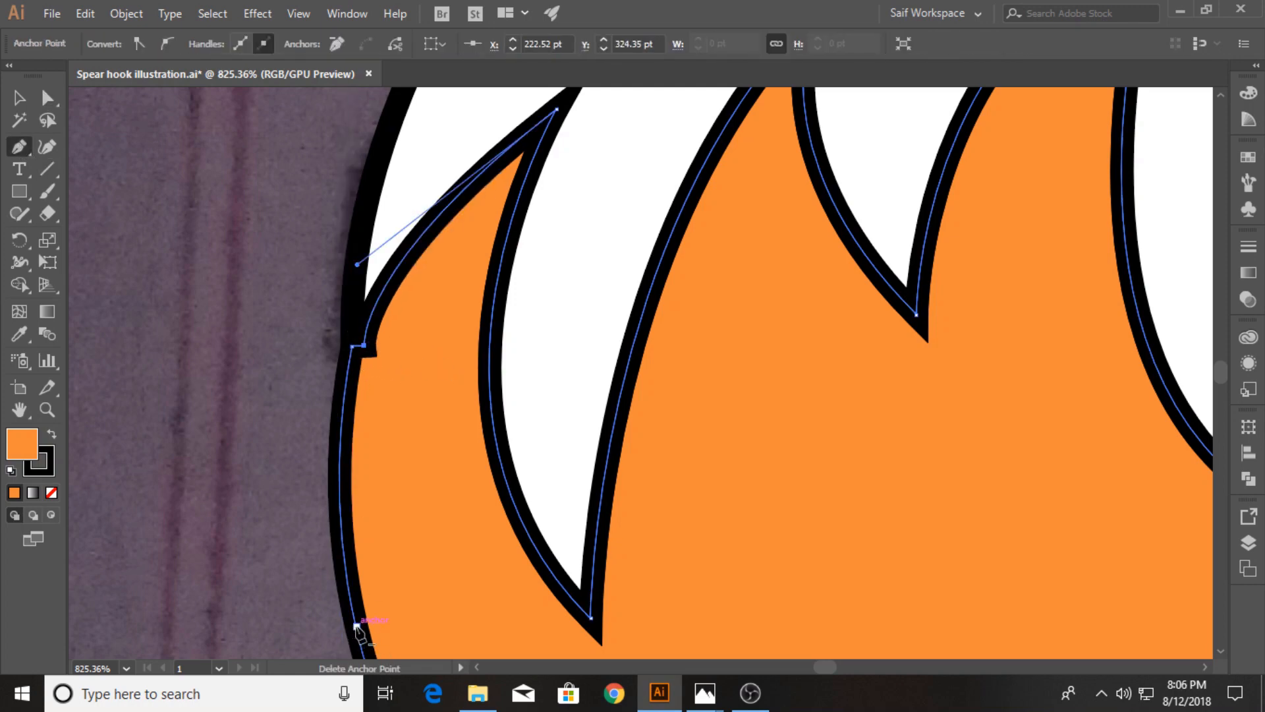
{"action": "left_click", "coordinate": [47, 98]}
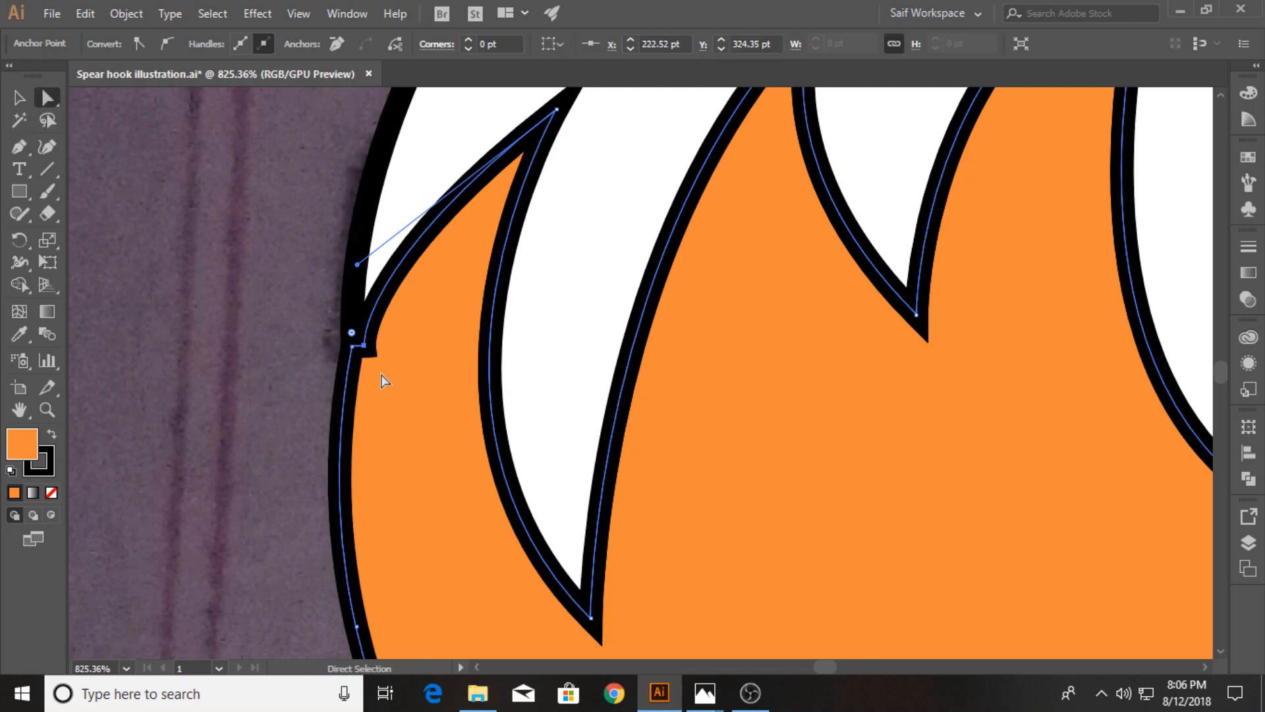
{"action": "key", "text": "Left"}
{"action": "key", "text": "Up"}
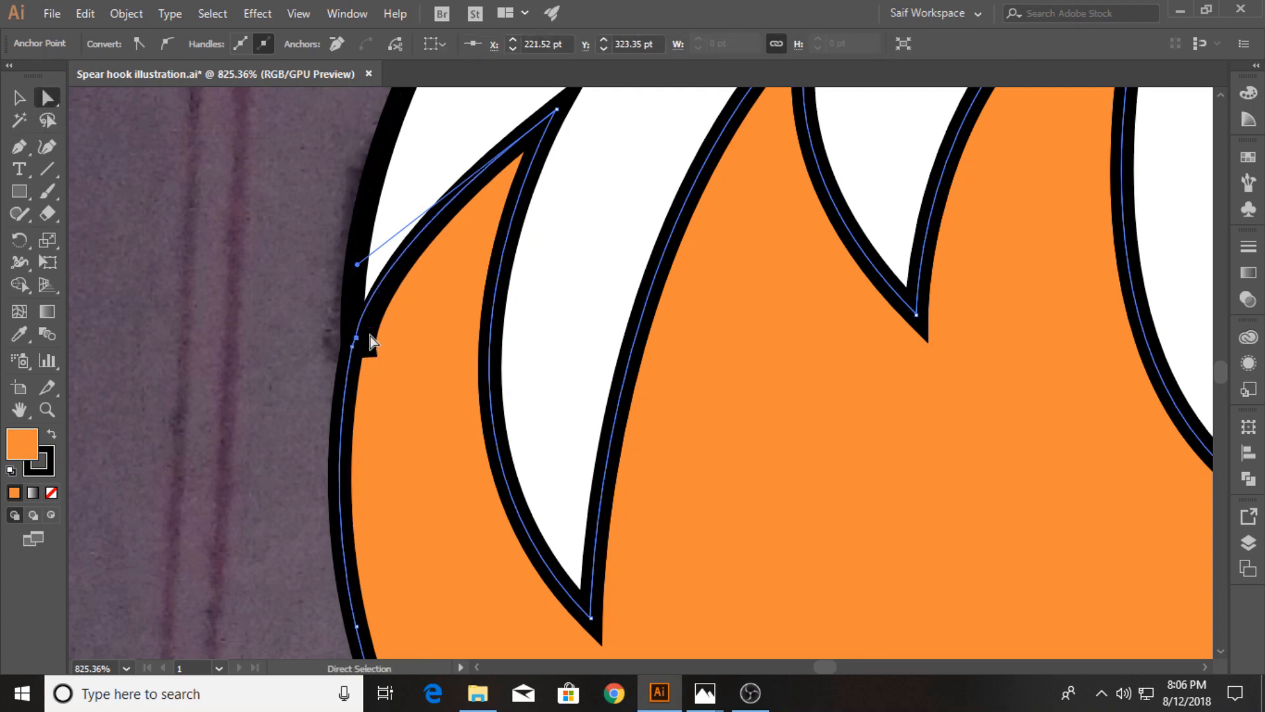
Step: Deselect the orange shape and examine its outline on the hook and the whole spear
{"action": "left_click", "coordinate": [49, 412]}
{"action": "left_click_drag", "start_coordinate": [754, 458], "coordinate": [525, 438]}
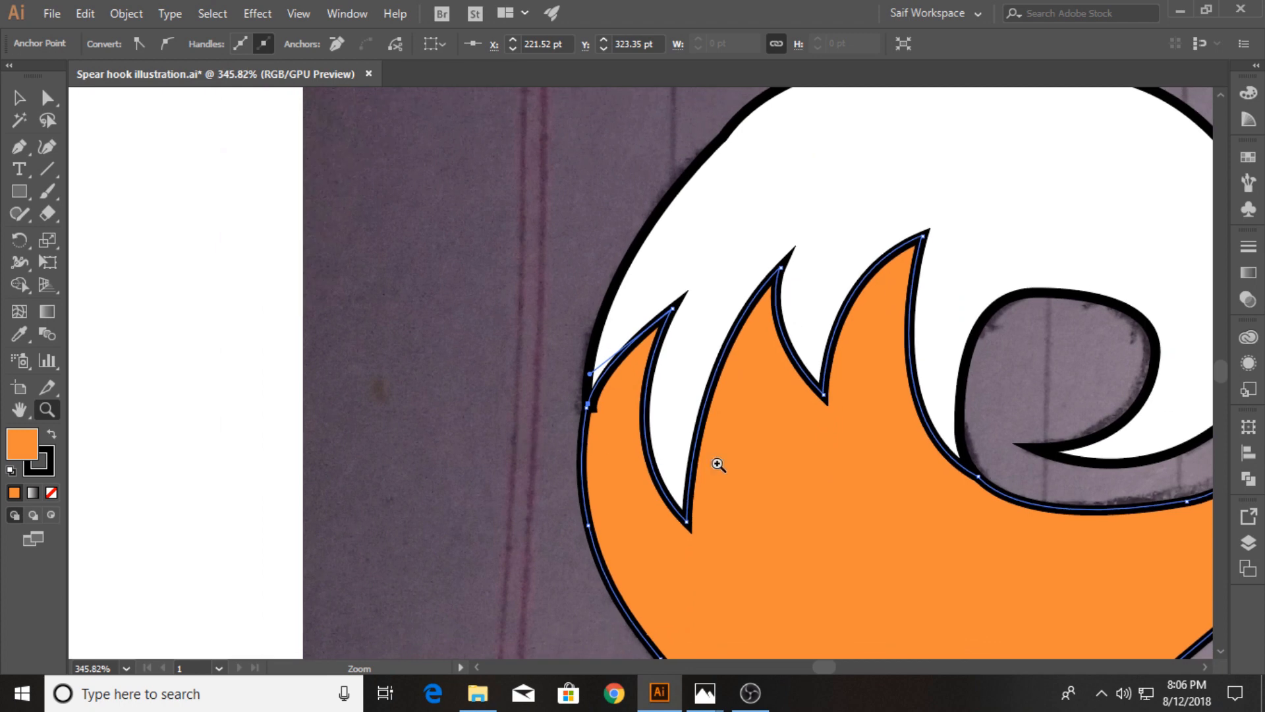
{"action": "left_click_drag", "start_coordinate": [819, 493], "coordinate": [655, 477]}
{"action": "left_click_drag", "start_coordinate": [747, 489], "coordinate": [273, 384]}
{"action": "key", "text": "v"}
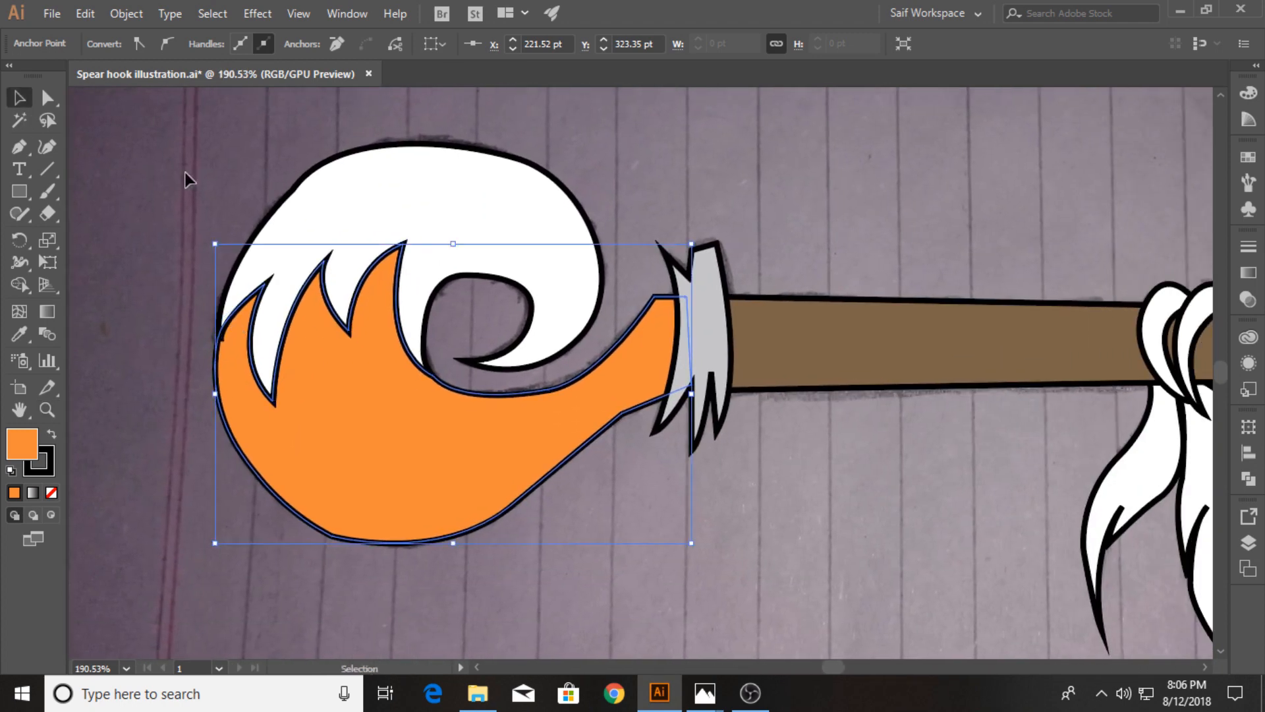
{"action": "left_click", "coordinate": [319, 209]}
{"action": "left_click", "coordinate": [186, 195]}
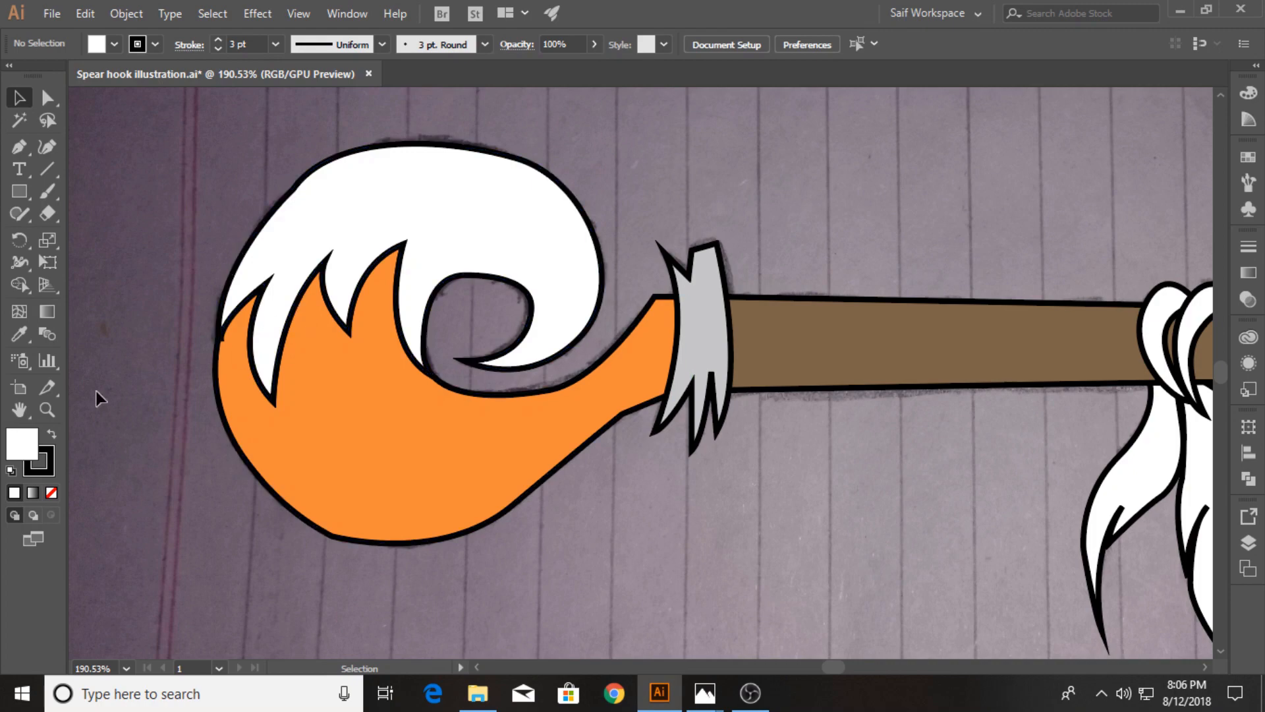
{"action": "left_click", "coordinate": [45, 415]}
{"action": "left_click_drag", "start_coordinate": [794, 412], "coordinate": [716, 419]}
{"action": "left_click_drag", "start_coordinate": [799, 408], "coordinate": [438, 408]}
{"action": "left_click_drag", "start_coordinate": [358, 404], "coordinate": [468, 400]}
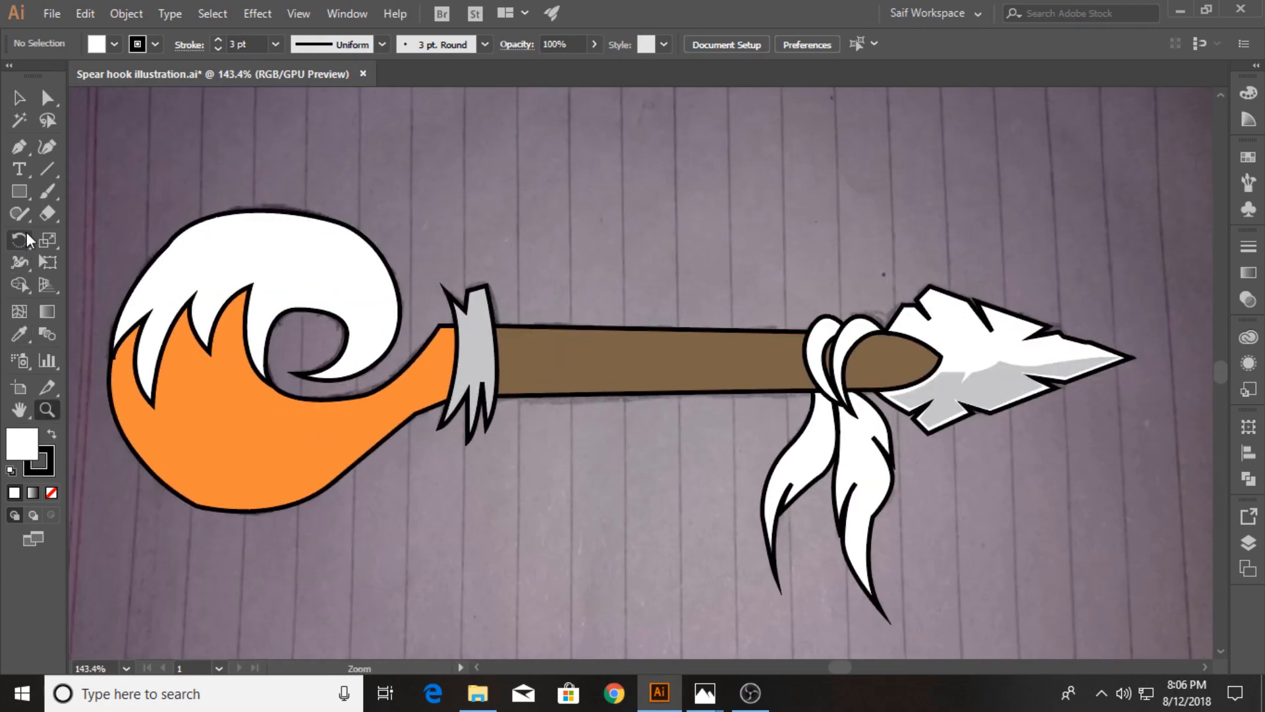
Step: Start a Pen shadow path from the orange part's first tuft, curving down its outer side to a sharp notch in the lower body
{"action": "left_click_drag", "start_coordinate": [121, 446], "coordinate": [306, 446]}
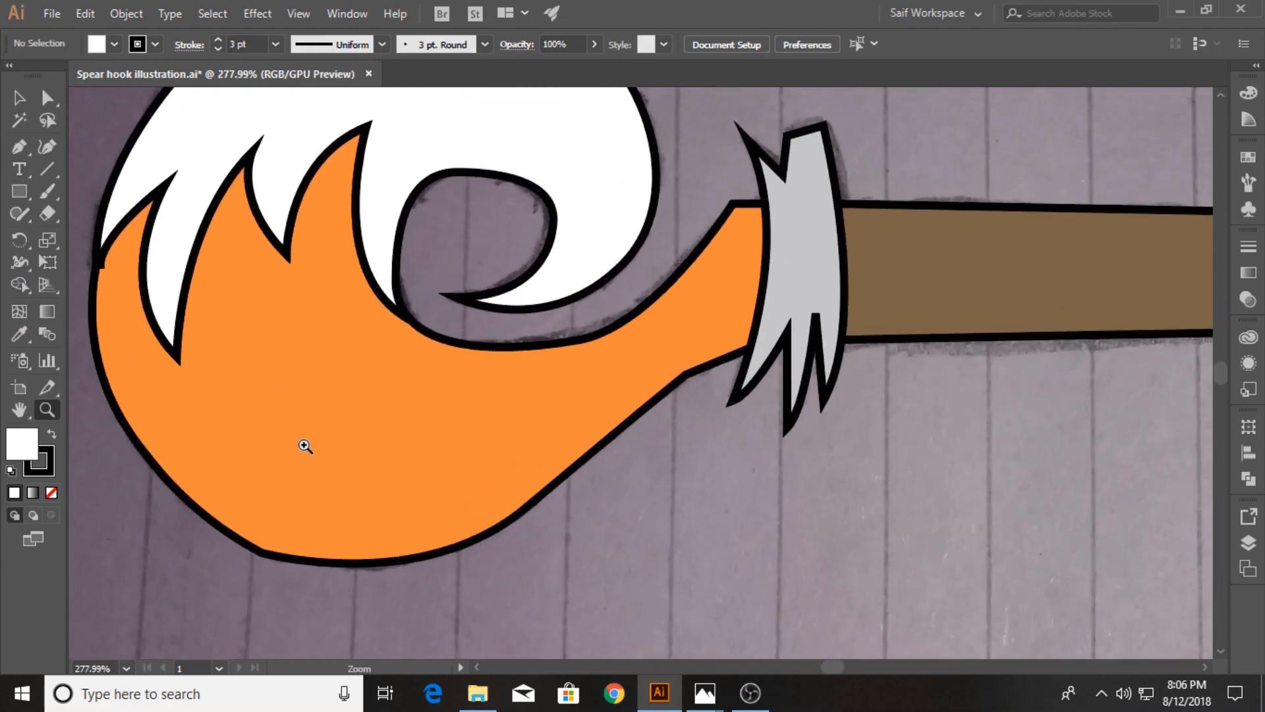
{"action": "left_click", "coordinate": [24, 142]}
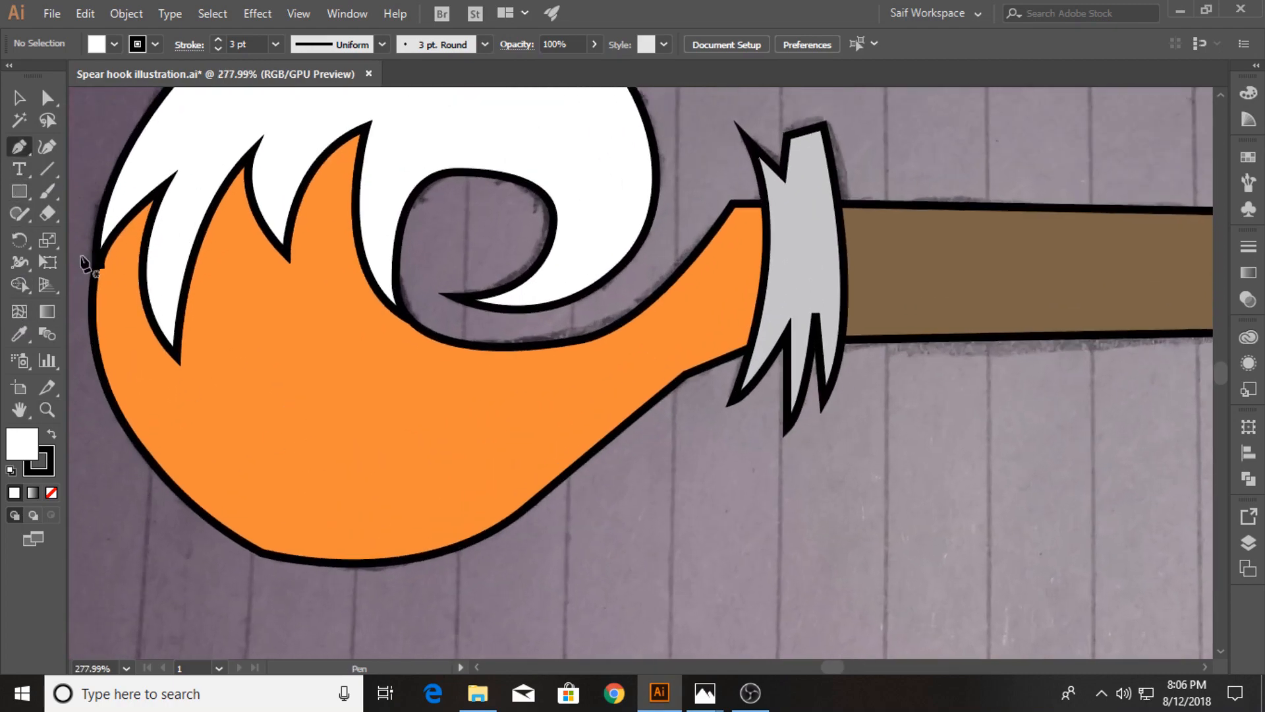
{"action": "left_click", "coordinate": [143, 203]}
{"action": "left_click_drag", "start_coordinate": [152, 375], "coordinate": [215, 448]}
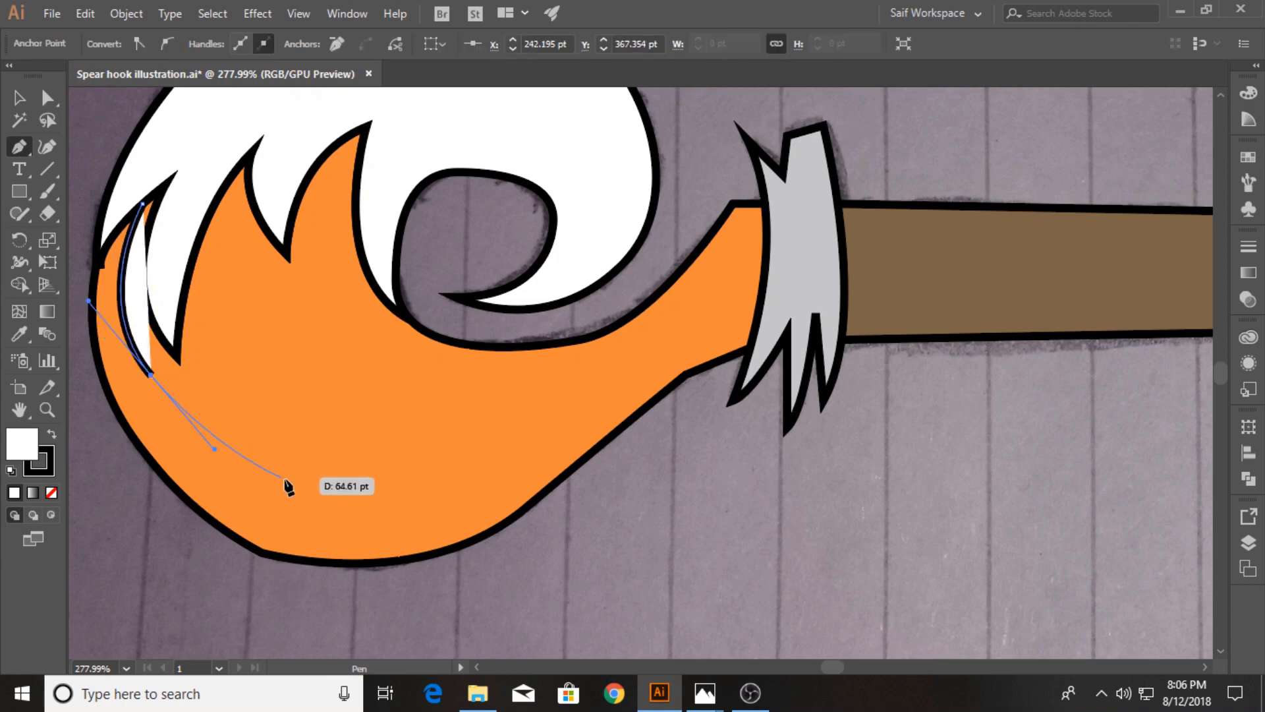
{"action": "left_click", "coordinate": [316, 477]}
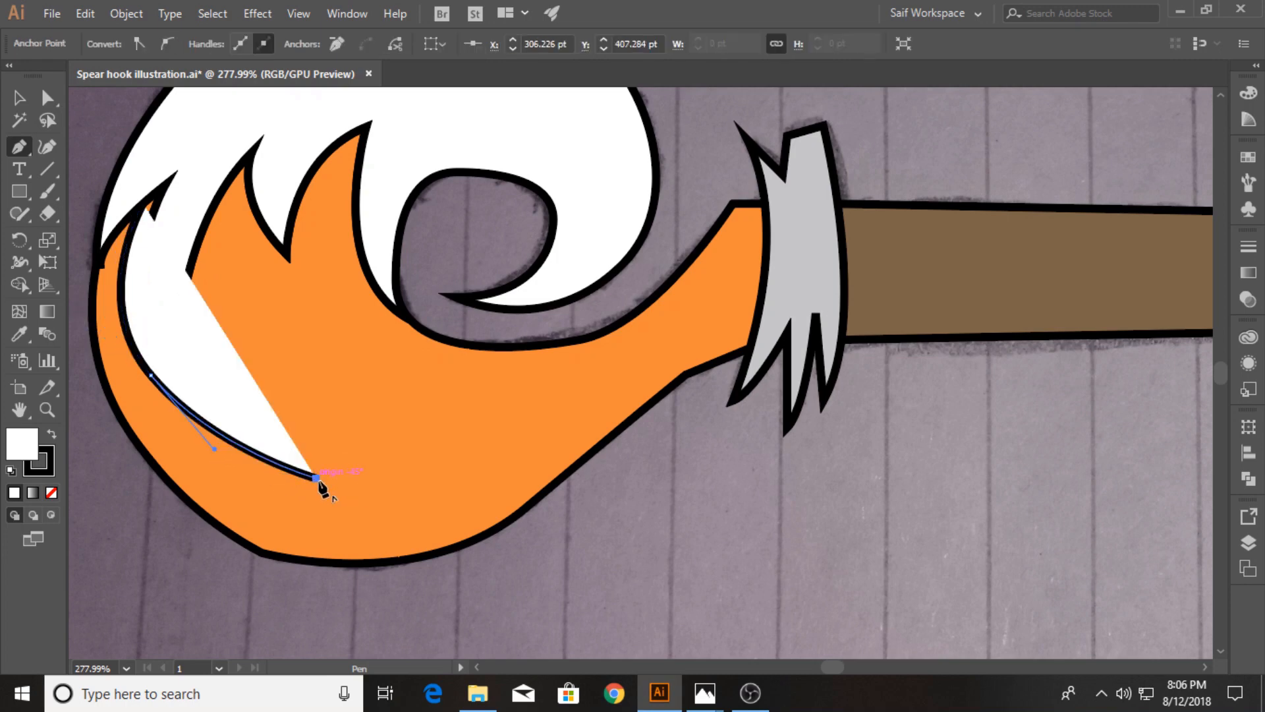
{"action": "left_click_drag", "start_coordinate": [317, 478], "coordinate": [381, 552]}
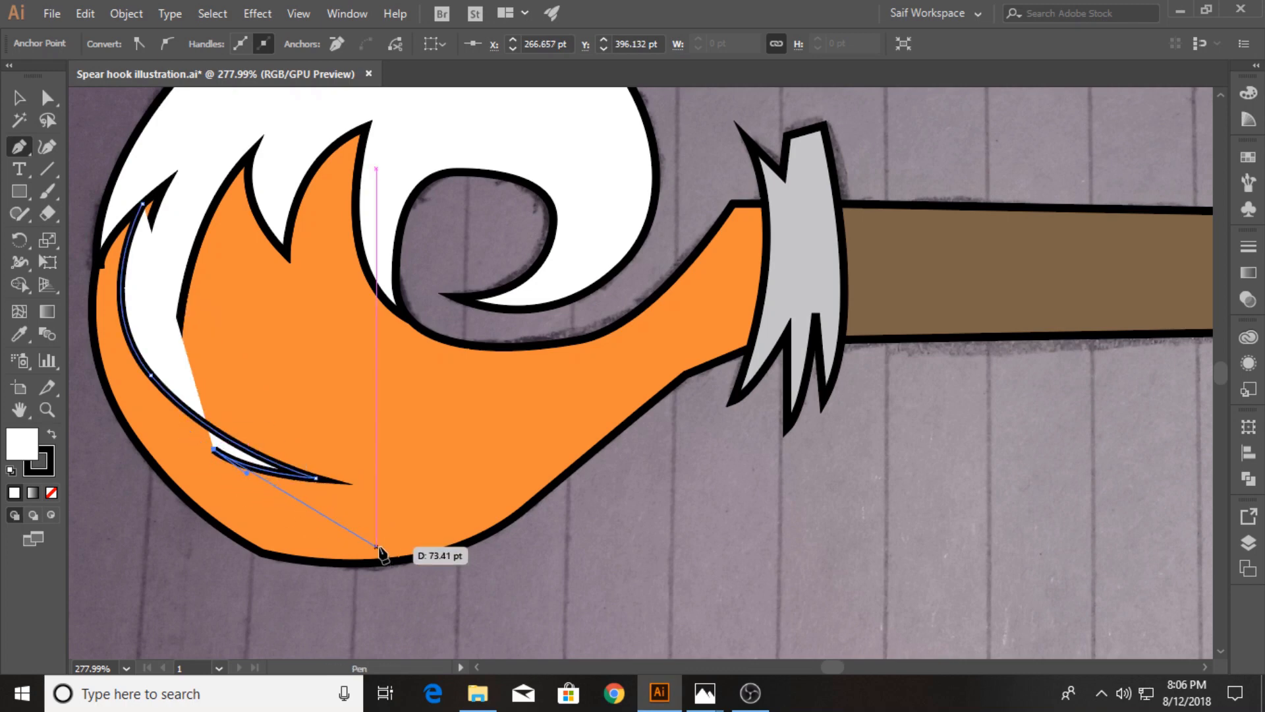
Step: Continue the shadow's inner edge along the hook's underside, adding a second sharp notch and ending in a corner near the lower edge
{"action": "left_click_drag", "start_coordinate": [496, 497], "coordinate": [747, 449]}
{"action": "left_click", "coordinate": [496, 499]}
{"action": "left_click_drag", "start_coordinate": [439, 494], "coordinate": [423, 487]}
{"action": "left_click", "coordinate": [440, 494]}
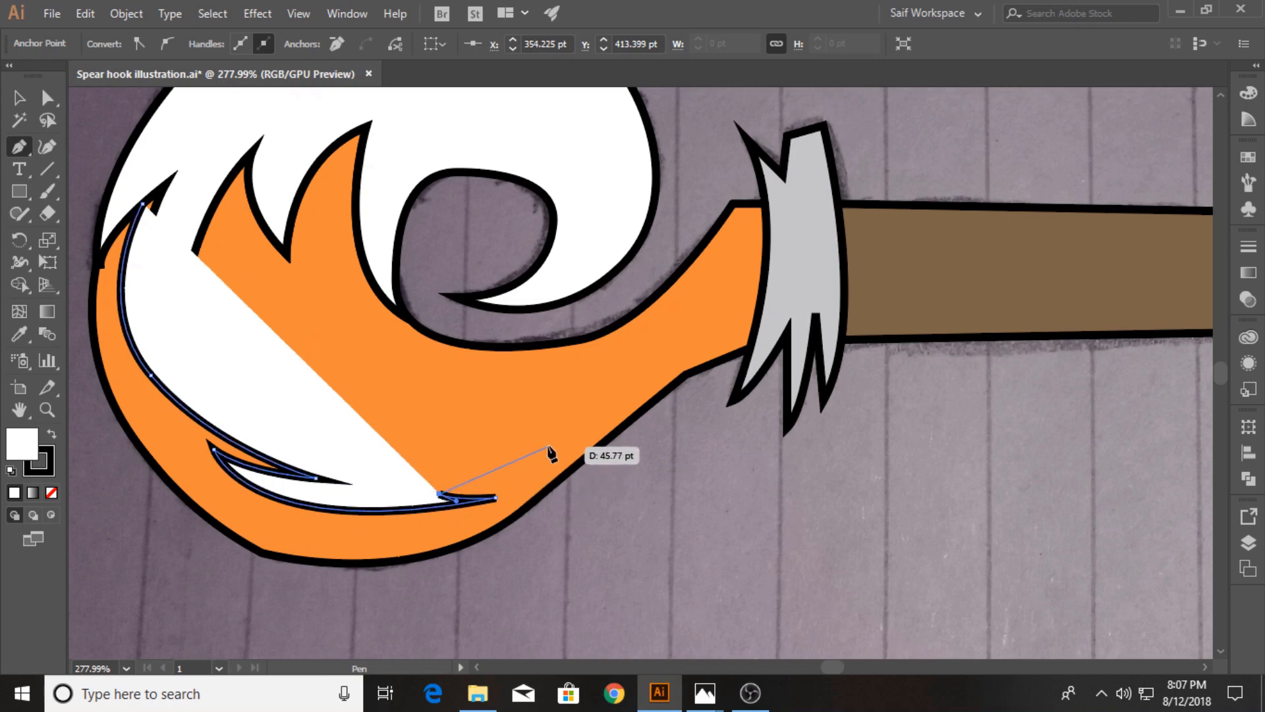
{"action": "left_click_drag", "start_coordinate": [604, 425], "coordinate": [664, 366]}
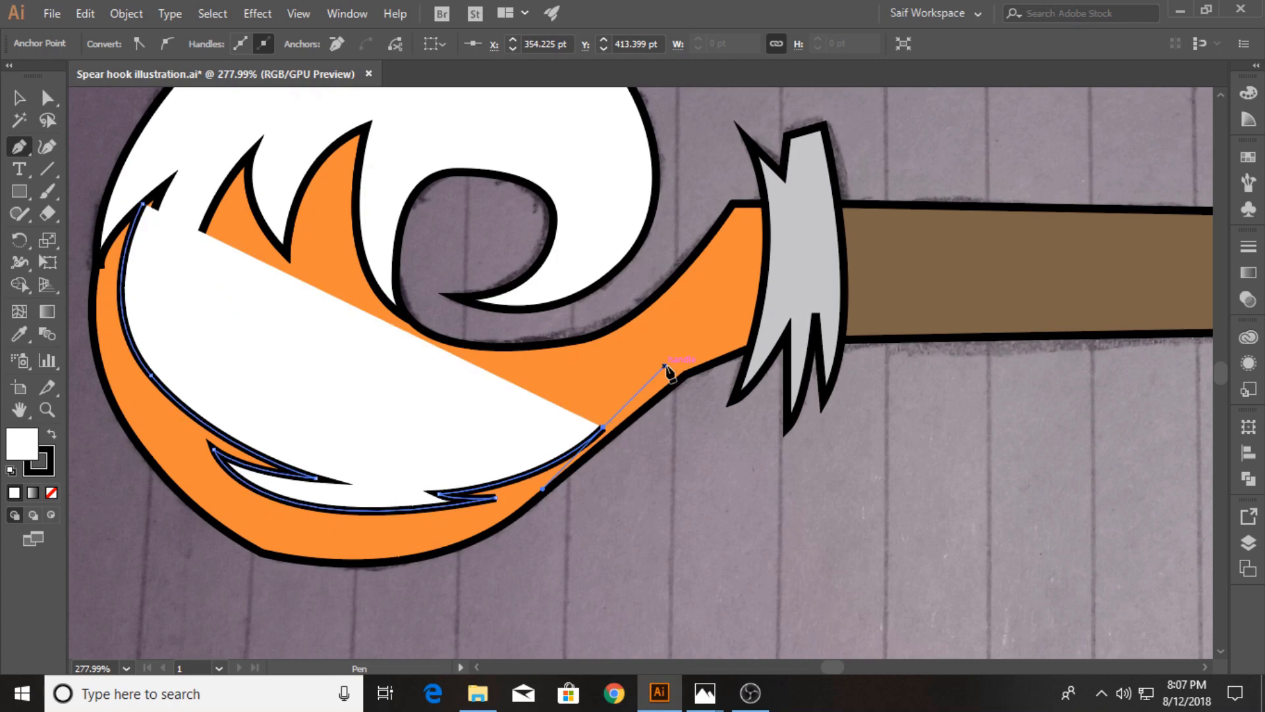
{"action": "left_click", "coordinate": [603, 427]}
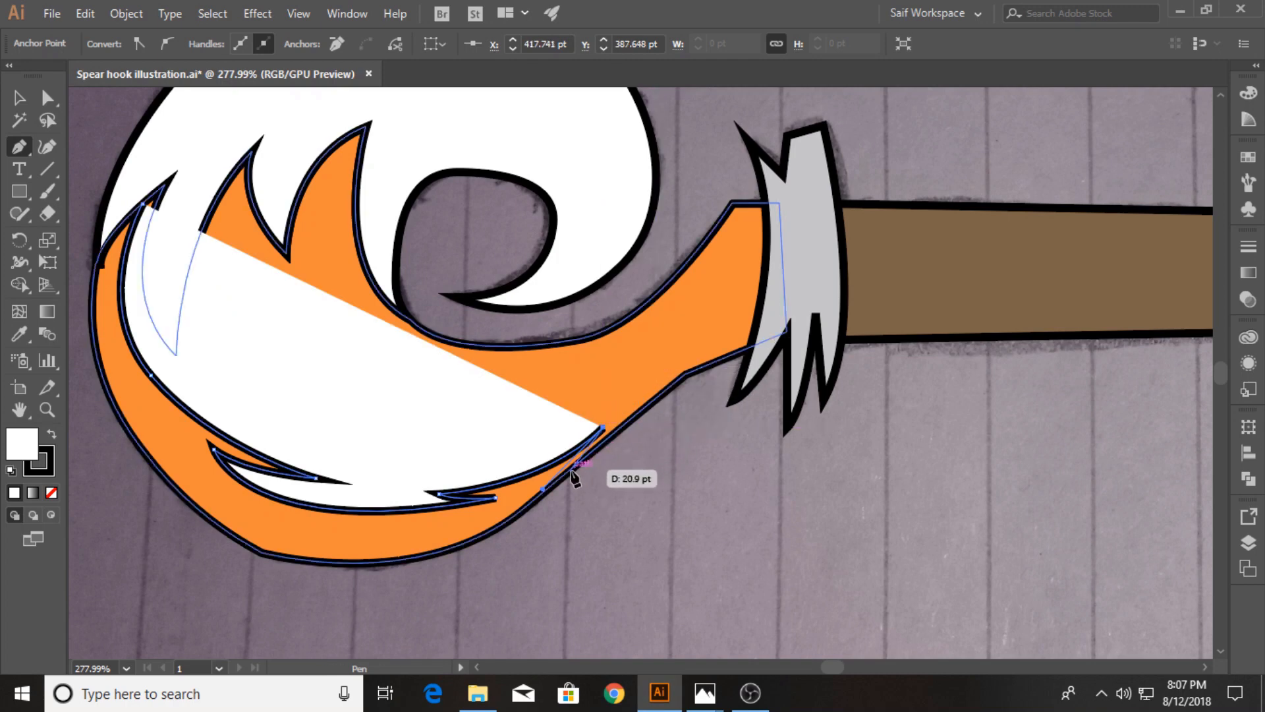
Step: Close the shadow path with straight segments running outside the hook's lower and outer edges back to the first tuft
{"action": "left_click", "coordinate": [570, 470]}
{"action": "left_click", "coordinate": [543, 599]}
{"action": "left_click", "coordinate": [120, 579]}
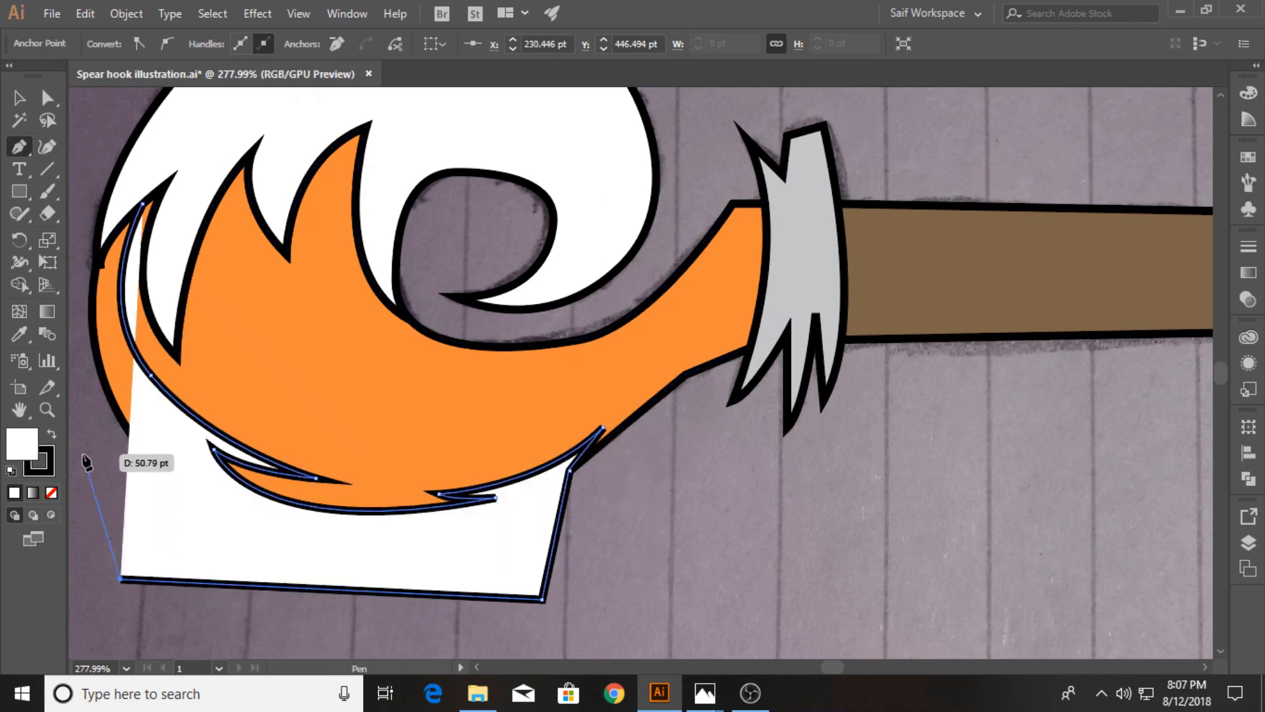
{"action": "left_click", "coordinate": [79, 438]}
{"action": "scroll", "coordinate": [77, 369], "scroll_direction": "left", "scroll_amount": 1}
{"action": "left_click", "coordinate": [76, 300]}
{"action": "scroll", "coordinate": [76, 300], "scroll_direction": "left", "scroll_amount": 1}
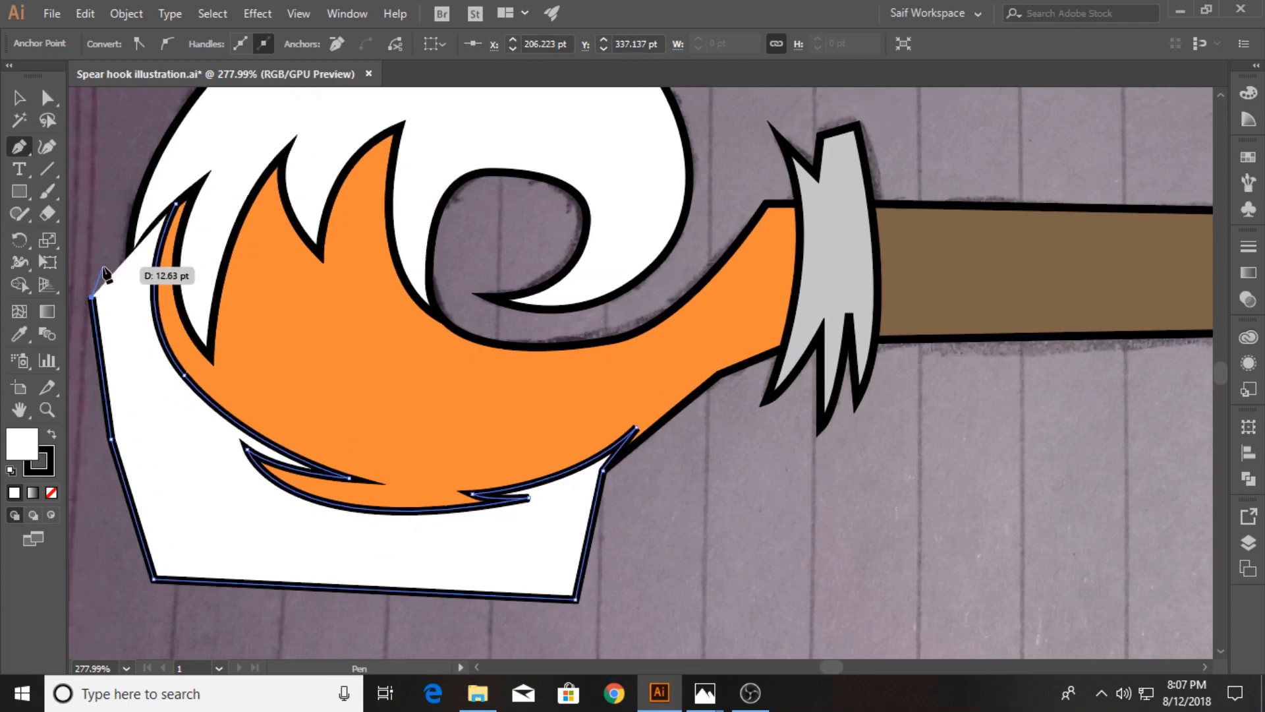
{"action": "left_click", "coordinate": [176, 205]}
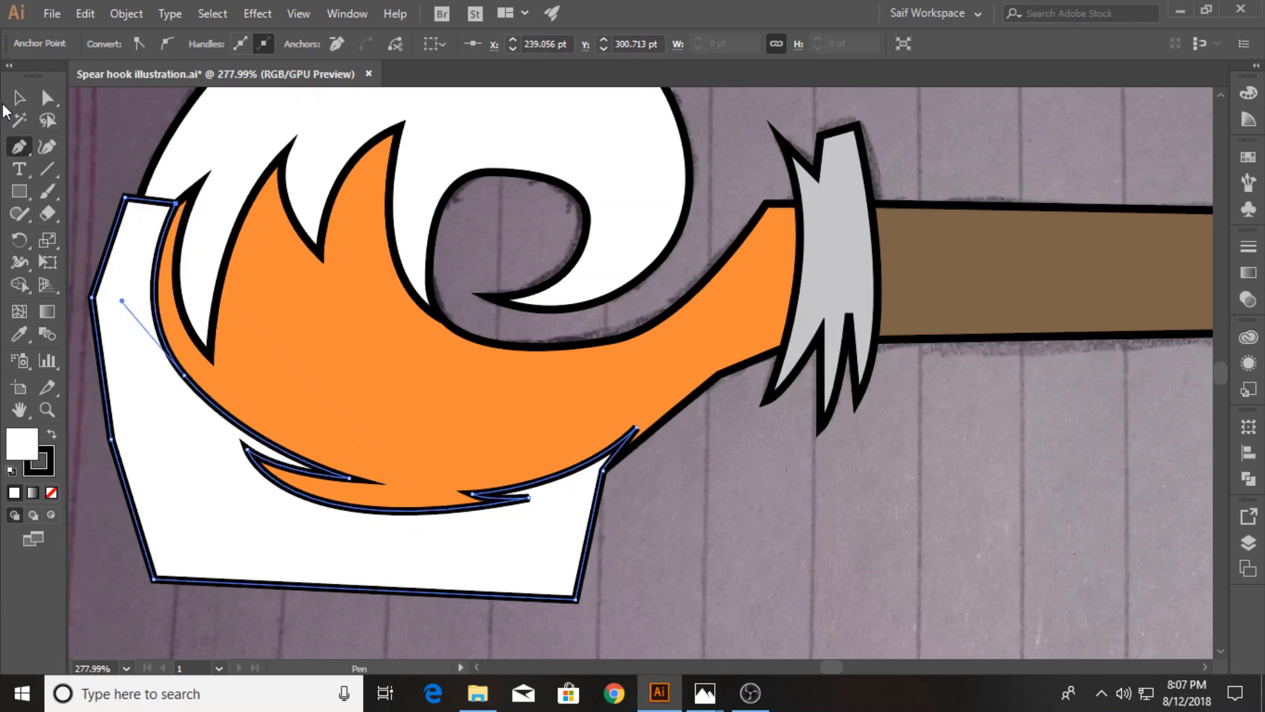
Step: Trim away the part of the shadow shape outside the orange hook with the Shape Builder tool
{"action": "key", "text": "v"}
{"action": "left_click", "coordinate": [251, 421]}
{"action": "left_click", "coordinate": [334, 389], "text": "shift"}
{"action": "key", "text": "shift+m"}
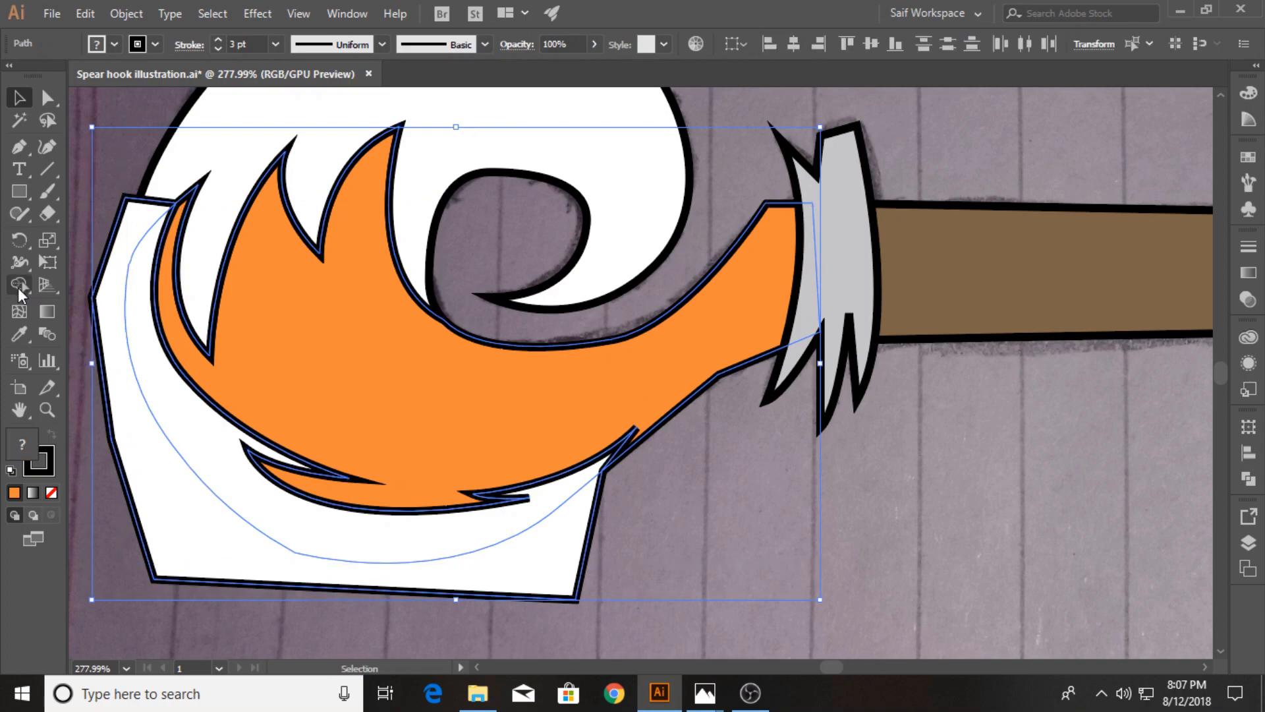
{"action": "left_click", "coordinate": [193, 542], "text": "alt"}
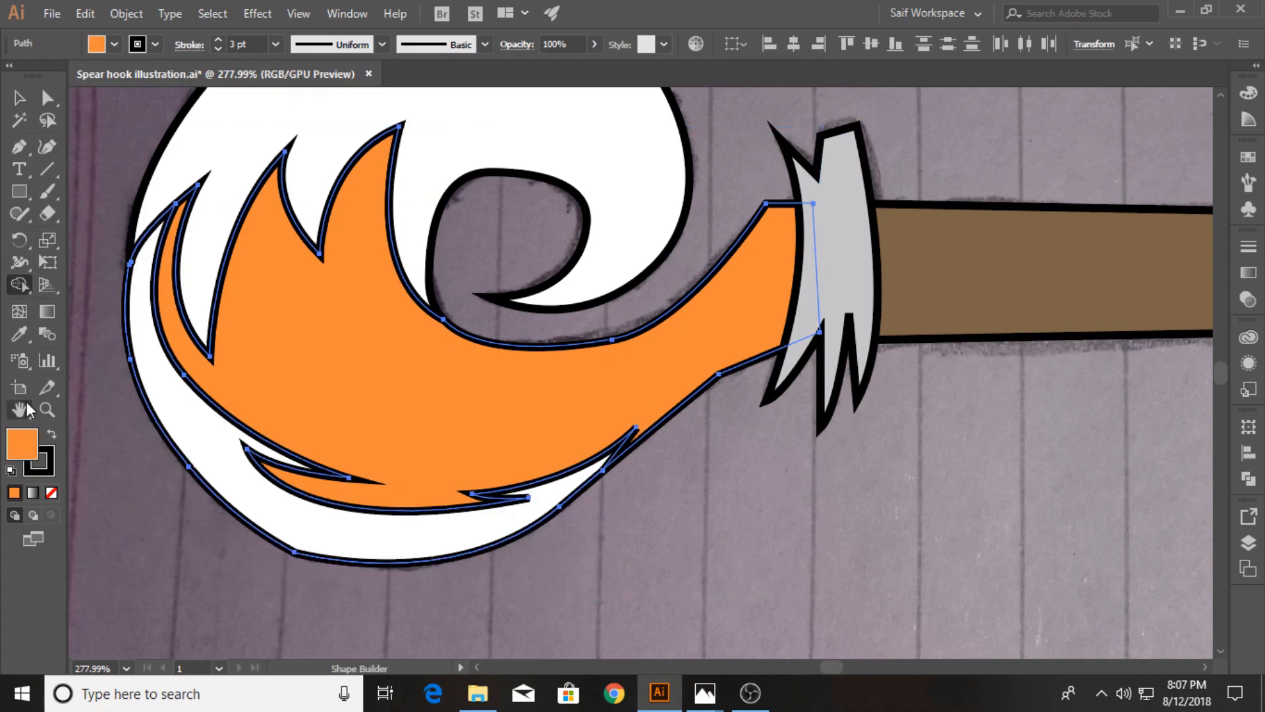
Step: Apply the hook's orange fill to the selected hook and shadow pieces with the Eyedropper
{"action": "left_click", "coordinate": [47, 410]}
{"action": "left_click_drag", "start_coordinate": [219, 322], "coordinate": [116, 337]}
{"action": "left_click_drag", "start_coordinate": [86, 273], "coordinate": [268, 386]}
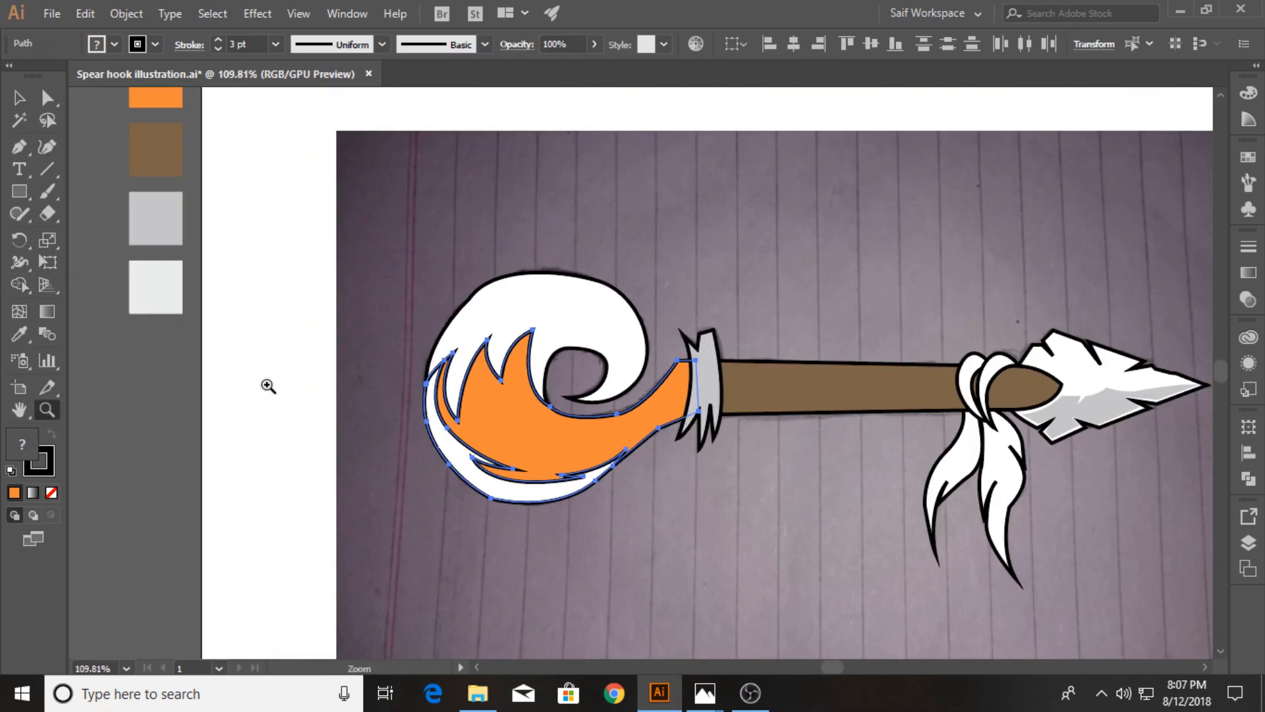
{"action": "left_click", "coordinate": [17, 338]}
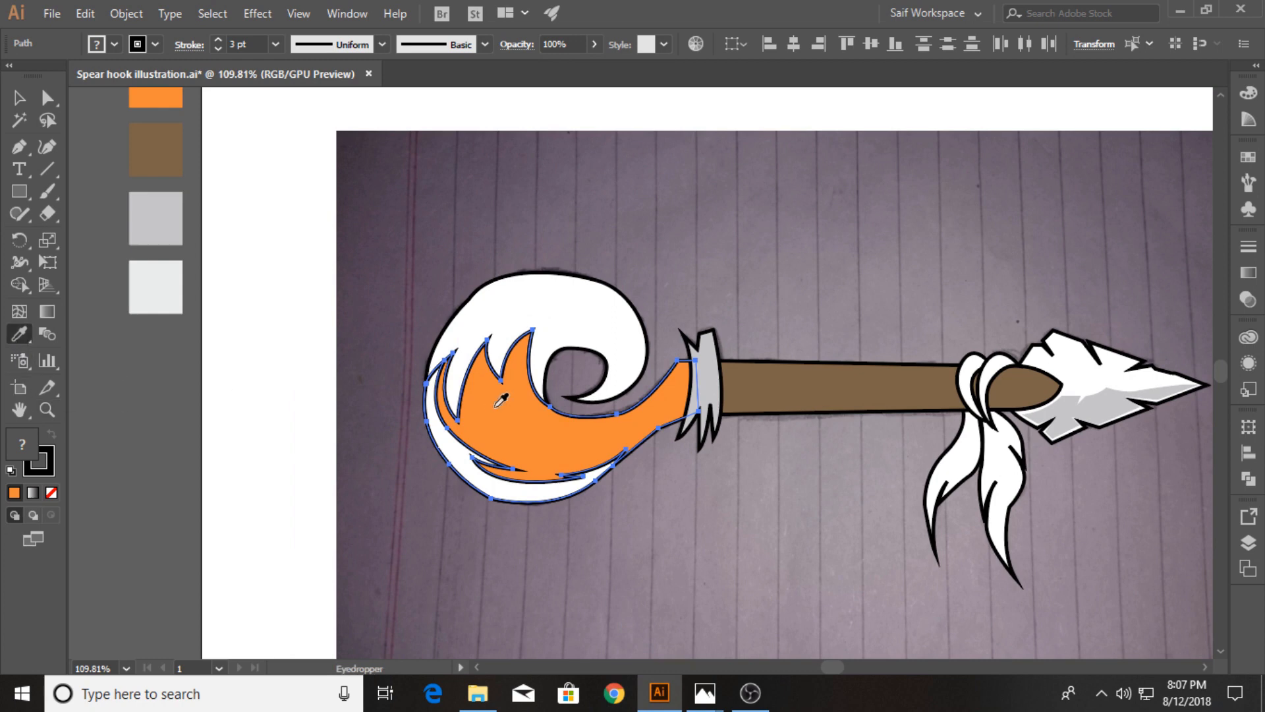
{"action": "left_click", "coordinate": [486, 418]}
Step: Try to fill both the hook and shadow pieces with near-black 020202, and undo the change
{"action": "double_click", "coordinate": [23, 453]}
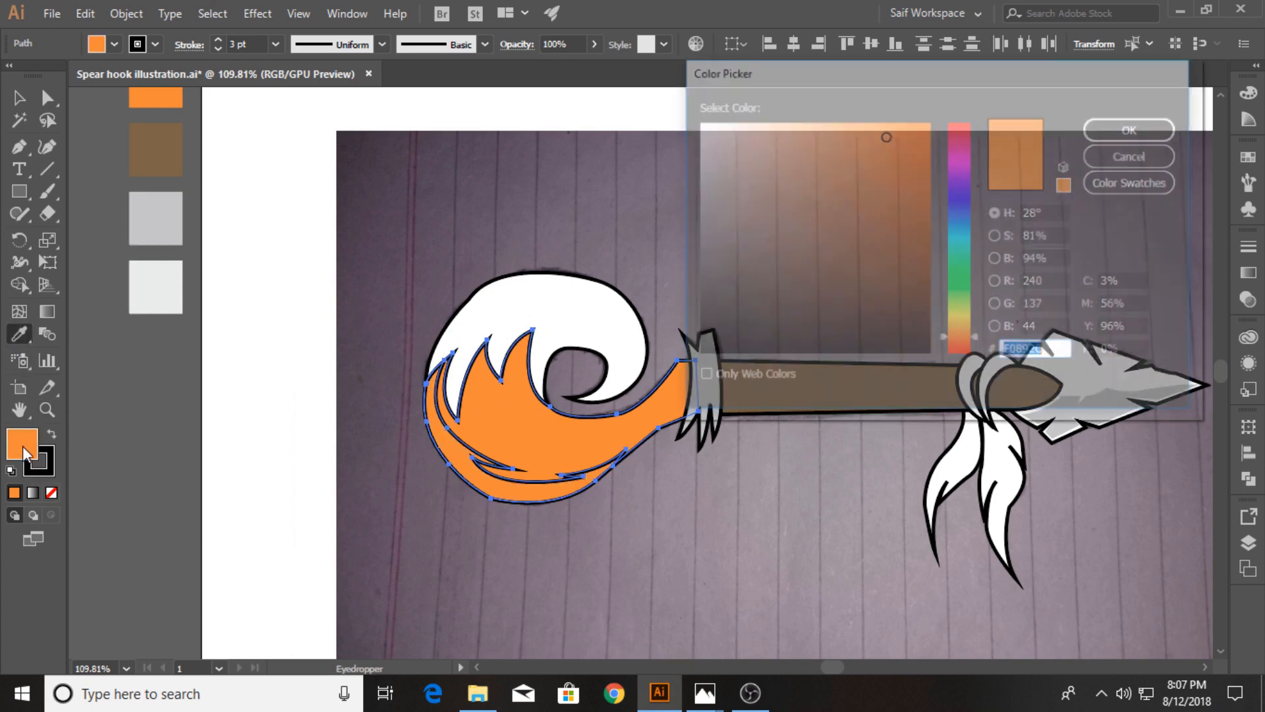
{"action": "left_click_drag", "start_coordinate": [825, 331], "coordinate": [697, 353]}
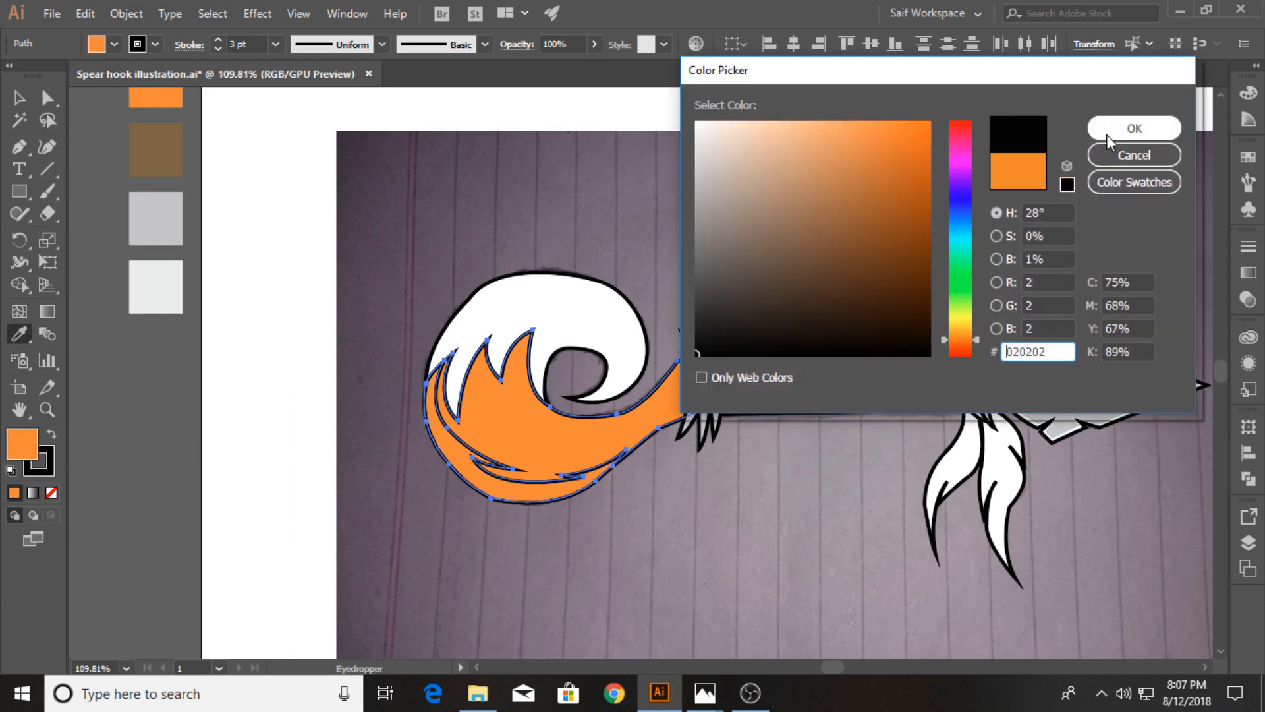
{"action": "left_click", "coordinate": [1134, 127]}
{"action": "key", "text": "ctrl+z"}
Step: Select only the shadow piece on the orange hook and fill it with black 000000
{"action": "left_click", "coordinate": [19, 98]}
{"action": "left_click", "coordinate": [277, 310]}
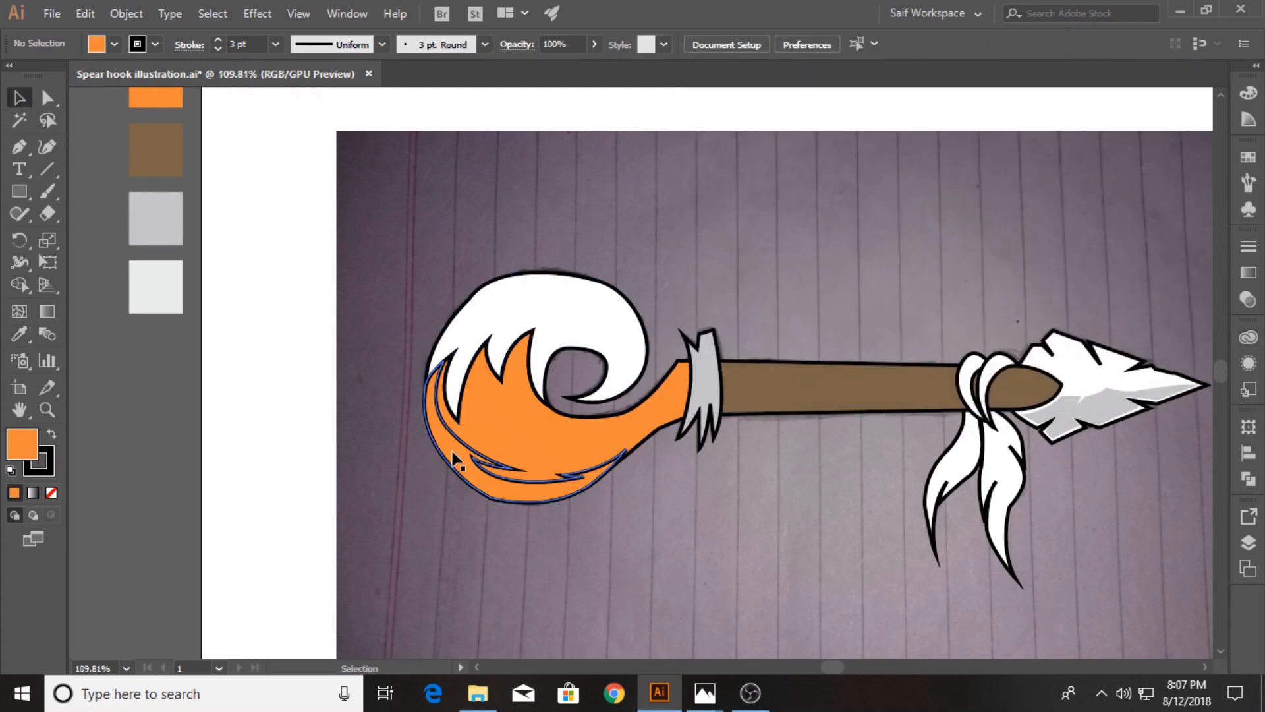
{"action": "left_click", "coordinate": [459, 460]}
{"action": "double_click", "coordinate": [24, 451]}
{"action": "left_click_drag", "start_coordinate": [807, 310], "coordinate": [671, 360]}
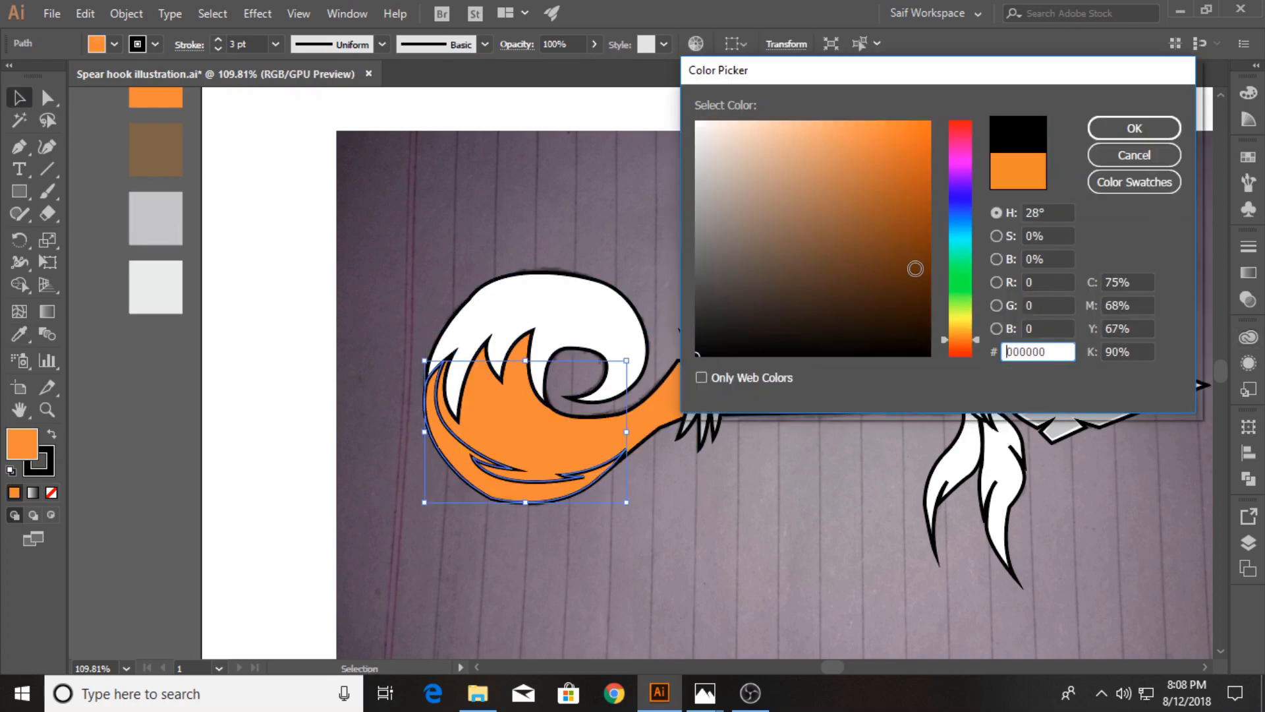
{"action": "left_click", "coordinate": [1113, 131]}
Step: Lower the orange hook's shadow opacity to 26% and deselect it
{"action": "left_click", "coordinate": [1249, 298]}
{"action": "left_click", "coordinate": [1204, 267]}
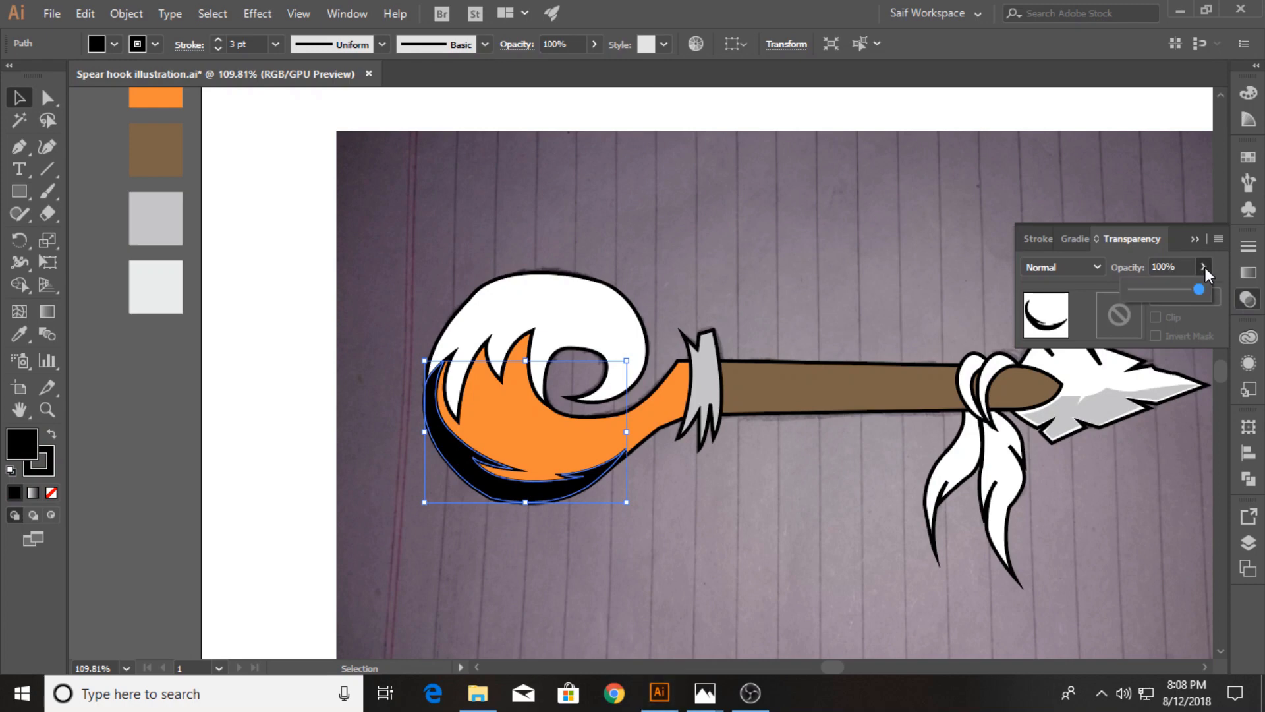
{"action": "left_click_drag", "start_coordinate": [1203, 290], "coordinate": [1152, 290]}
{"action": "left_click", "coordinate": [590, 251]}
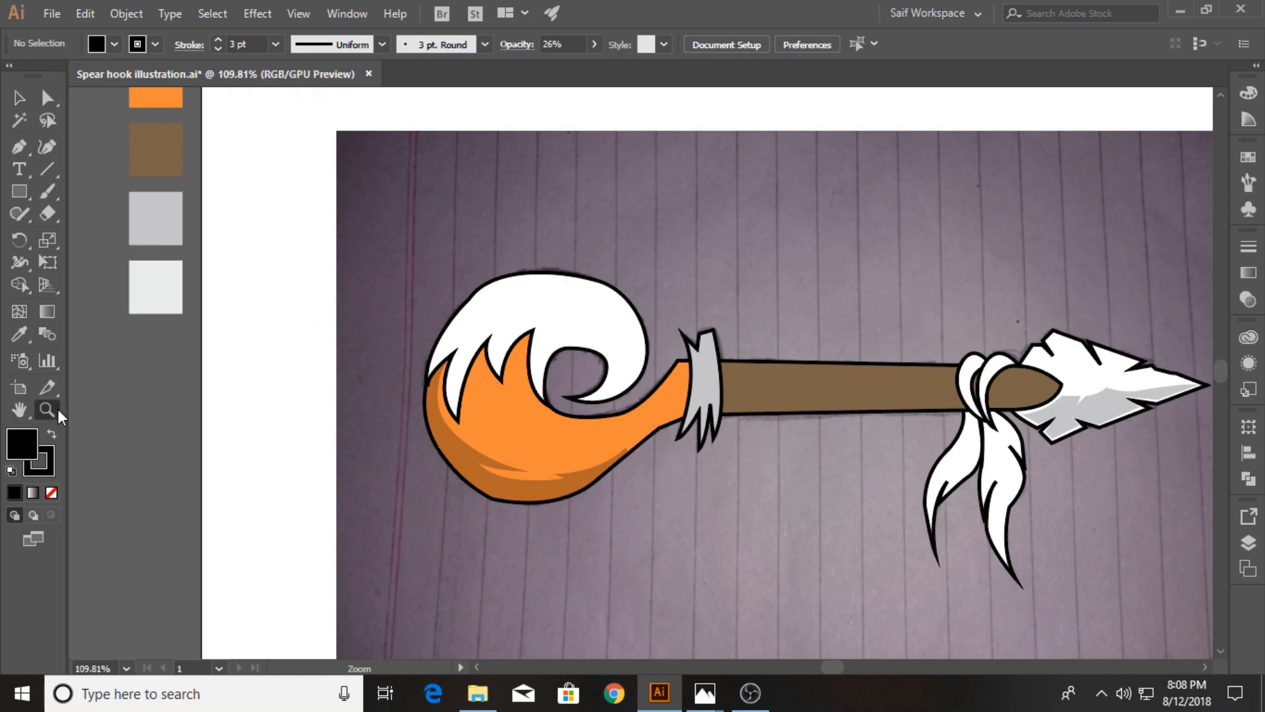
Step: Start a Pen shadow path on the white tip, dipping from the last orange tuft's point and arching over the curl's hole
{"action": "left_click_drag", "start_coordinate": [502, 380], "coordinate": [703, 381]}
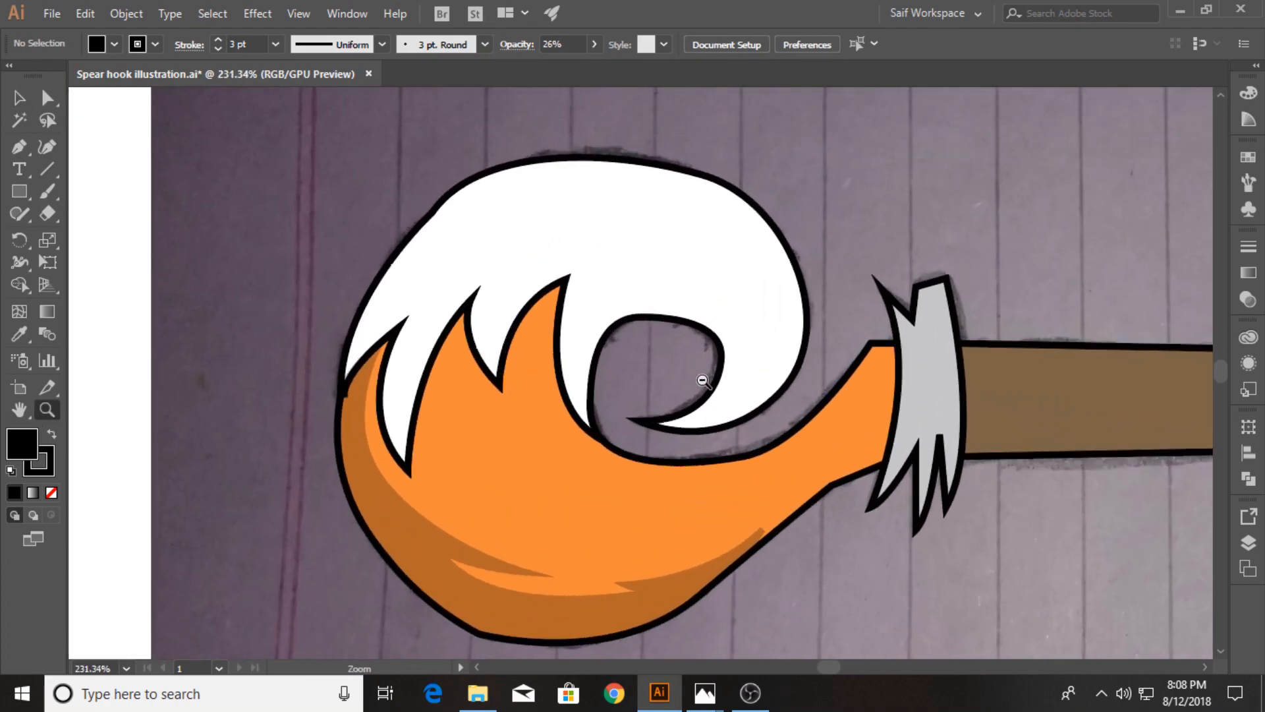
{"action": "left_click", "coordinate": [17, 149]}
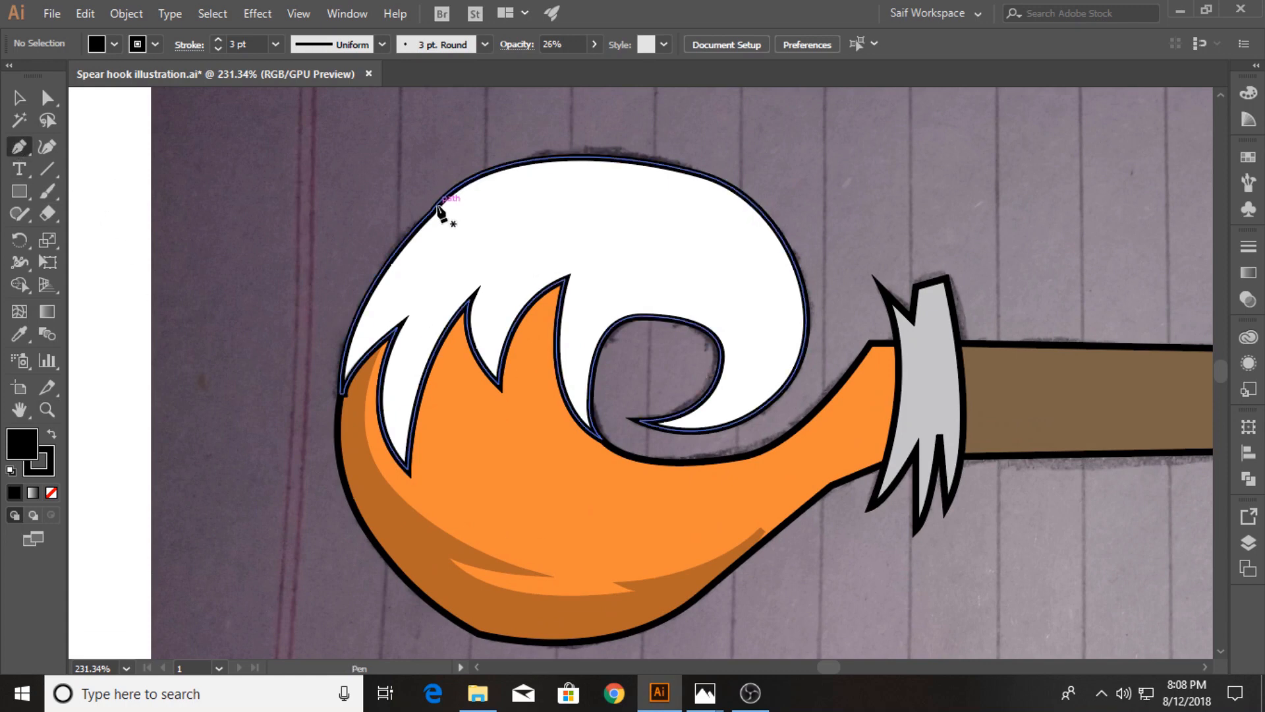
{"action": "left_click", "coordinate": [563, 290]}
{"action": "left_click_drag", "start_coordinate": [573, 362], "coordinate": [587, 375]}
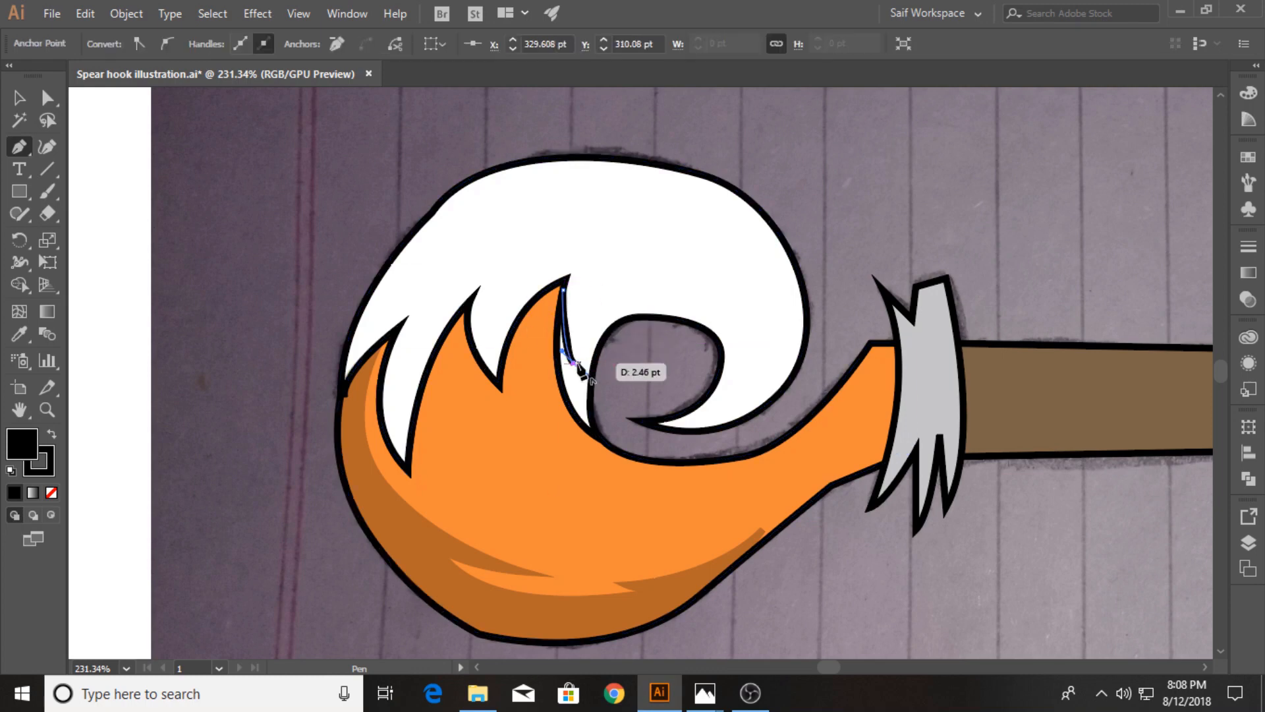
{"action": "left_click", "coordinate": [575, 363]}
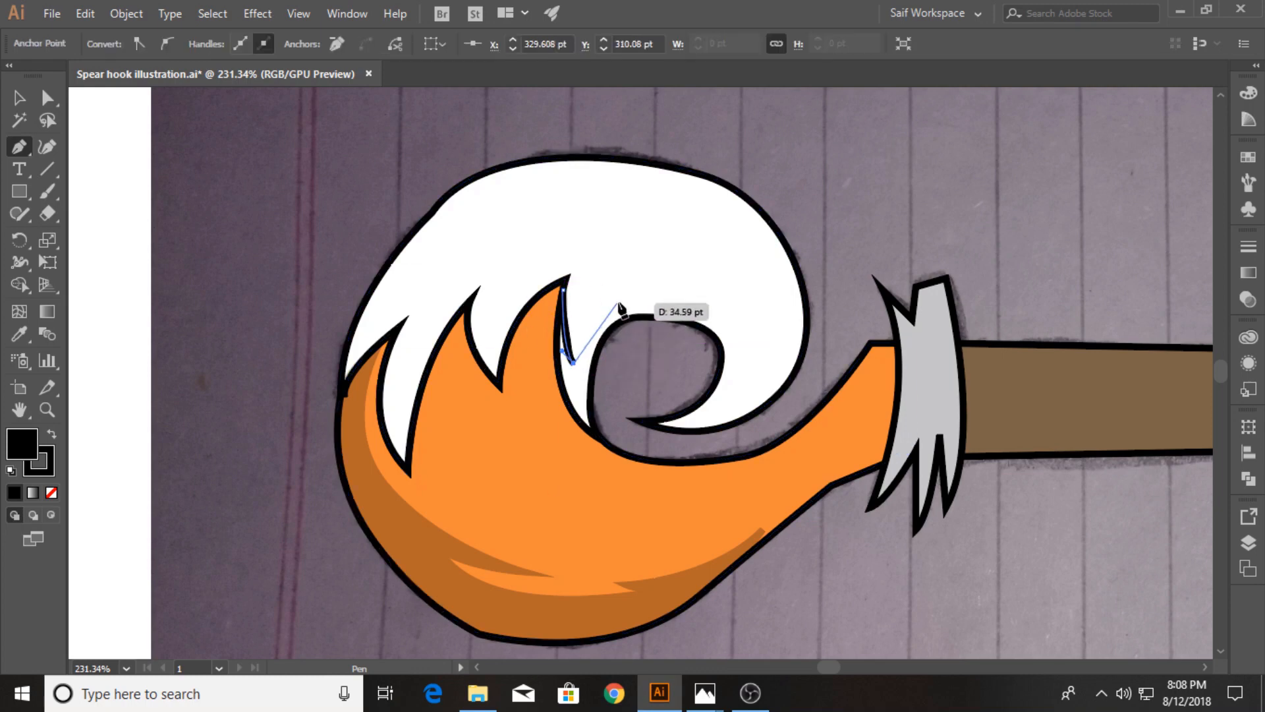
{"action": "left_click_drag", "start_coordinate": [680, 303], "coordinate": [769, 345]}
{"action": "left_click", "coordinate": [680, 302]}
Step: Continue the white tip's shadow edge with a pointed spike, a curve down around the hole and a notch out to the curl's outer edge
{"action": "left_click_drag", "start_coordinate": [640, 246], "coordinate": [605, 234]}
{"action": "left_click", "coordinate": [641, 247]}
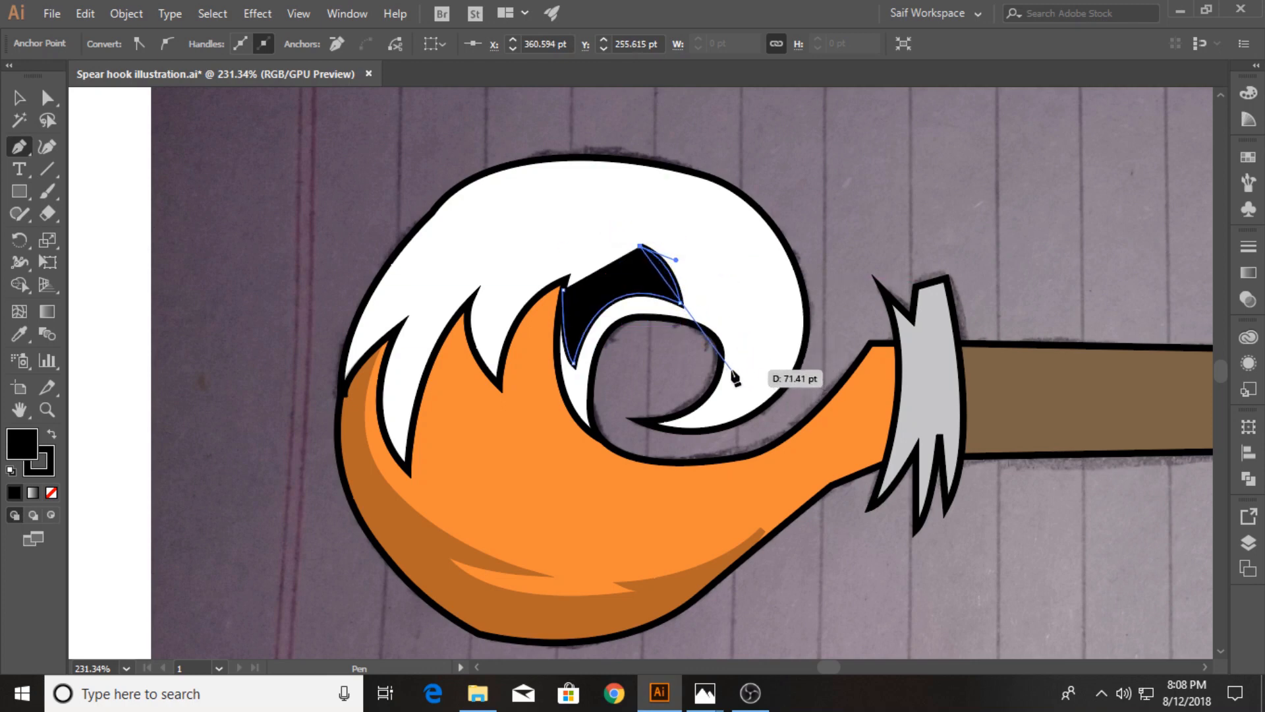
{"action": "left_click_drag", "start_coordinate": [729, 366], "coordinate": [711, 473]}
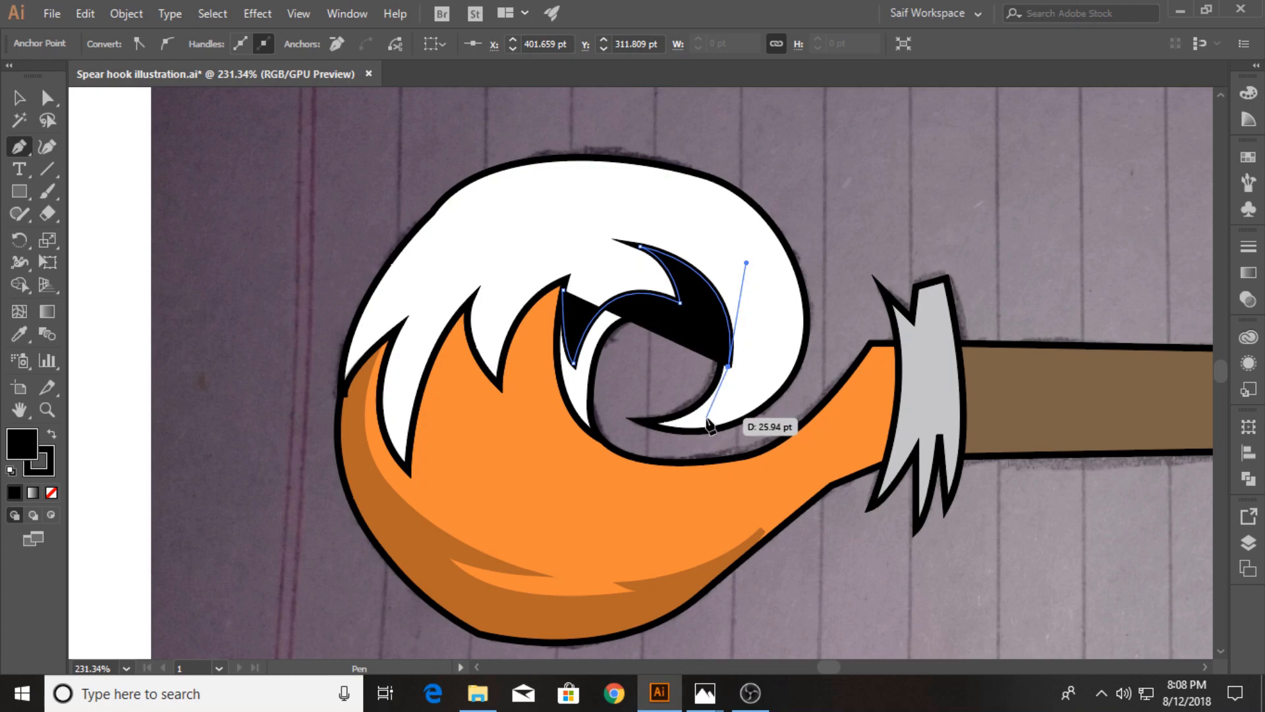
{"action": "left_click", "coordinate": [709, 415]}
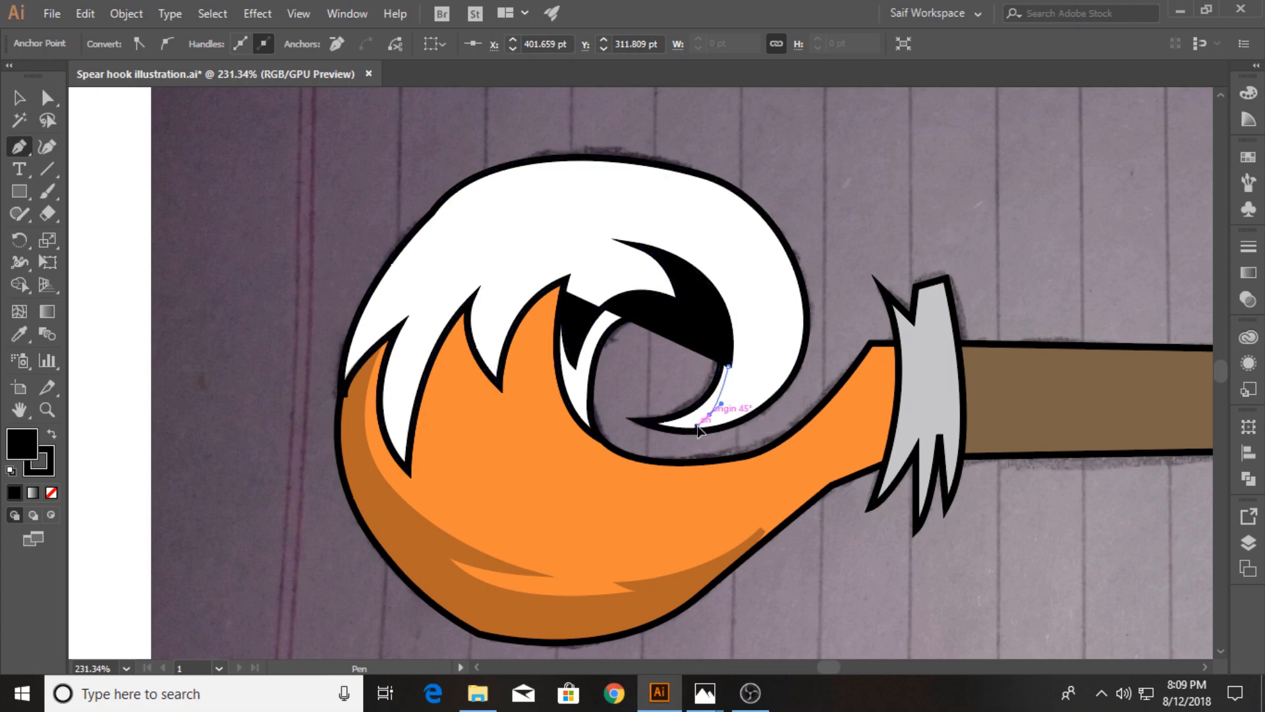
{"action": "left_click_drag", "start_coordinate": [778, 393], "coordinate": [801, 372]}
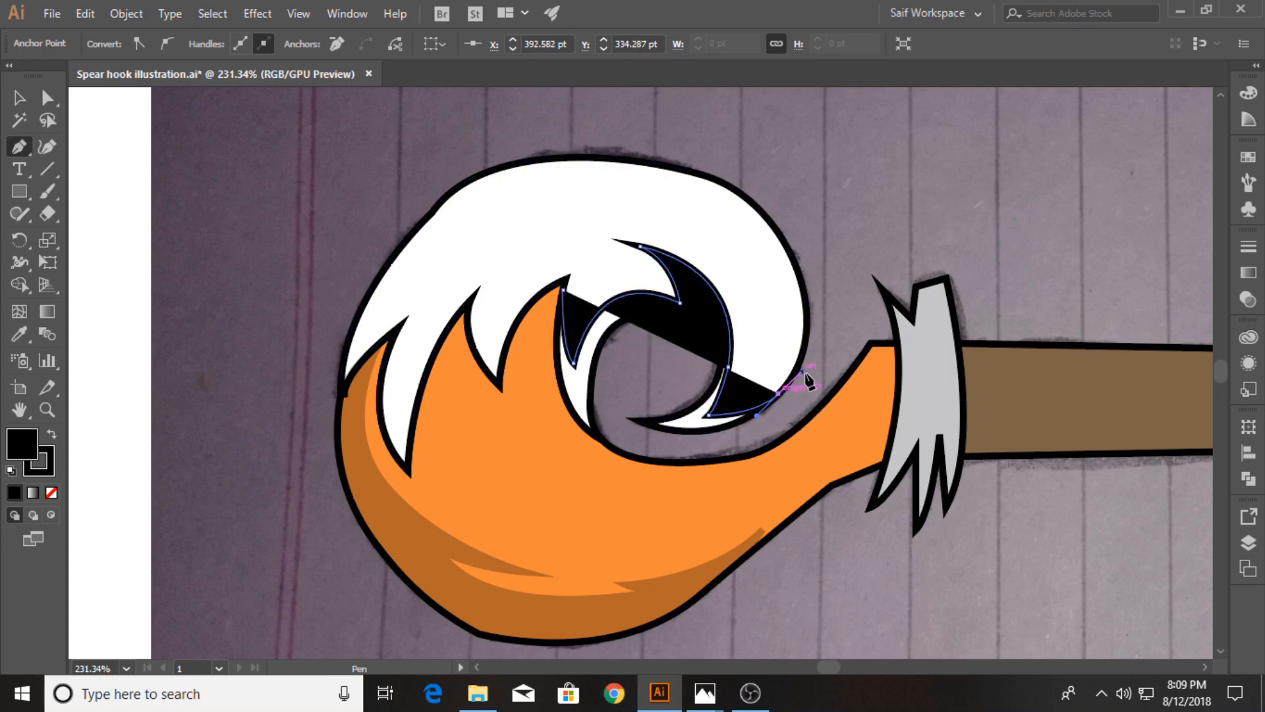
Step: Close the white tip's shadow path across the orange body and back to the last tuft's point
{"action": "left_click", "coordinate": [787, 470]}
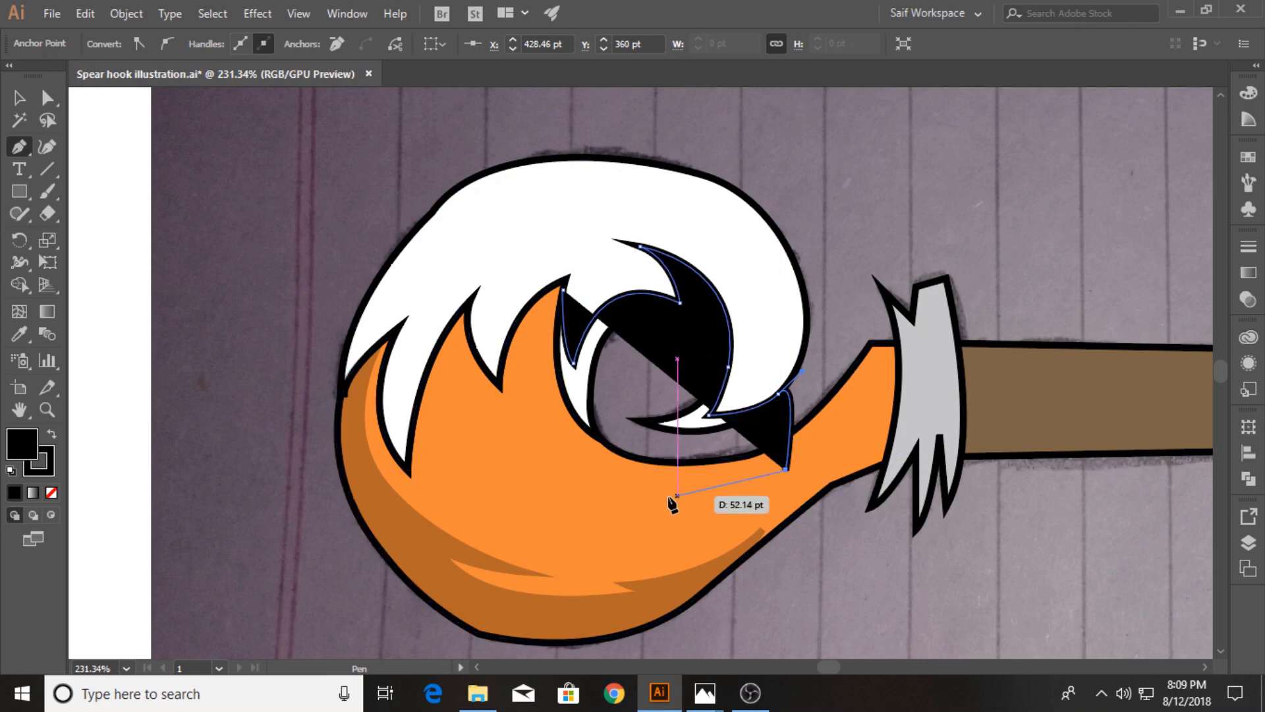
{"action": "left_click", "coordinate": [570, 485]}
{"action": "left_click", "coordinate": [501, 370]}
{"action": "left_click", "coordinate": [563, 291]}
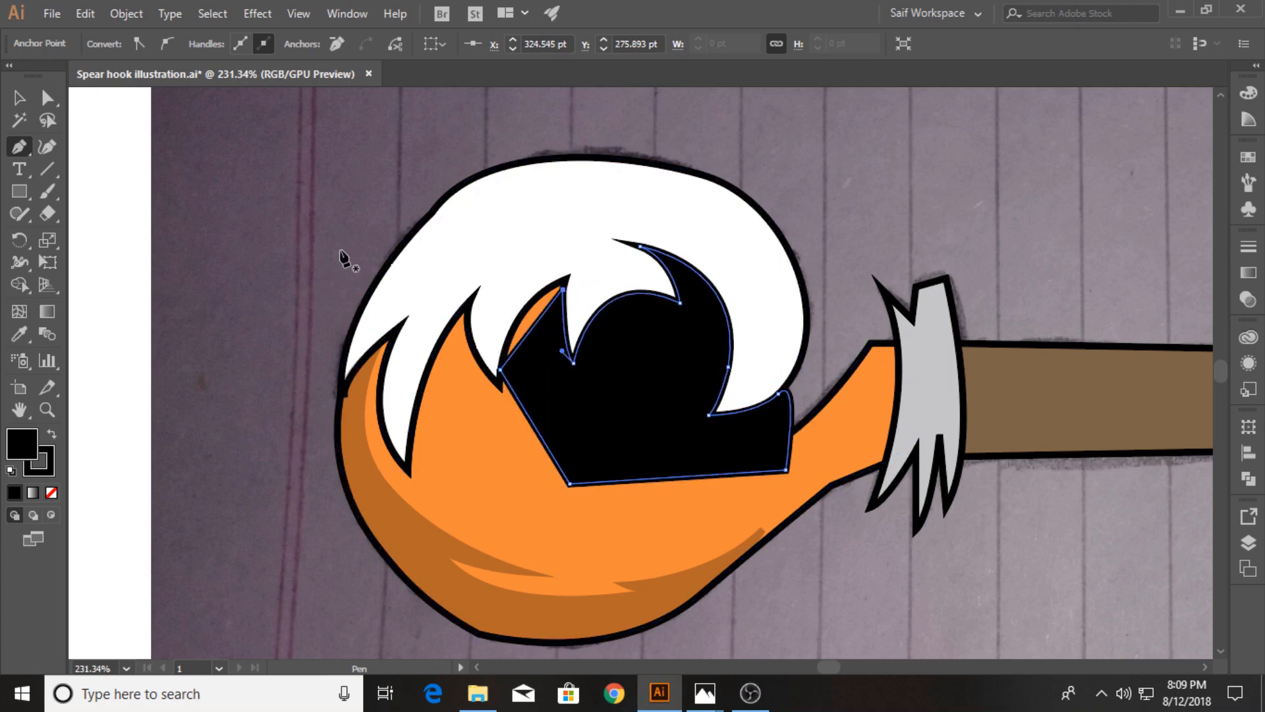
Step: Trim the black shadow path to the white tip by removing the excess outside it with Shape Builder
{"action": "left_click", "coordinate": [19, 99]}
{"action": "left_click", "coordinate": [582, 197], "text": "shift"}
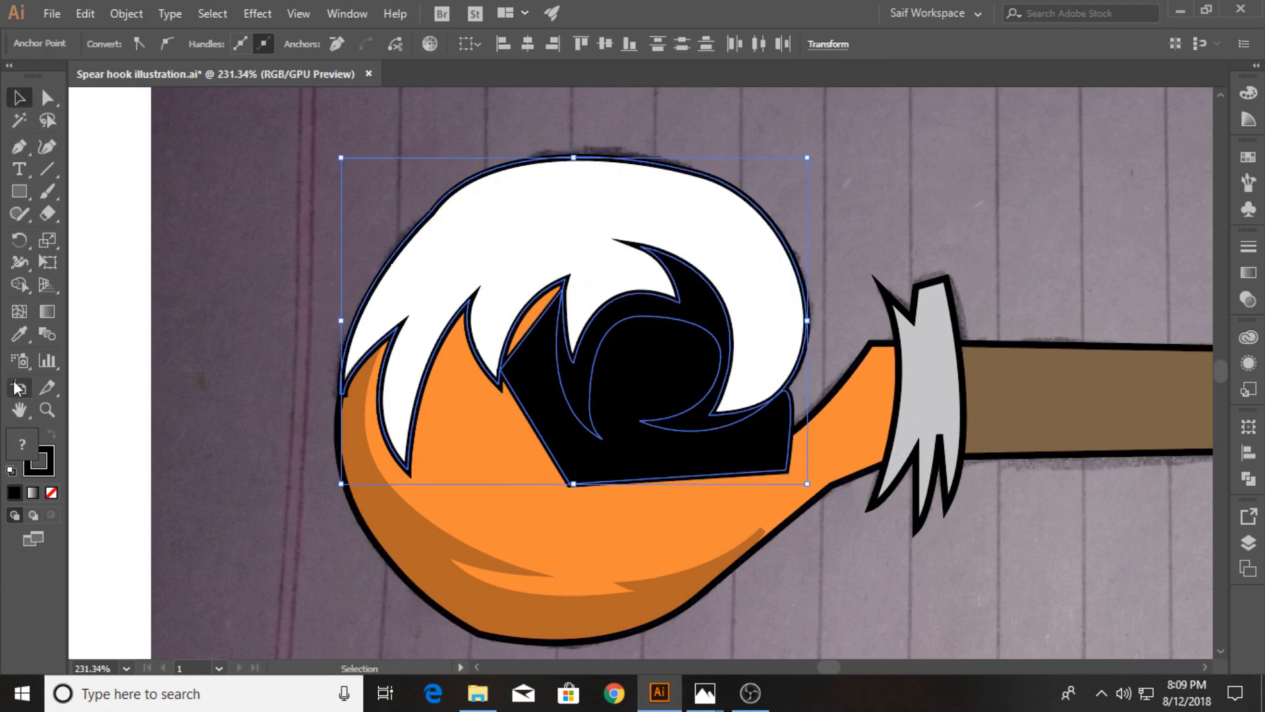
{"action": "left_click", "coordinate": [19, 335]}
{"action": "left_click", "coordinate": [19, 286]}
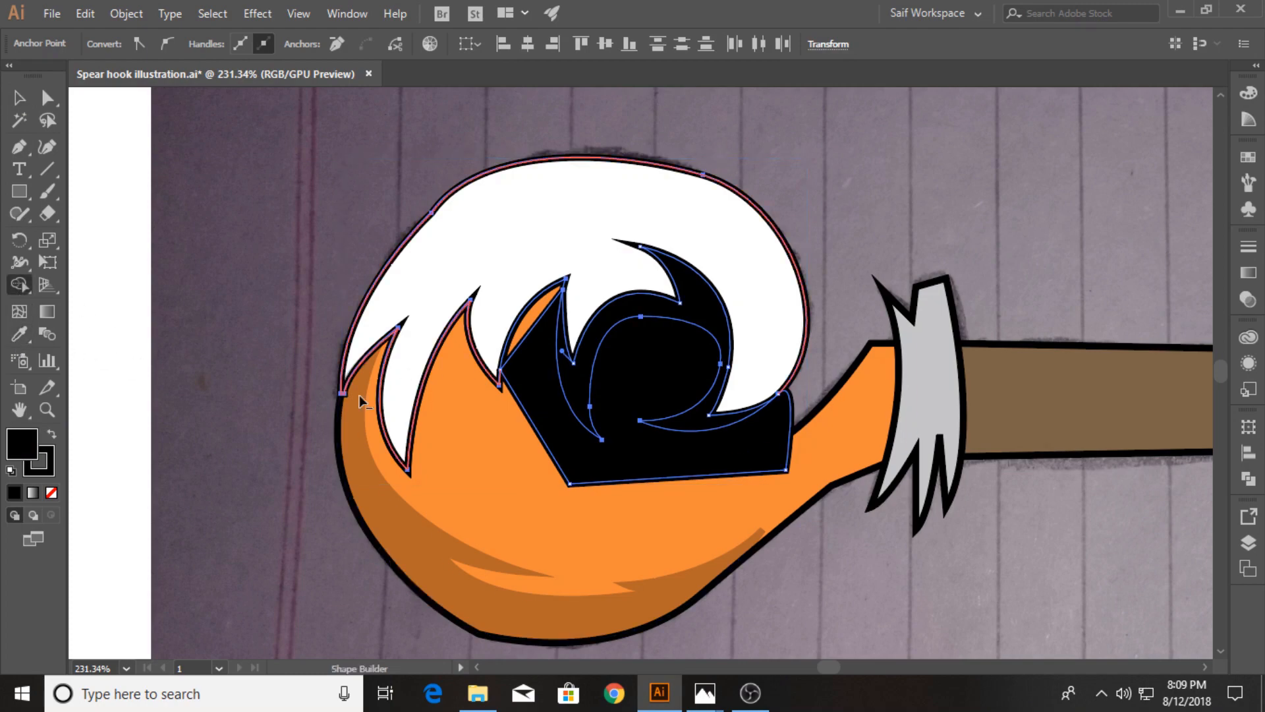
{"action": "left_click", "coordinate": [531, 387], "text": "alt"}
{"action": "key", "text": "v"}
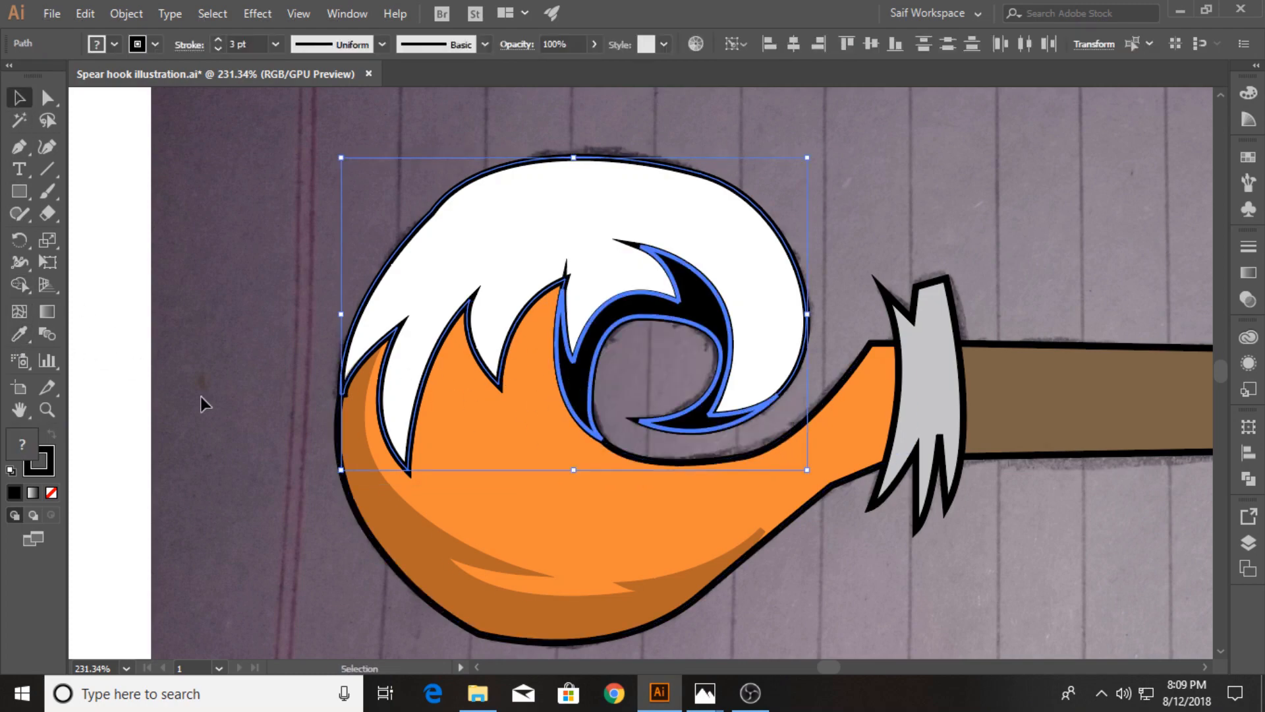
{"action": "key", "text": "i"}
{"action": "left_click", "coordinate": [405, 512]}
{"action": "key", "text": "ctrl+z"}
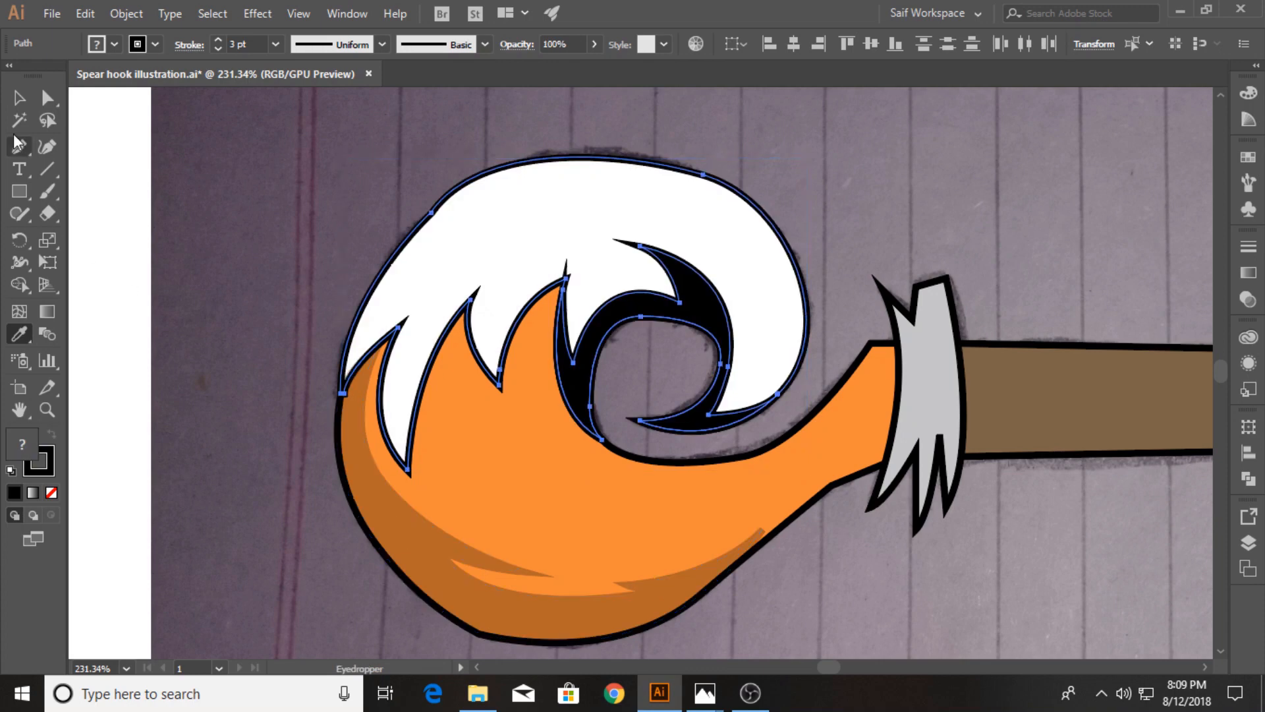
Step: Copy the orange hook shadow's 26% opacity look onto the white tip's trimmed shadow with the Eyedropper and deselect it
{"action": "left_click", "coordinate": [19, 97]}
{"action": "left_click", "coordinate": [158, 262]}
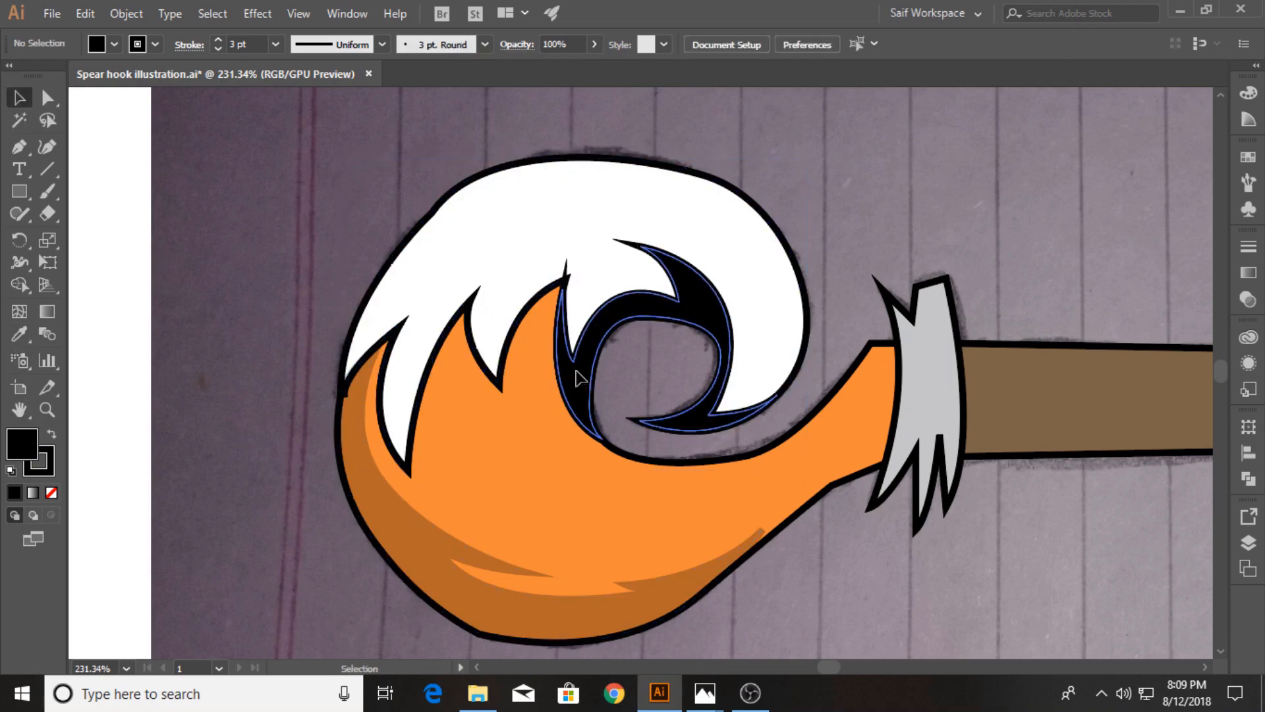
{"action": "left_click", "coordinate": [574, 376]}
{"action": "key", "text": "i"}
{"action": "left_click", "coordinate": [415, 519]}
{"action": "key", "text": "v"}
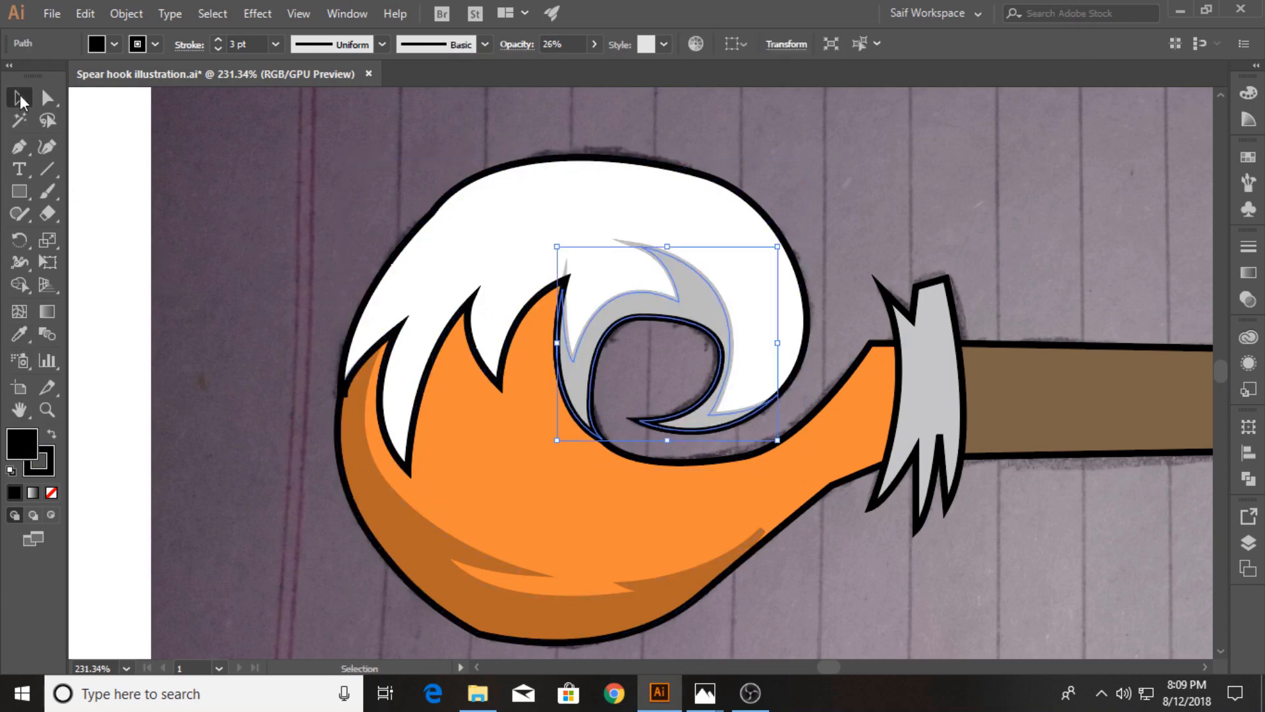
{"action": "left_click", "coordinate": [125, 367]}
Step: Start a black Pen detail path at the grey binding with a short upper spike along the brown handle and an edge down the binding
{"action": "left_click_drag", "start_coordinate": [699, 474], "coordinate": [416, 507]}
{"action": "left_click_drag", "start_coordinate": [693, 470], "coordinate": [415, 486]}
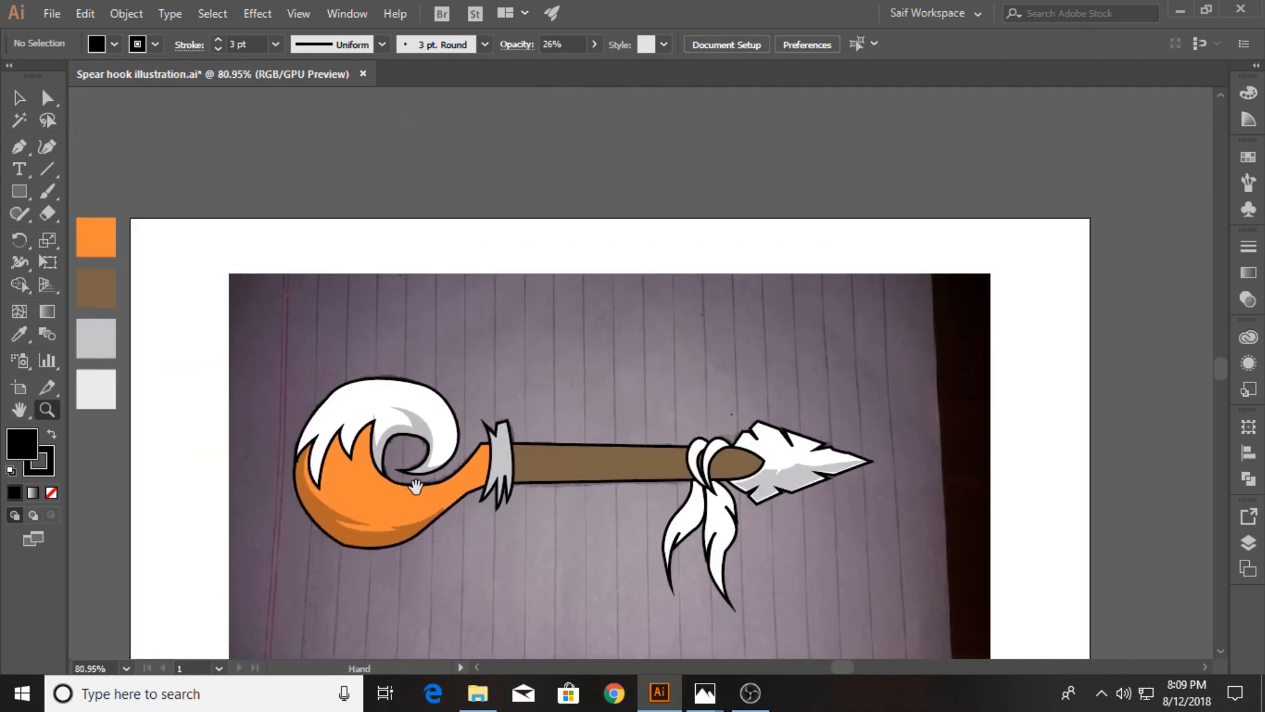
{"action": "left_click_drag", "start_coordinate": [501, 490], "coordinate": [755, 529]}
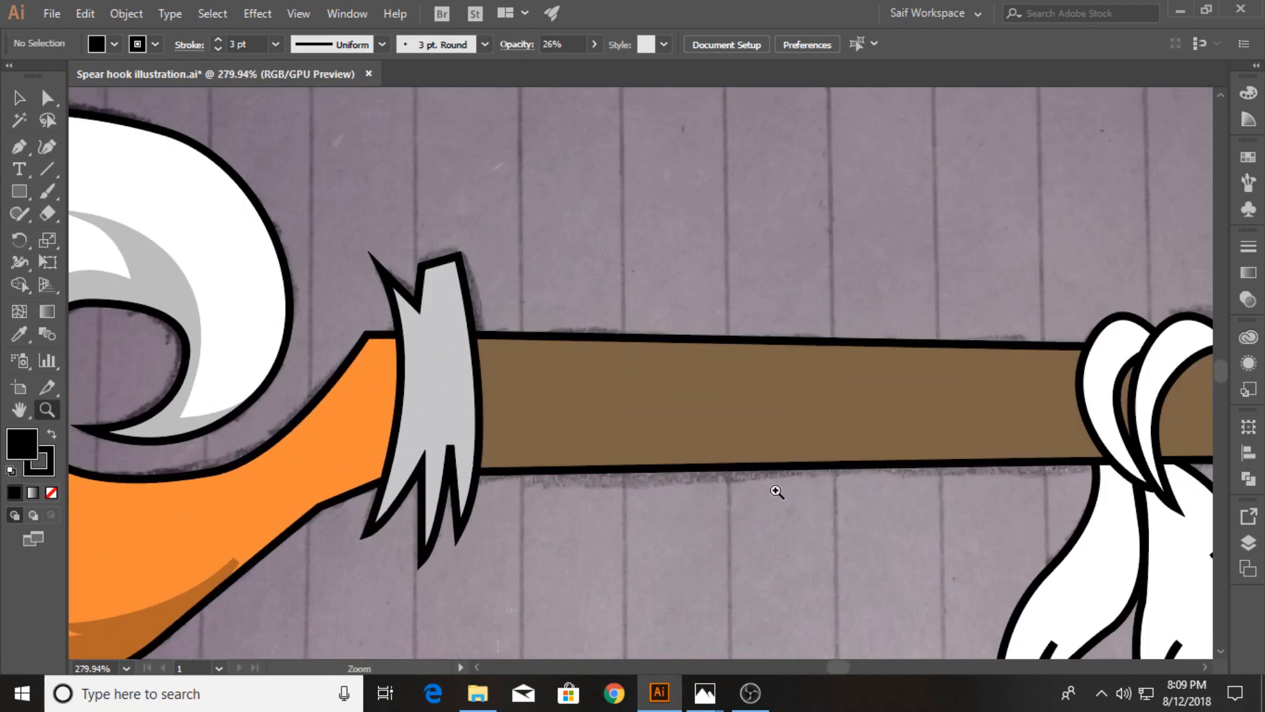
{"action": "left_click", "coordinate": [19, 147]}
{"action": "left_click_drag", "start_coordinate": [474, 352], "coordinate": [588, 363]}
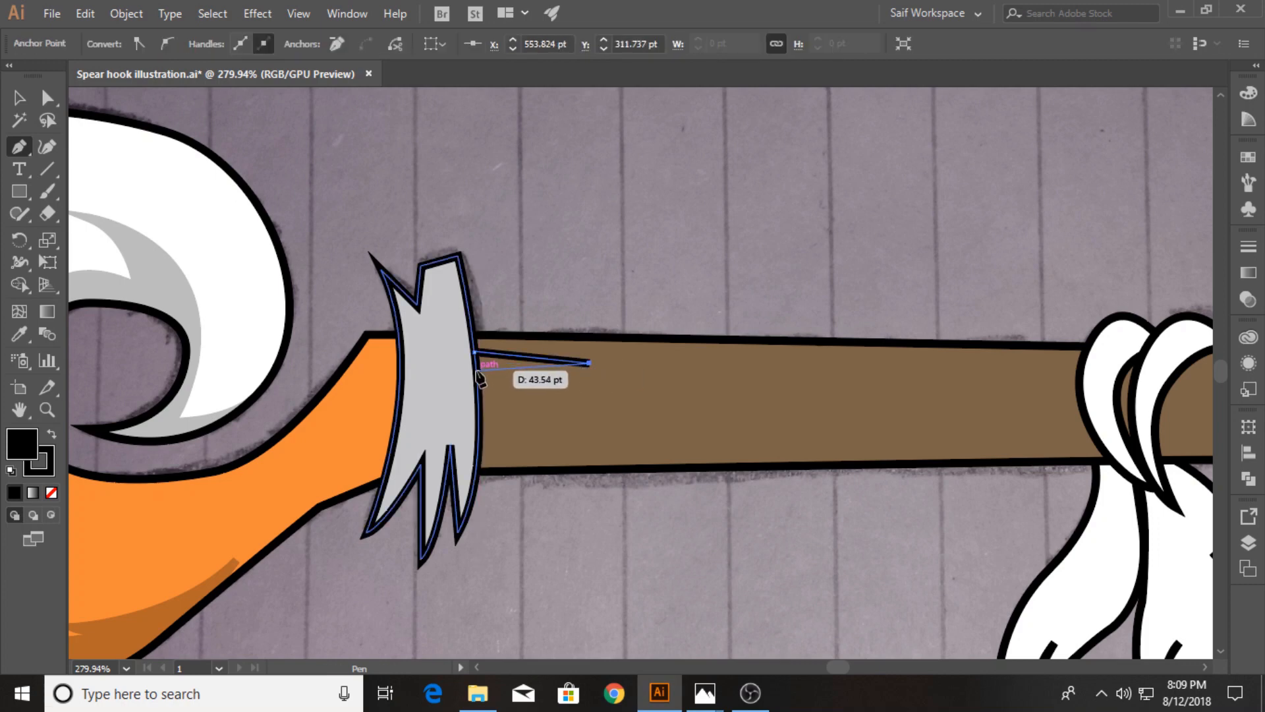
{"action": "left_click_drag", "start_coordinate": [479, 369], "coordinate": [478, 384]}
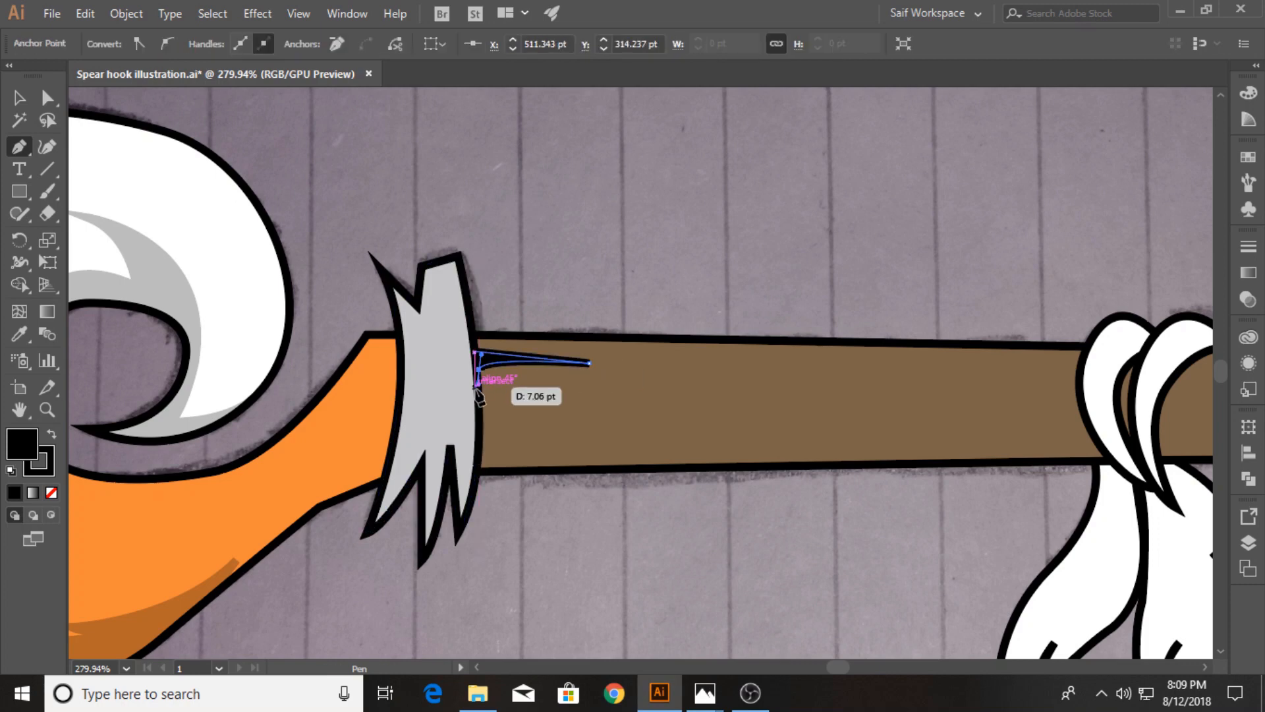
{"action": "left_click", "coordinate": [479, 435]}
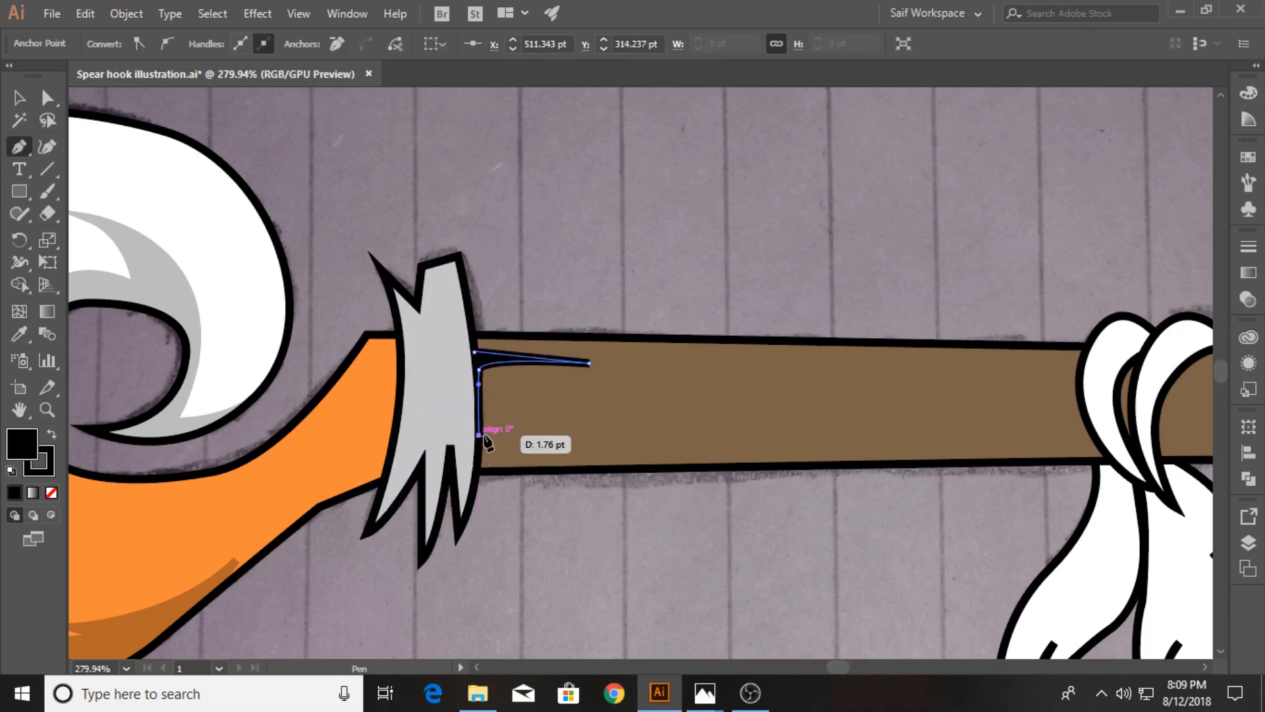
Step: Add a long lower spike along the brown handle and close the detail path behind the grey binding's edge
{"action": "left_click", "coordinate": [767, 444]}
{"action": "left_click", "coordinate": [479, 454]}
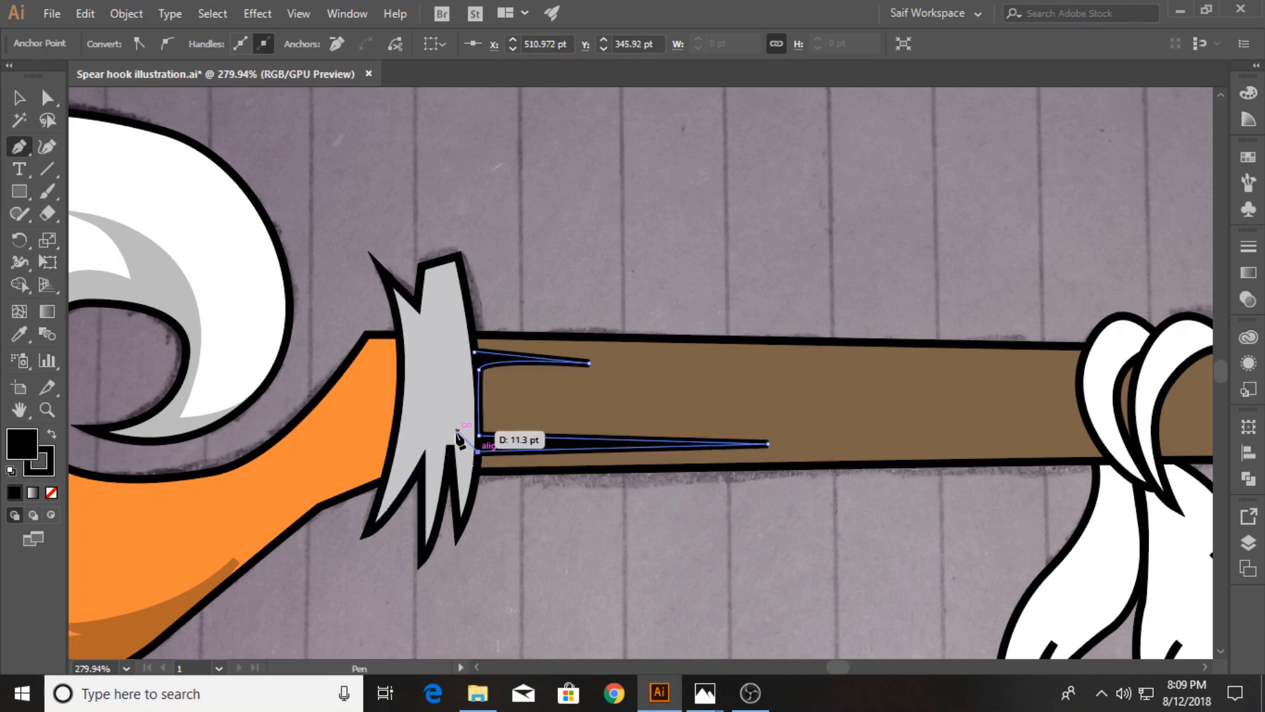
{"action": "left_click", "coordinate": [457, 430]}
{"action": "left_click", "coordinate": [464, 373]}
{"action": "left_click", "coordinate": [475, 352]}
{"action": "left_click", "coordinate": [18, 98]}
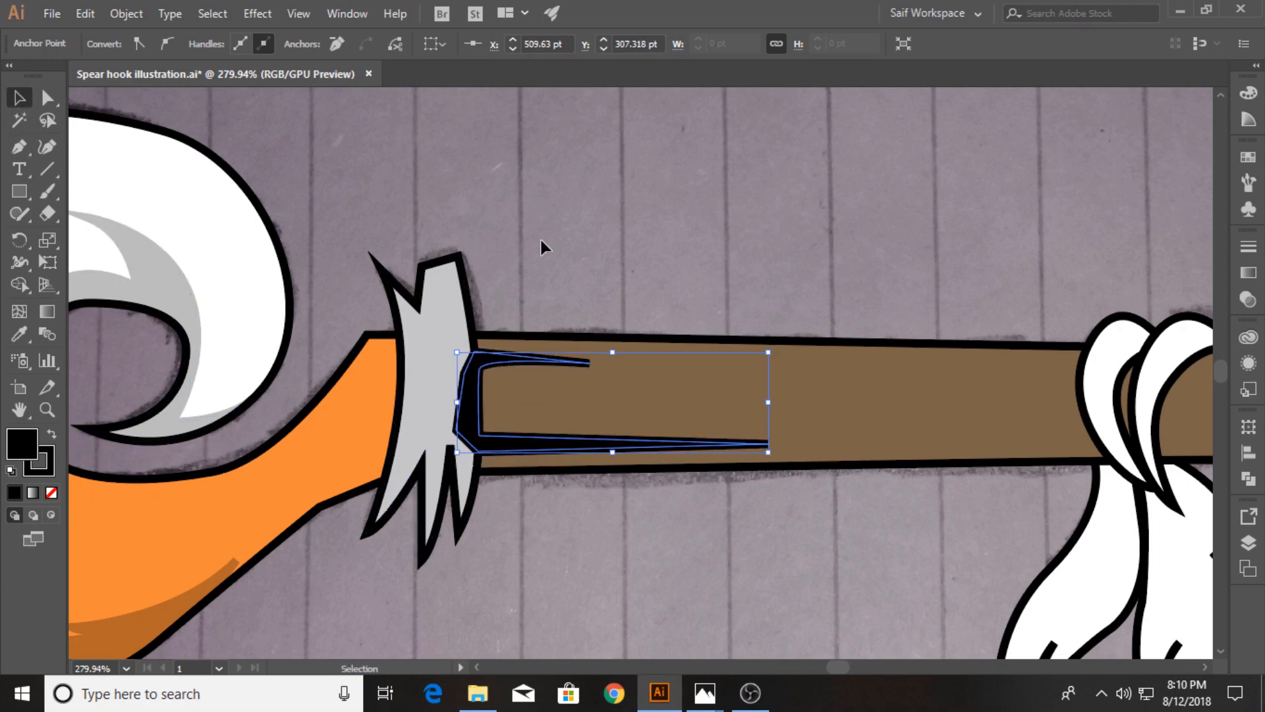
Step: Bring the grey binding to the front of the black handle detail and clear the selection
{"action": "left_click", "coordinate": [441, 286]}
{"action": "right_click", "coordinate": [443, 288]}
{"action": "mouse_move", "coordinate": [608, 585]}
{"action": "left_click", "coordinate": [699, 579]}
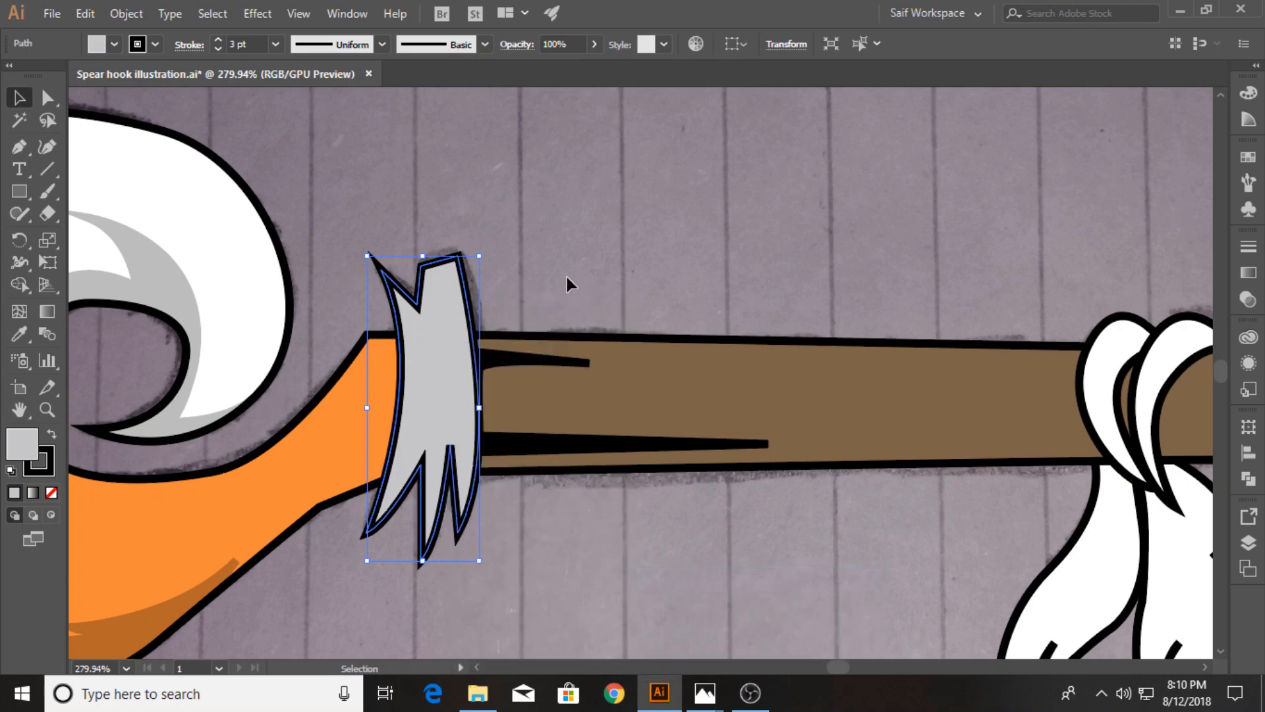
{"action": "left_click", "coordinate": [565, 274]}
{"action": "left_click", "coordinate": [706, 448]}
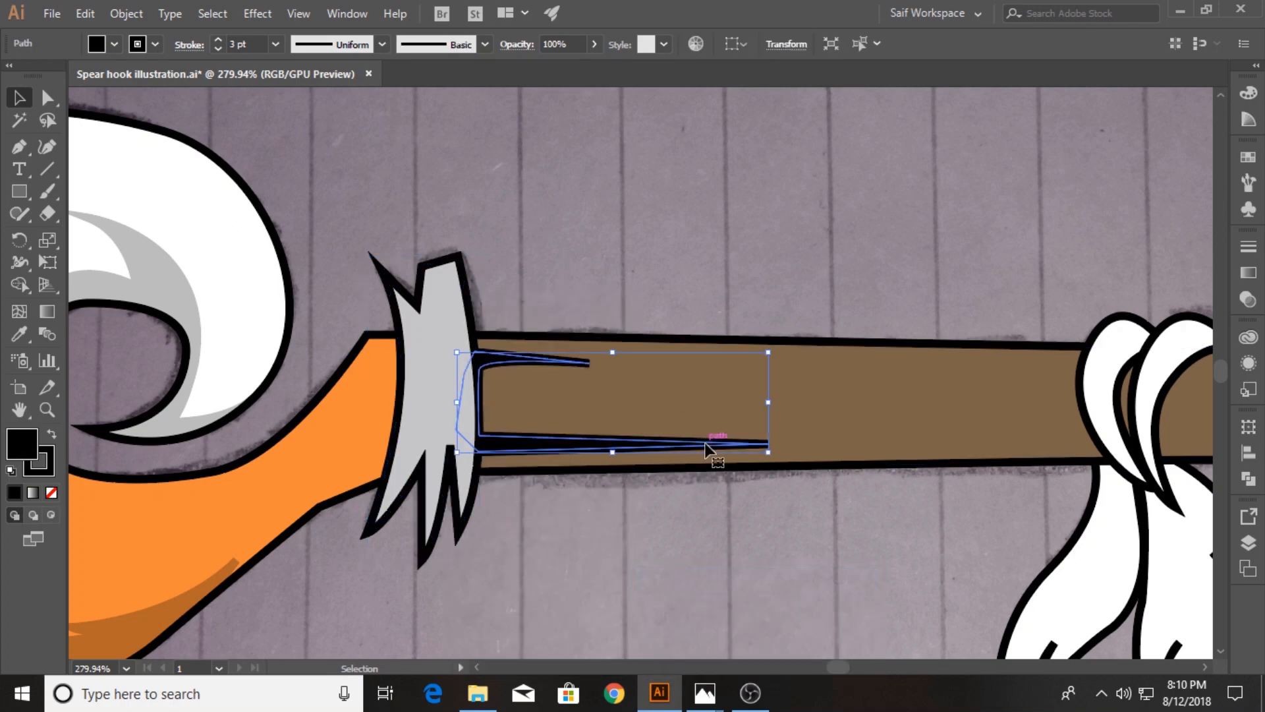
{"action": "key", "text": "ctrl+shift+a"}
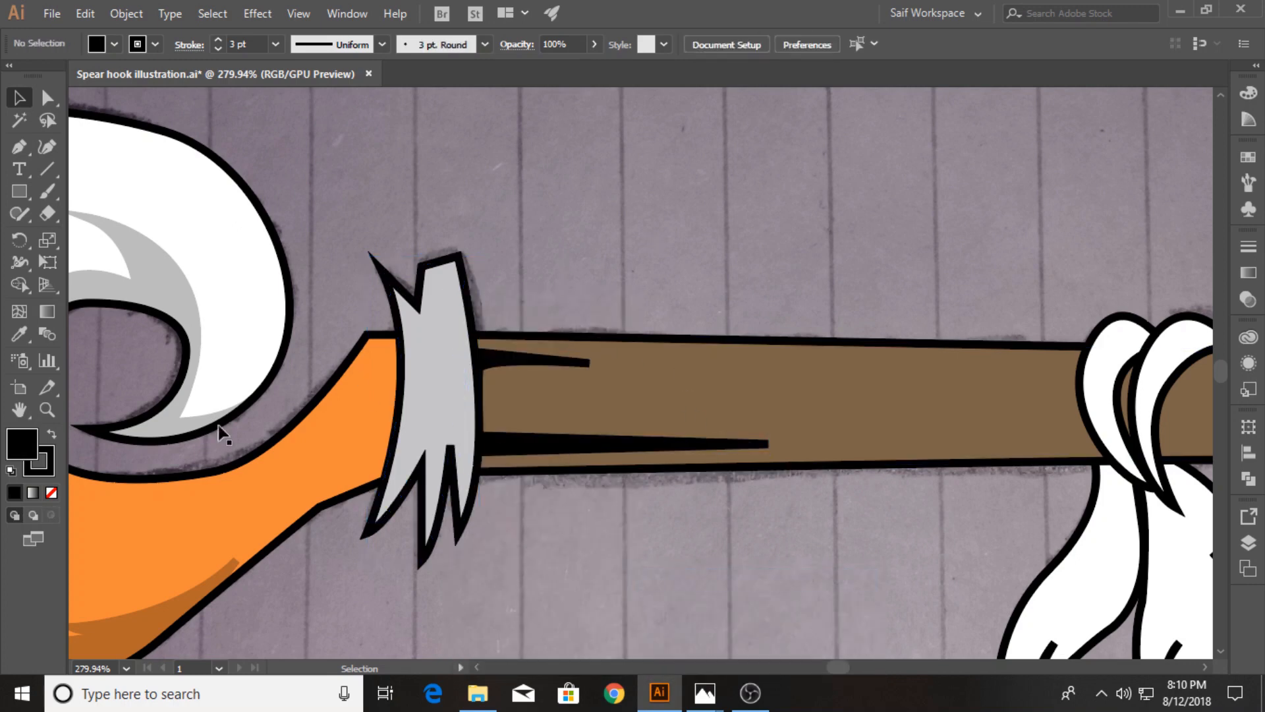
Step: Apply the lens-shaped Width Profile 1 to the stroke of the black detail beside the grey binding and deselect it
{"action": "left_click", "coordinate": [46, 410]}
{"action": "left_click_drag", "start_coordinate": [795, 409], "coordinate": [634, 415]}
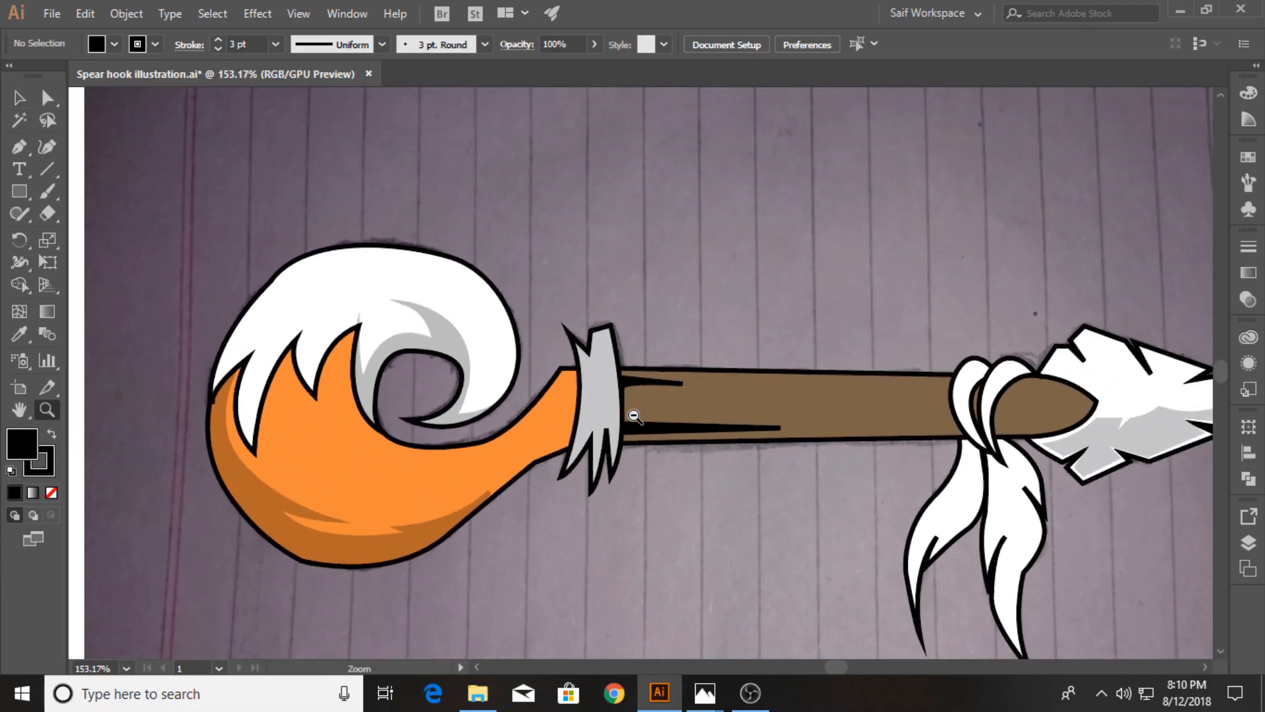
{"action": "left_click", "coordinate": [19, 97]}
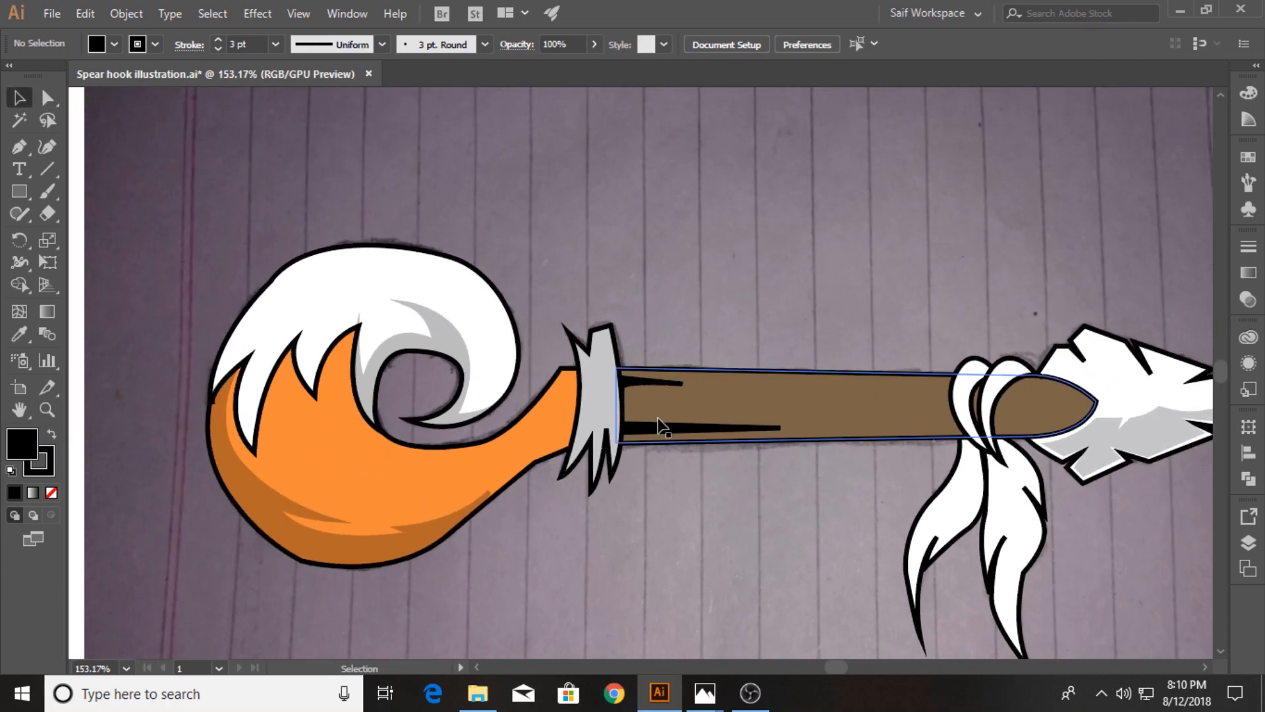
{"action": "left_click", "coordinate": [661, 429]}
{"action": "left_click", "coordinate": [381, 44]}
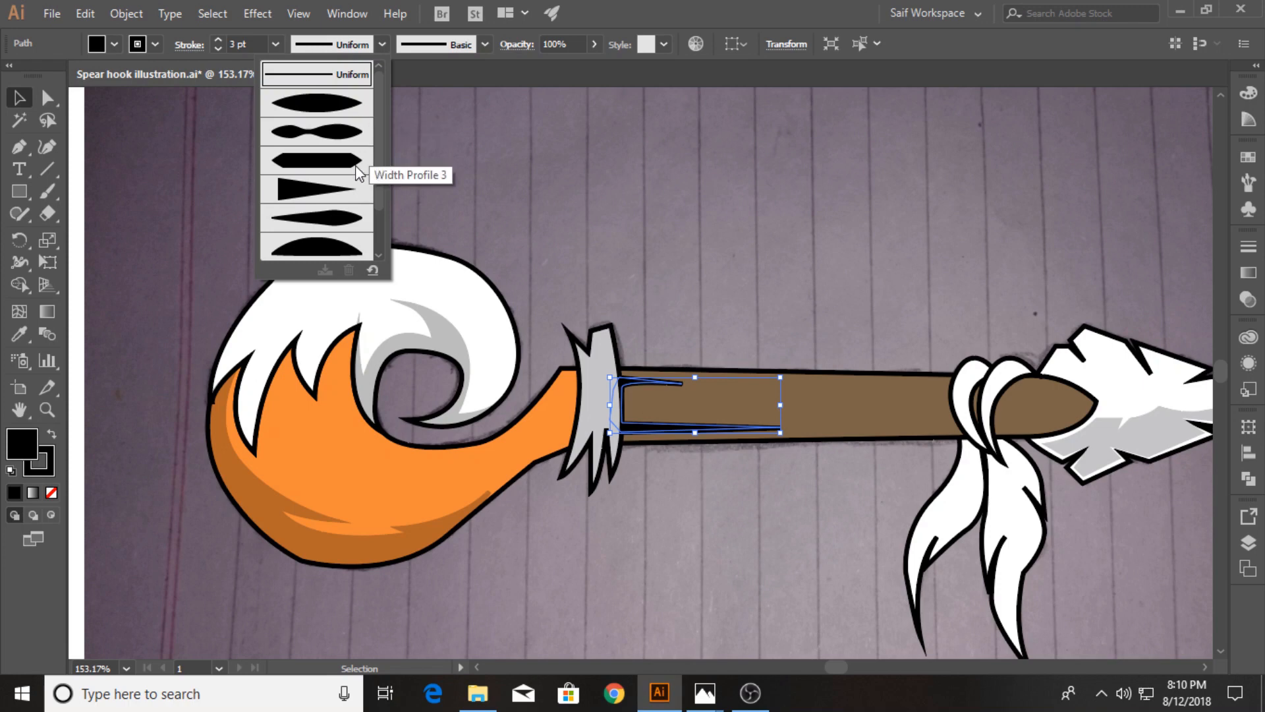
{"action": "left_click", "coordinate": [330, 126]}
{"action": "left_click", "coordinate": [654, 222]}
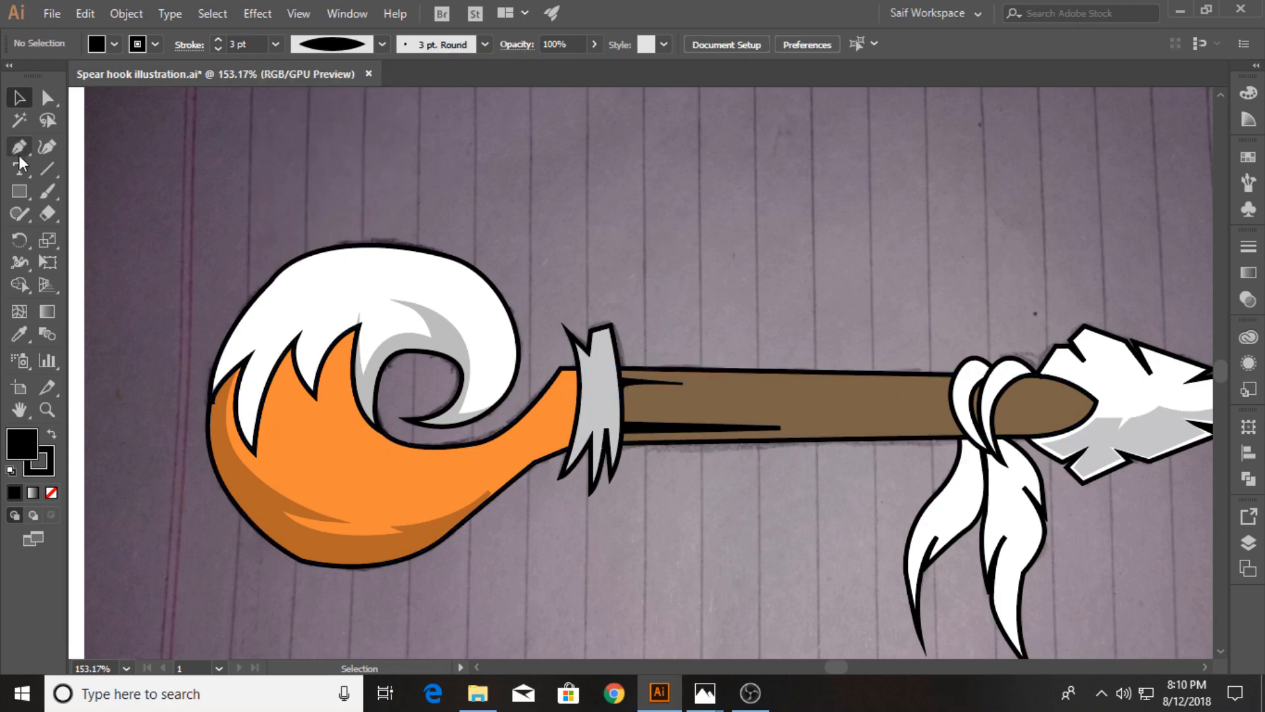
Step: Draw an open Pen path at the handle's knot end, with a long upper line, a drop inside the knot and a short lower spike
{"action": "left_click", "coordinate": [794, 386]}
{"action": "left_click", "coordinate": [962, 388]}
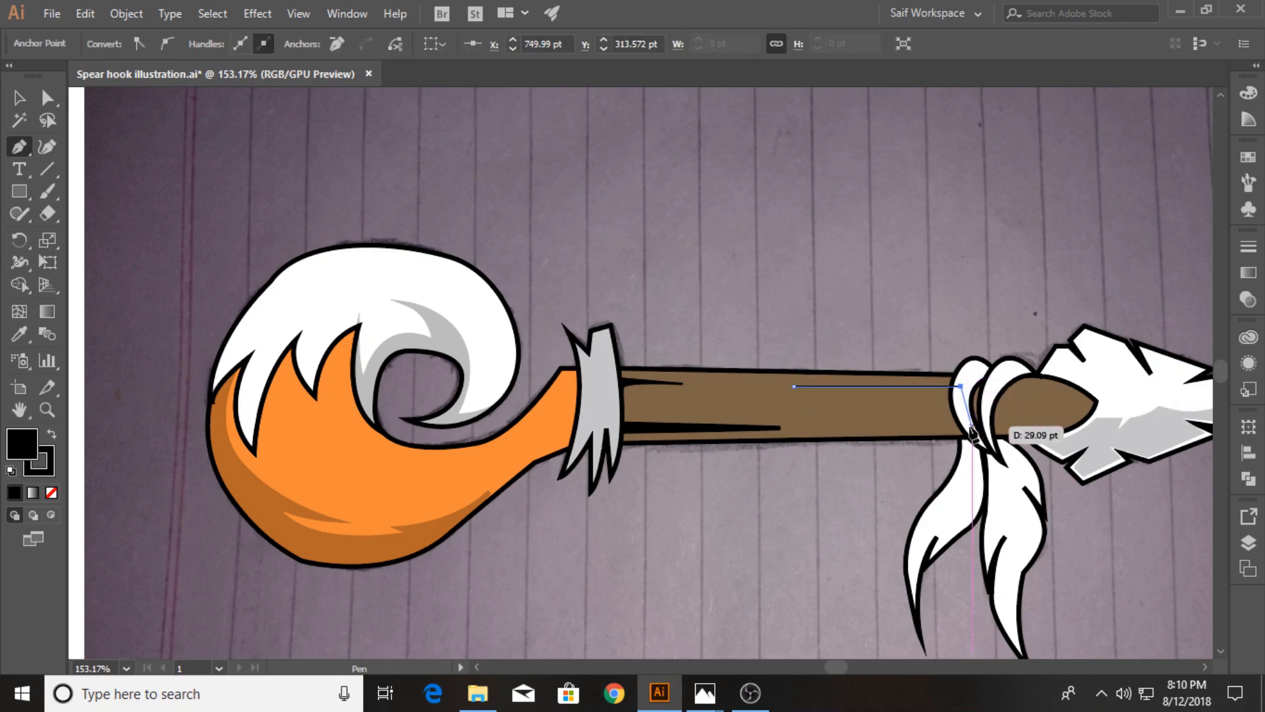
{"action": "left_click", "coordinate": [967, 423]}
{"action": "left_click", "coordinate": [910, 425]}
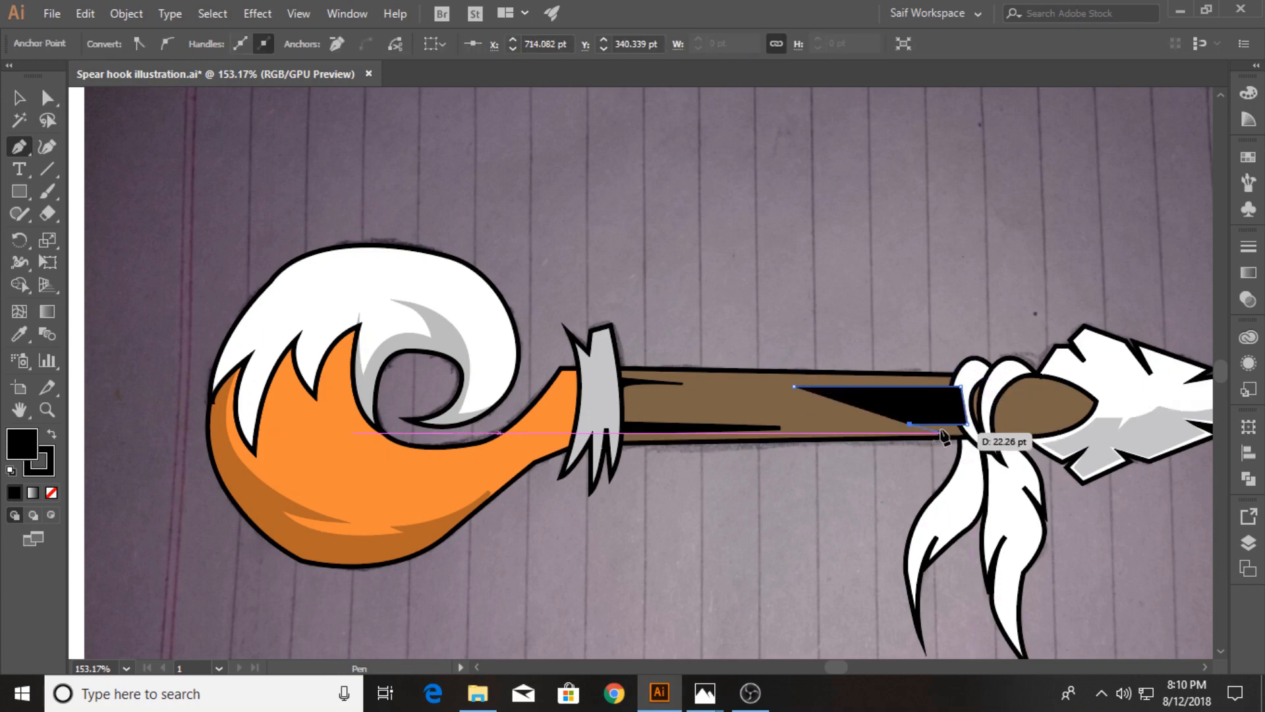
{"action": "left_click", "coordinate": [972, 431]}
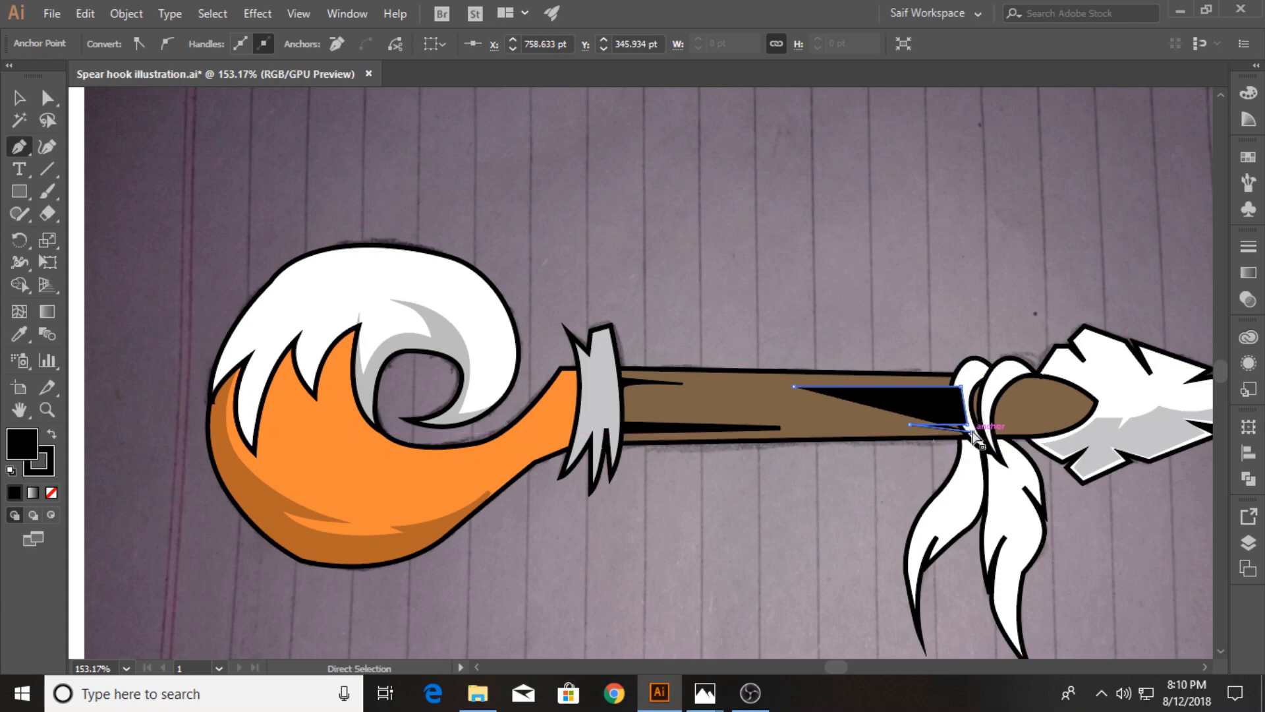
{"action": "key", "text": "ctrl+z"}
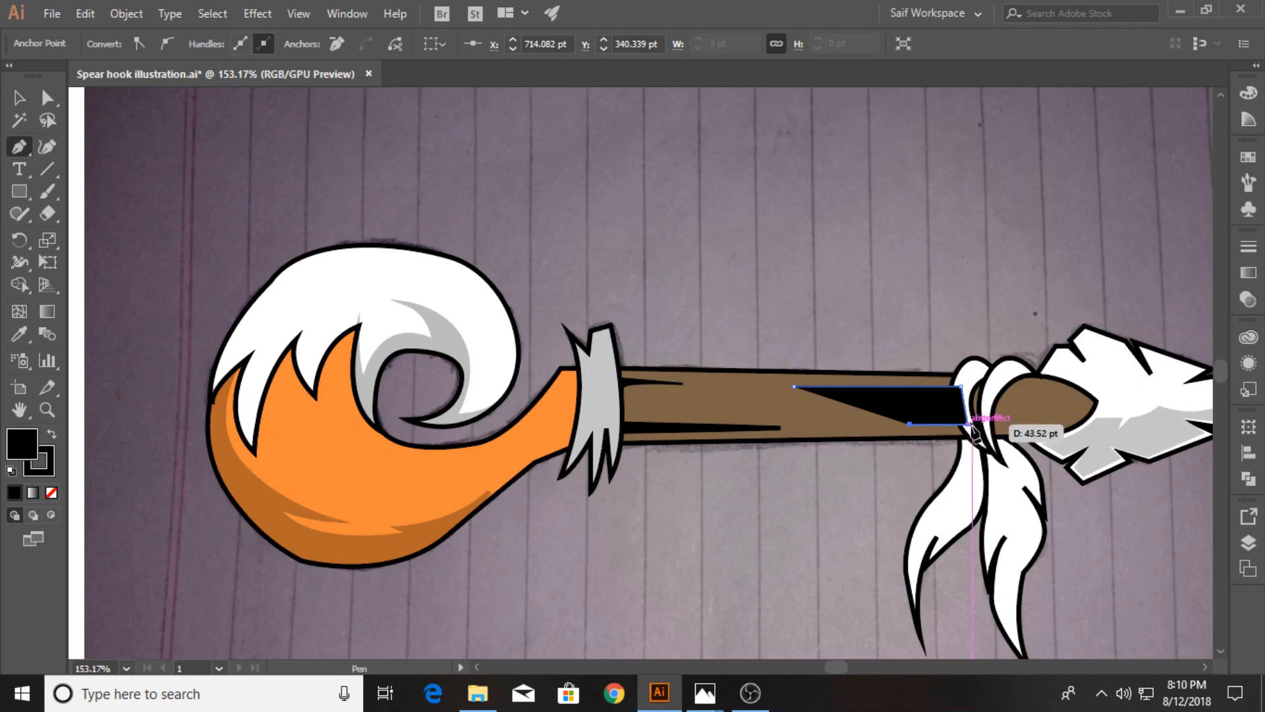
{"action": "left_click", "coordinate": [972, 431]}
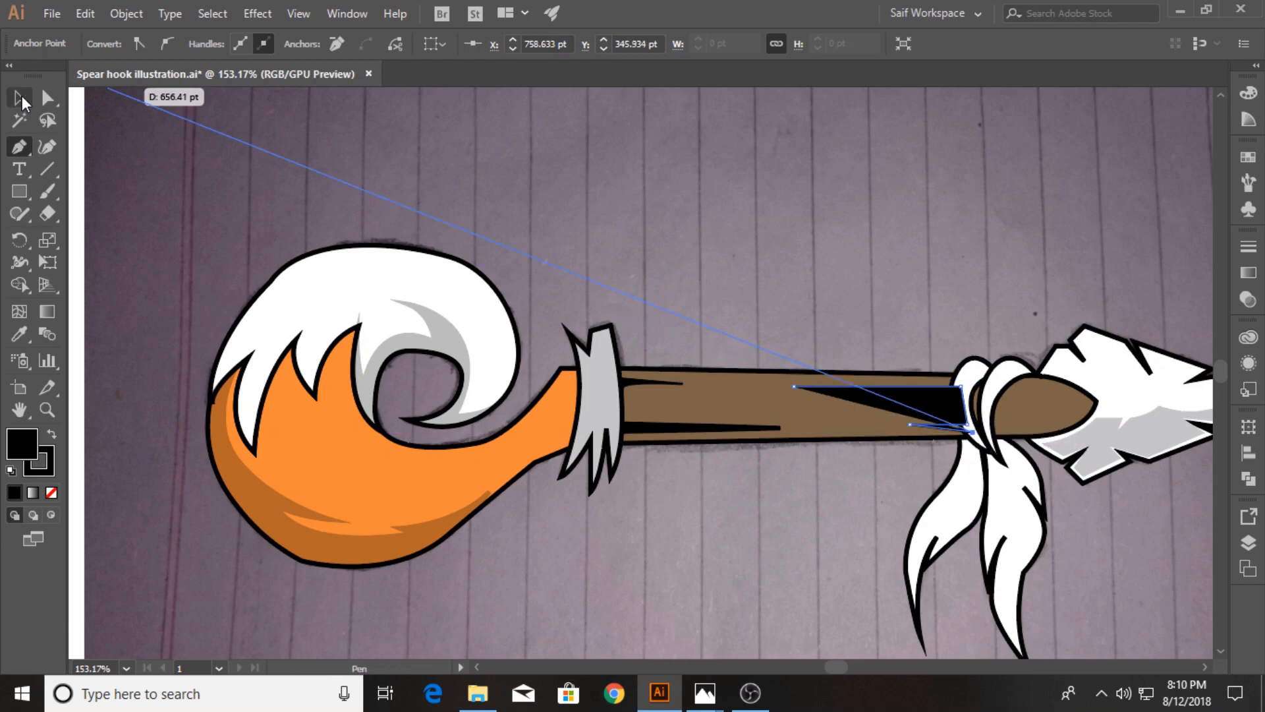
Step: Remove the fill from the open detail path beside the white knot and deselect it
{"action": "left_click", "coordinate": [21, 97]}
{"action": "left_click", "coordinate": [116, 44]}
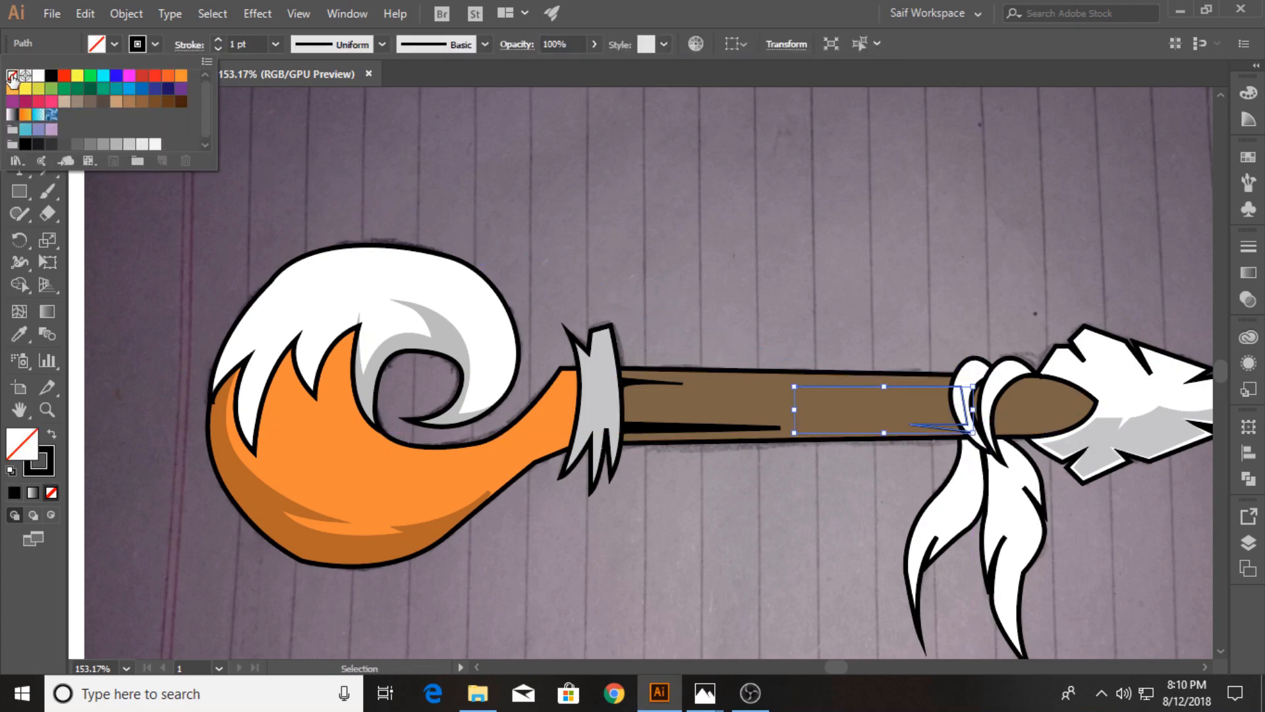
{"action": "left_click", "coordinate": [12, 51]}
{"action": "left_click", "coordinate": [451, 141]}
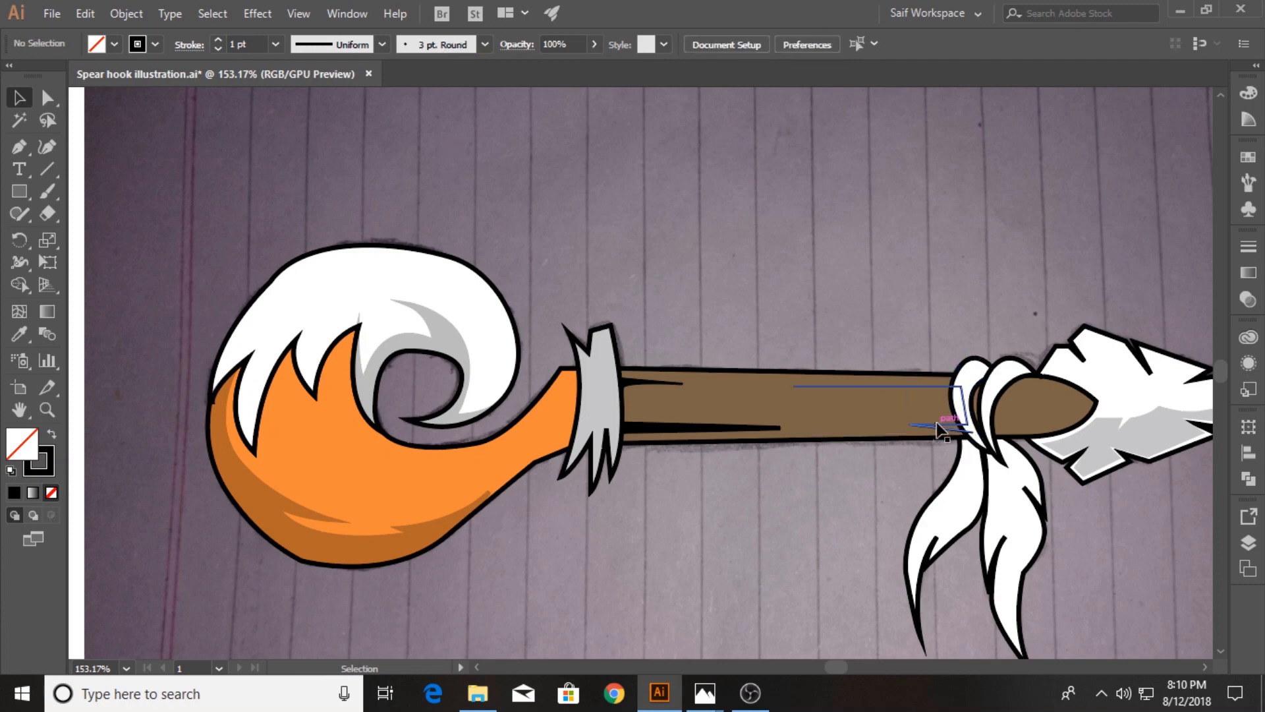
Step: Give the knot-end detail path a 3 pt stroke with the lens-shaped Width Profile 1 and deselect it
{"action": "left_click", "coordinate": [939, 430]}
{"action": "left_click", "coordinate": [275, 44]}
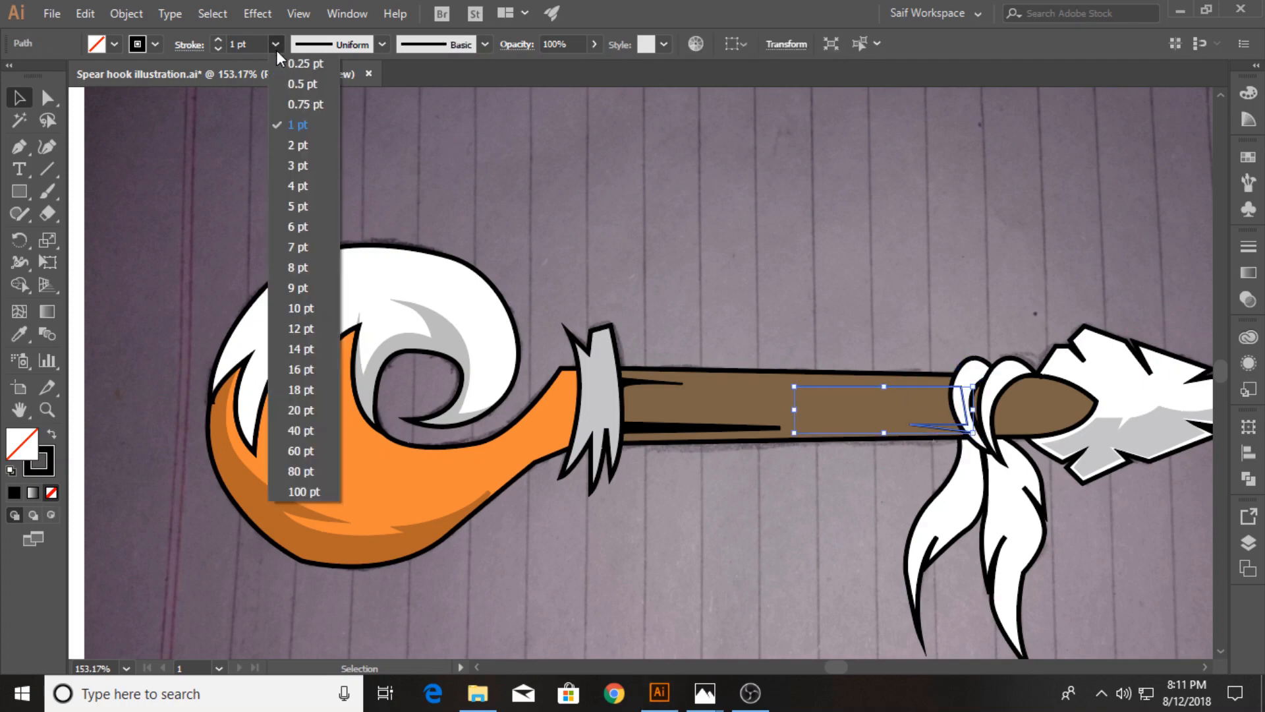
{"action": "left_click", "coordinate": [311, 162]}
{"action": "left_click", "coordinate": [383, 44]}
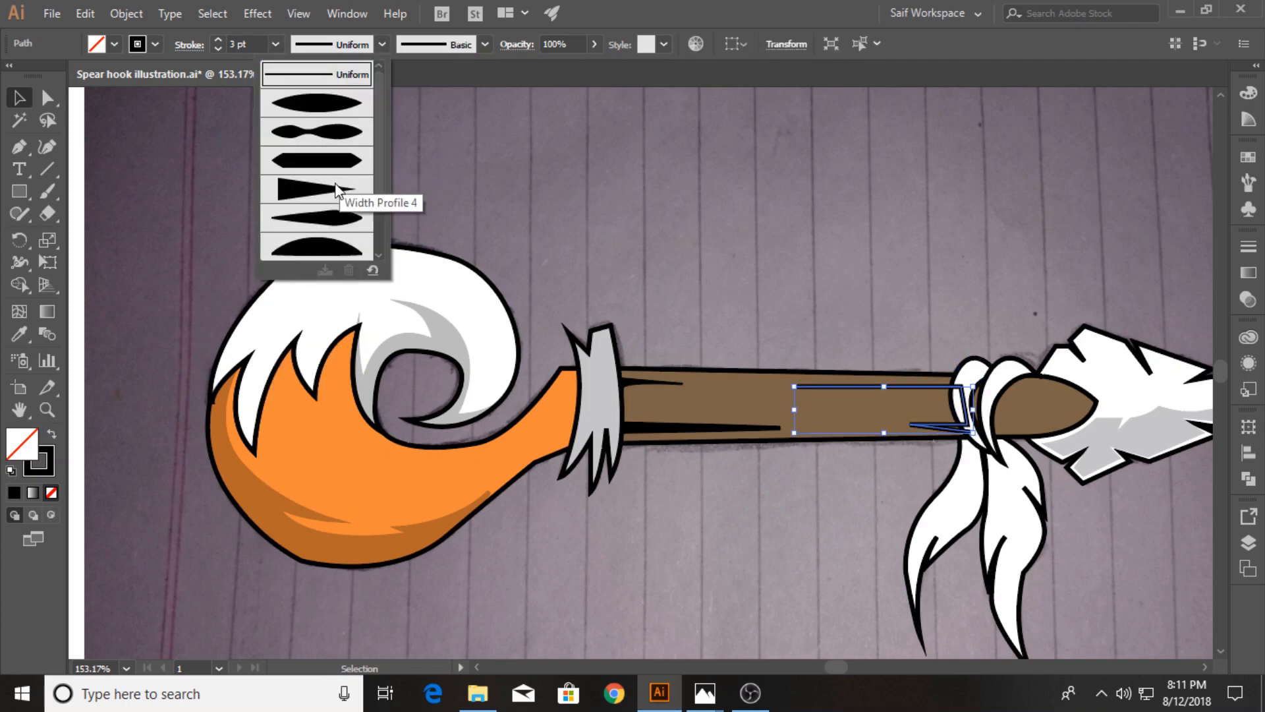
{"action": "left_click", "coordinate": [334, 184]}
{"action": "left_click", "coordinate": [380, 44]}
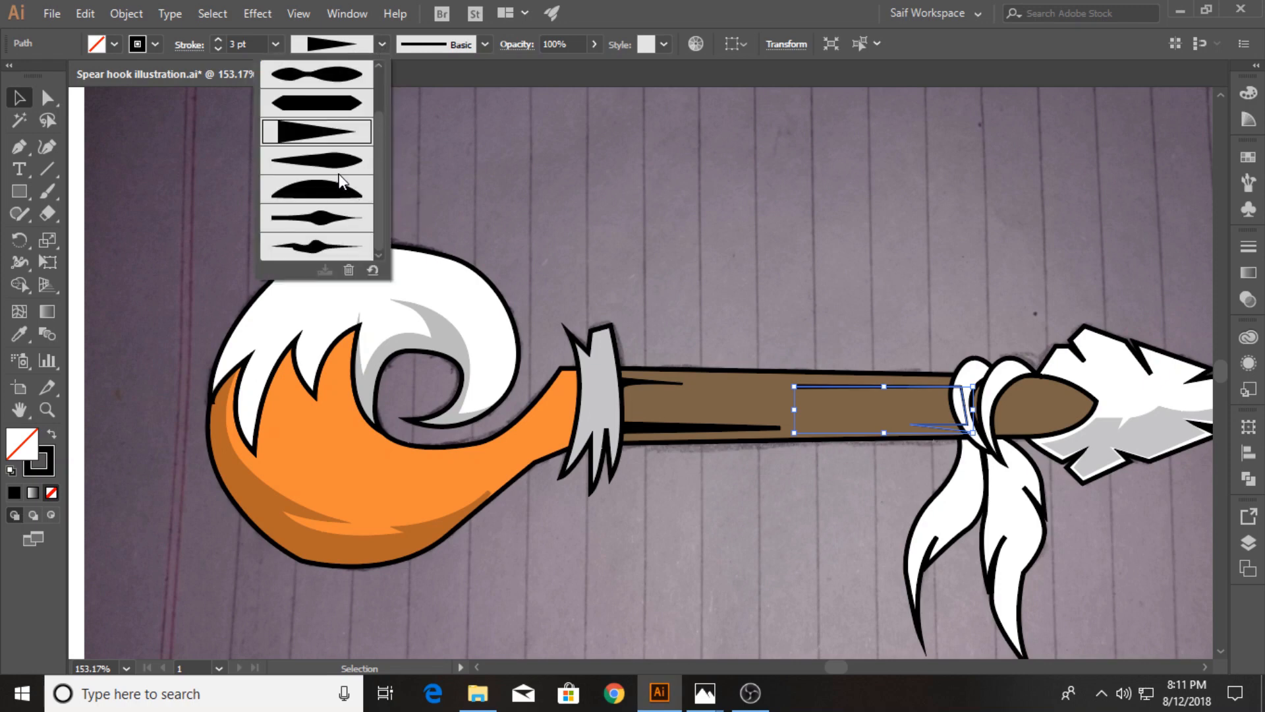
{"action": "scroll", "coordinate": [354, 139], "scroll_direction": "up", "scroll_amount": 2}
{"action": "left_click", "coordinate": [336, 103]}
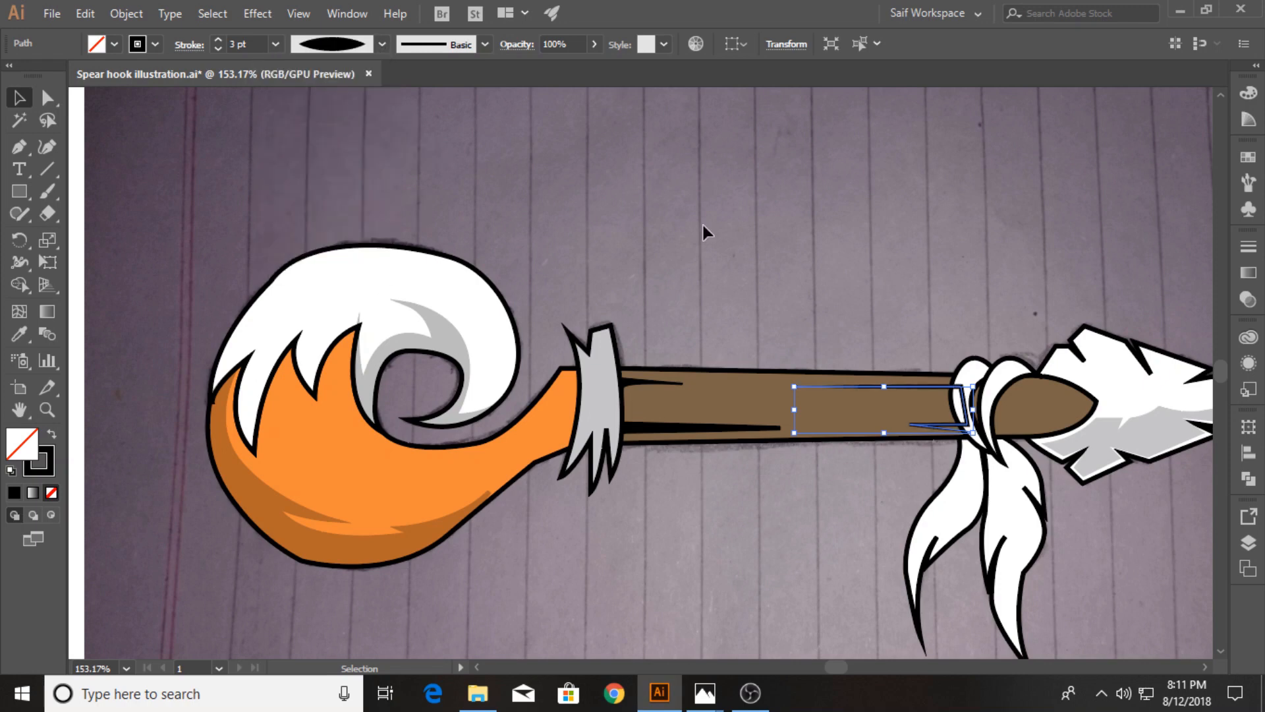
{"action": "left_click", "coordinate": [703, 225]}
Step: Bring the white knot loop nearest the grey binding in front of the detail path and deselect it
{"action": "right_click", "coordinate": [971, 395]}
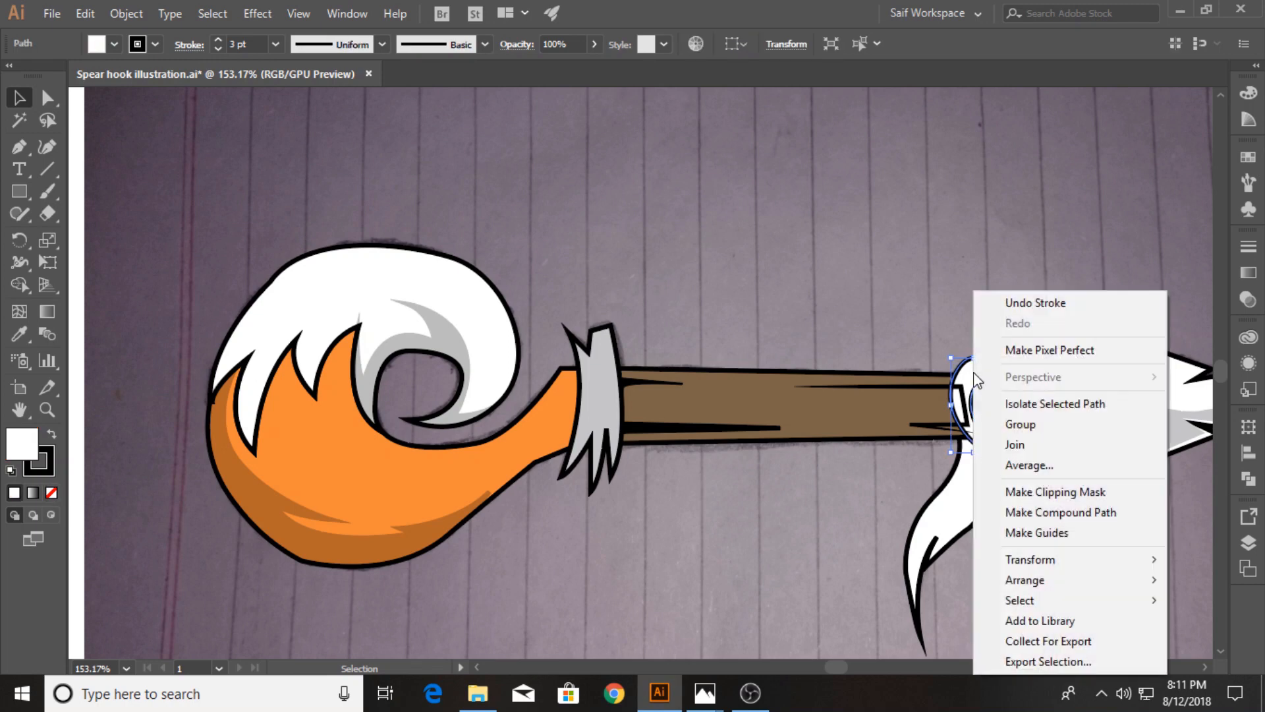
{"action": "left_click", "coordinate": [836, 577]}
{"action": "right_click", "coordinate": [970, 395]}
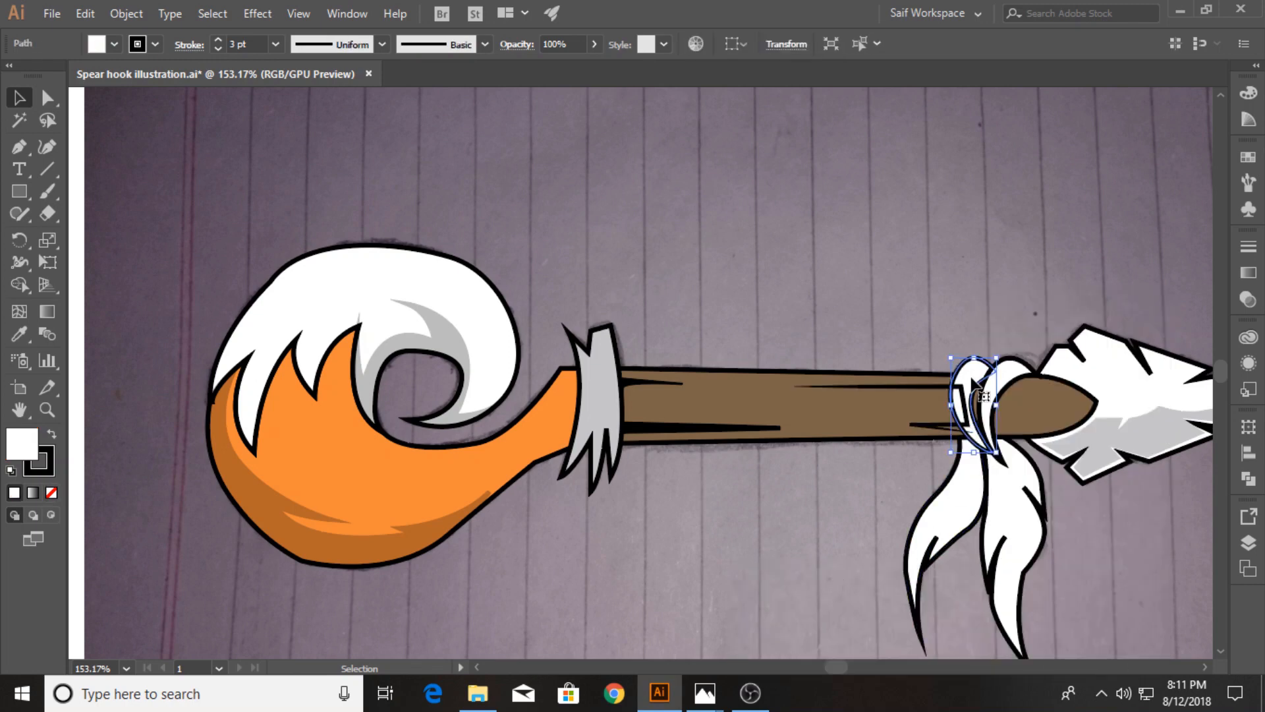
{"action": "mouse_move", "coordinate": [1022, 580]}
{"action": "left_click", "coordinate": [905, 579]}
{"action": "left_click", "coordinate": [819, 260]}
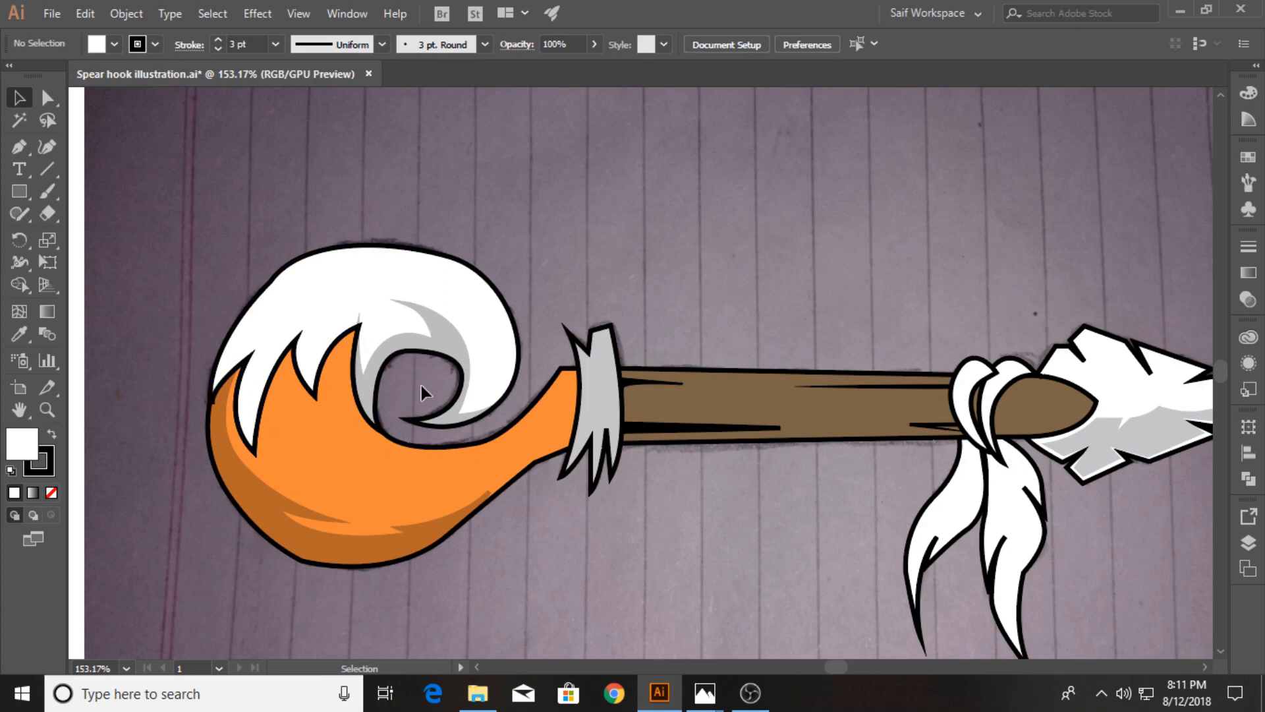
Step: Draw a closed Pen shadow shape over the handle's binding end and lower side, with a notched inner edge and corners extending beyond the handle
{"action": "left_click", "coordinate": [20, 152]}
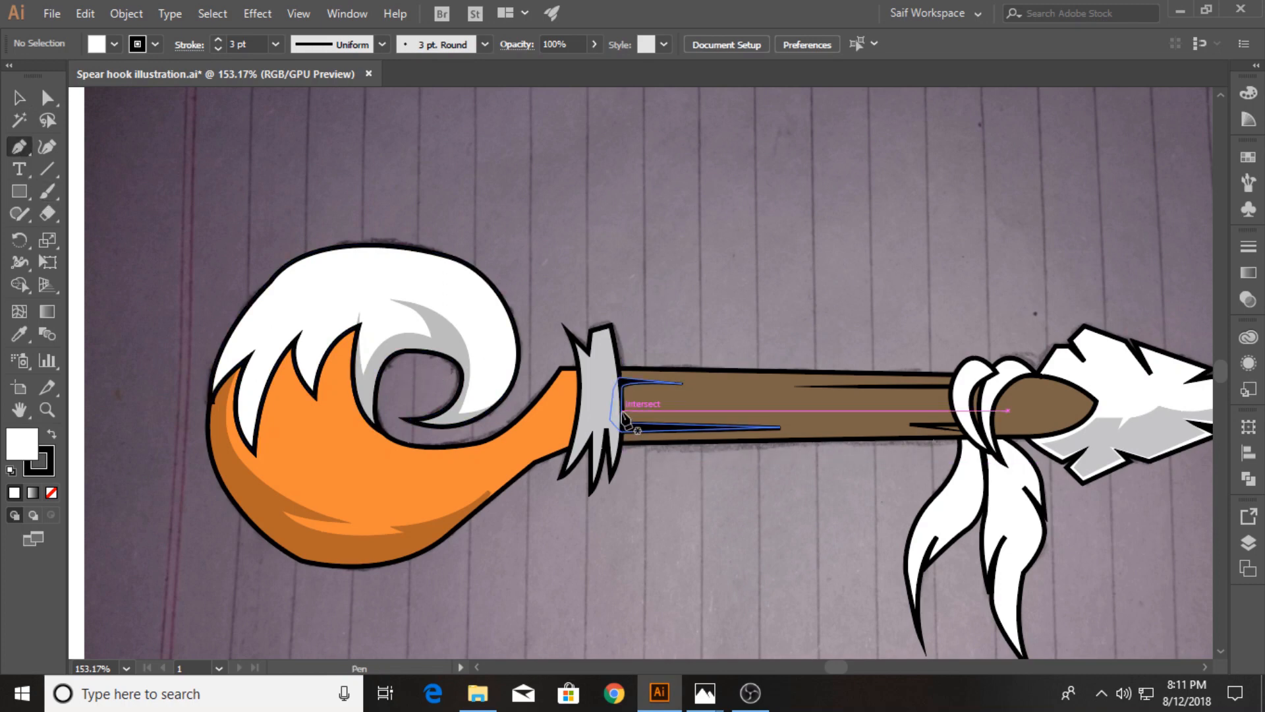
{"action": "left_click", "coordinate": [647, 369]}
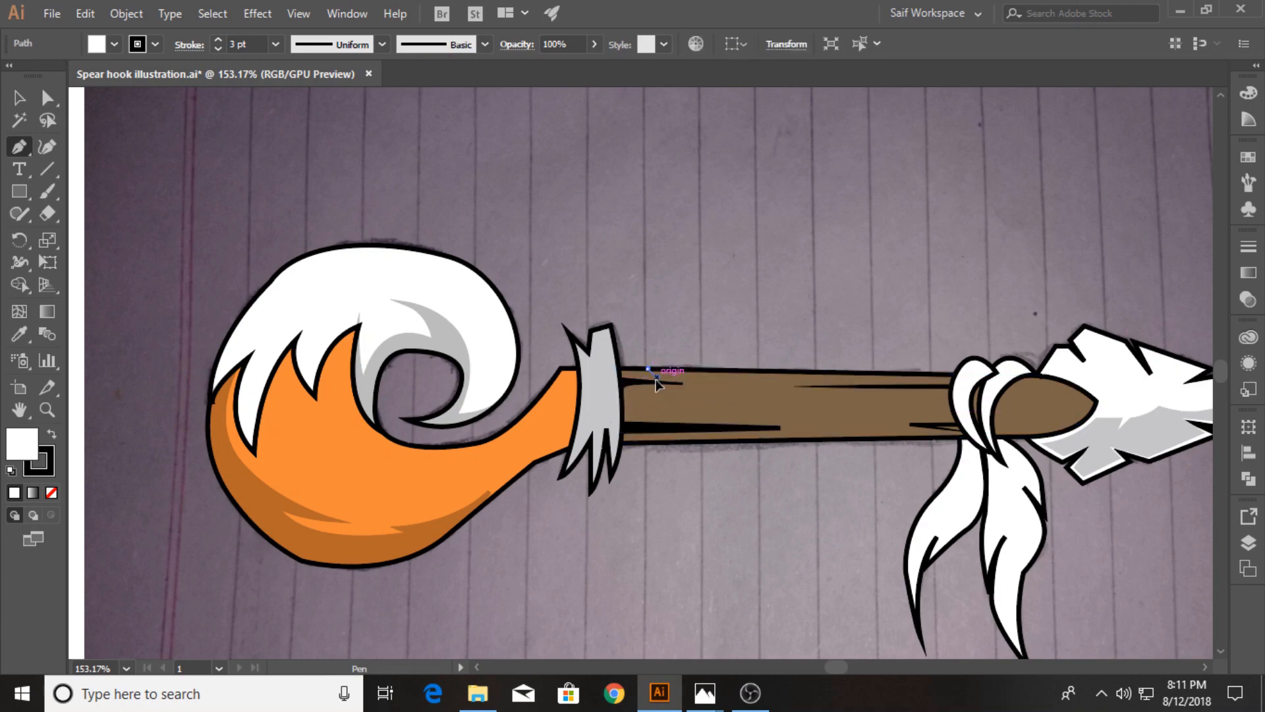
{"action": "left_click_drag", "start_coordinate": [657, 377], "coordinate": [648, 435]}
{"action": "left_click", "coordinate": [656, 377]}
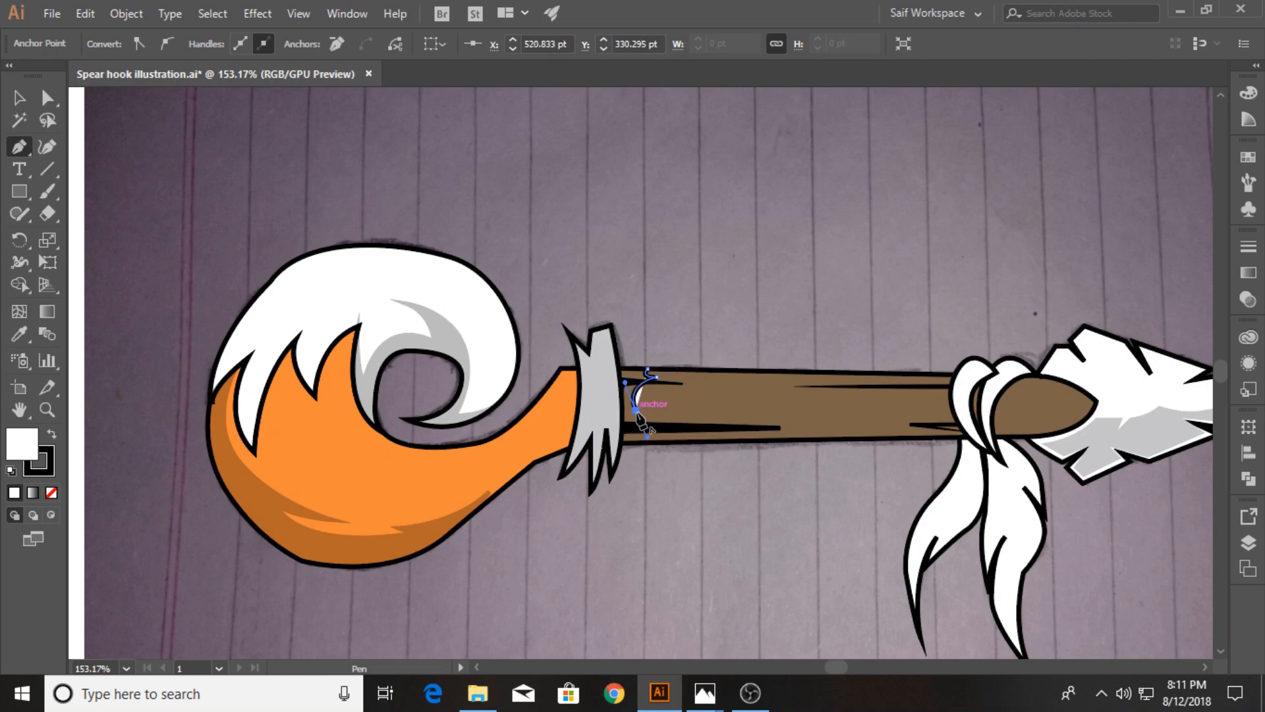
{"action": "left_click", "coordinate": [637, 411]}
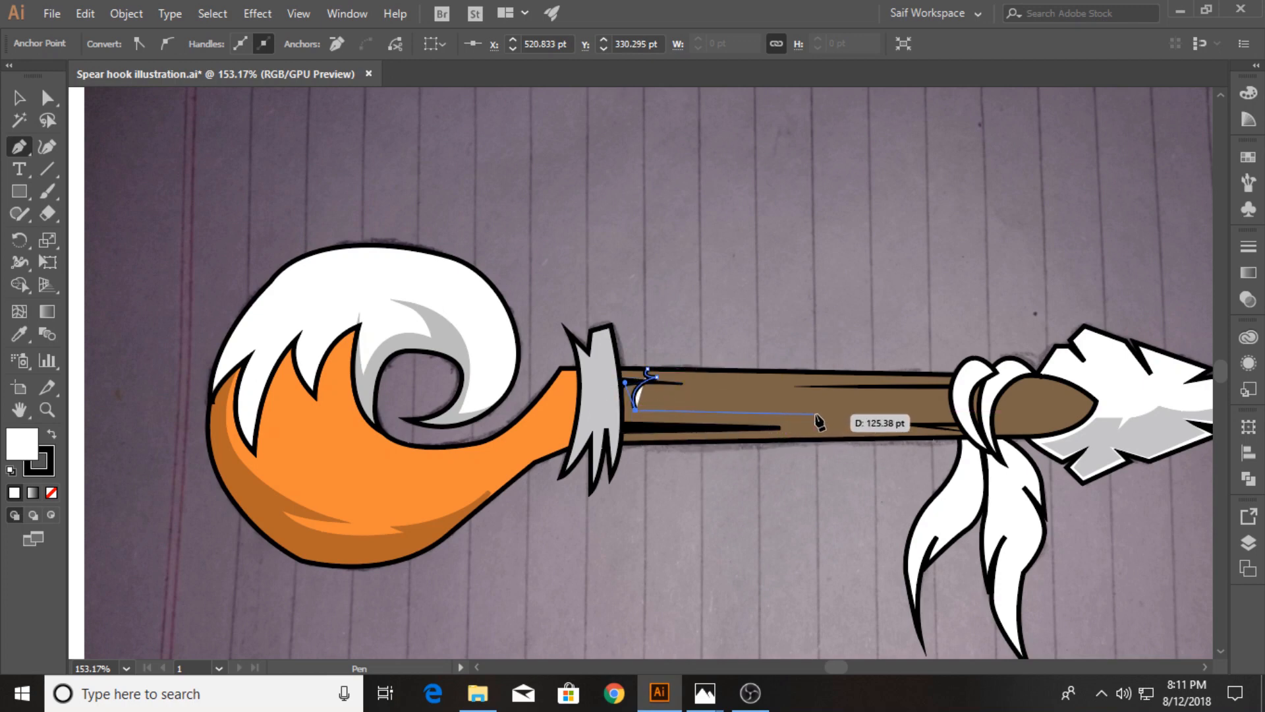
{"action": "left_click_drag", "start_coordinate": [926, 403], "coordinate": [924, 402]}
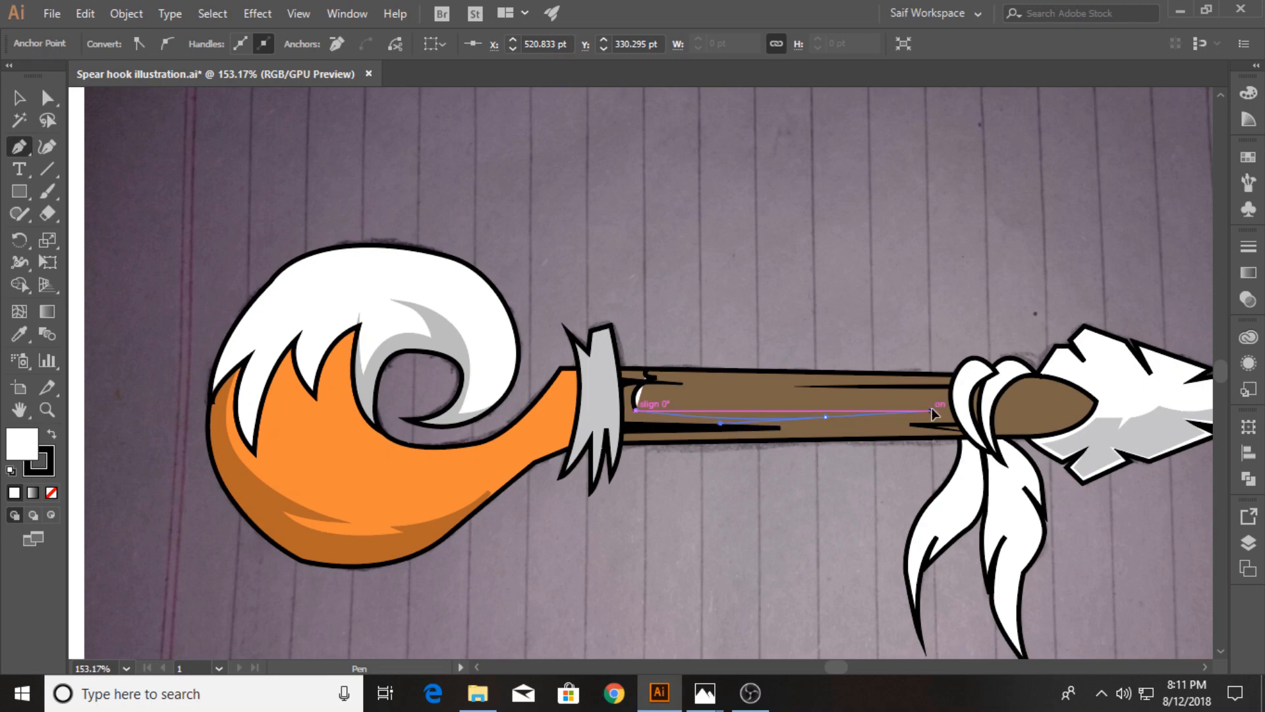
{"action": "left_click", "coordinate": [826, 416]}
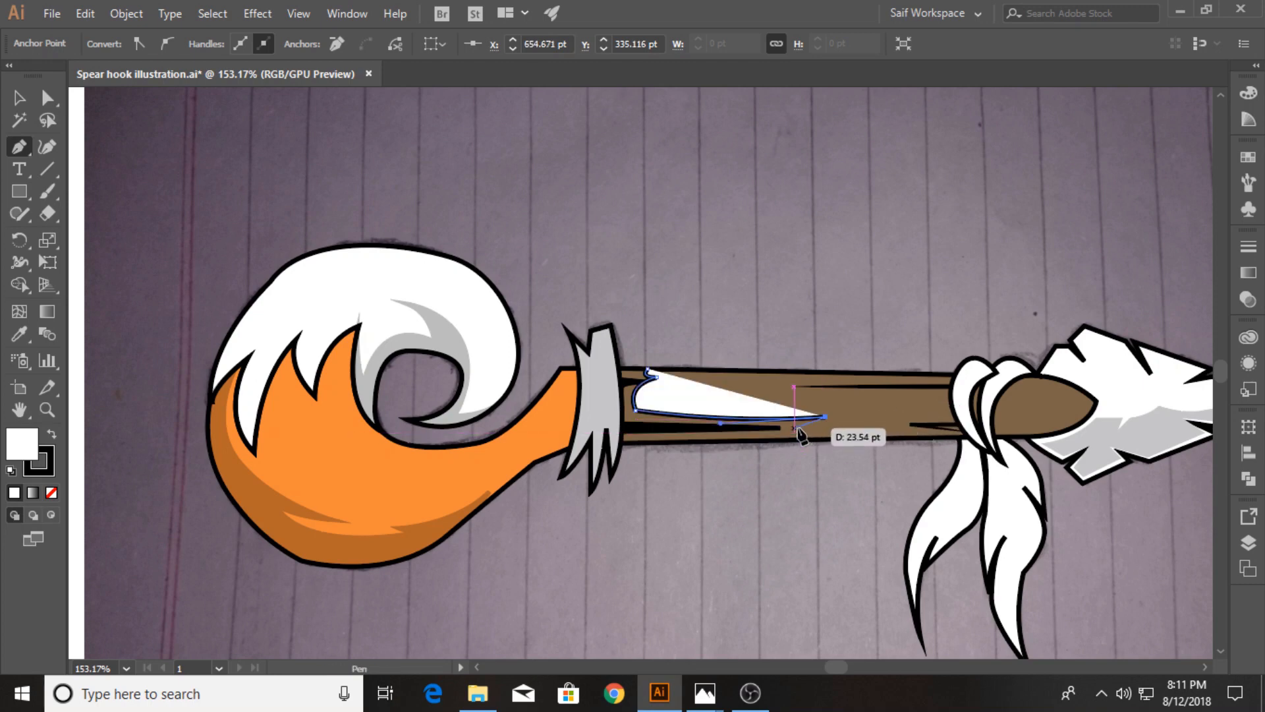
{"action": "left_click_drag", "start_coordinate": [787, 427], "coordinate": [935, 428]}
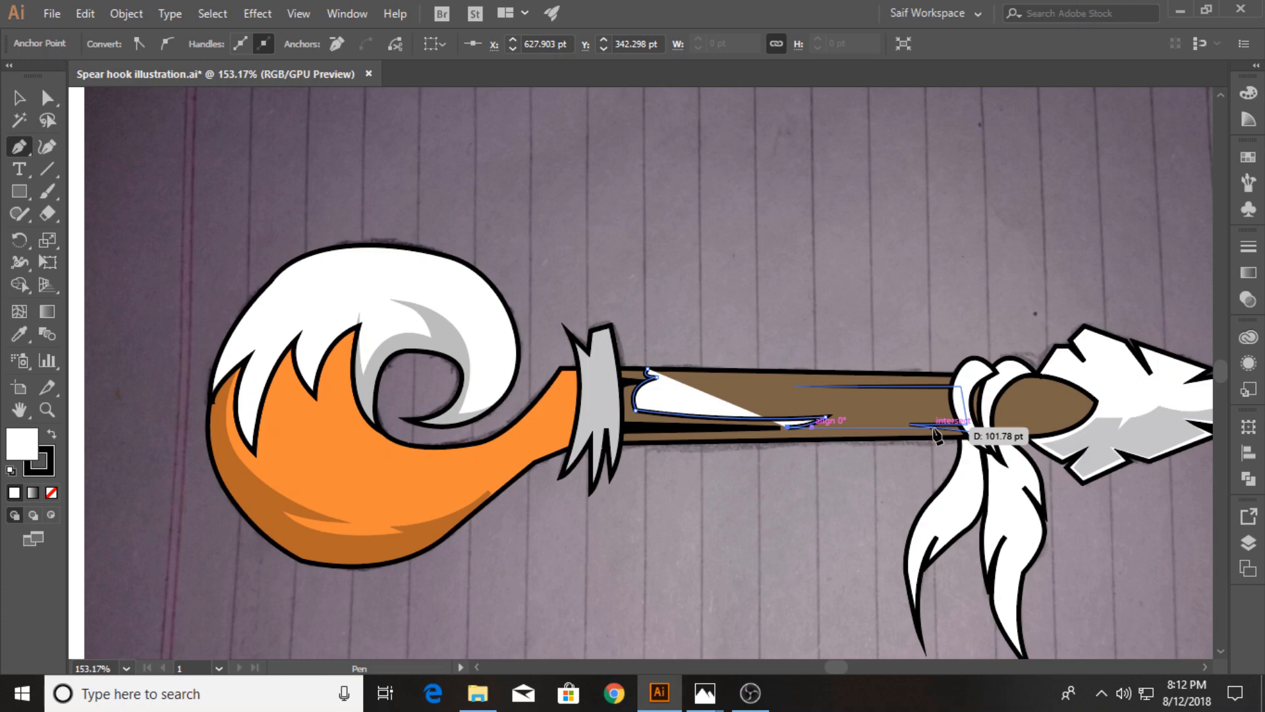
{"action": "left_click_drag", "start_coordinate": [973, 425], "coordinate": [974, 464]}
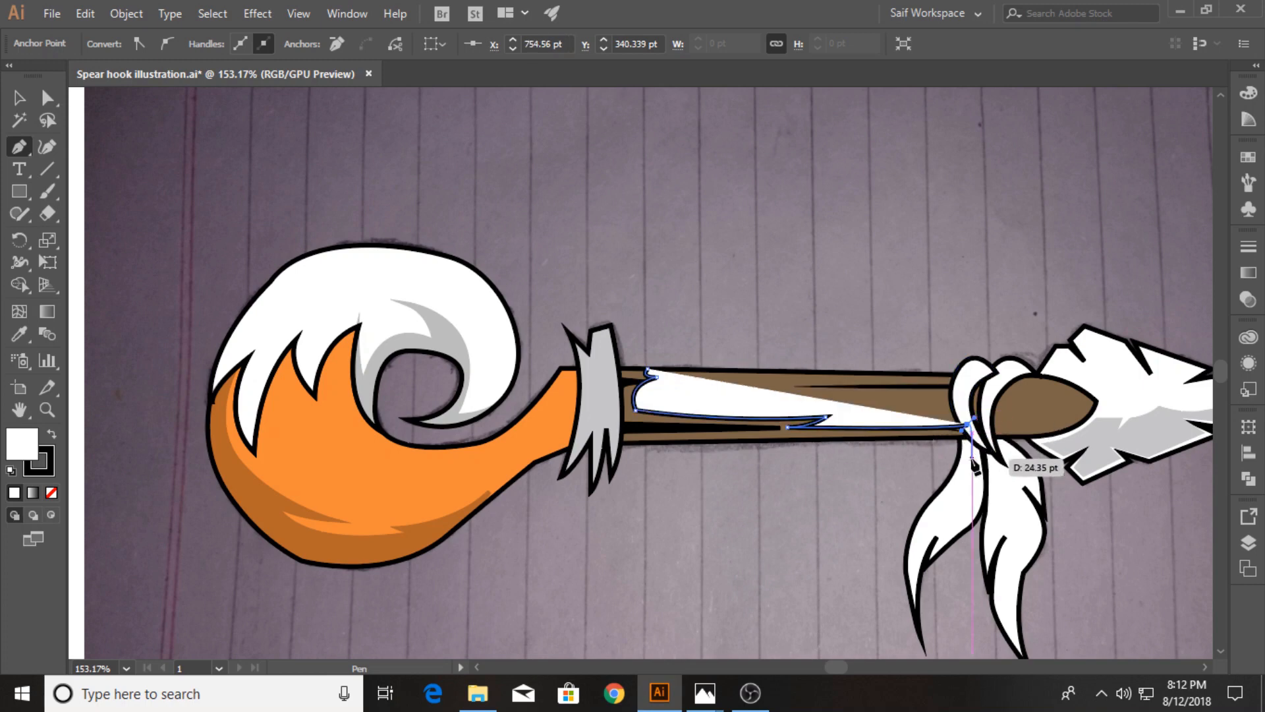
{"action": "left_click", "coordinate": [974, 466]}
{"action": "left_click", "coordinate": [657, 518]}
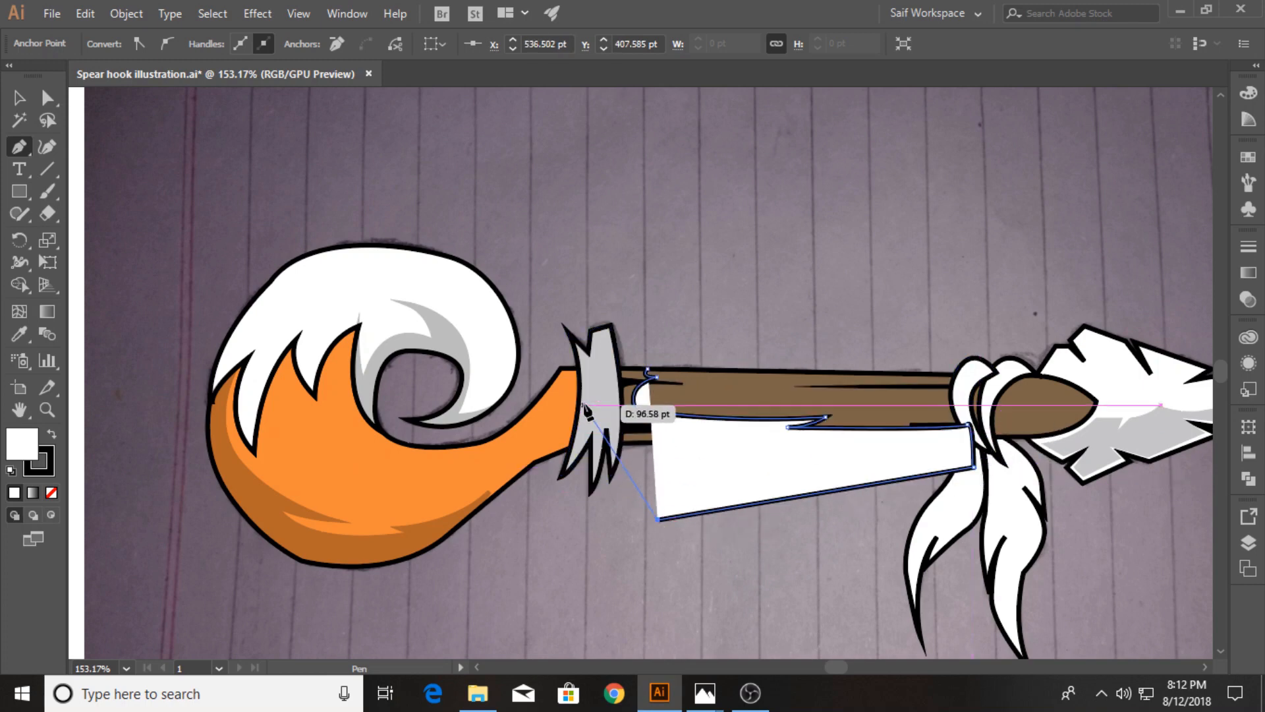
{"action": "left_click", "coordinate": [591, 306]}
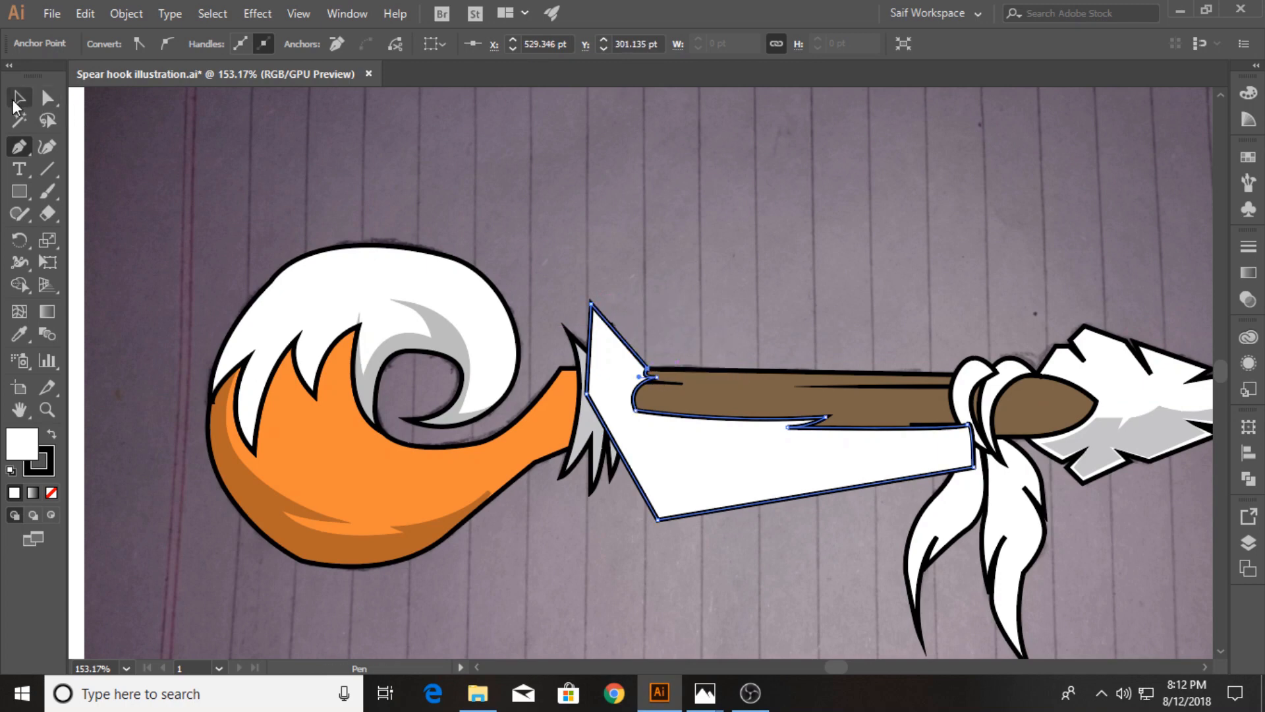
Step: Trim the parts of the new shadow shape lying outside the handle with the Shape Builder tool
{"action": "left_click", "coordinate": [14, 102]}
{"action": "left_click", "coordinate": [653, 343]}
{"action": "left_click", "coordinate": [686, 449]}
{"action": "left_click", "coordinate": [739, 390], "text": "shift"}
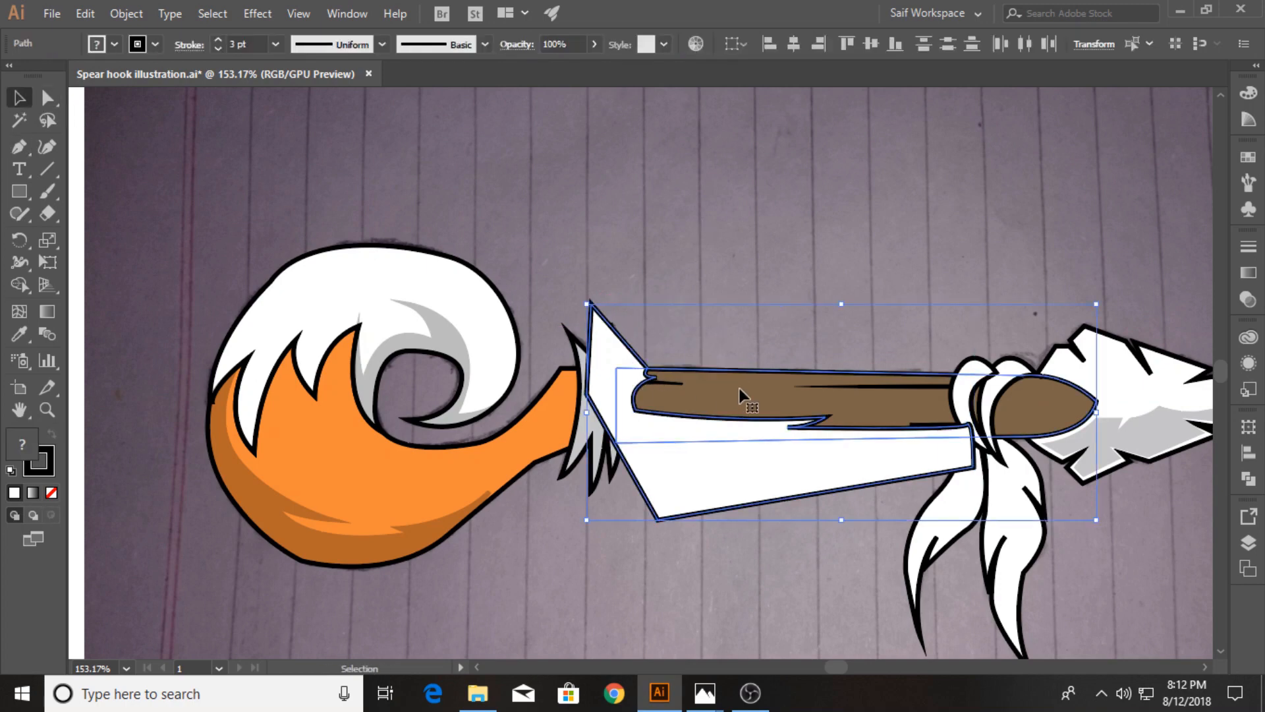
{"action": "left_click", "coordinate": [20, 289]}
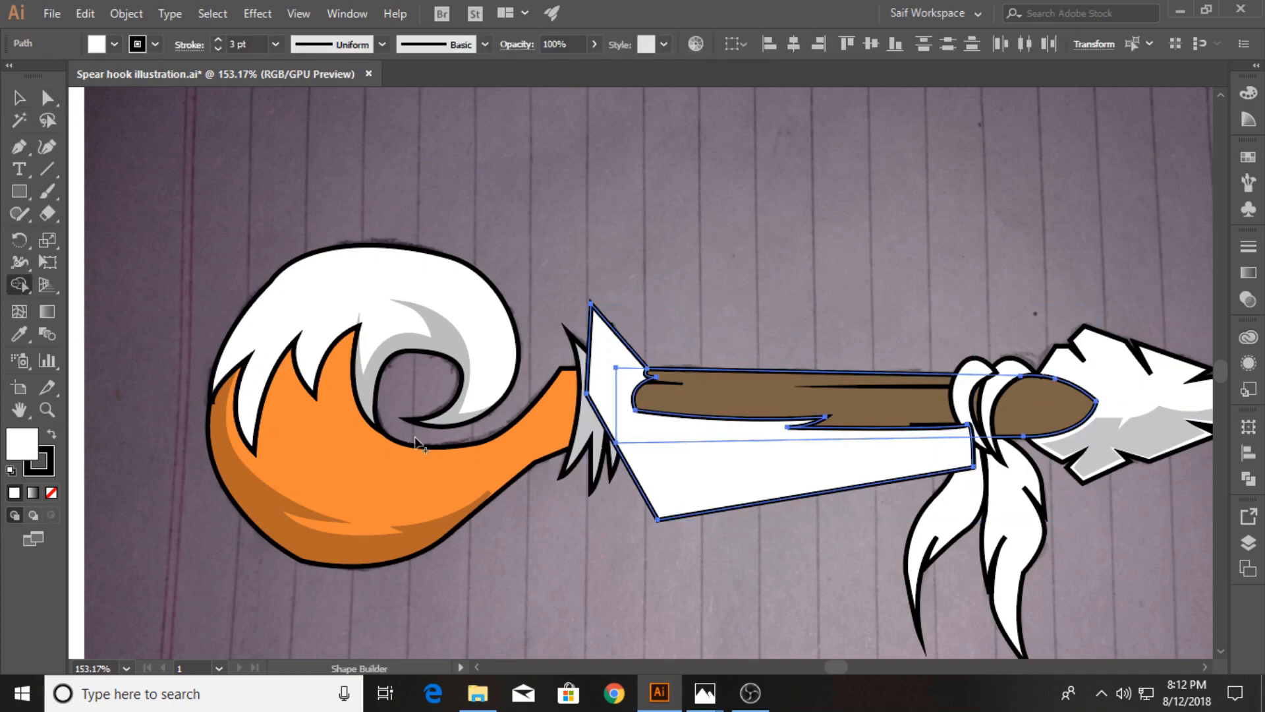
{"action": "left_click", "coordinate": [697, 489], "text": "alt"}
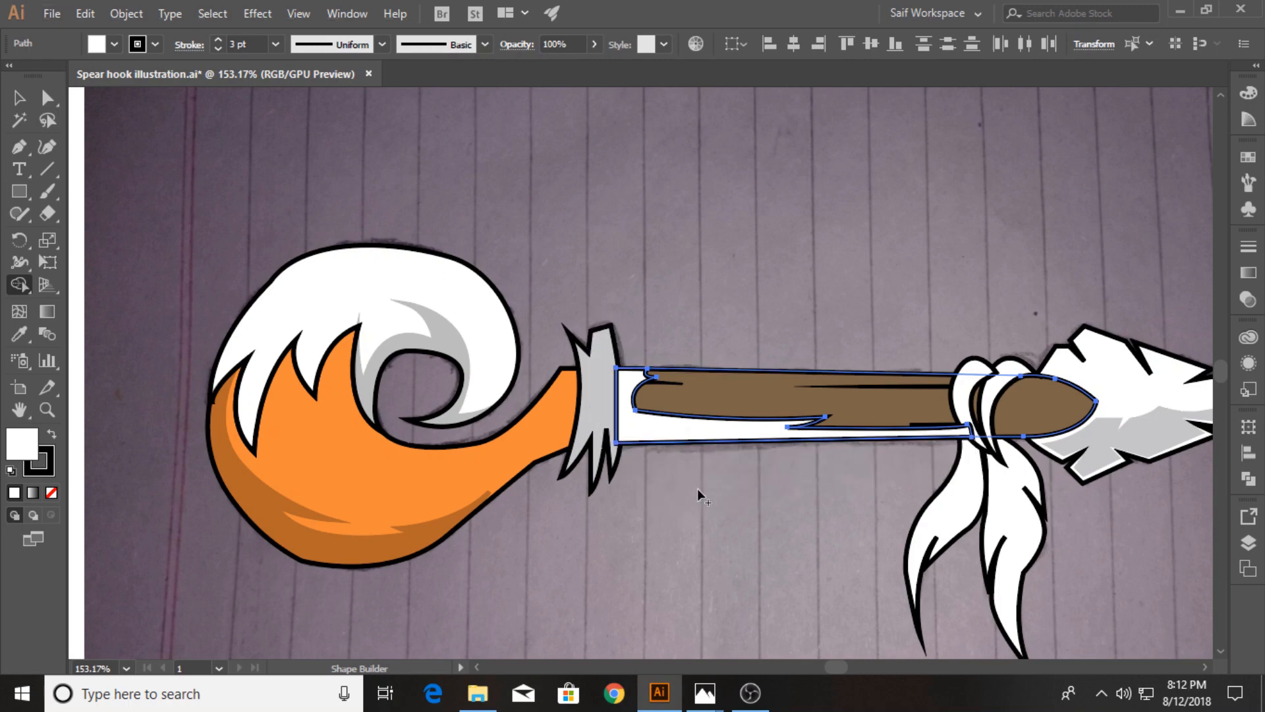
{"action": "left_click", "coordinate": [20, 334]}
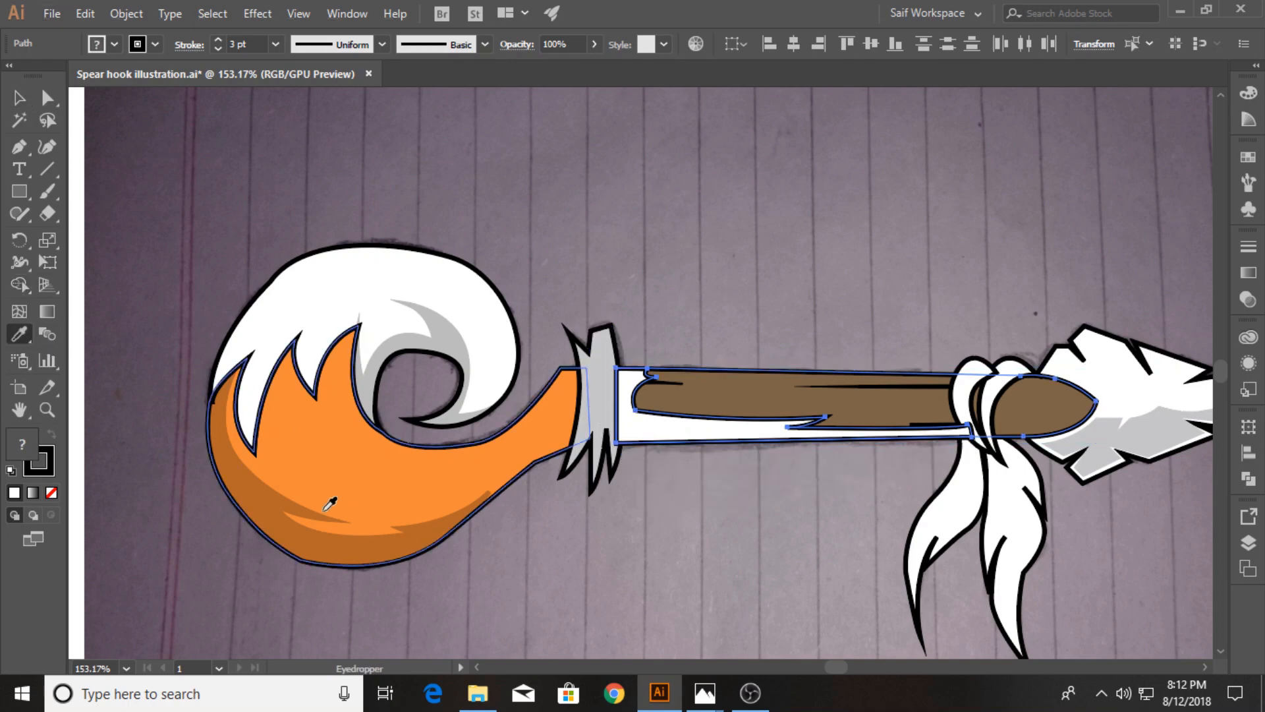
{"action": "left_click", "coordinate": [269, 491]}
{"action": "key", "text": "ctrl+z"}
{"action": "left_click", "coordinate": [17, 99]}
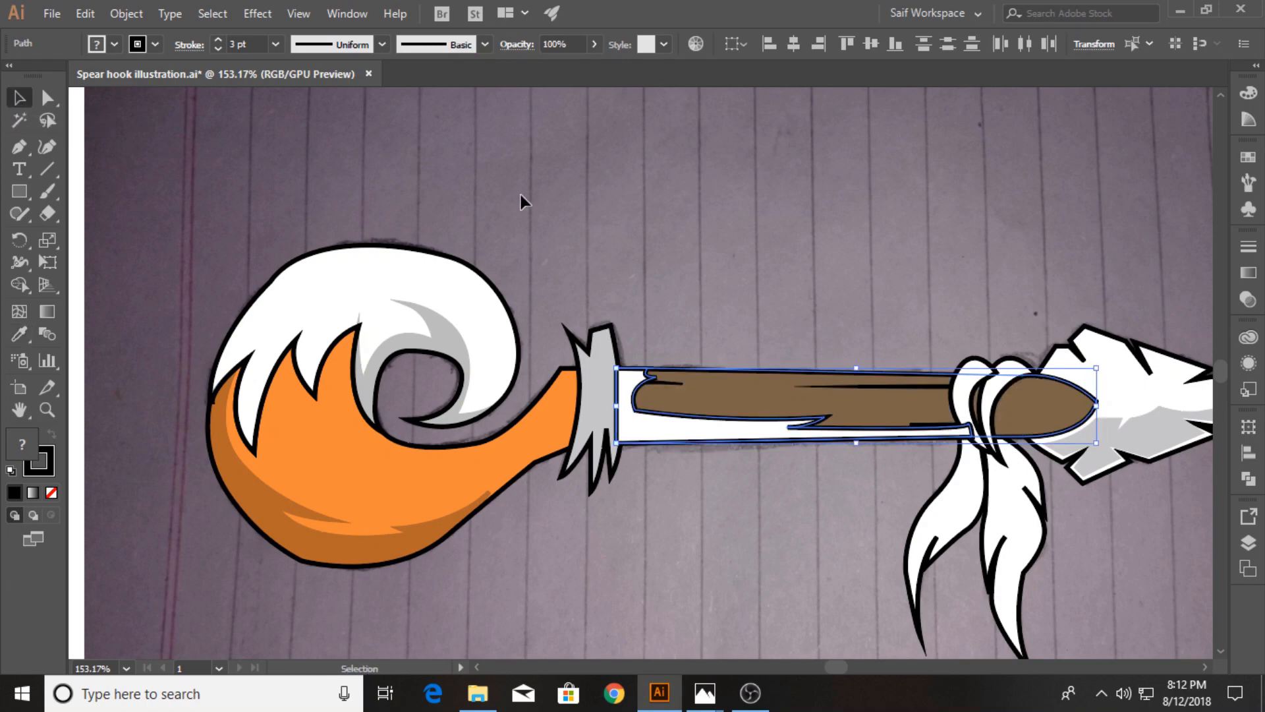
{"action": "left_click", "coordinate": [521, 200]}
Step: Give the handle's shadow shape the same appearance as the orange hook's shadow with the Eyedropper and deselect it
{"action": "left_click", "coordinate": [652, 441]}
{"action": "left_click", "coordinate": [18, 338]}
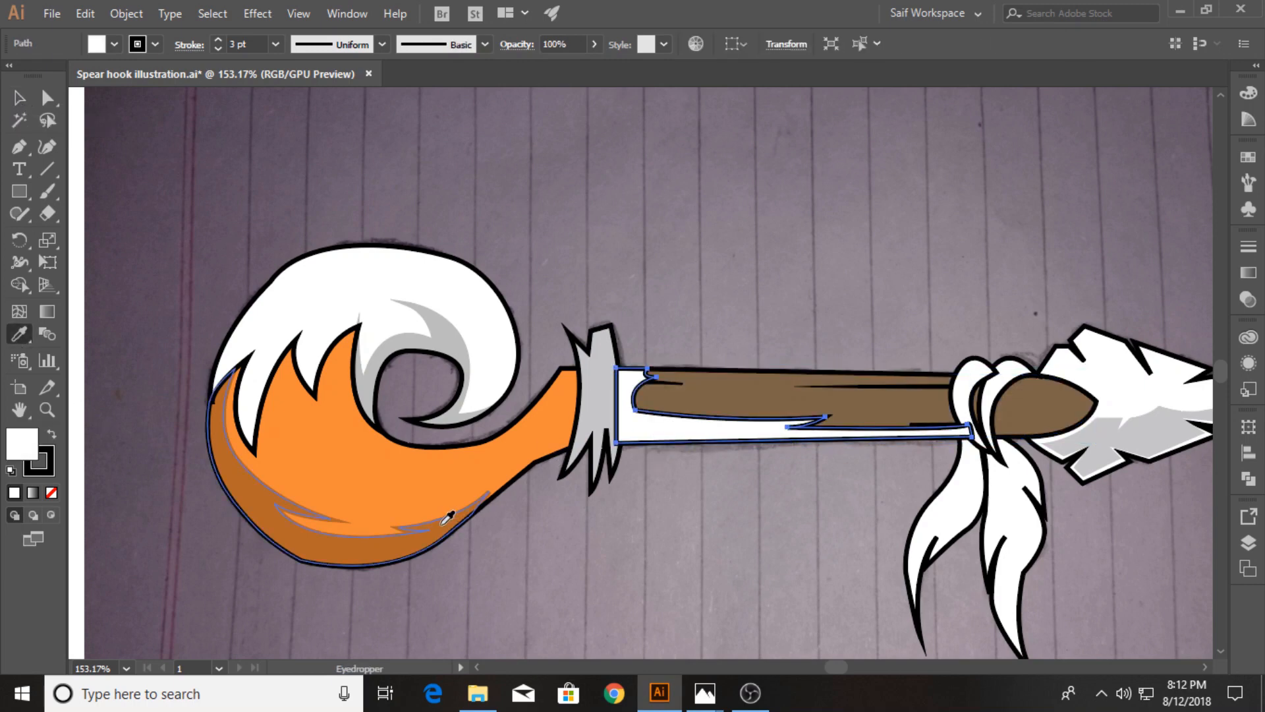
{"action": "left_click", "coordinate": [448, 518]}
{"action": "key", "text": "v"}
{"action": "left_click", "coordinate": [634, 270]}
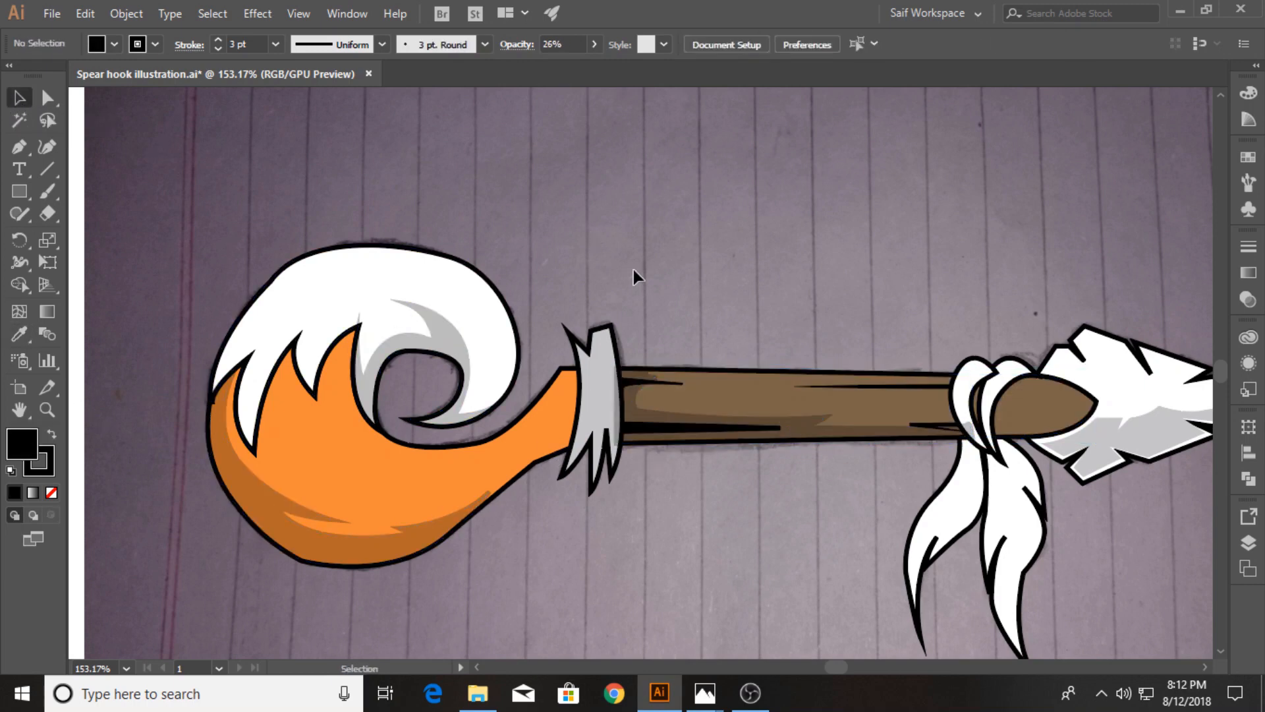
Step: Bring the grey binding between hook and handle to the front and deselect it
{"action": "left_click", "coordinate": [591, 379]}
{"action": "right_click", "coordinate": [591, 380]}
{"action": "mouse_move", "coordinate": [763, 583]}
{"action": "left_click", "coordinate": [846, 580]}
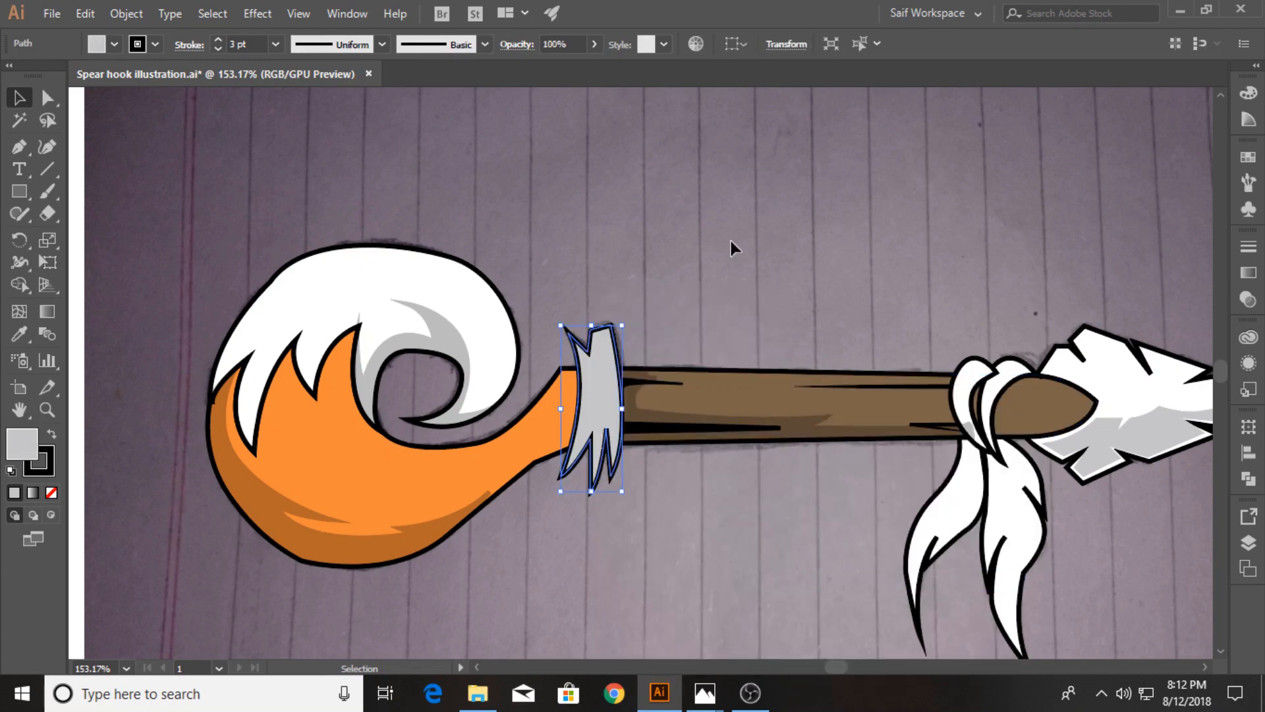
{"action": "left_click", "coordinate": [730, 240]}
Step: Hide the sketch photo's image layer item so only the vector artwork remains on the artboard
{"action": "key", "text": "z"}
{"action": "left_click", "coordinate": [586, 321], "text": "alt"}
{"action": "left_click_drag", "start_coordinate": [518, 318], "coordinate": [461, 334]}
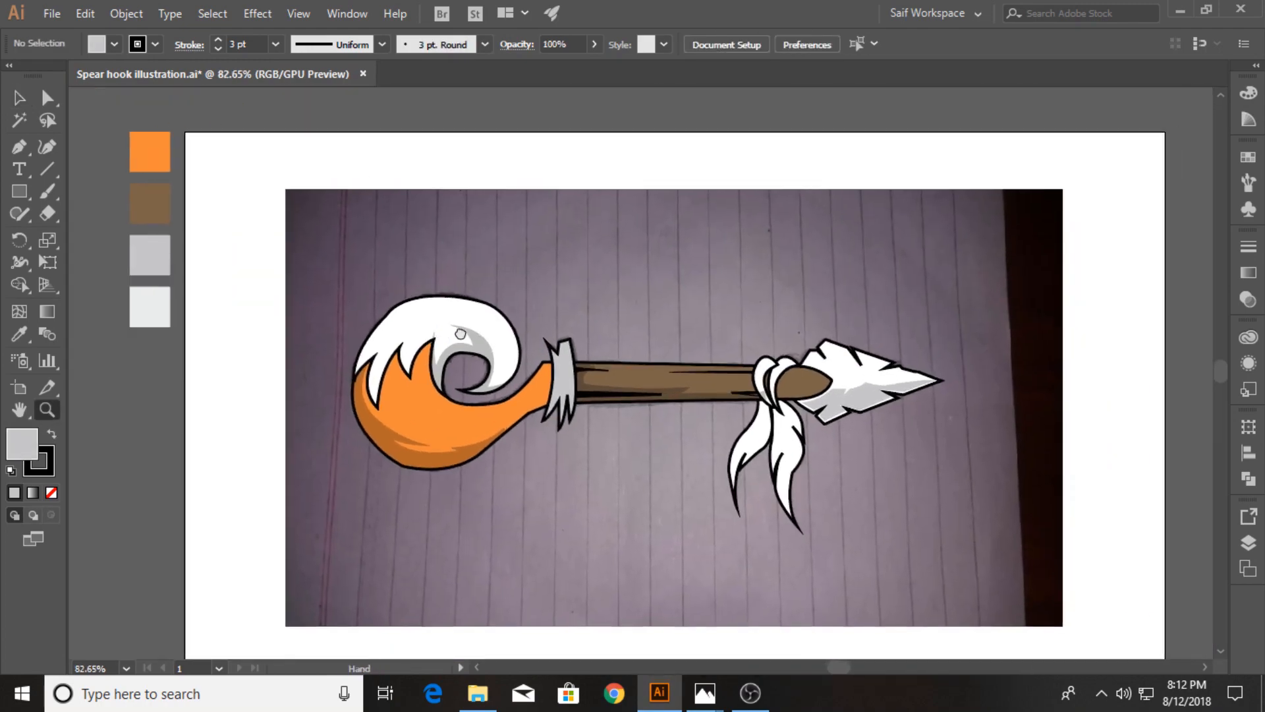
{"action": "left_click", "coordinate": [19, 99]}
{"action": "left_click", "coordinate": [1249, 542]}
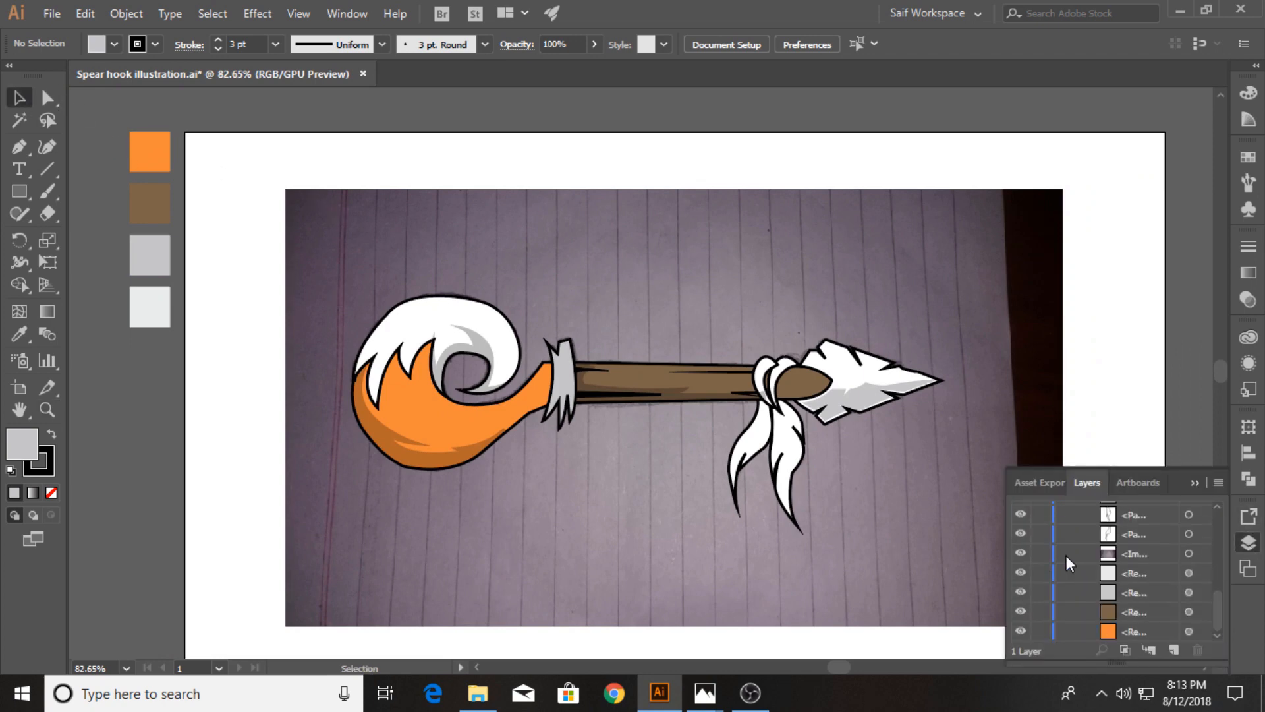
{"action": "left_click", "coordinate": [1020, 553]}
{"action": "left_click_drag", "start_coordinate": [1221, 610], "coordinate": [1216, 517]}
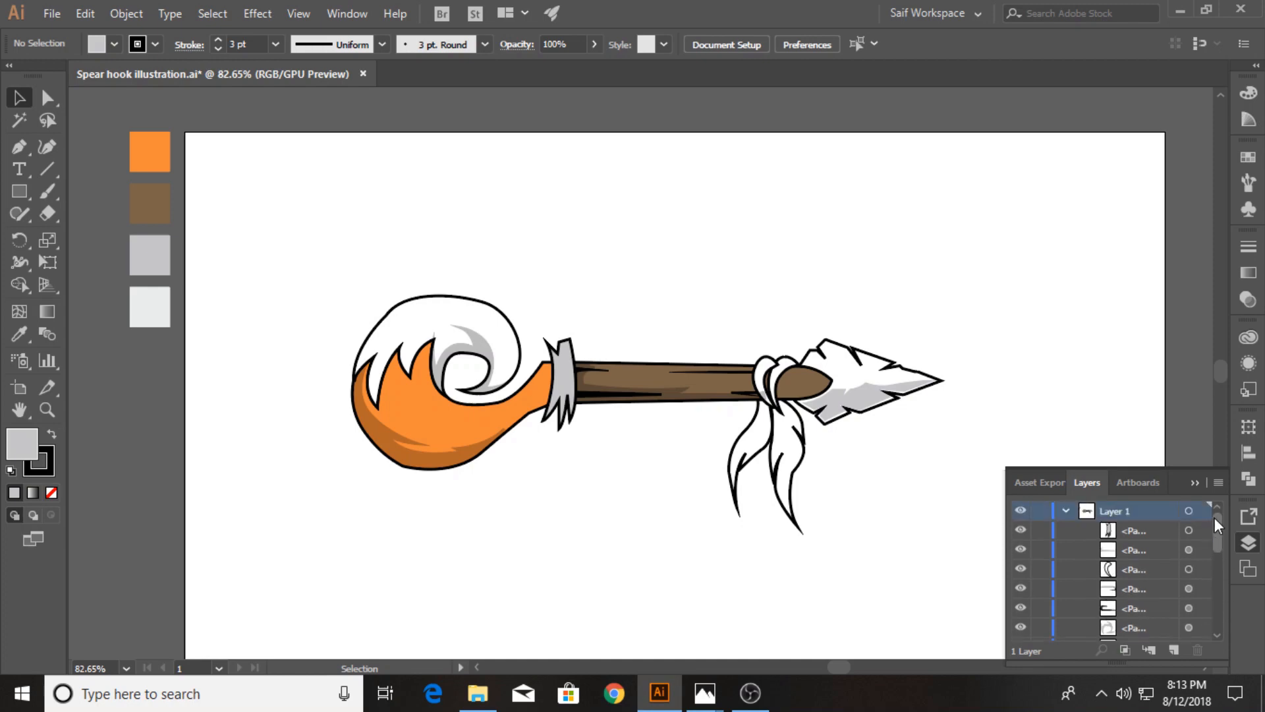
{"action": "left_click", "coordinate": [1194, 483]}
Step: Draw a rectangle covering the whole artboard and give it the lightest grey swatch's fill with no stroke
{"action": "left_click_drag", "start_coordinate": [190, 134], "coordinate": [1169, 571]}
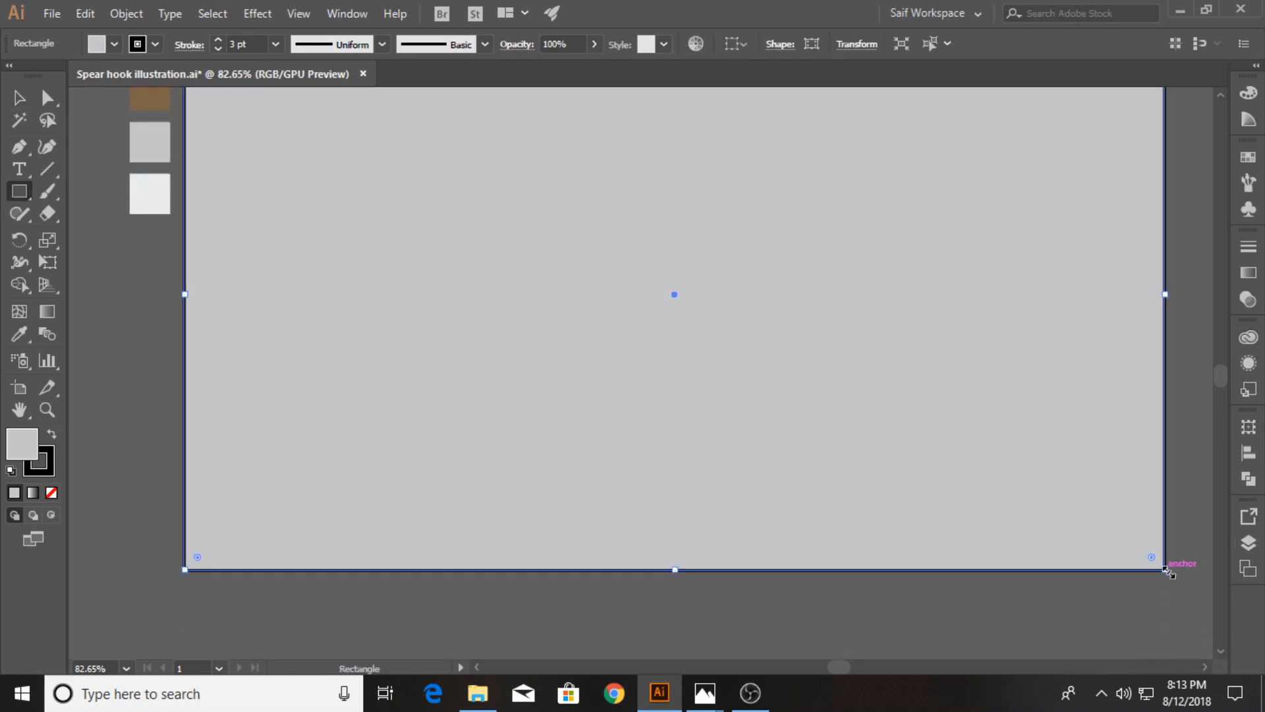
{"action": "scroll", "coordinate": [659, 395], "scroll_direction": "up", "scroll_amount": 2}
{"action": "left_click", "coordinate": [19, 334]}
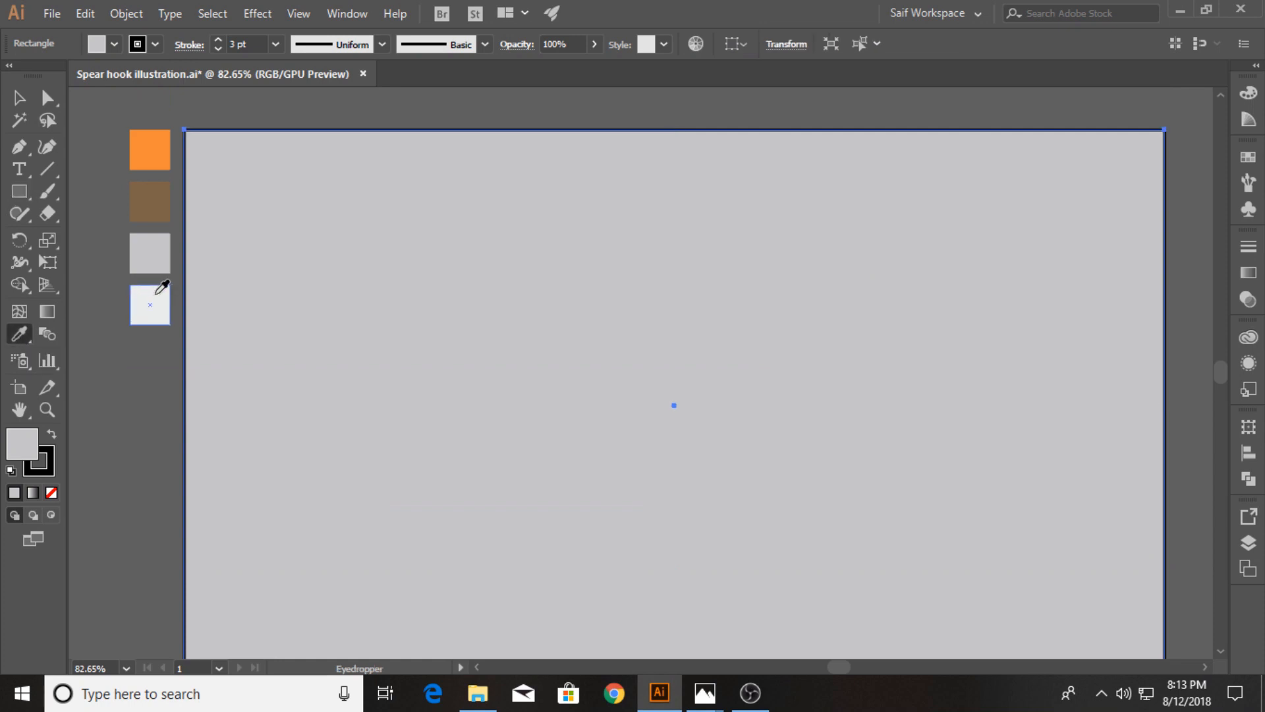
{"action": "left_click", "coordinate": [156, 290]}
{"action": "left_click", "coordinate": [15, 98]}
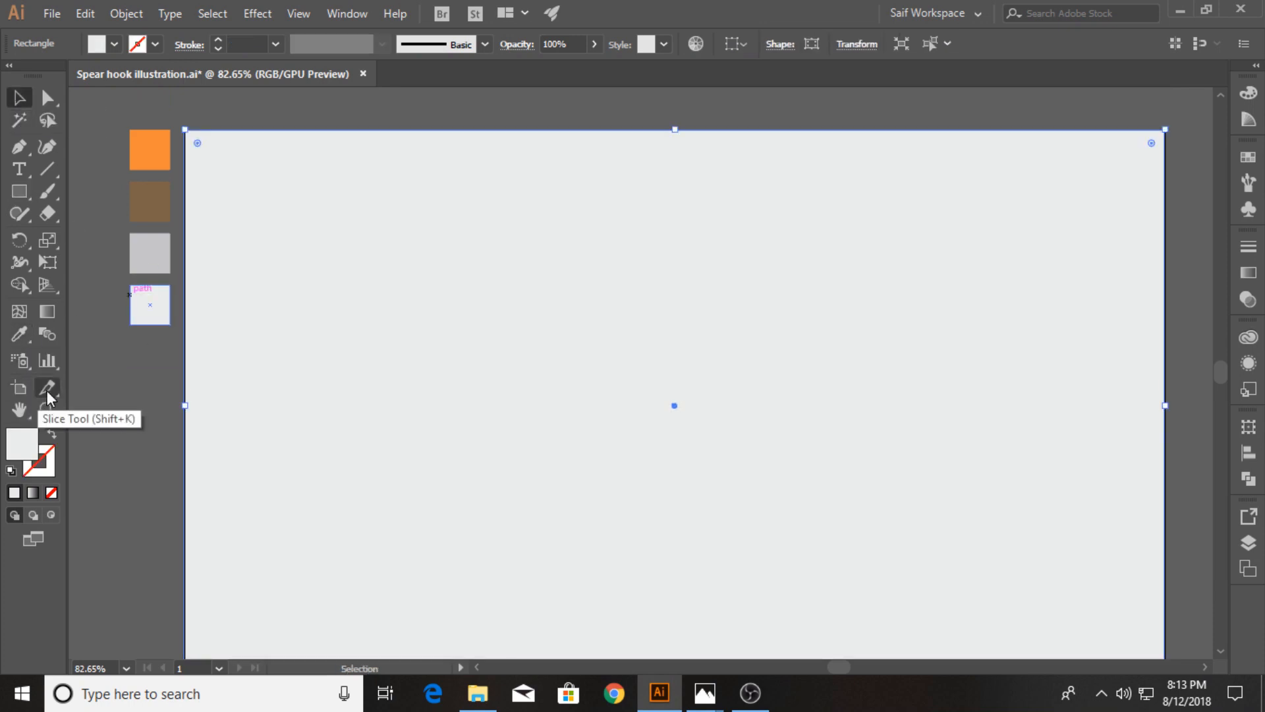
Step: Send the artboard-sized light grey rectangle behind all the spear hook artwork
{"action": "left_click", "coordinate": [52, 413]}
{"action": "left_click_drag", "start_coordinate": [592, 404], "coordinate": [468, 410]}
{"action": "left_click", "coordinate": [21, 98]}
{"action": "right_click", "coordinate": [558, 408]}
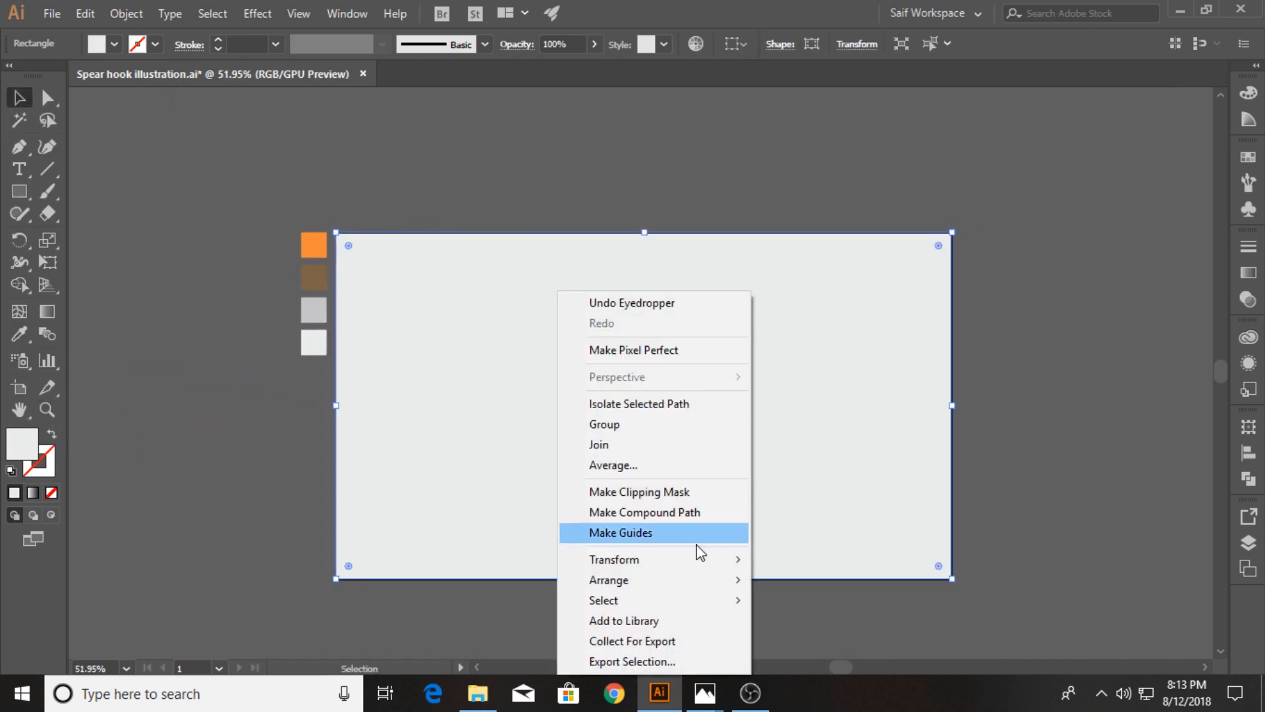
{"action": "mouse_move", "coordinate": [721, 576]}
{"action": "left_click", "coordinate": [810, 641]}
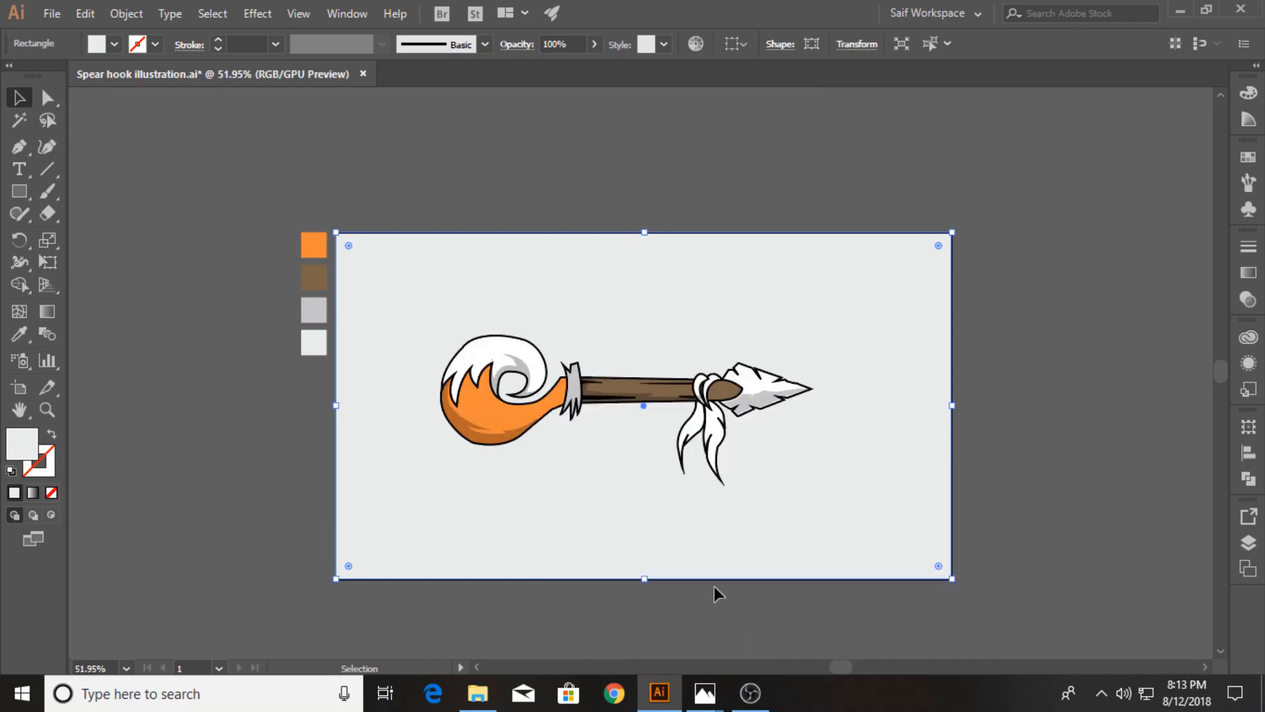
Step: Select all the spear hook shapes without the background, move them slightly up and to the right on the artboard, and deselect them
{"action": "left_click", "coordinate": [46, 409]}
{"action": "left_click_drag", "start_coordinate": [567, 402], "coordinate": [653, 359]}
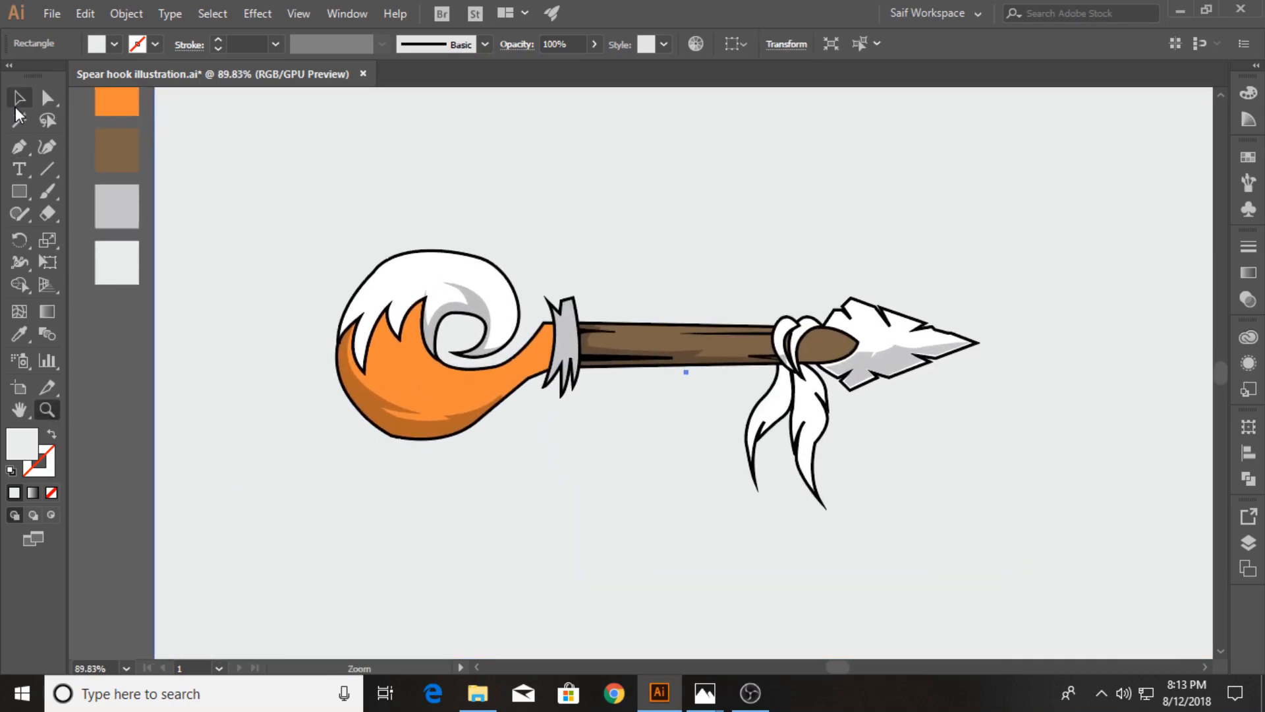
{"action": "left_click", "coordinate": [17, 108]}
{"action": "key", "text": "ctrl+shift+a"}
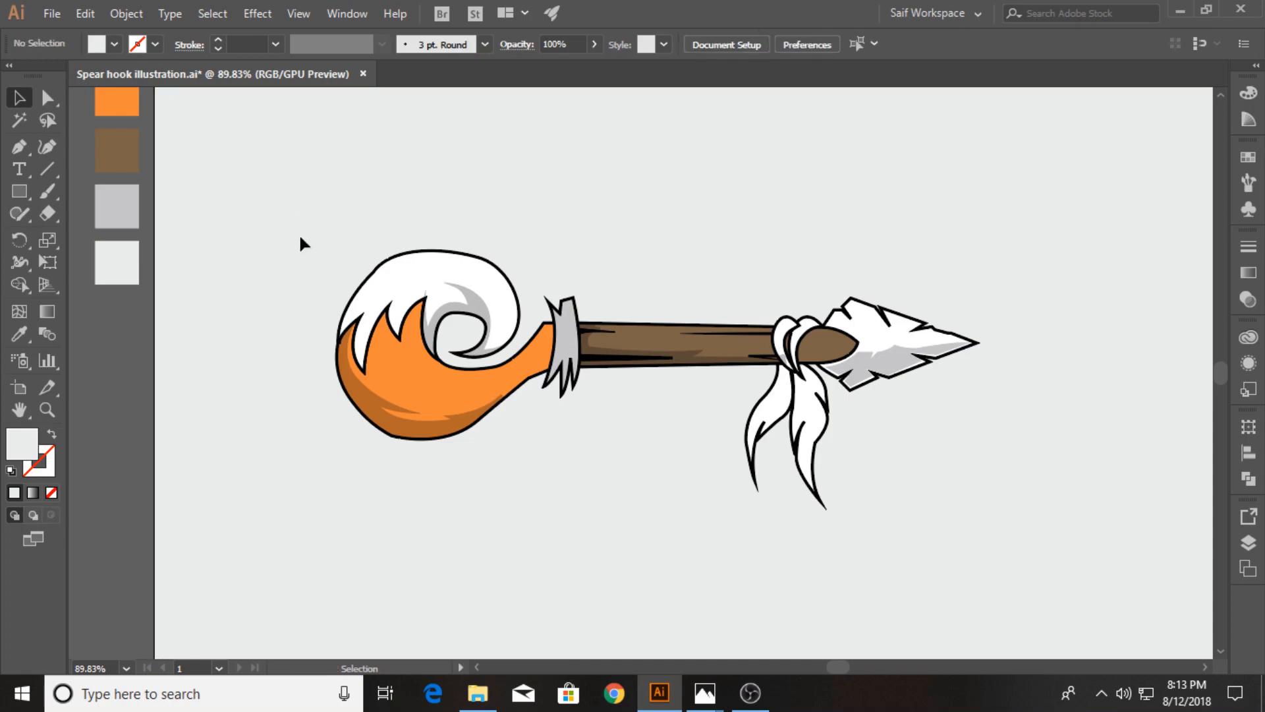
{"action": "left_click_drag", "start_coordinate": [300, 244], "coordinate": [927, 485]}
{"action": "scroll", "coordinate": [568, 367], "scroll_direction": "right", "scroll_amount": 2}
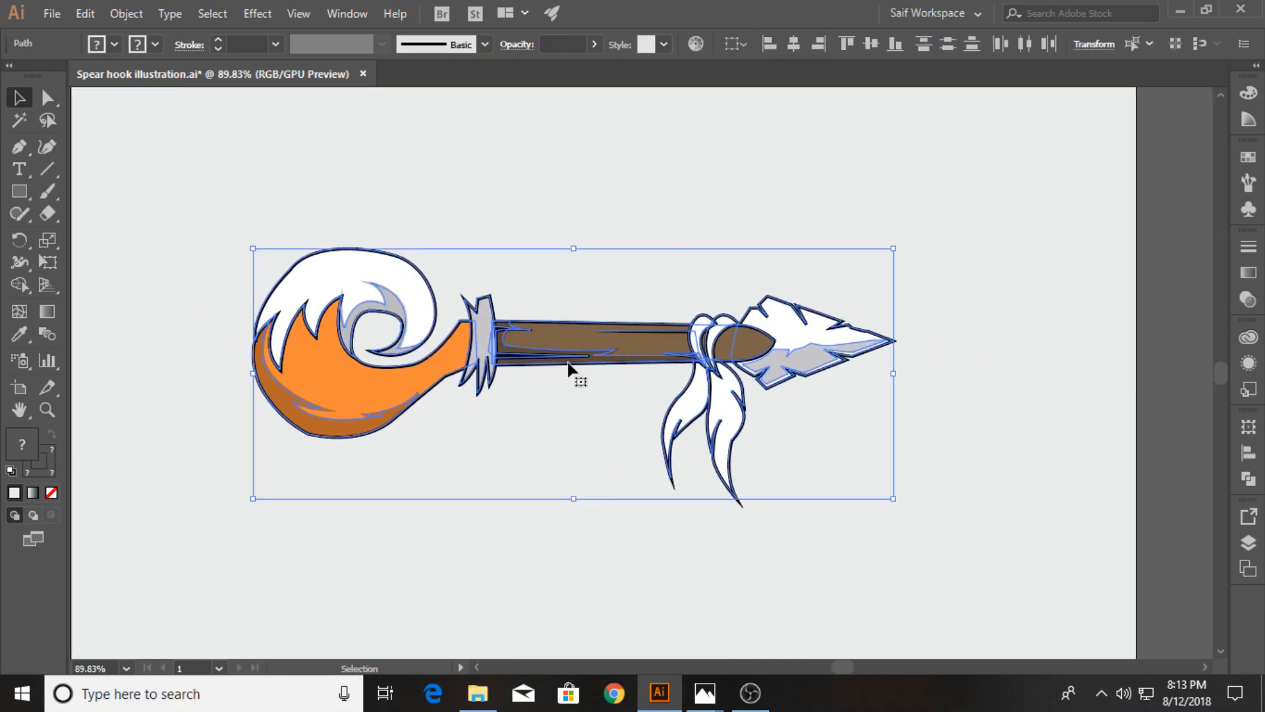
{"action": "left_click_drag", "start_coordinate": [569, 364], "coordinate": [557, 306]}
{"action": "left_click", "coordinate": [544, 208]}
{"action": "left_click_drag", "start_coordinate": [515, 213], "coordinate": [516, 226]}
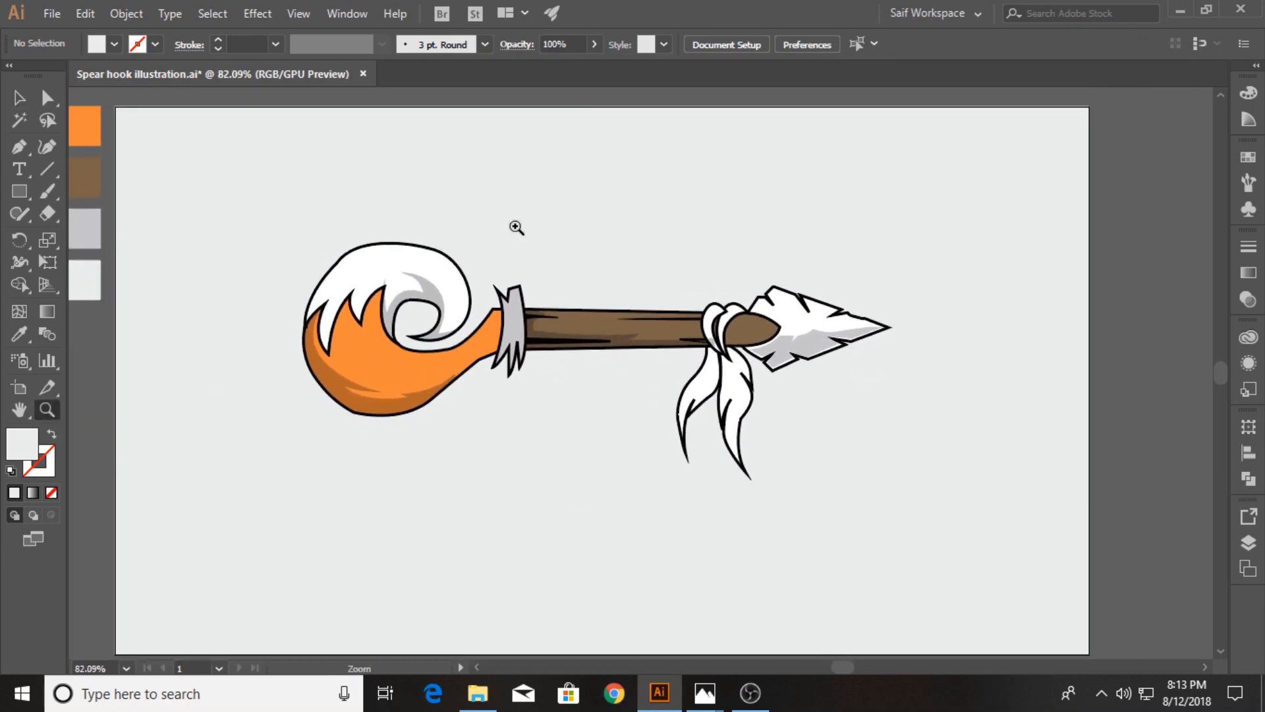